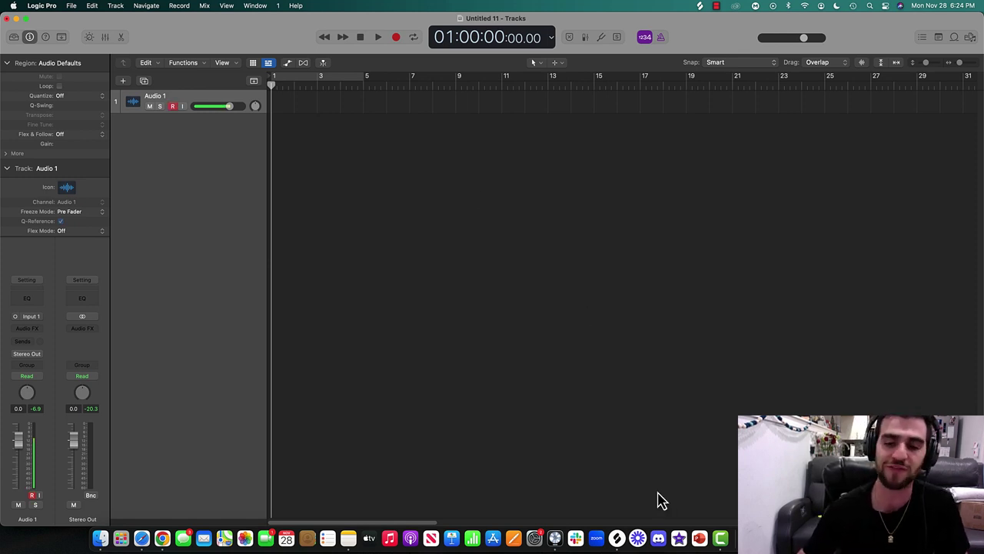
- Switch to Splice and place the LBN_120_guitar_dreaming_waves_Cm.wav loop at bar 1 on a new audio track in Logic Pro
{"action": "left_click", "coordinate": [617, 538]}
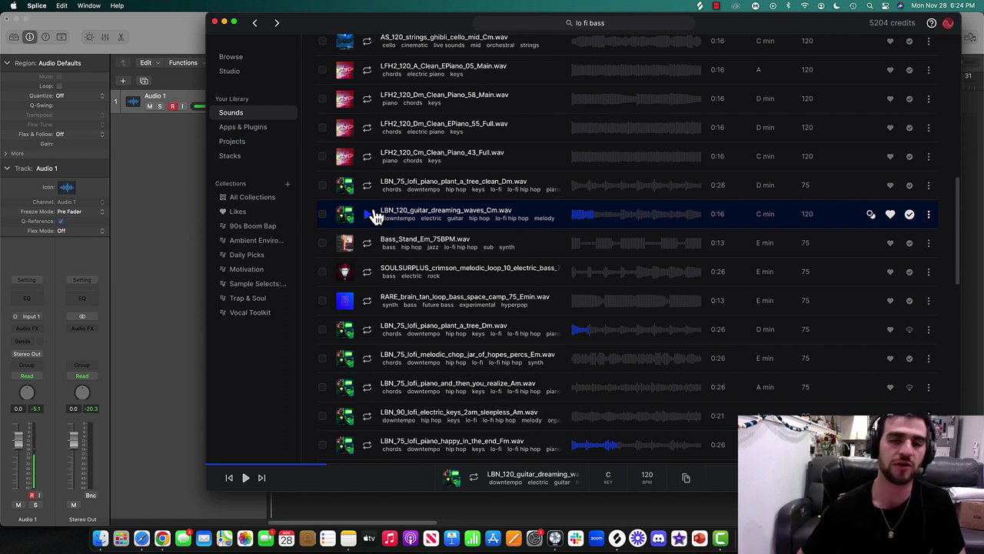
{"action": "left_click_drag", "start_coordinate": [329, 23], "coordinate": [430, 23]}
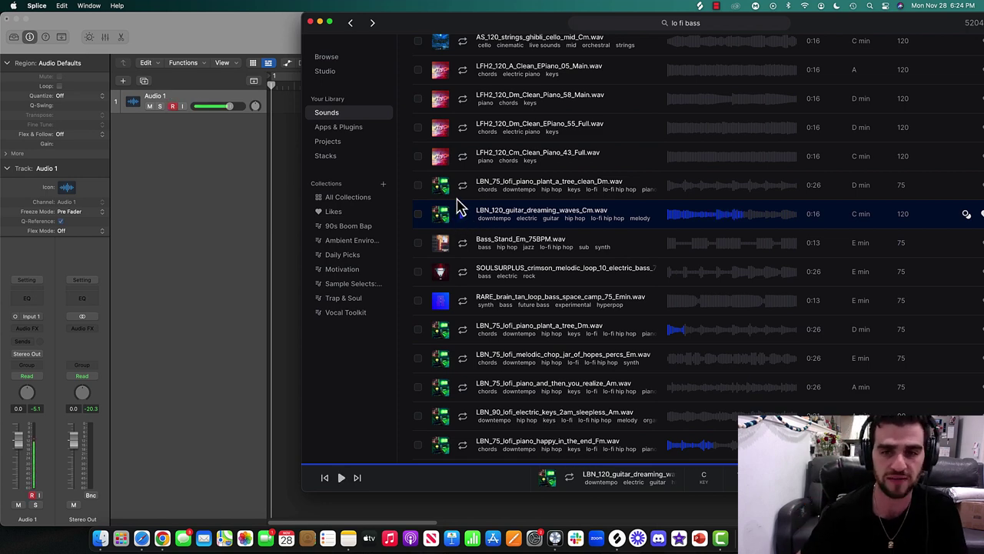
{"action": "left_click_drag", "start_coordinate": [468, 25], "coordinate": [313, 29]}
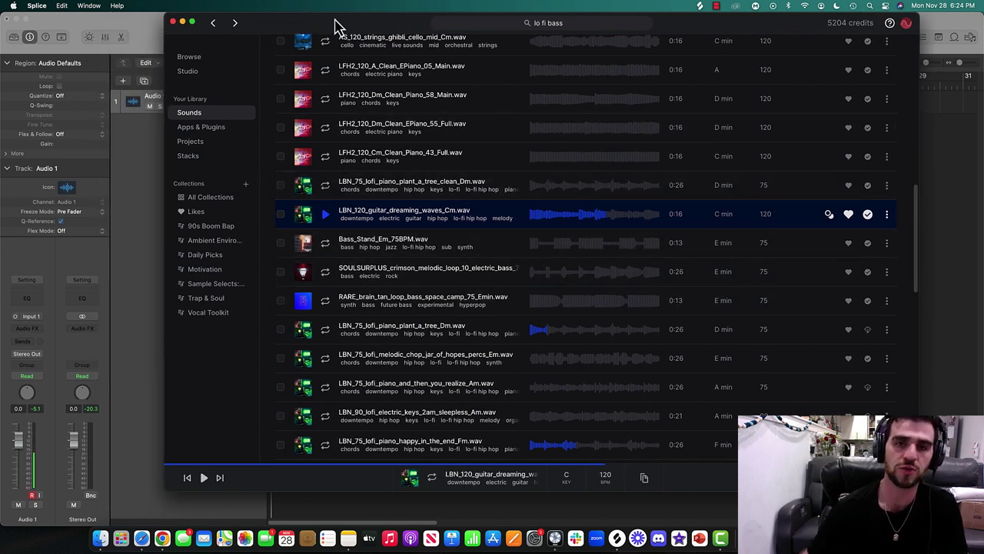
{"action": "left_click_drag", "start_coordinate": [336, 26], "coordinate": [739, 26]}
{"action": "left_click_drag", "start_coordinate": [762, 218], "coordinate": [277, 187]}
{"action": "left_click", "coordinate": [350, 197]}
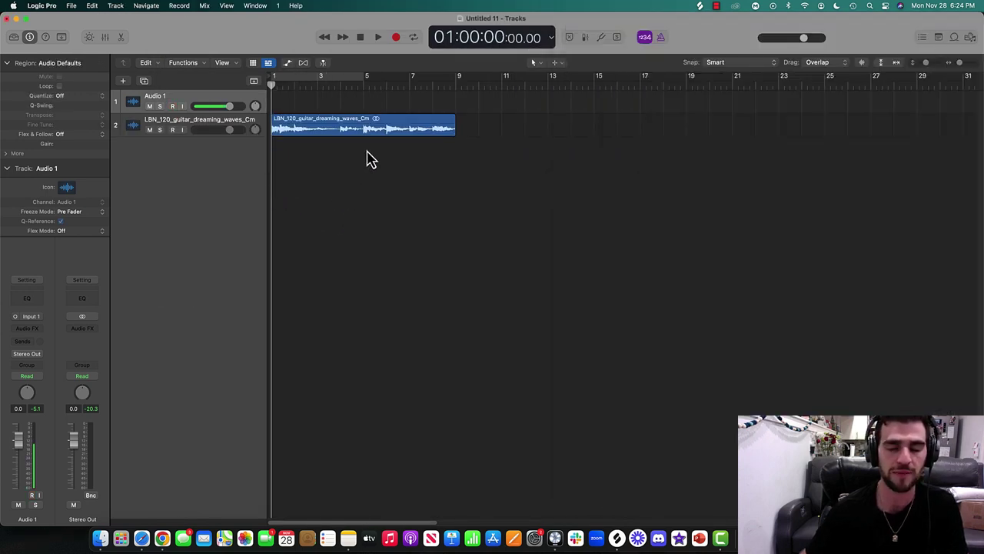
- Turn on cycle playback across the whole guitar loop, bars 1 to 9, and delete the empty Audio 1 track
{"action": "left_click", "coordinate": [310, 77]}
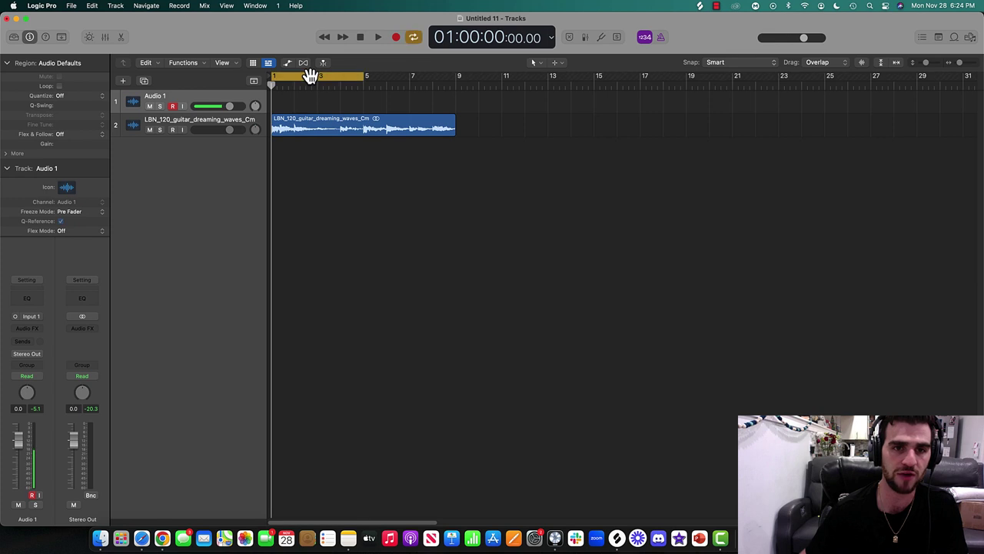
{"action": "left_click", "coordinate": [310, 77]}
{"action": "left_click", "coordinate": [414, 38]}
{"action": "left_click", "coordinate": [414, 38]}
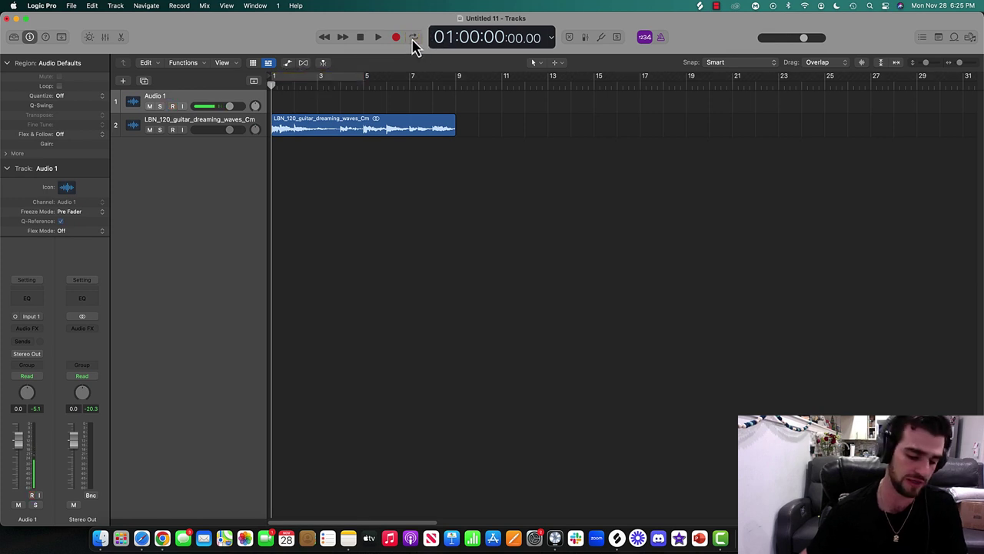
{"action": "left_click", "coordinate": [414, 39]}
{"action": "left_click_drag", "start_coordinate": [366, 76], "coordinate": [459, 100]}
{"action": "key", "text": "super+BackSpace"}
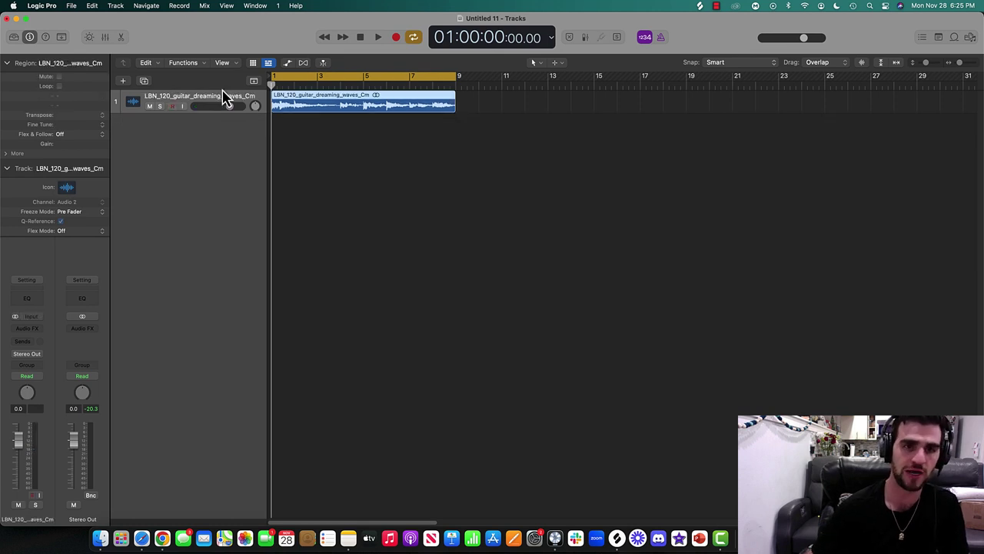
- Collapse the Region and Track inspector sections and lower the guitar track's volume to -3.8 dB while the loop plays
{"action": "left_click", "coordinate": [6, 63]}
{"action": "key", "text": "space"}
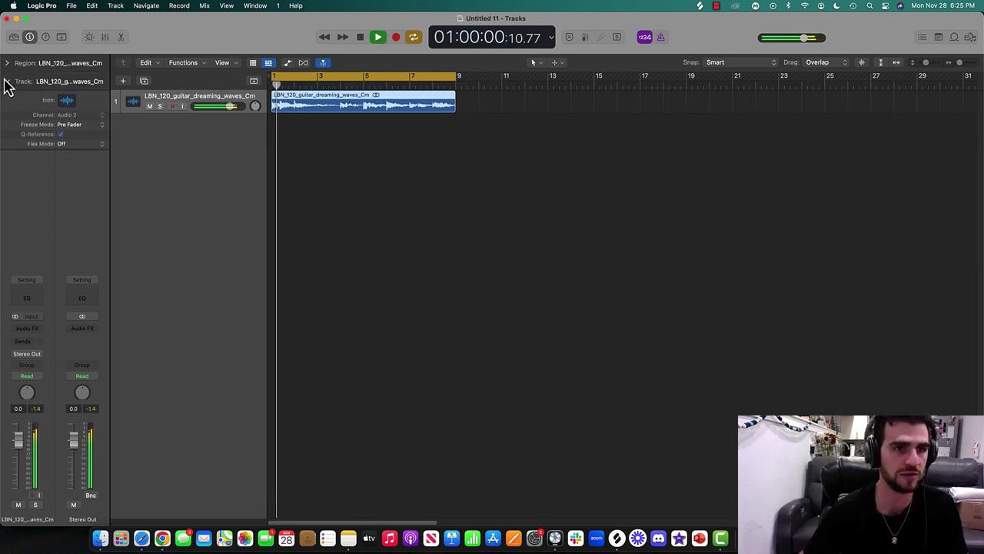
{"action": "left_click", "coordinate": [6, 82]}
{"action": "left_click_drag", "start_coordinate": [235, 112], "coordinate": [220, 128]}
{"action": "key", "text": "space"}
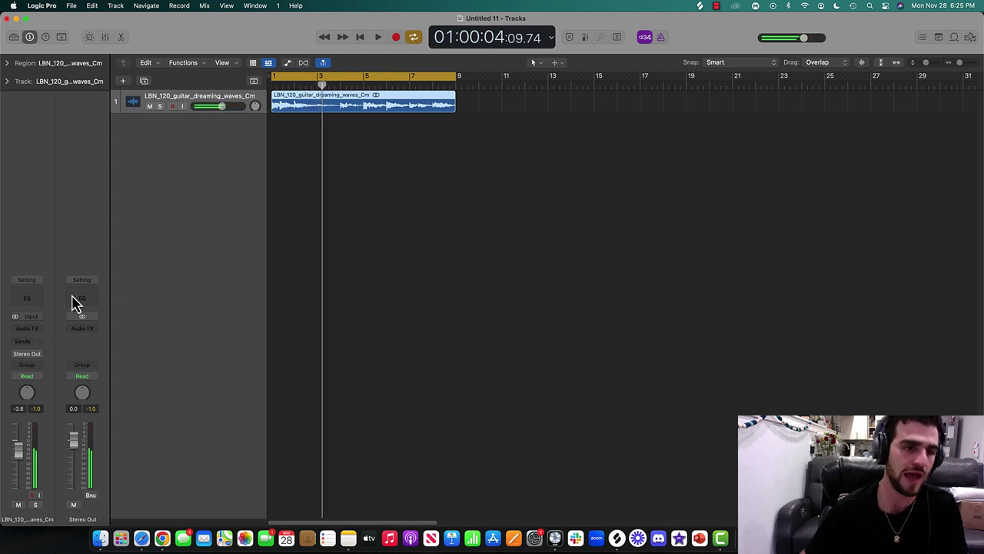
- Add a Channel EQ to the guitar track and play the loop, briefly muting it, to examine its frequency spectrum
{"action": "left_click", "coordinate": [32, 299]}
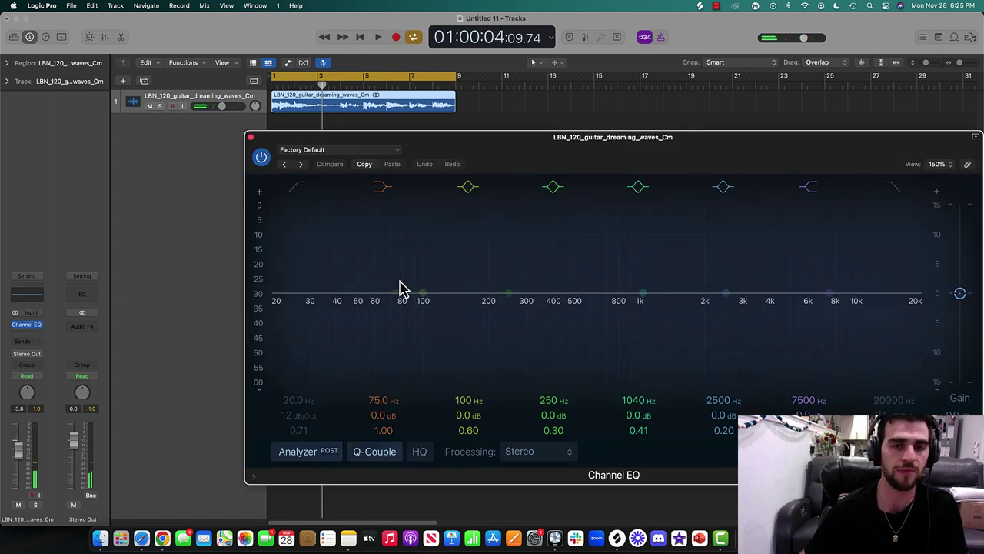
{"action": "left_click_drag", "start_coordinate": [532, 139], "coordinate": [434, 117]}
{"action": "key", "text": "space"}
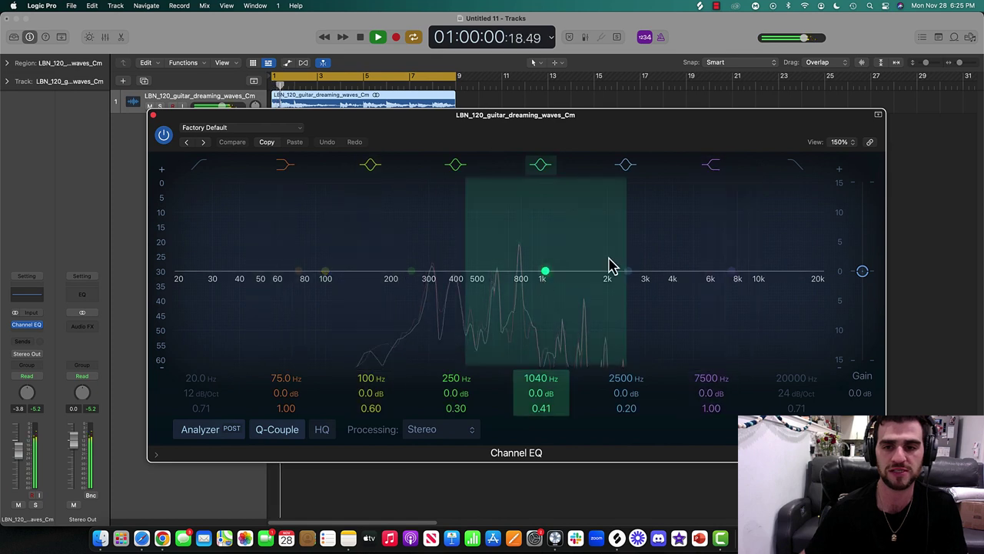
{"action": "key", "text": "space"}
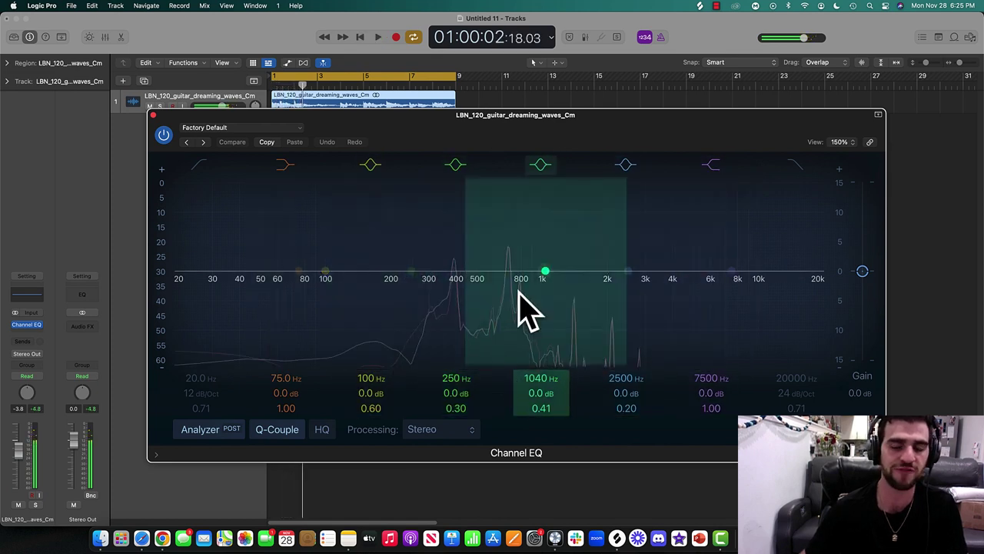
{"action": "key", "text": "space"}
{"action": "left_click", "coordinate": [149, 106]}
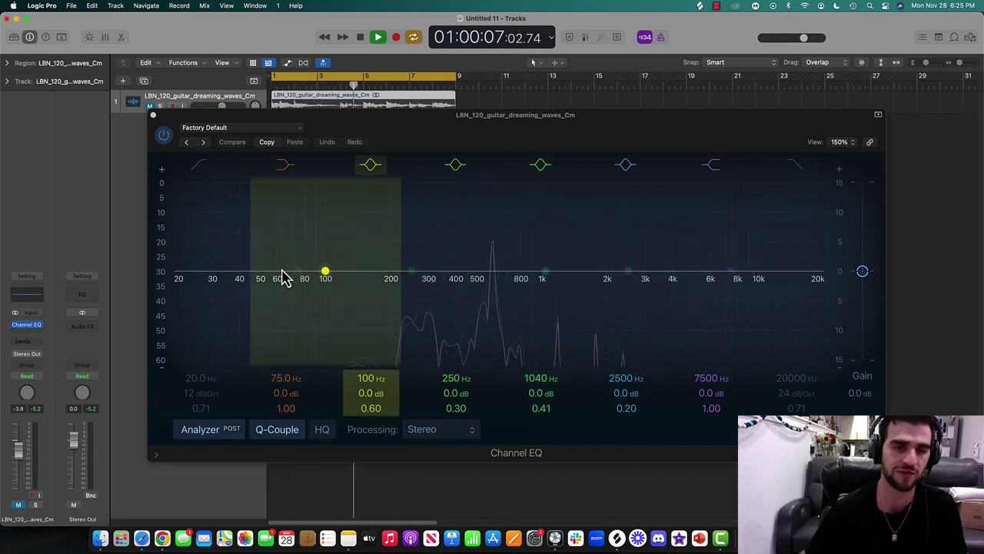
{"action": "left_click", "coordinate": [149, 106]}
- Shape the guitar EQ with 48 dB/Oct cuts at 152 Hz and 1580 Hz and a midrange dip of about 2.5 dB at 595 Hz
{"action": "left_click_drag", "start_coordinate": [805, 176], "coordinate": [569, 204]}
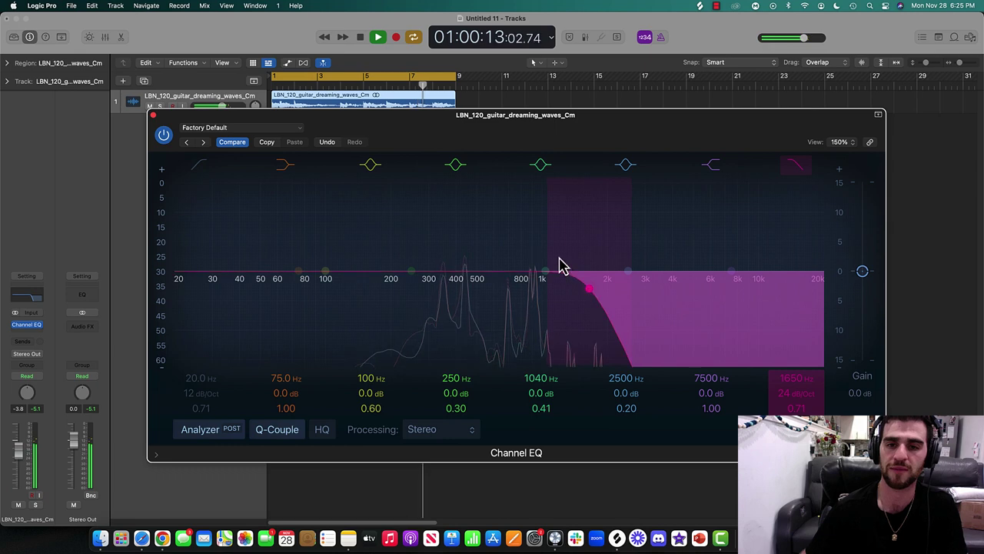
{"action": "left_click_drag", "start_coordinate": [547, 254], "coordinate": [584, 254]}
{"action": "left_click_drag", "start_coordinate": [200, 185], "coordinate": [390, 223]}
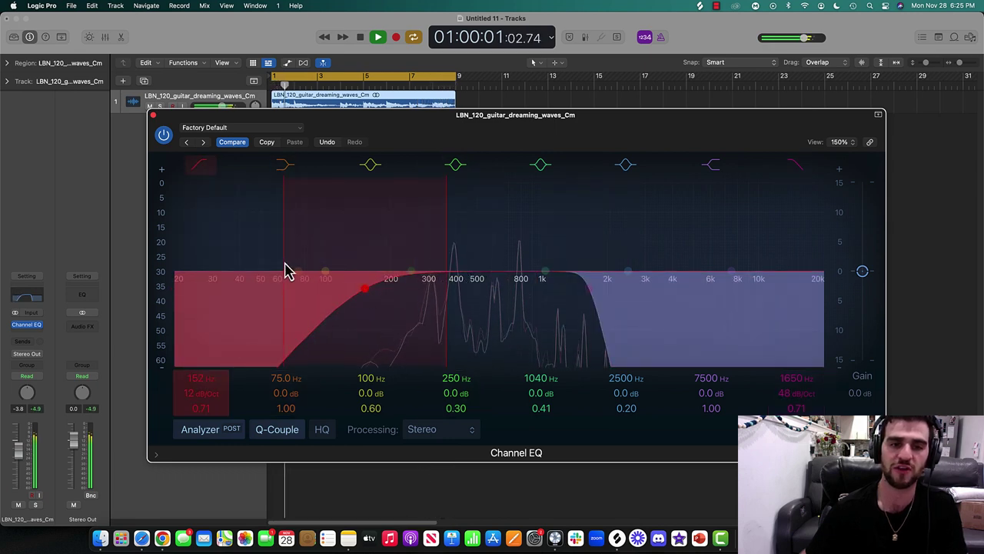
{"action": "left_click_drag", "start_coordinate": [284, 270], "coordinate": [343, 296]}
{"action": "left_click_drag", "start_coordinate": [425, 265], "coordinate": [507, 270]}
{"action": "left_click_drag", "start_coordinate": [578, 310], "coordinate": [574, 310]}
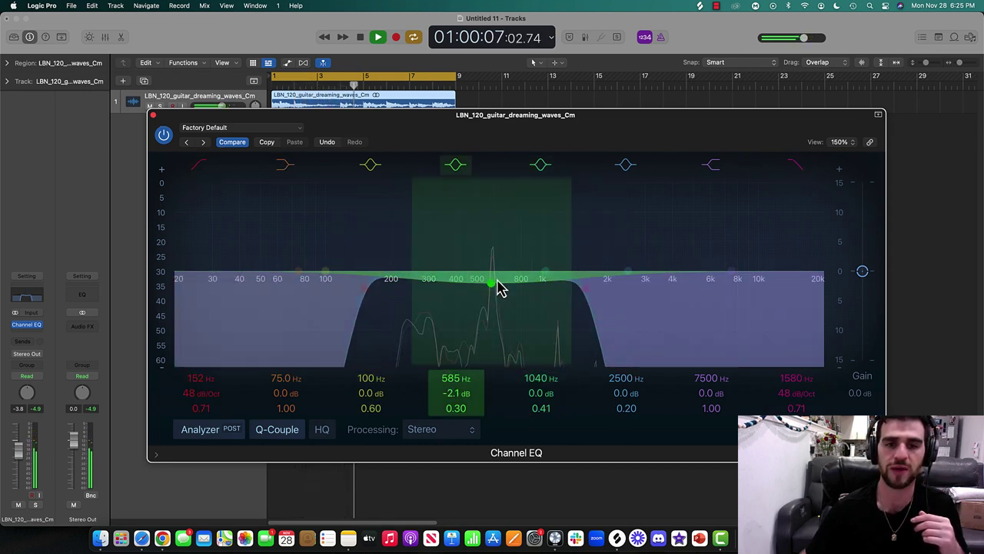
{"action": "left_click_drag", "start_coordinate": [499, 288], "coordinate": [500, 291]}
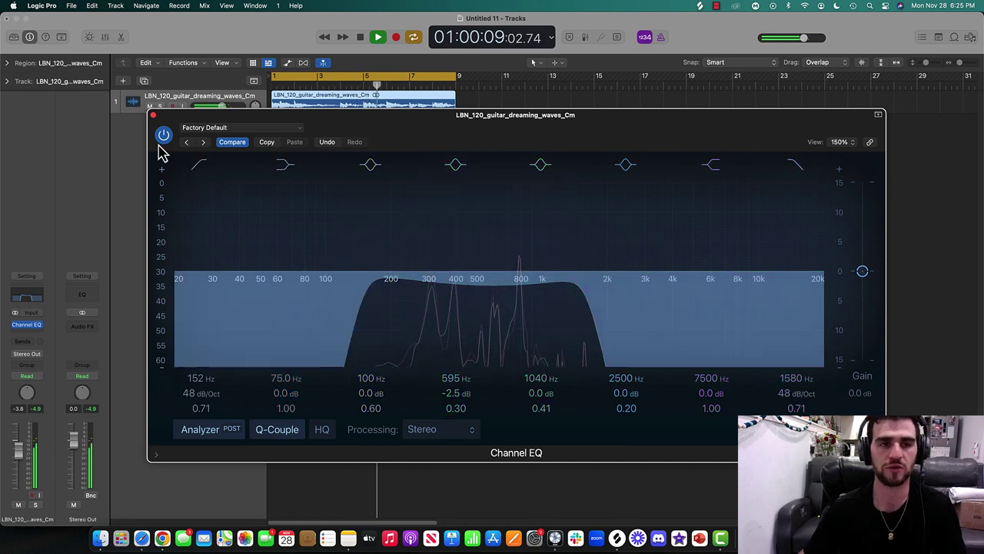
- Compare the guitar with the Channel EQ bypassed and active, and close the EQ window
{"action": "left_click", "coordinate": [163, 139]}
{"action": "left_click", "coordinate": [163, 139]}
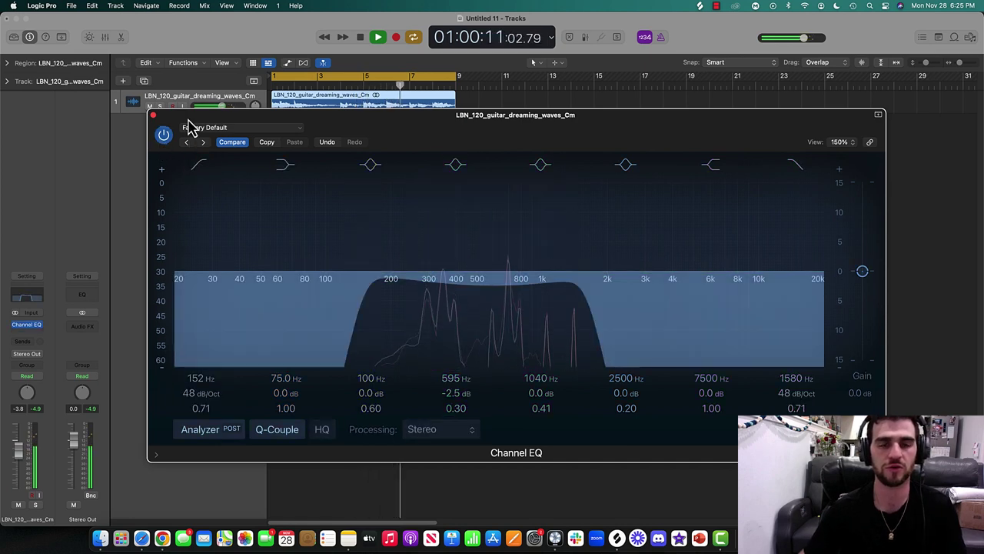
{"action": "left_click", "coordinate": [153, 115]}
- Replay the loop, reopen the Channel EQ and rebalance the guitar track's volume to -3.2 dB
{"action": "key", "text": "s"}
{"action": "key", "text": "s"}
{"action": "left_click_drag", "start_coordinate": [223, 106], "coordinate": [218, 107]}
{"action": "key", "text": "space"}
{"action": "key", "text": "space"}
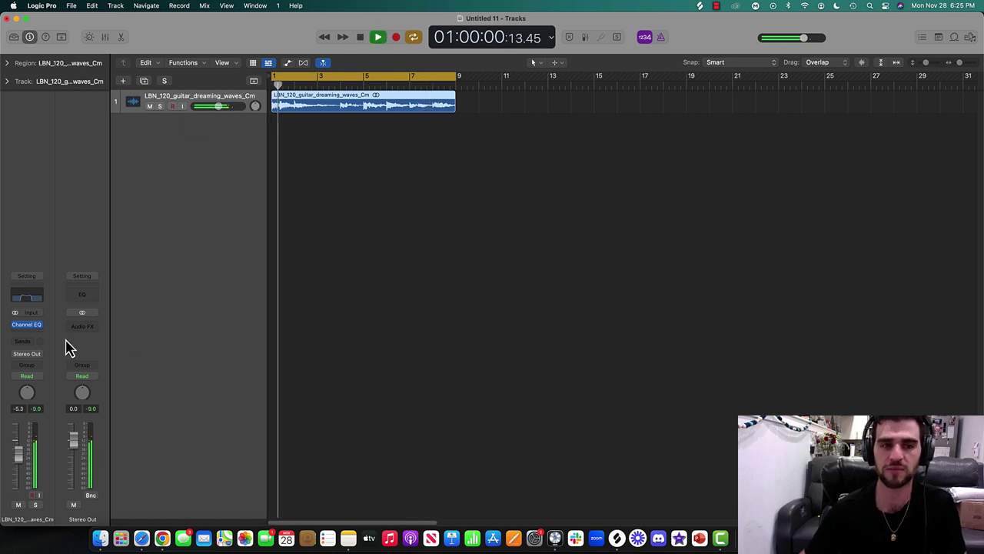
{"action": "left_click", "coordinate": [26, 296]}
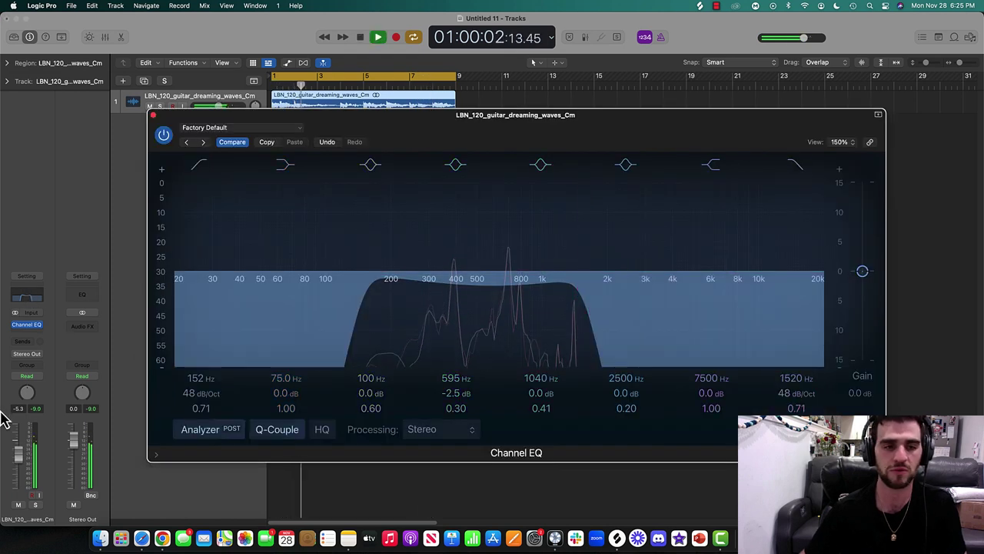
{"action": "mouse_move", "coordinate": [19, 454]}
{"action": "left_mouse_down"}
{"action": "mouse_move", "coordinate": [19, 473]}
{"action": "mouse_move", "coordinate": [27, 452]}
{"action": "left_mouse_up"}
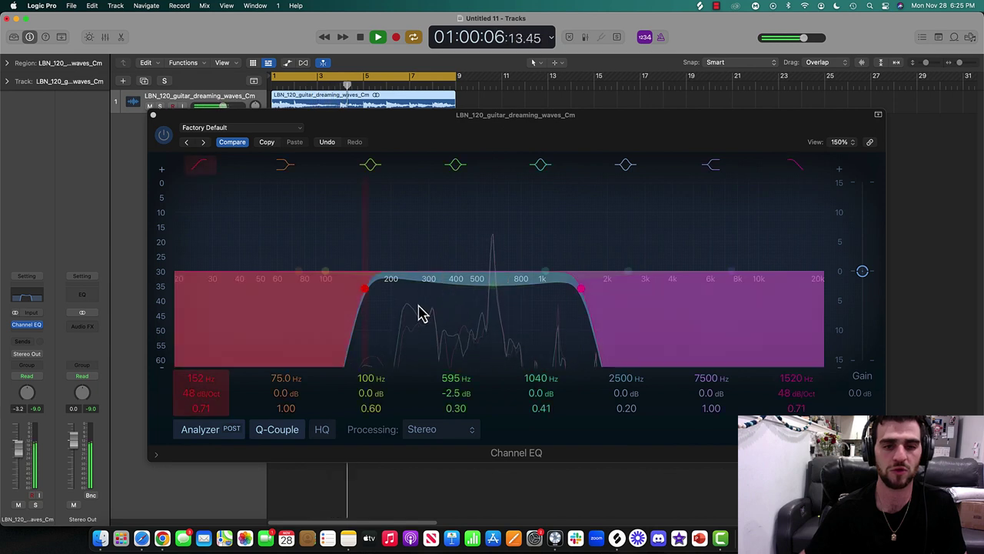
- Widen the EQ's pass range with the low cut at 78 Hz and the high cut at 4440 Hz
{"action": "left_click_drag", "start_coordinate": [383, 309], "coordinate": [351, 311]}
{"action": "left_click_drag", "start_coordinate": [583, 311], "coordinate": [677, 313]}
{"action": "left_click_drag", "start_coordinate": [333, 338], "coordinate": [315, 350]}
- Sweep a narrow midrange boost to 690 Hz, and turn it into a 3.5 dB cut with a Q of 2.80
{"action": "left_click_drag", "start_coordinate": [493, 285], "coordinate": [537, 240]}
{"action": "left_click_drag", "start_coordinate": [457, 231], "coordinate": [504, 198]}
{"action": "key", "text": "space"}
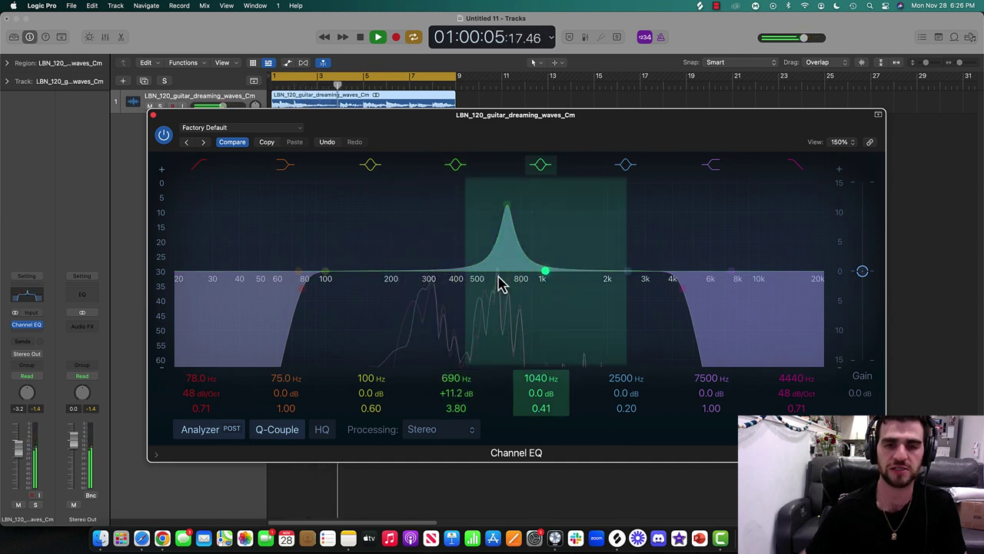
{"action": "left_click_drag", "start_coordinate": [465, 395], "coordinate": [462, 393]}
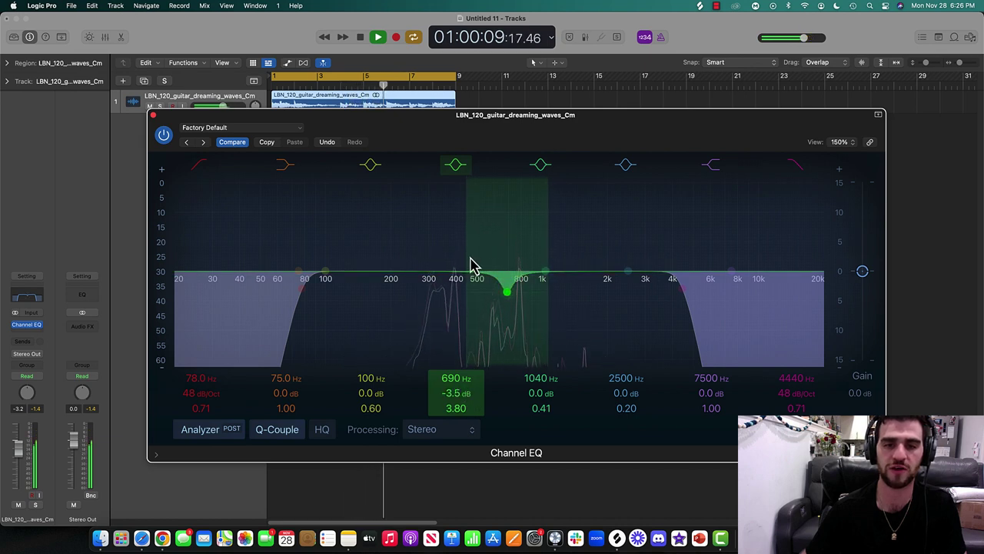
{"action": "left_click_drag", "start_coordinate": [467, 258], "coordinate": [463, 257]}
- Boost the low mids by 6.7 dB at 310 Hz with a Q of 1.40, and tighten the pass range with a 1050 Hz high cut
{"action": "left_click_drag", "start_coordinate": [367, 198], "coordinate": [467, 169]}
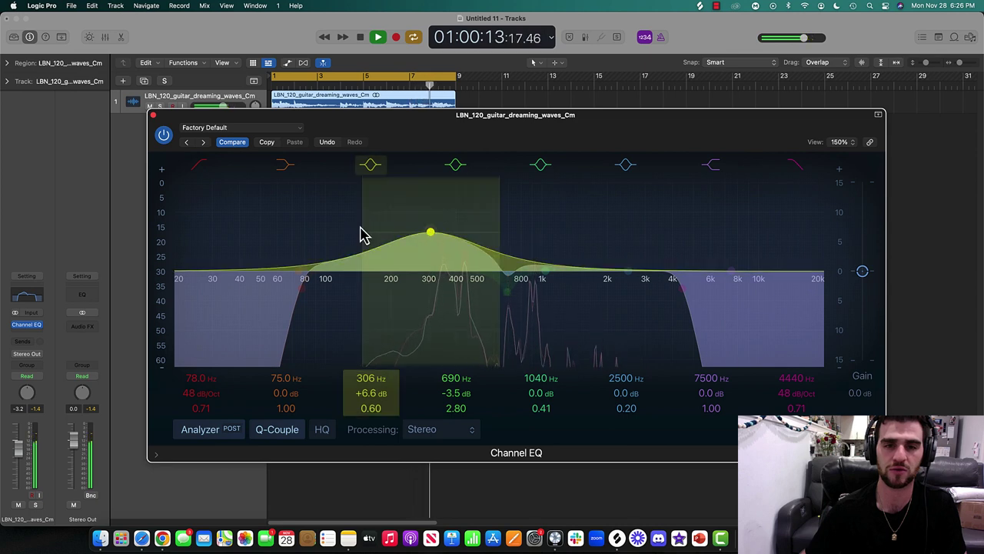
{"action": "left_click_drag", "start_coordinate": [360, 227], "coordinate": [363, 227]}
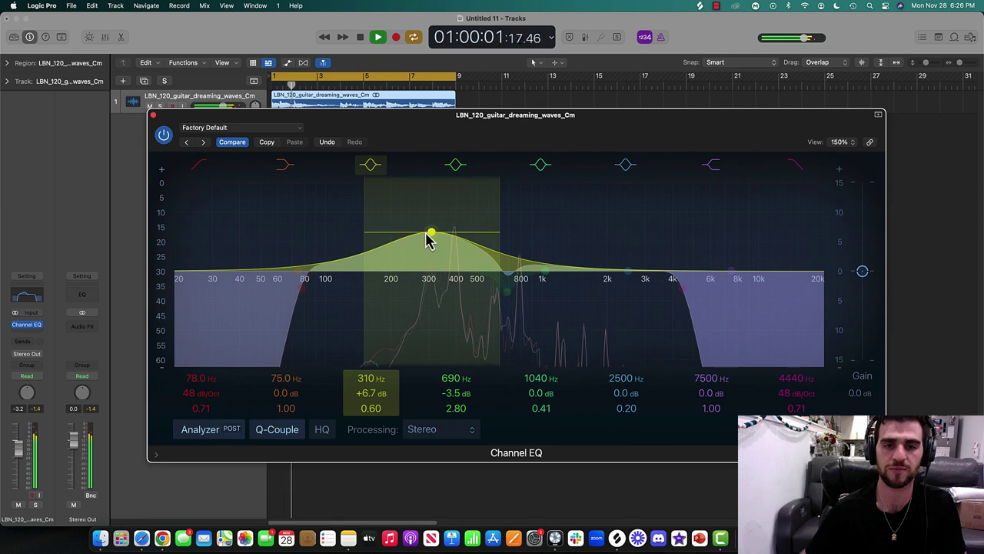
{"action": "left_click_drag", "start_coordinate": [672, 329], "coordinate": [547, 325]}
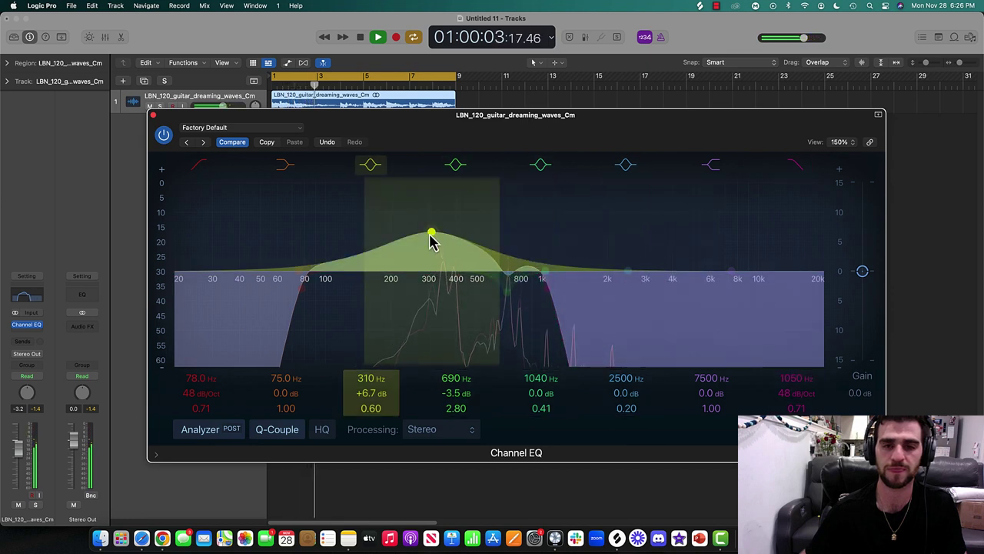
{"action": "left_click_drag", "start_coordinate": [362, 222], "coordinate": [378, 228]}
{"action": "left_click_drag", "start_coordinate": [335, 321], "coordinate": [343, 321]}
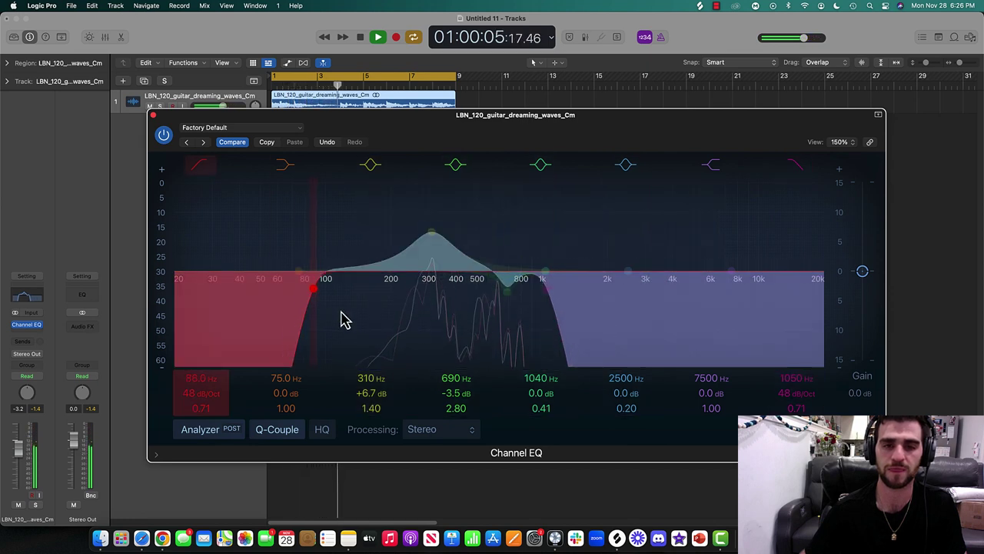
- Set the low and high cuts to 152 Hz and 3020 Hz, the low-mid boost to 5.3 dB at 316 Hz, and ease the midrange dip
{"action": "left_click_drag", "start_coordinate": [580, 341], "coordinate": [624, 338]}
{"action": "left_click_drag", "start_coordinate": [510, 301], "coordinate": [509, 289]}
{"action": "left_click_drag", "start_coordinate": [595, 319], "coordinate": [648, 323]}
{"action": "left_click_drag", "start_coordinate": [353, 327], "coordinate": [401, 326]}
{"action": "left_click_drag", "start_coordinate": [437, 251], "coordinate": [439, 258]}
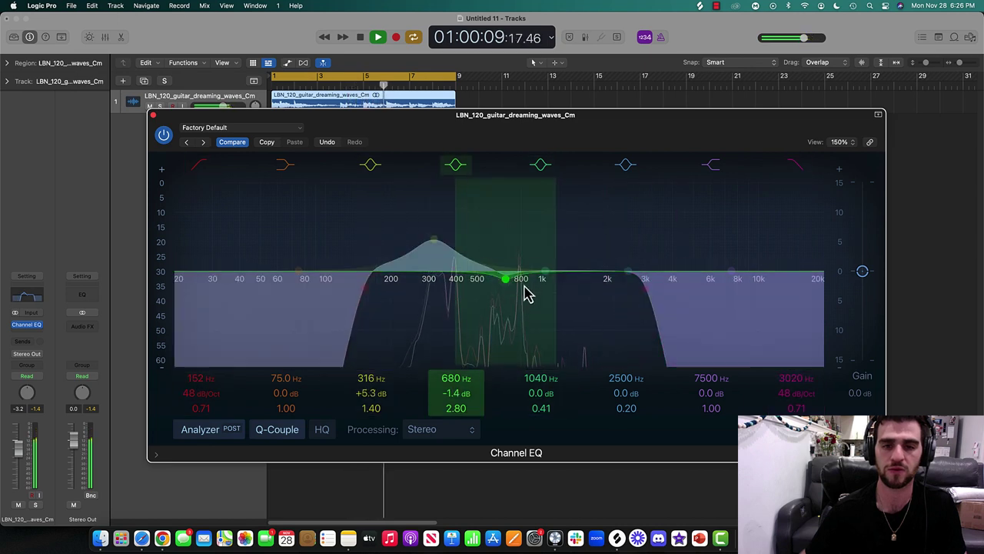
- Move the midrange dip to 1080 Hz at -2.6 dB with Q 2.00, set the high cut to 1730 Hz, and close the EQ
{"action": "left_click_drag", "start_coordinate": [525, 293], "coordinate": [554, 296]}
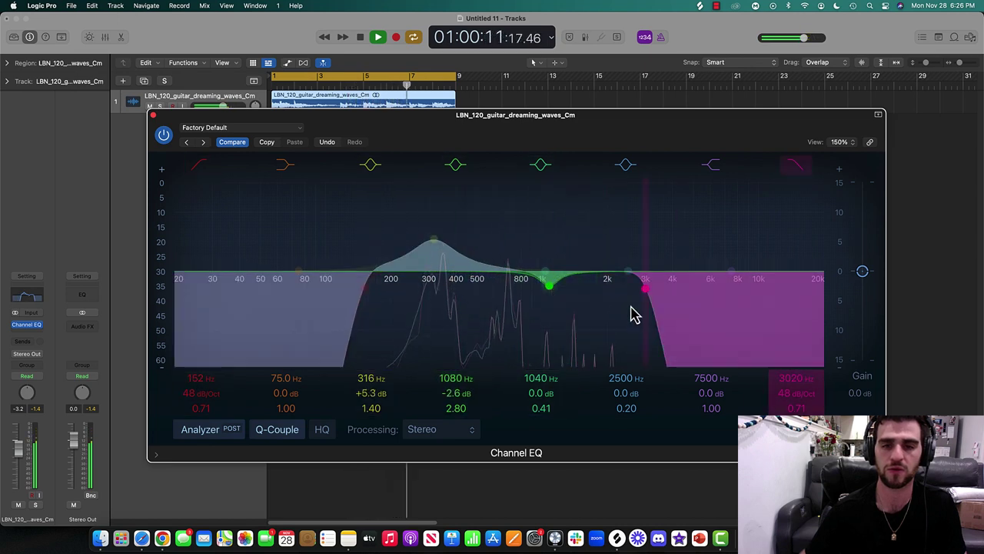
{"action": "left_click_drag", "start_coordinate": [631, 314], "coordinate": [579, 306]}
{"action": "left_click_drag", "start_coordinate": [507, 246], "coordinate": [495, 246]}
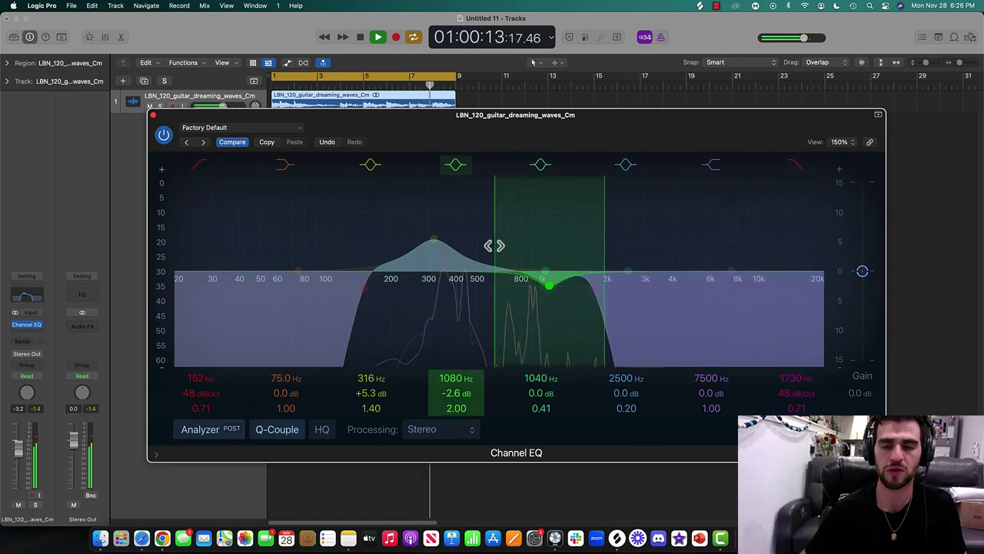
{"action": "left_click", "coordinate": [153, 114]}
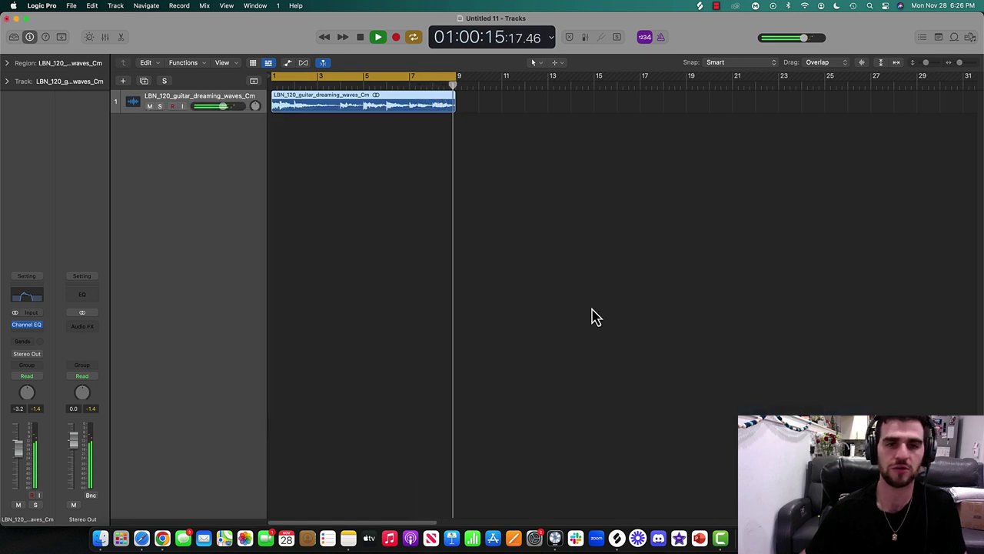
{"action": "key", "text": "space"}
- Switch to Splice and audition the LFH2_120_Cm_Clean_Piano_43_Full and AS_120_strings_ghibli_cello_mid_Cm samples
{"action": "left_click", "coordinate": [616, 546]}
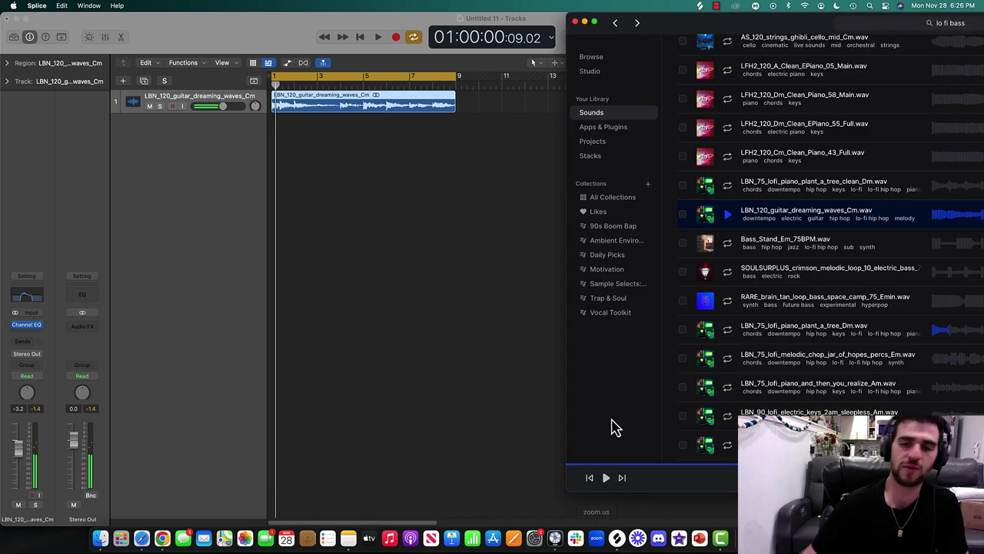
{"action": "left_click_drag", "start_coordinate": [731, 17], "coordinate": [321, 9]}
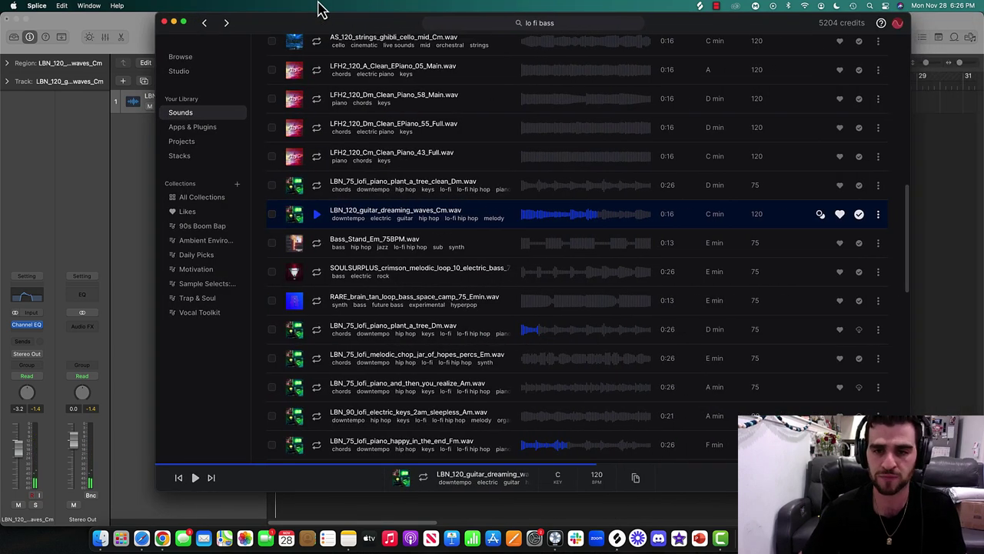
{"action": "scroll", "coordinate": [682, 220], "scroll_direction": "up", "scroll_amount": 1}
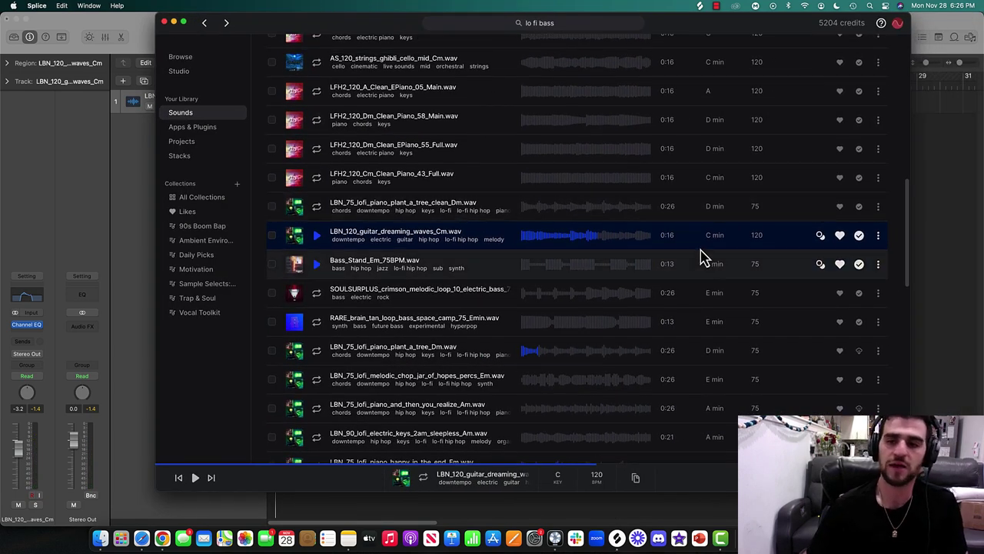
{"action": "scroll", "coordinate": [709, 240], "scroll_direction": "up", "scroll_amount": 2}
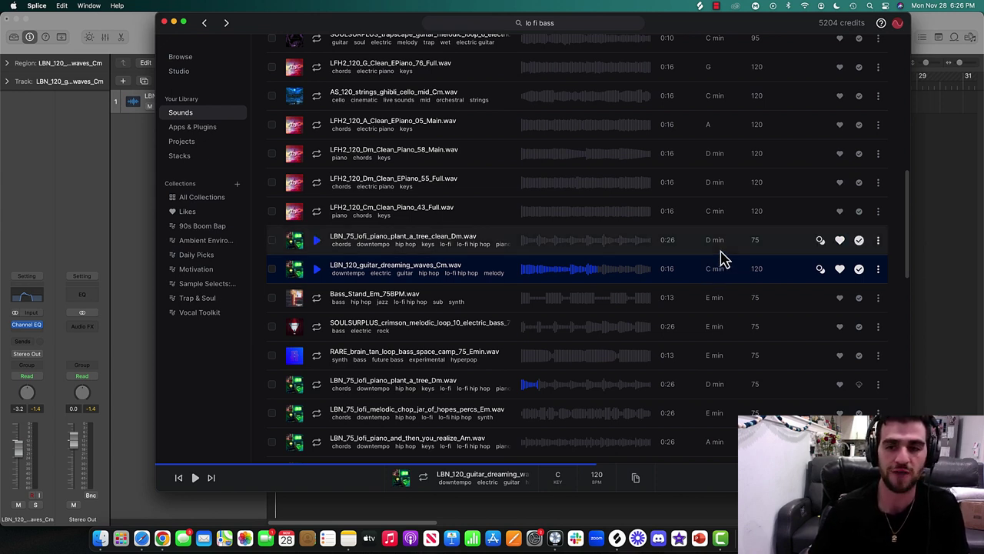
{"action": "scroll", "coordinate": [715, 259], "scroll_direction": "up", "scroll_amount": 2}
{"action": "scroll", "coordinate": [299, 304], "scroll_direction": "up", "scroll_amount": 5}
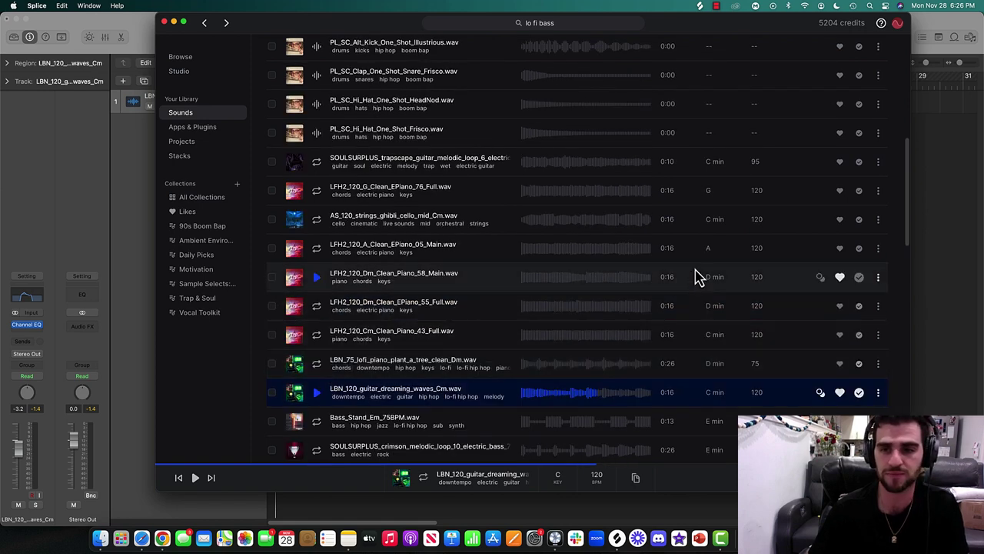
{"action": "left_click", "coordinate": [317, 336]}
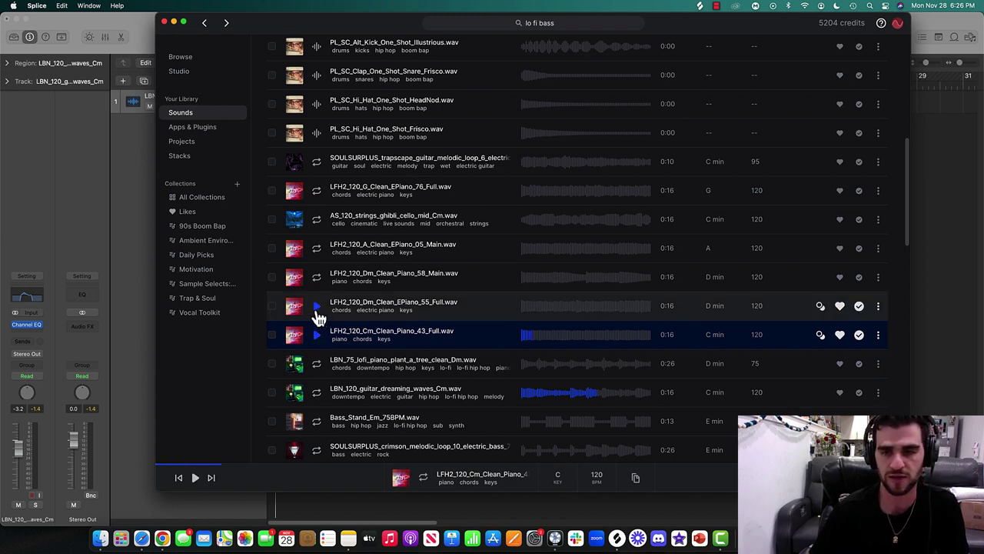
{"action": "left_click", "coordinate": [318, 220]}
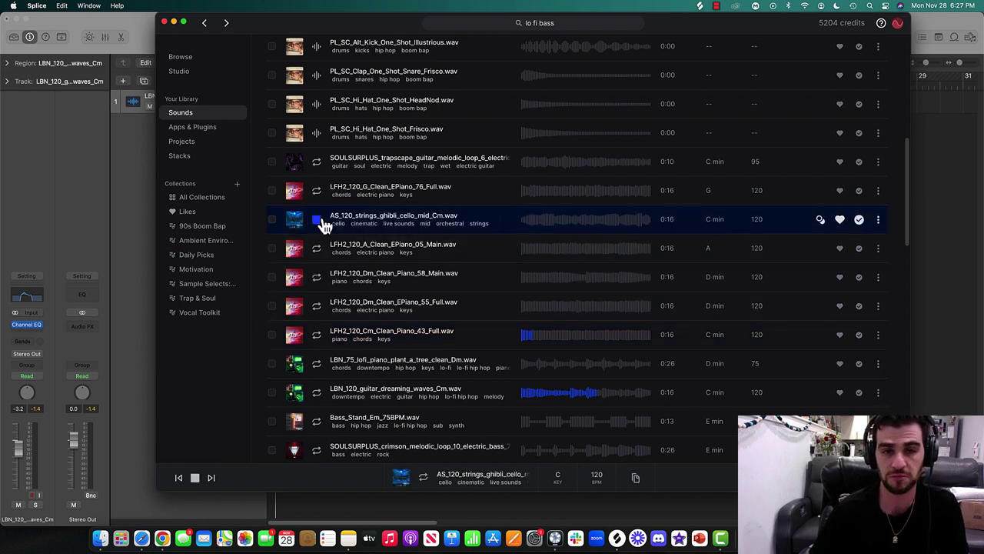
- Add the AS_120_strings_ghibli_cello_mid_Cm sample to the Logic Pro project on a new track, with its region starting at bar 1
{"action": "left_click_drag", "start_coordinate": [292, 33], "coordinate": [443, 35]}
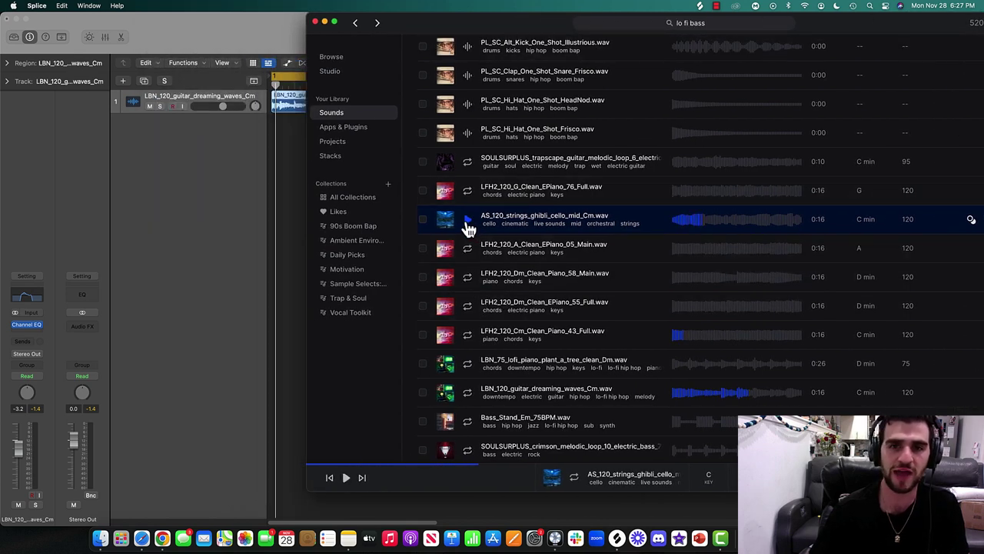
{"action": "left_click_drag", "start_coordinate": [451, 34], "coordinate": [566, 32]}
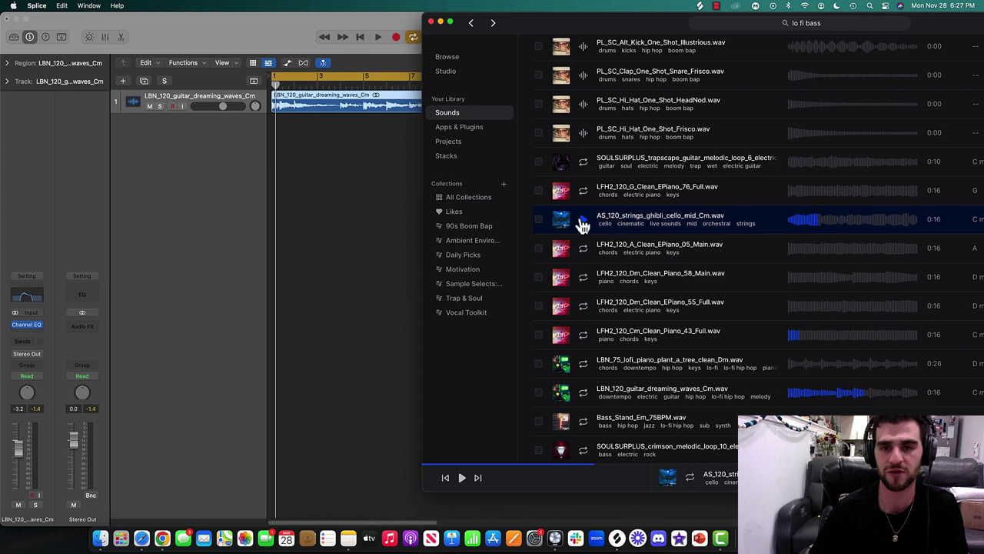
{"action": "left_click_drag", "start_coordinate": [289, 192], "coordinate": [290, 193]}
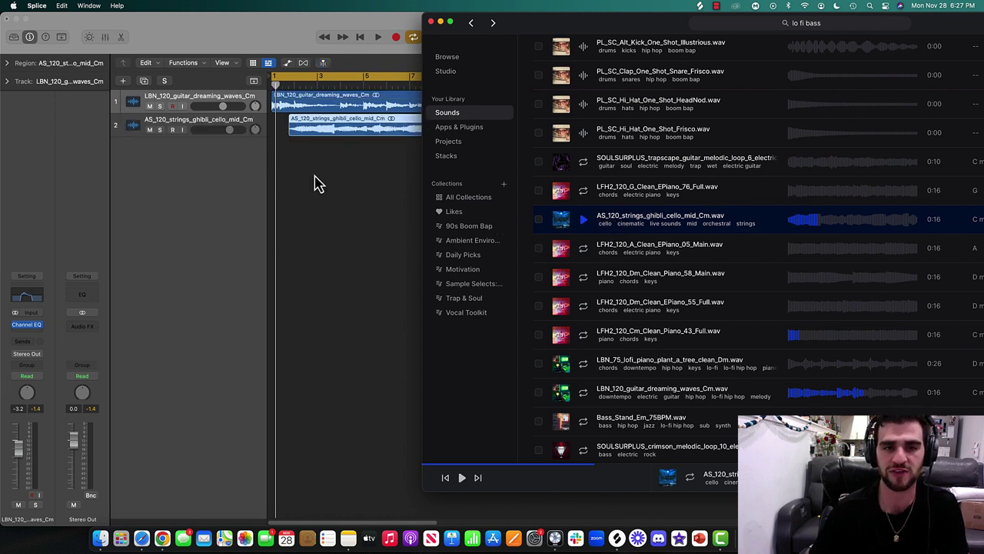
{"action": "left_click", "coordinate": [314, 176]}
{"action": "left_click_drag", "start_coordinate": [339, 132], "coordinate": [328, 160]}
- Play the loop and lower the cello track's volume to -17.6 dB
{"action": "key", "text": "space"}
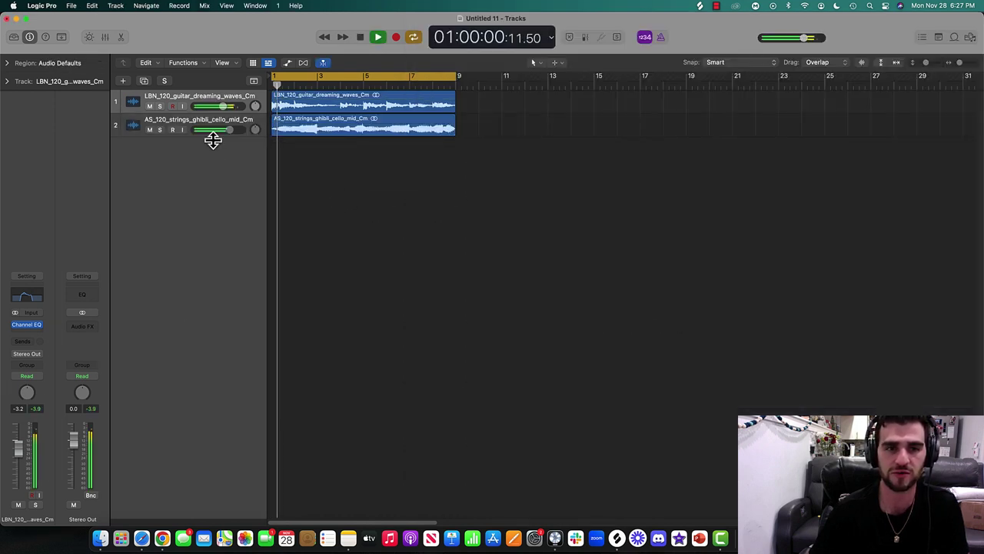
{"action": "left_click_drag", "start_coordinate": [226, 130], "coordinate": [205, 130]}
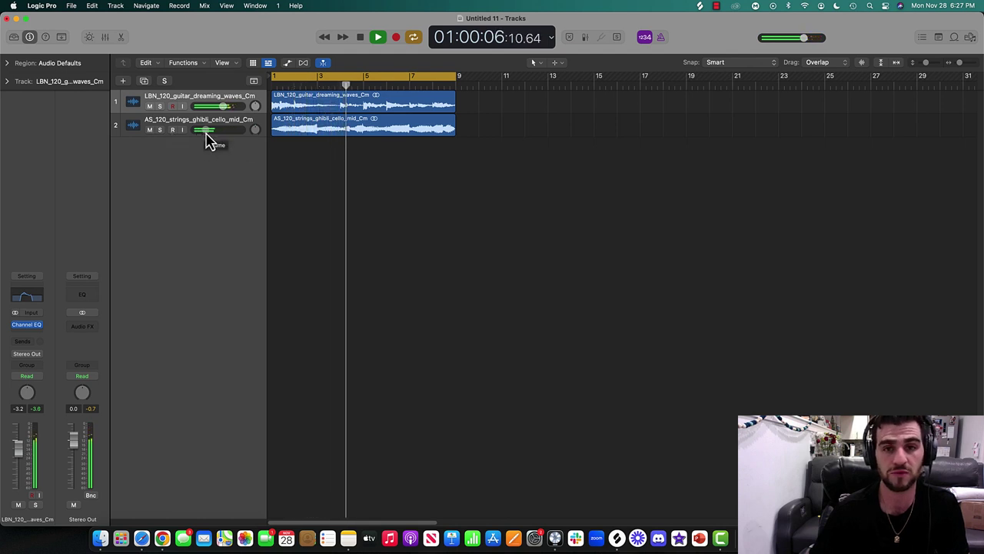
{"action": "left_click_drag", "start_coordinate": [206, 137], "coordinate": [205, 136]}
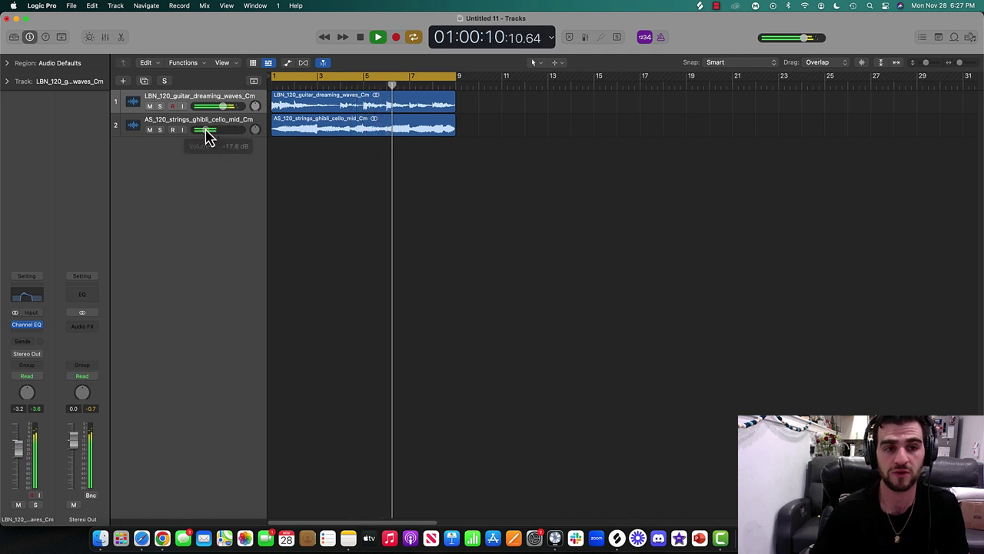
{"action": "key", "text": "space"}
- Rename the first track Guitar and the second track Strings
{"action": "left_click", "coordinate": [196, 98]}
{"action": "type", "text": "Guitar"}
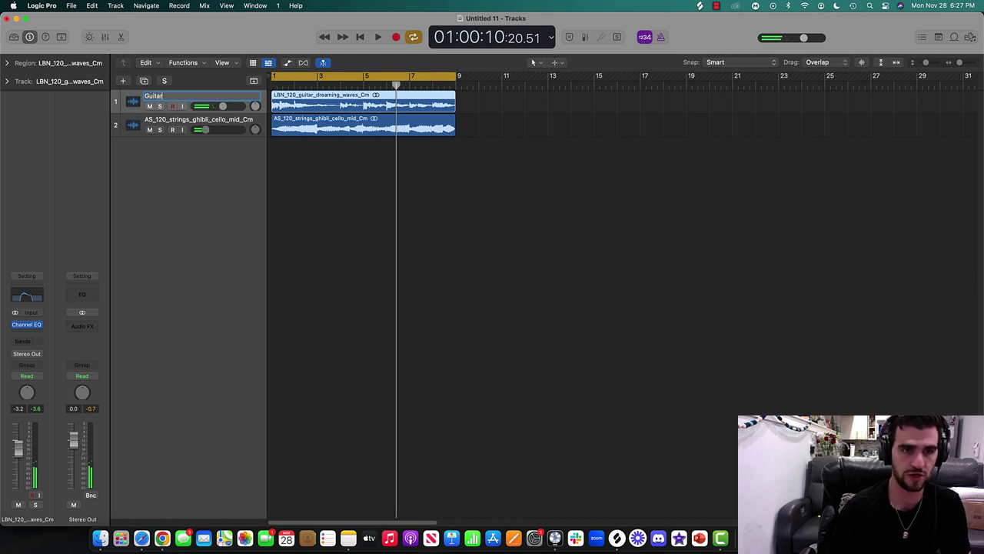
{"action": "key", "text": "Return"}
{"action": "double_click", "coordinate": [224, 123]}
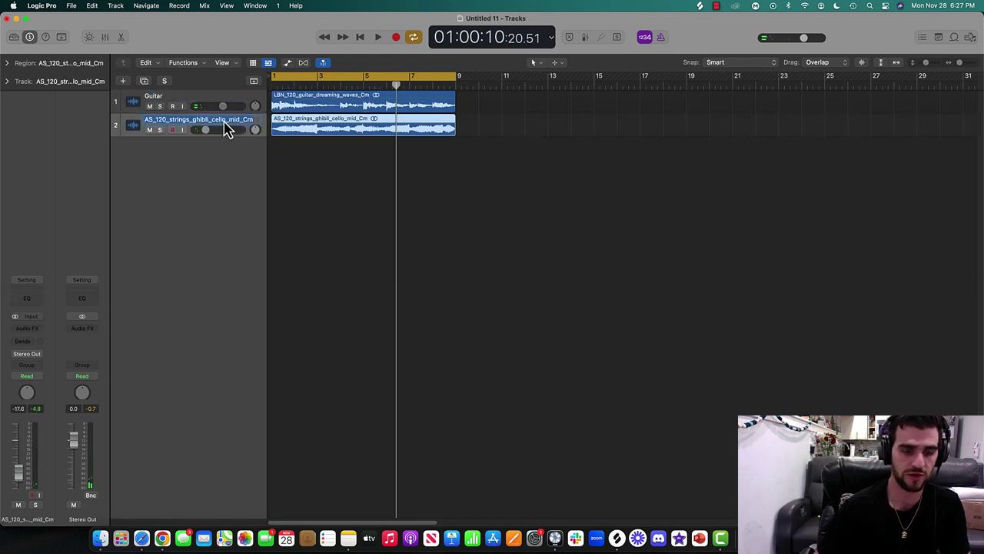
{"action": "type", "text": "Strings"}
{"action": "key", "text": "Return"}
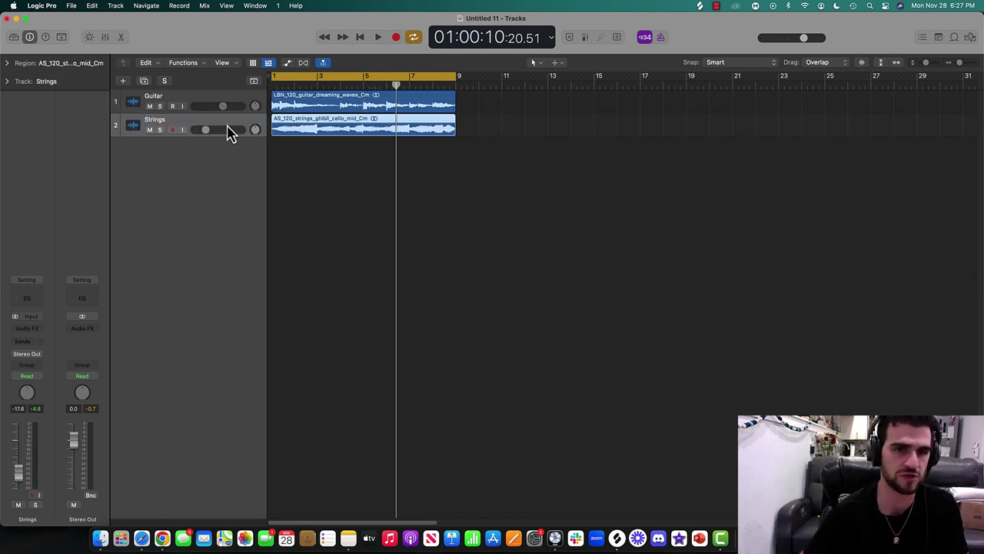
- During playback, insert a Channel EQ on the Strings track with a 48 dB/Oct low cut at about 198 Hz
{"action": "key", "text": "Return"}
{"action": "key", "text": "space"}
{"action": "left_click", "coordinate": [28, 299]}
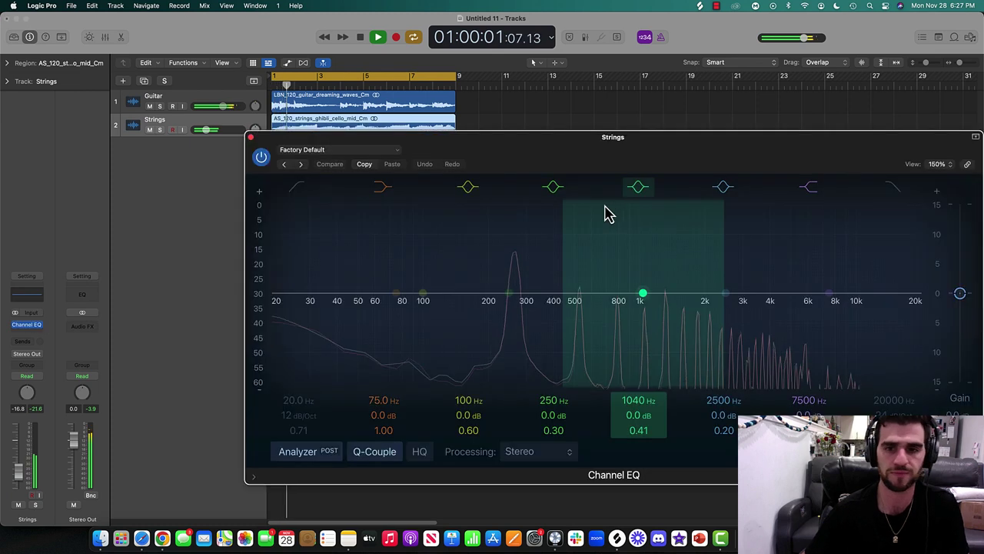
{"action": "left_click", "coordinate": [295, 186]}
{"action": "left_click_drag", "start_coordinate": [295, 223], "coordinate": [443, 228]}
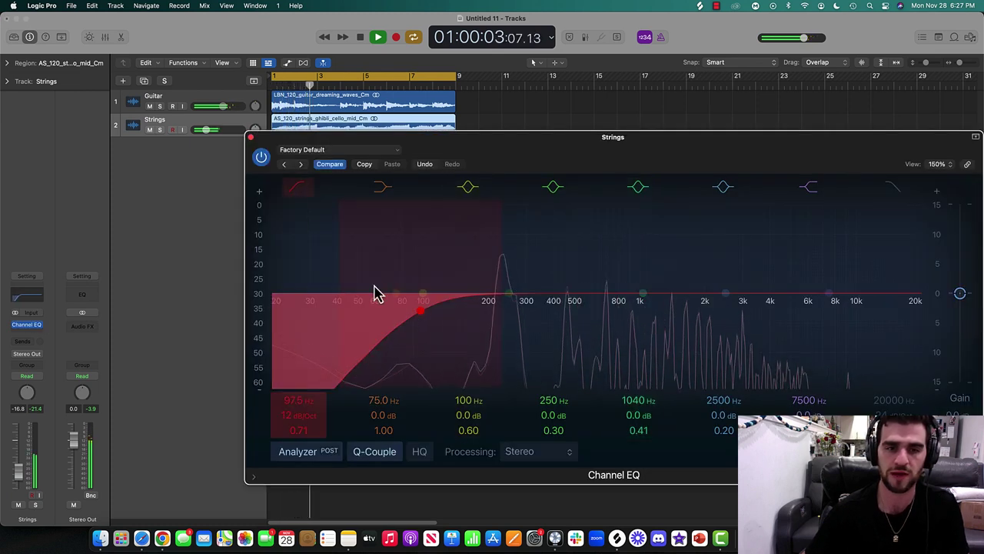
{"action": "left_click_drag", "start_coordinate": [342, 284], "coordinate": [430, 332]}
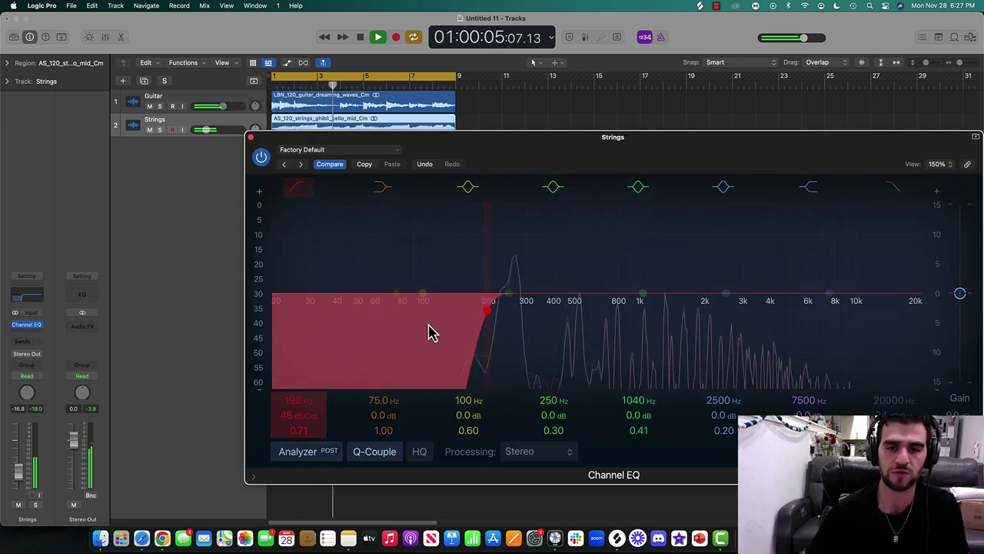
- Enable a high cut on the Strings EQ at 5550 Hz and set the low cut to 175 Hz
{"action": "left_click_drag", "start_coordinate": [897, 203], "coordinate": [807, 222]}
{"action": "left_click_drag", "start_coordinate": [809, 265], "coordinate": [821, 313]}
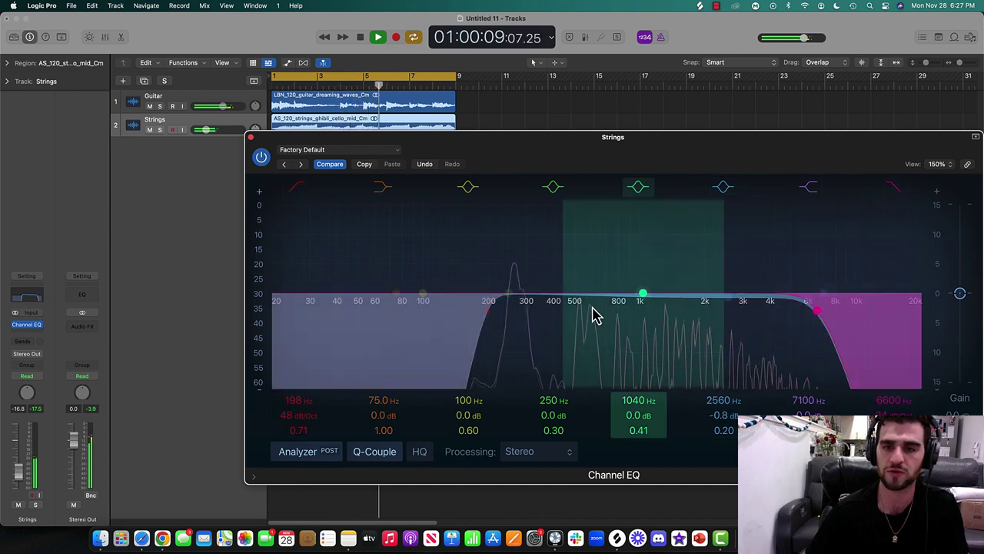
{"action": "left_click_drag", "start_coordinate": [493, 339], "coordinate": [531, 342]}
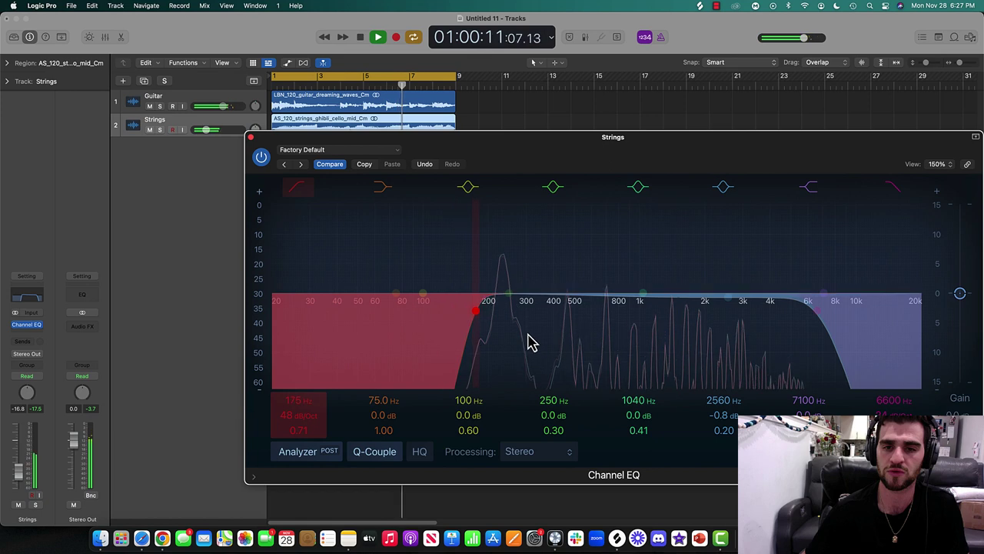
{"action": "left_click_drag", "start_coordinate": [797, 356], "coordinate": [791, 356]}
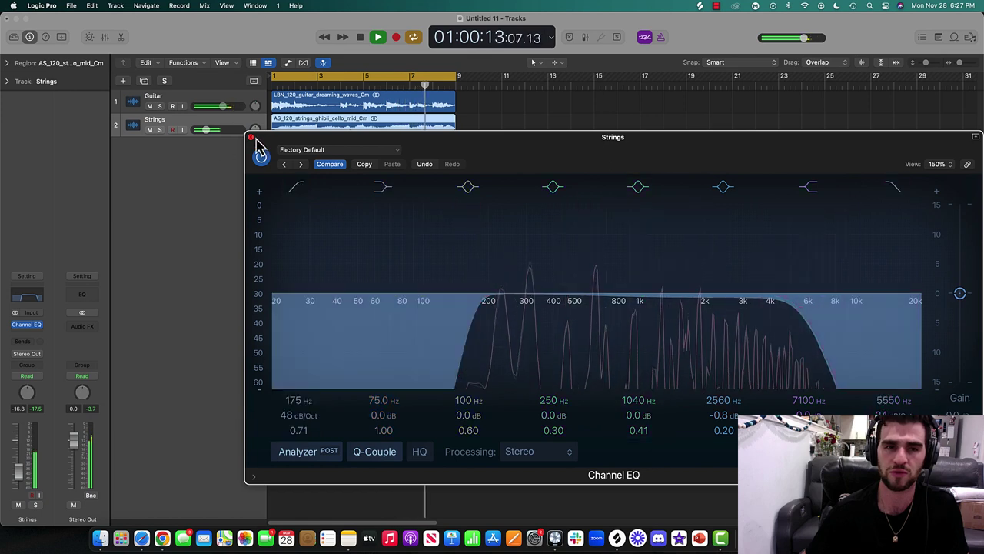
- Close the Strings EQ, lower the track's volume to -22.0 dB, and stop playback
{"action": "left_click", "coordinate": [251, 138]}
{"action": "left_click_drag", "start_coordinate": [206, 129], "coordinate": [203, 129]}
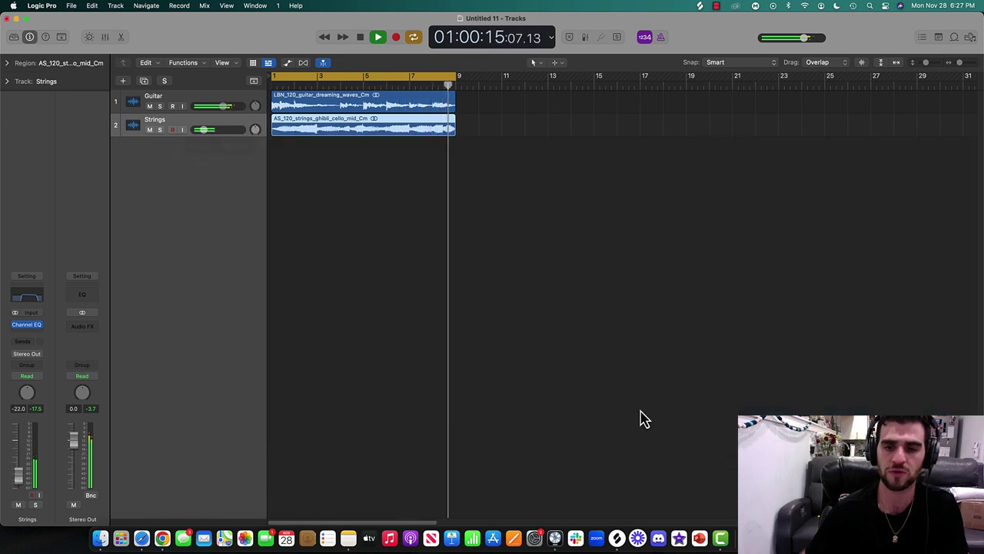
{"action": "key", "text": "space"}
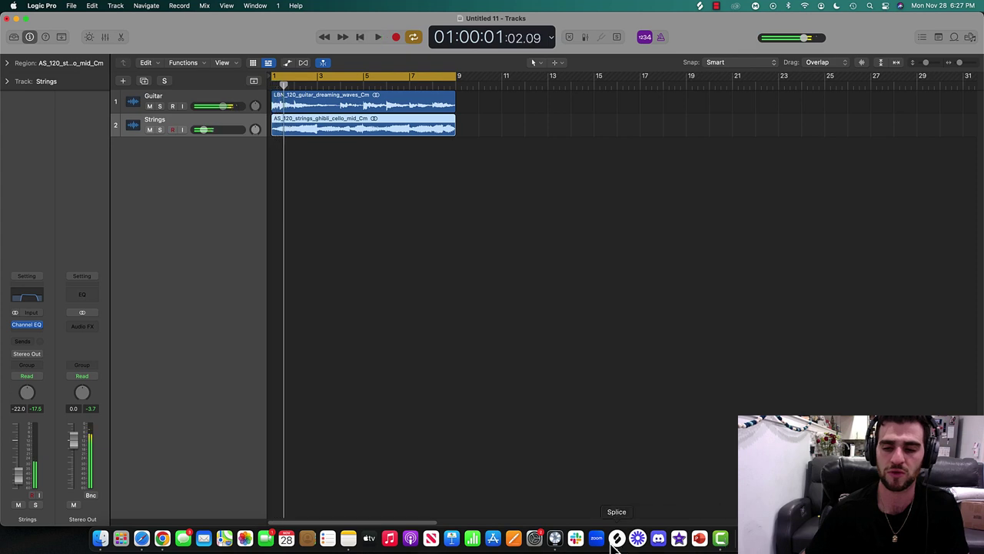
- Switch to Splice and audition the SOULSURPLUS trapscape guitar melodic loop 6 in C minor at 95 BPM
{"action": "left_click", "coordinate": [616, 541]}
{"action": "left_click_drag", "start_coordinate": [596, 15], "coordinate": [465, 16]}
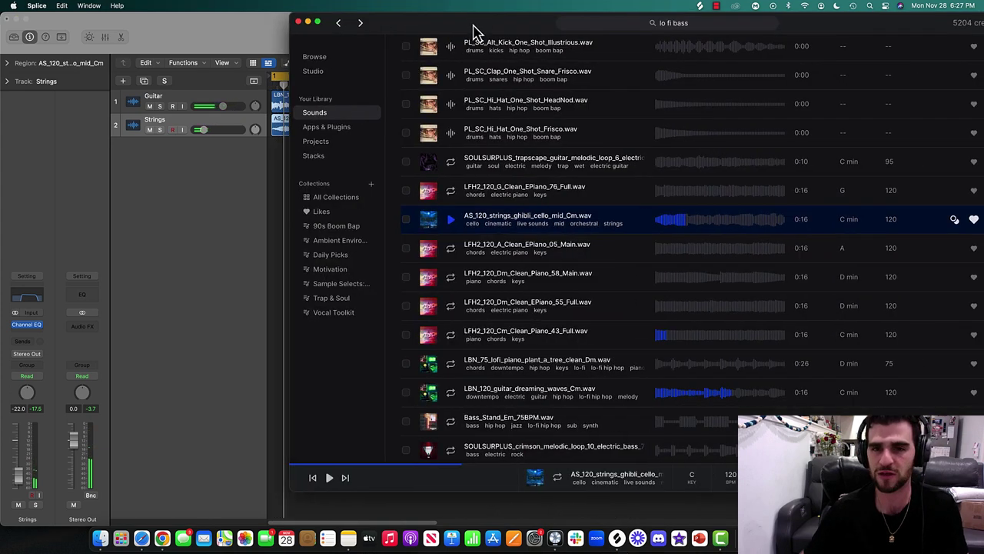
{"action": "left_click", "coordinate": [450, 168]}
{"action": "scroll", "coordinate": [450, 173], "scroll_direction": "up", "scroll_amount": 3}
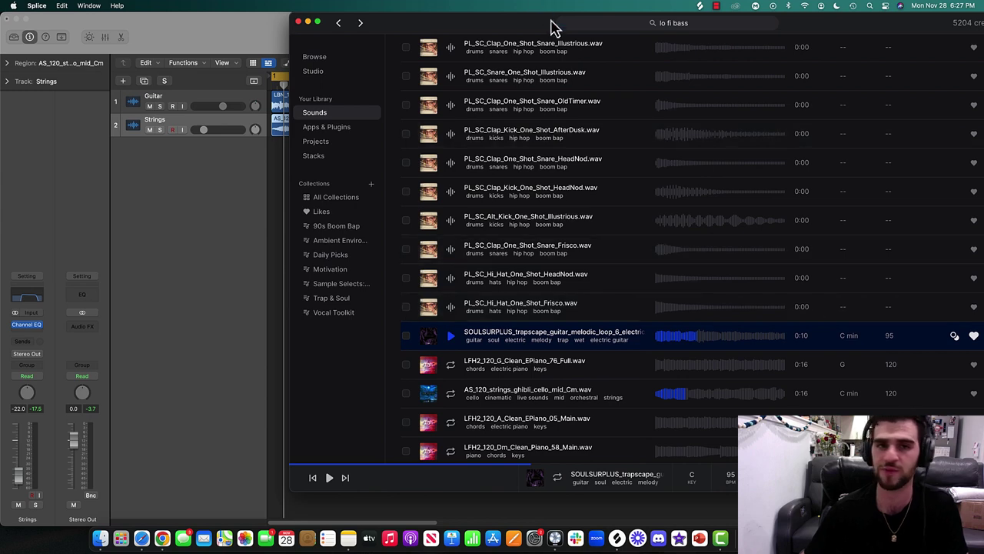
{"action": "scroll", "coordinate": [538, 107], "scroll_direction": "up", "scroll_amount": 5}
{"action": "scroll", "coordinate": [548, 131], "scroll_direction": "down", "scroll_amount": 5}
- Place the SOULSURPLUS trapscape guitar loop on a new third track in Logic Pro, starting at bar 1
{"action": "left_click_drag", "start_coordinate": [455, 23], "coordinate": [707, 26]}
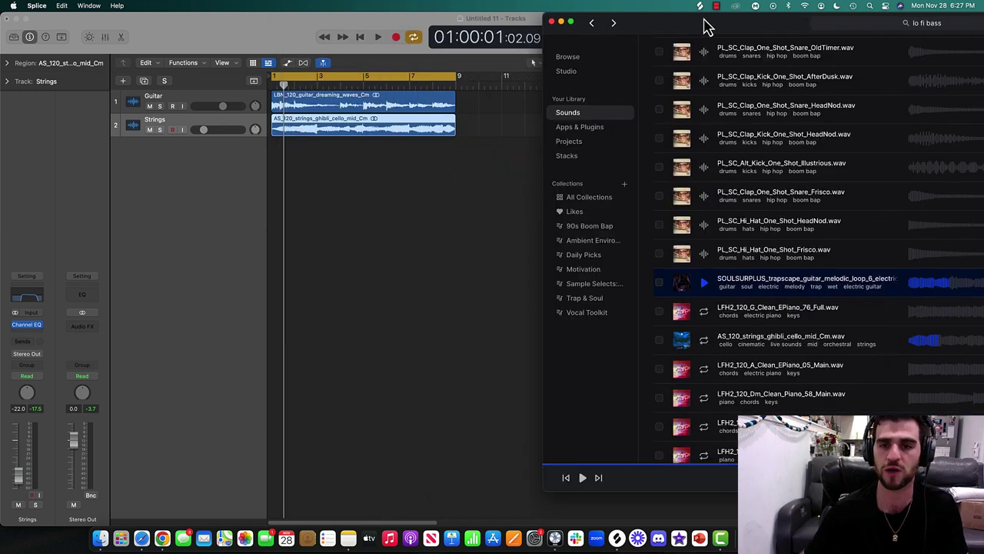
{"action": "left_click_drag", "start_coordinate": [344, 265], "coordinate": [273, 258]}
{"action": "left_click", "coordinate": [399, 248]}
{"action": "left_click", "coordinate": [366, 154]}
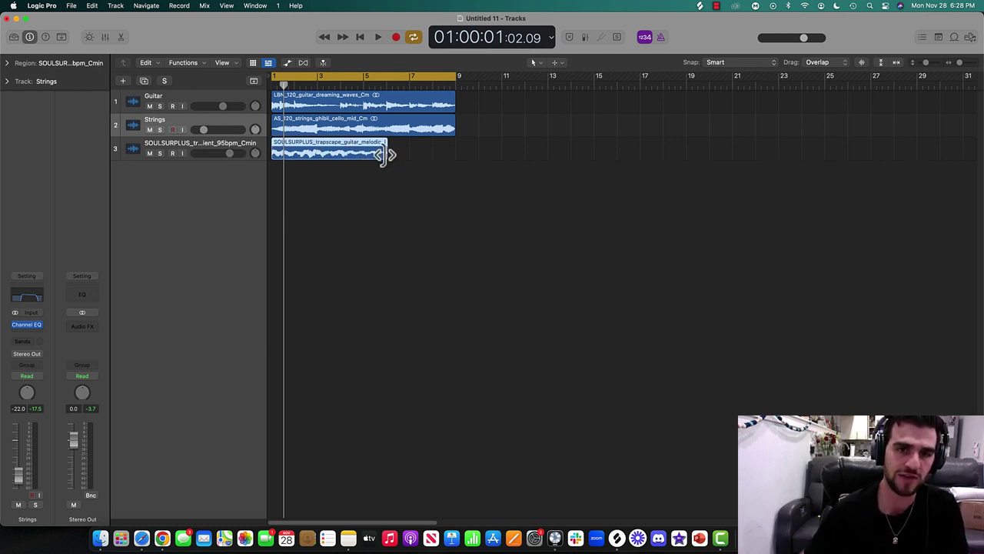
- Time-stretch the SOULSURPLUS guitar region to end at bar 9, and move its track above Strings
{"action": "mouse_move", "coordinate": [382, 154]}
{"action": "left_mouse_down"}
{"action": "mouse_move", "coordinate": [433, 153]}
{"action": "mouse_move", "coordinate": [277, 158]}
{"action": "mouse_move", "coordinate": [391, 154]}
{"action": "left_mouse_up"}
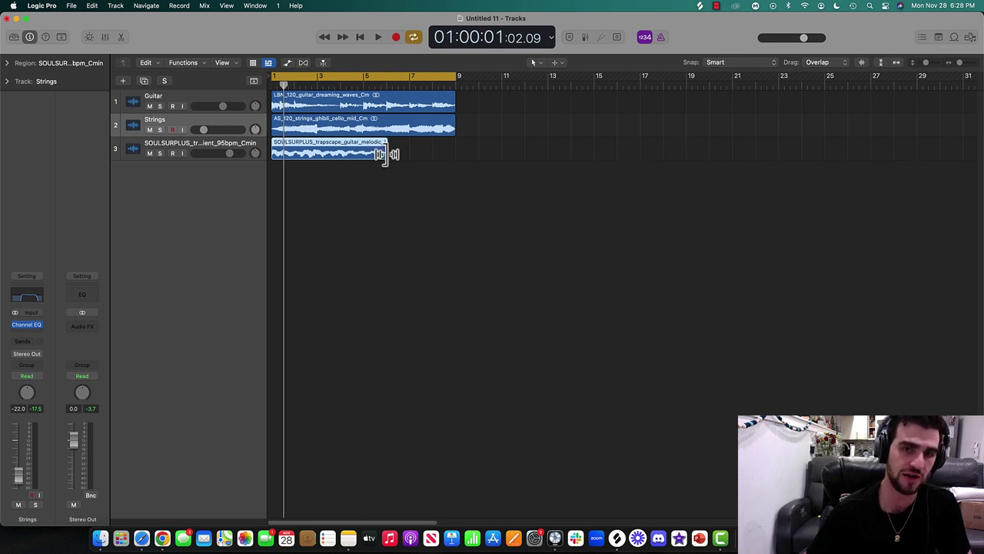
{"action": "left_click_drag", "start_coordinate": [383, 154], "coordinate": [448, 158]}
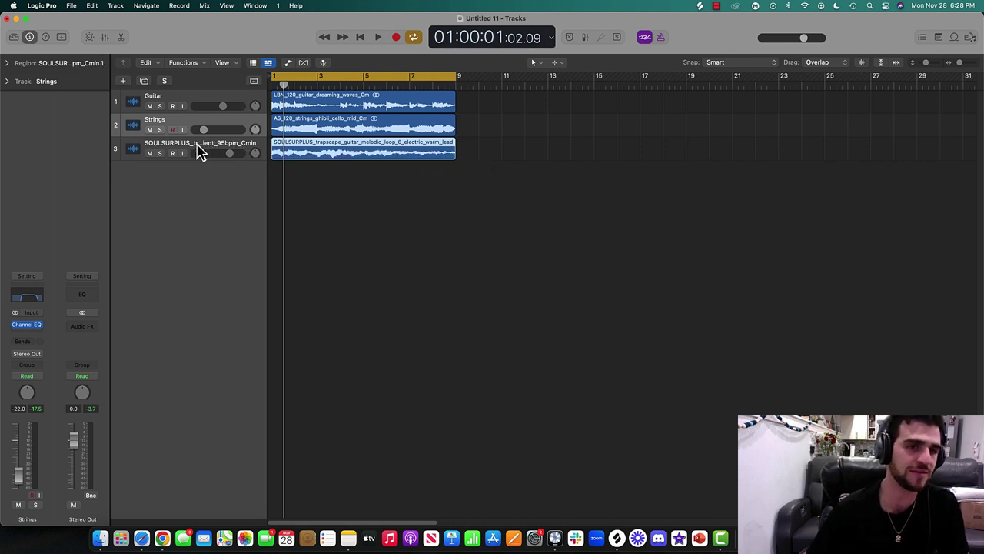
{"action": "left_click_drag", "start_coordinate": [198, 150], "coordinate": [193, 124]}
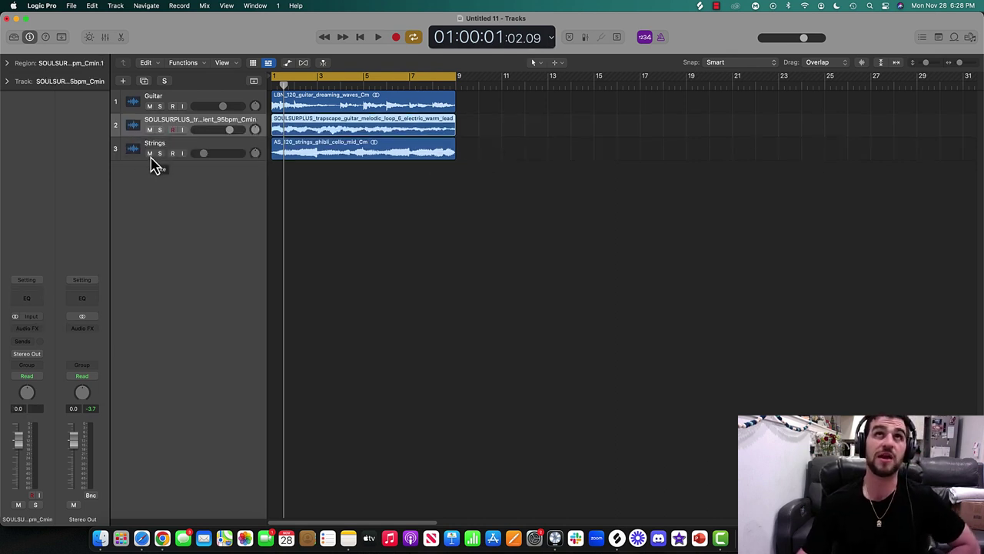
- Mute the Strings track, play the two guitar loops together from the start, and toggle the SOULSURPLUS track's mute
{"action": "key", "text": "space"}
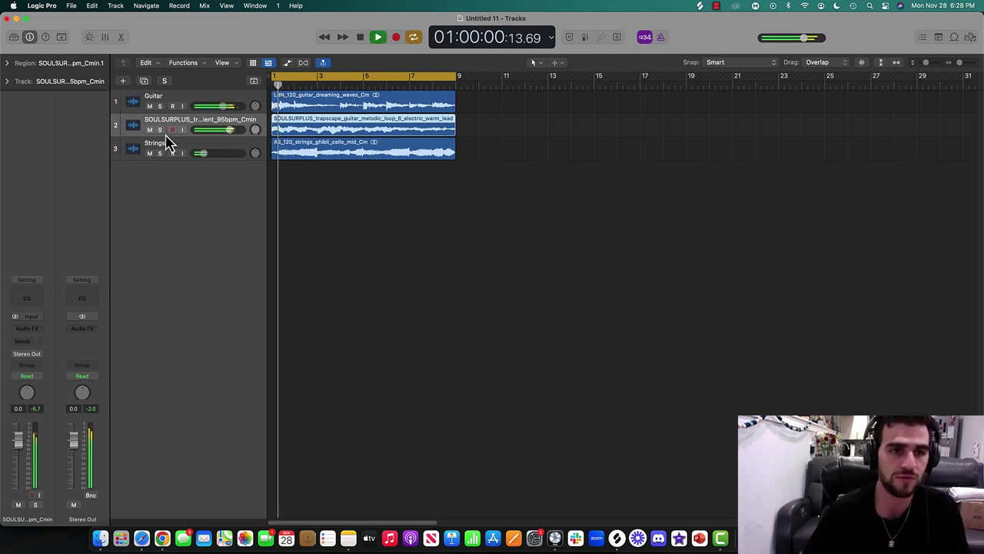
{"action": "left_click", "coordinate": [150, 154]}
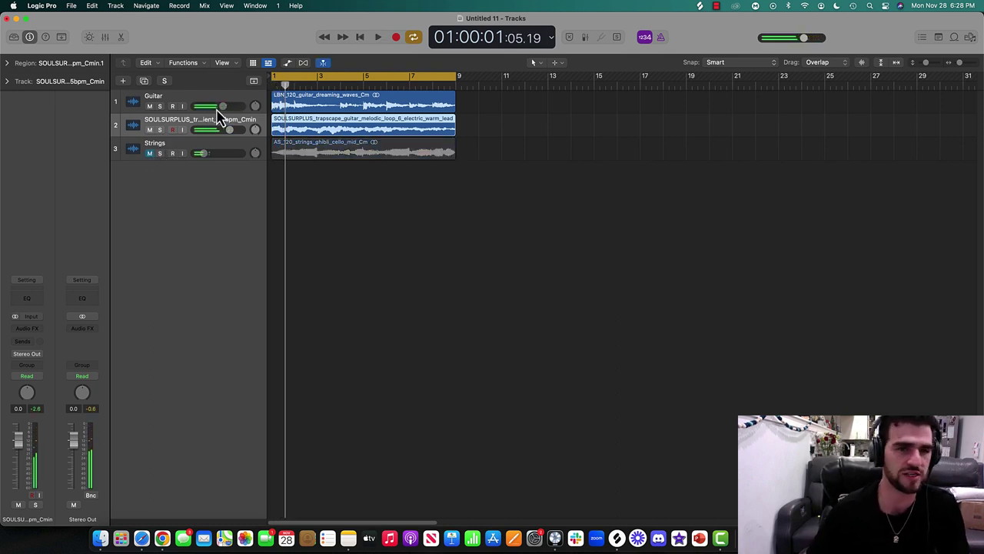
{"action": "key", "text": "space"}
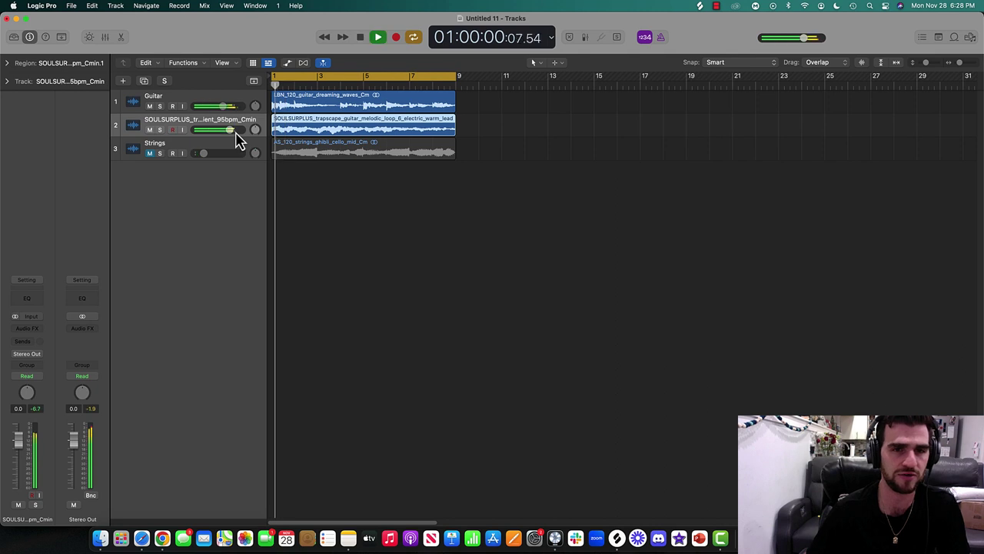
{"action": "left_click", "coordinate": [149, 129]}
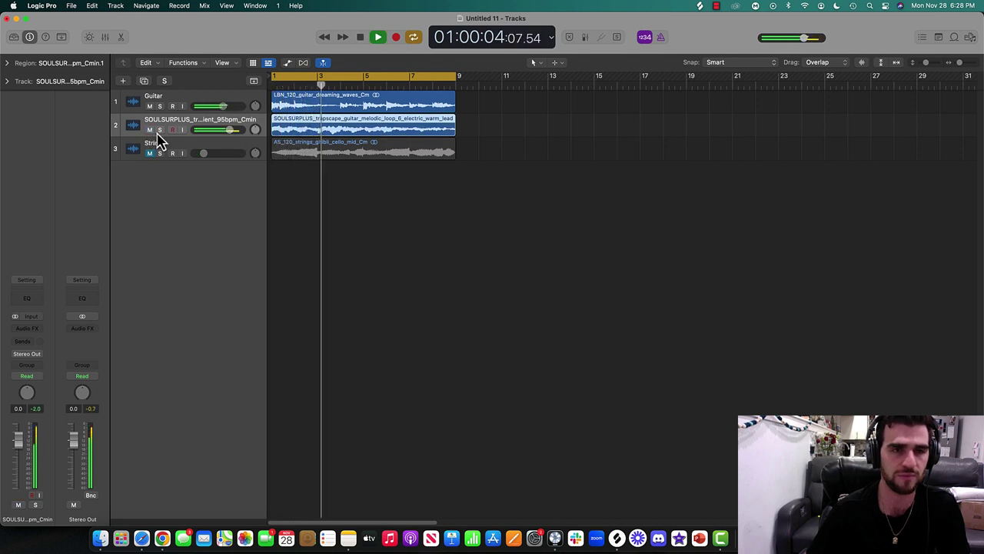
- Solo the SOULSURPLUS guitar track at a volume of -8.2 dB and rename it Trapscape Keys Guitar
{"action": "left_click", "coordinate": [159, 130]}
{"action": "left_click_drag", "start_coordinate": [238, 129], "coordinate": [205, 129]}
{"action": "double_click", "coordinate": [203, 120]}
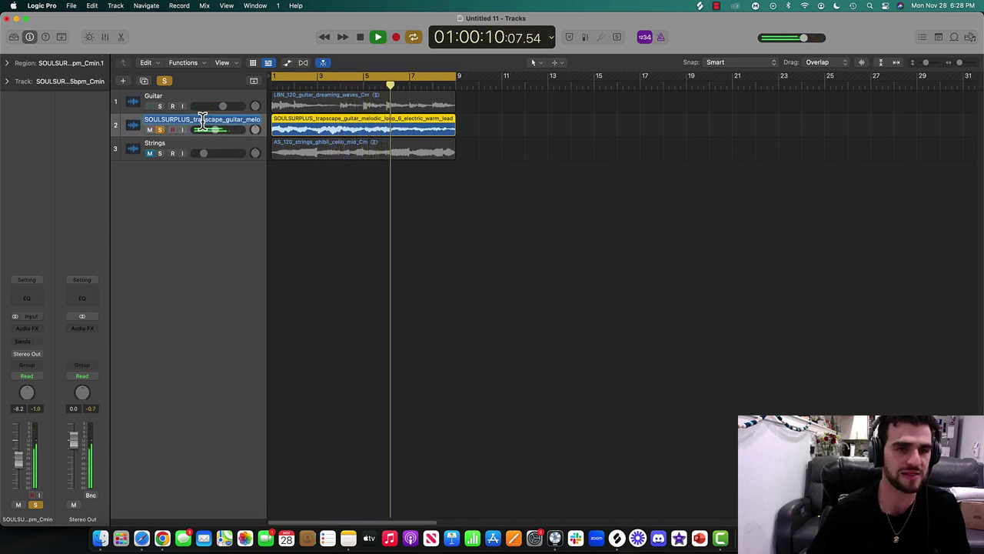
{"action": "type", "text": "Tr"}
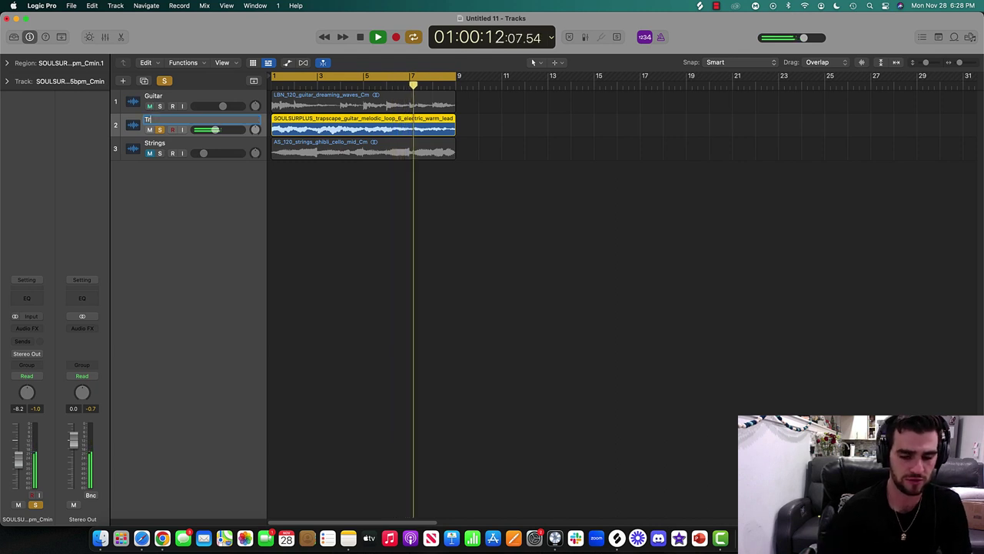
{"action": "type", "text": "apscape Keys Guitar"}
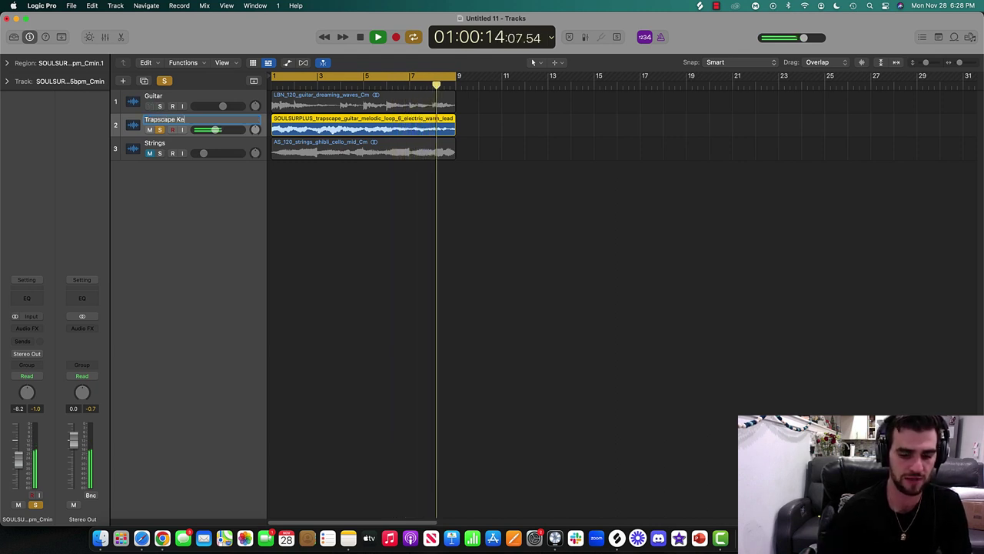
{"action": "key", "text": "Return"}
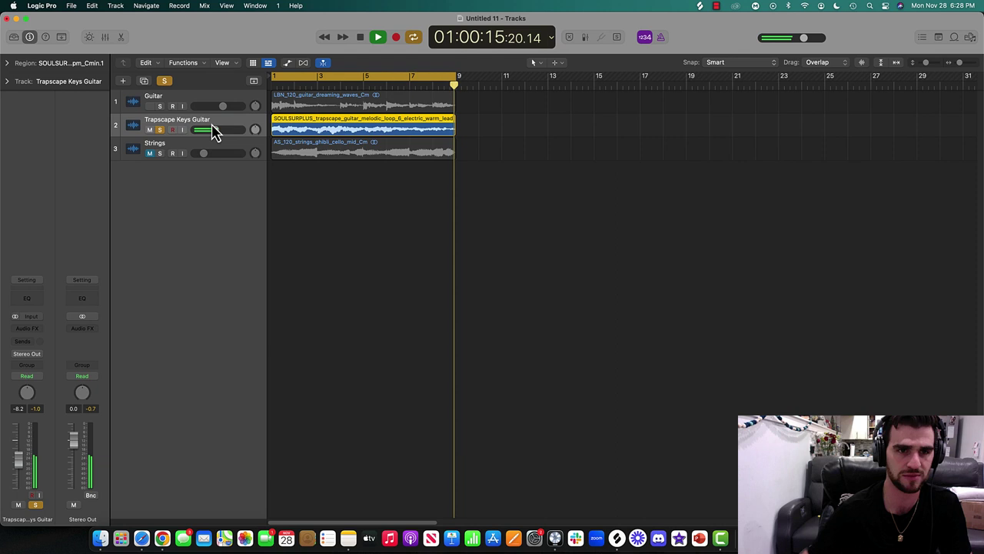
- Add a Channel EQ to Trapscape Keys Guitar with a high cut at 1270 Hz and a 48 dB/Oct slope
{"action": "left_click", "coordinate": [16, 300]}
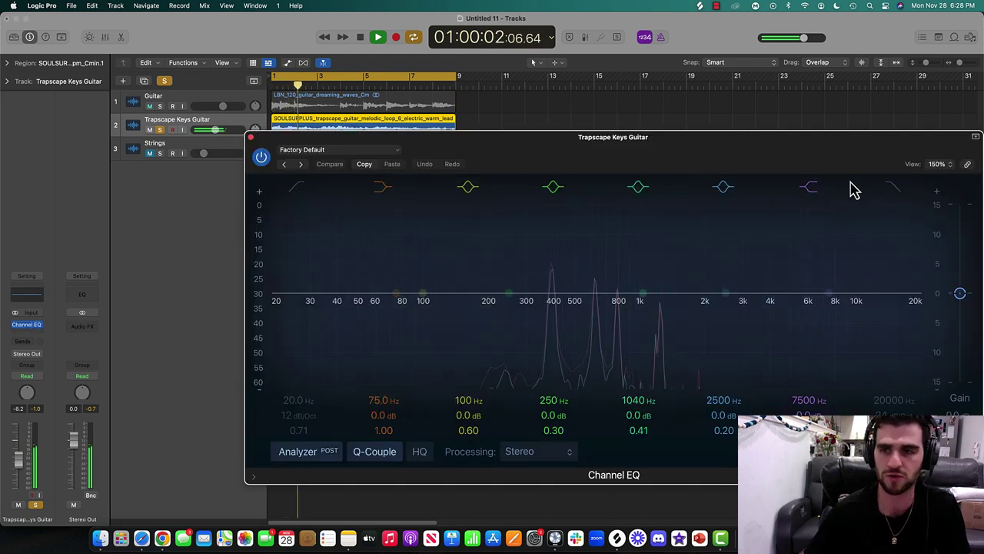
{"action": "left_click", "coordinate": [893, 187]}
{"action": "left_click_drag", "start_coordinate": [874, 213], "coordinate": [686, 226]}
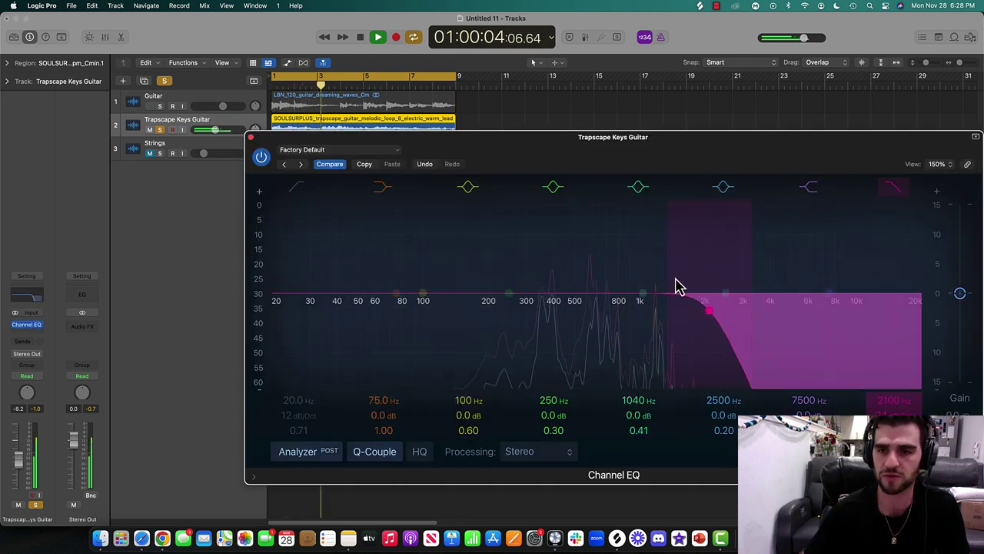
{"action": "left_click_drag", "start_coordinate": [709, 284], "coordinate": [719, 338]}
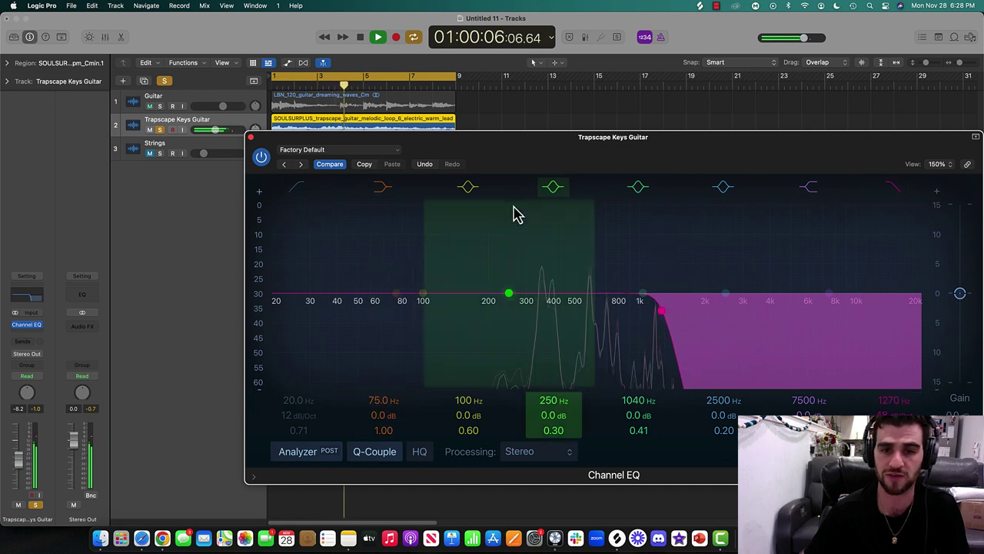
- Dip the EQ by 3.4 dB at 595 Hz and add a low cut at 125 Hz with a 48 dB/Oct slope
{"action": "left_click_drag", "start_coordinate": [514, 213], "coordinate": [589, 235]}
{"action": "left_click", "coordinate": [303, 187]}
{"action": "left_click_drag", "start_coordinate": [306, 221], "coordinate": [460, 250]}
{"action": "mouse_move", "coordinate": [423, 309]}
{"action": "left_mouse_down"}
{"action": "mouse_move", "coordinate": [421, 279]}
{"action": "mouse_move", "coordinate": [433, 321]}
{"action": "left_mouse_up"}
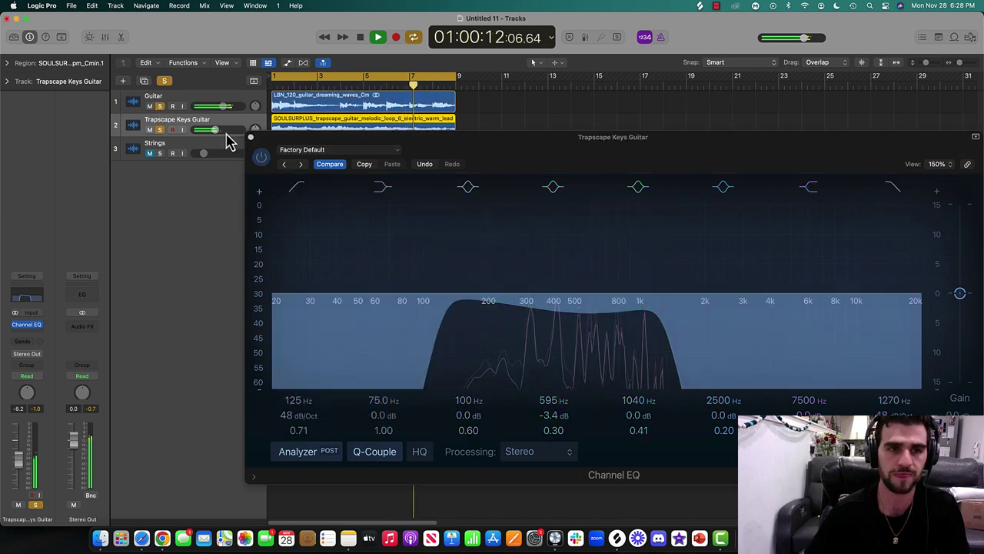
- Toggle the Trapscape Keys Guitar mute to compare the guitars, close the EQ, and clear all solos
{"action": "left_click", "coordinate": [150, 130]}
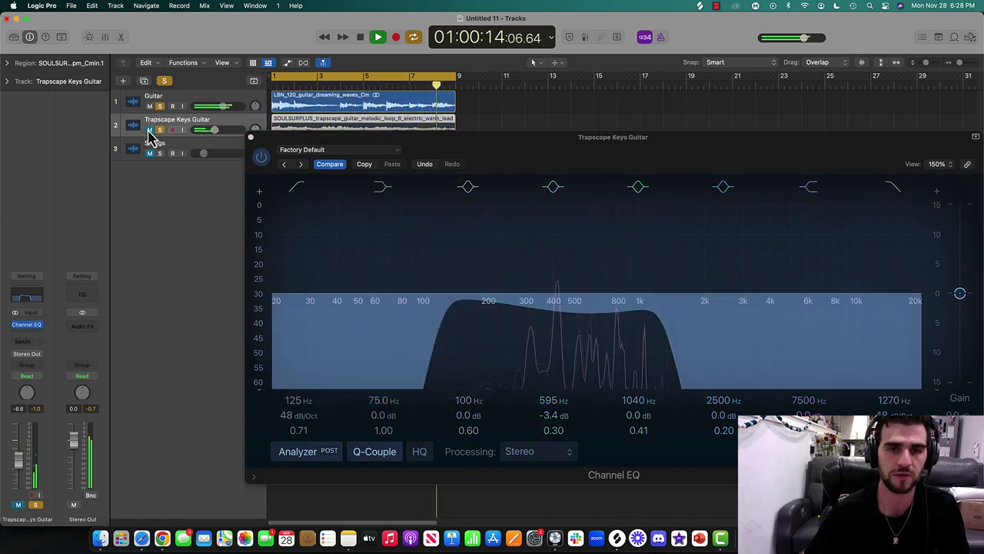
{"action": "left_click", "coordinate": [249, 136]}
{"action": "left_click", "coordinate": [150, 130]}
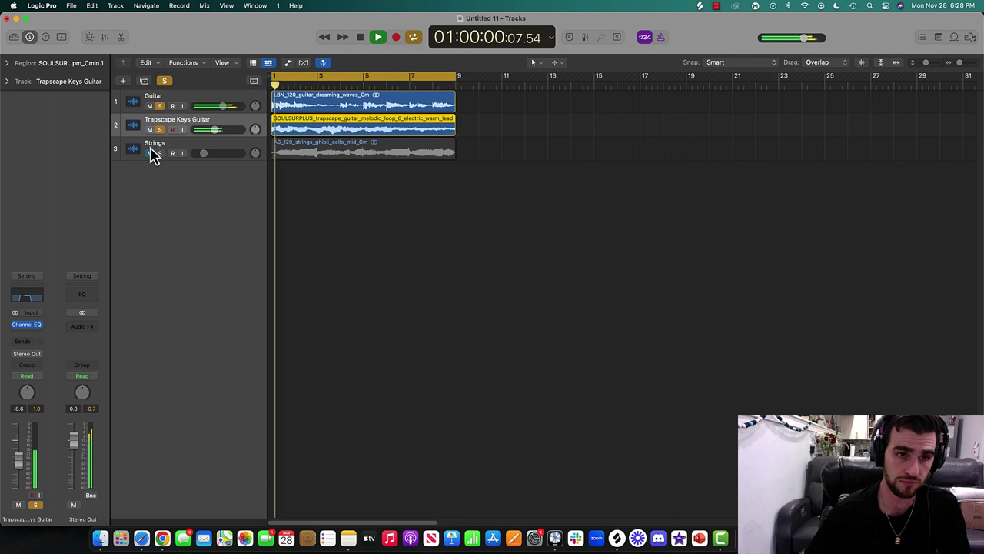
{"action": "left_click", "coordinate": [163, 80]}
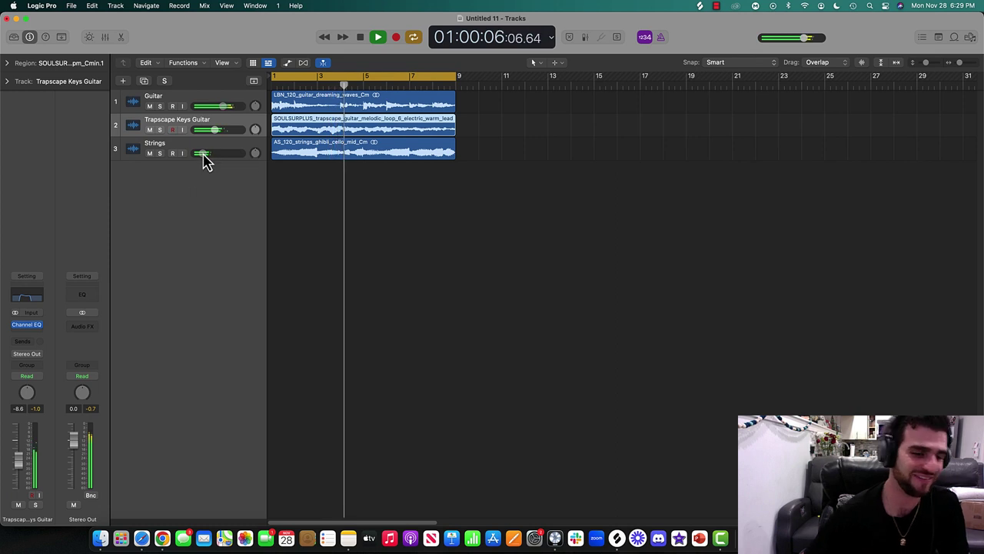
- Mute Strings and slightly lower both guitar tracks' volumes during playback, muting and unmuting Trapscape Keys Guitar to compare
{"action": "key", "text": "space"}
{"action": "left_click", "coordinate": [160, 150]}
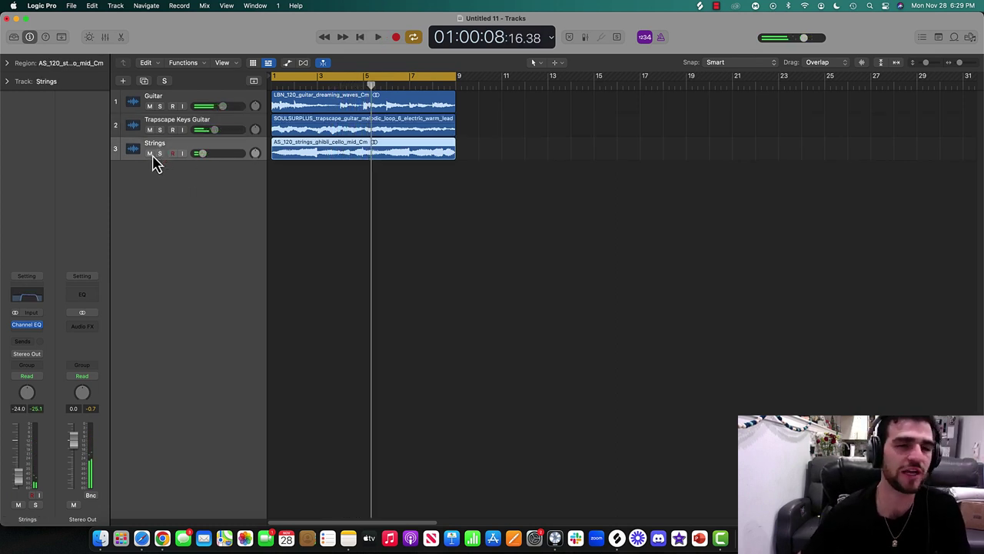
{"action": "key", "text": "space"}
{"action": "left_click", "coordinate": [151, 153]}
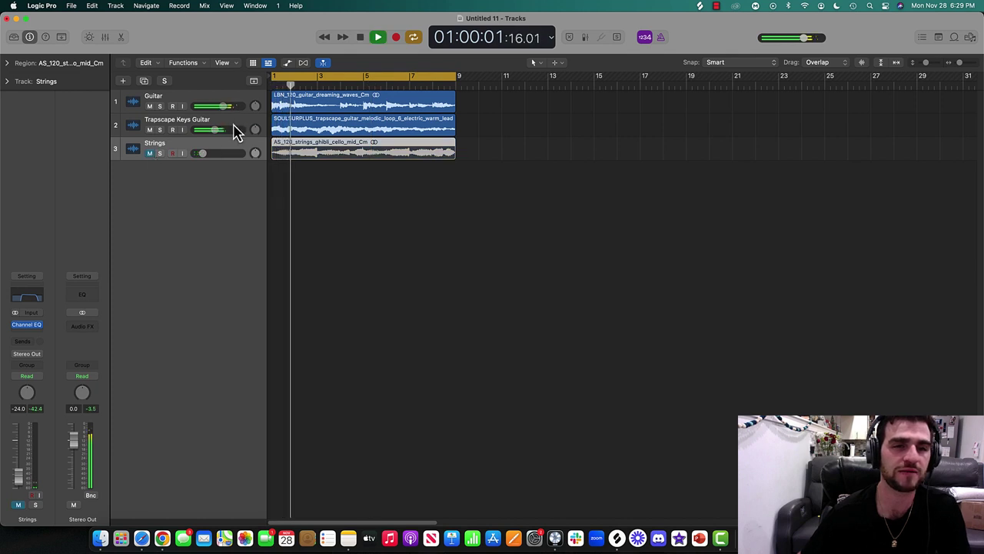
{"action": "left_click_drag", "start_coordinate": [234, 129], "coordinate": [211, 129]}
{"action": "left_click", "coordinate": [150, 130]}
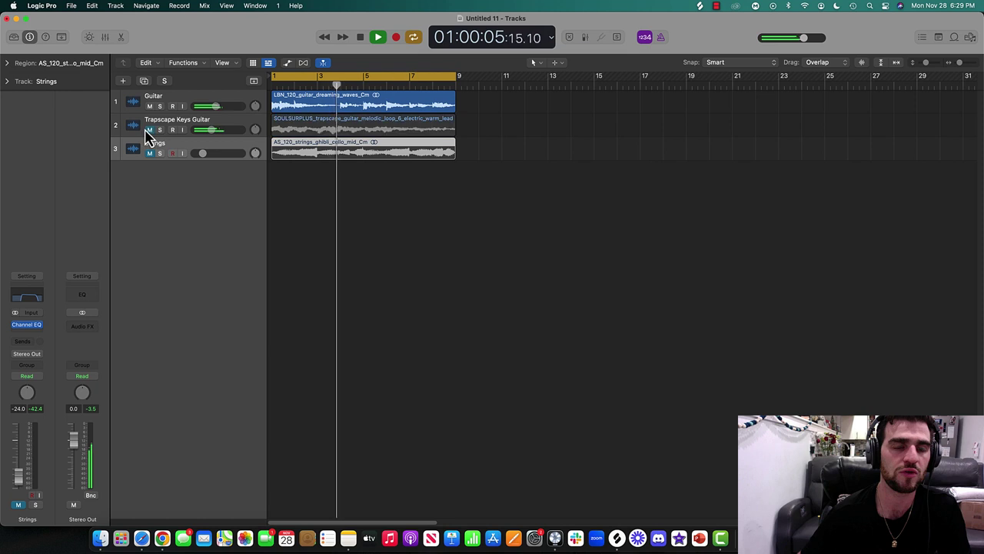
{"action": "left_click", "coordinate": [150, 130]}
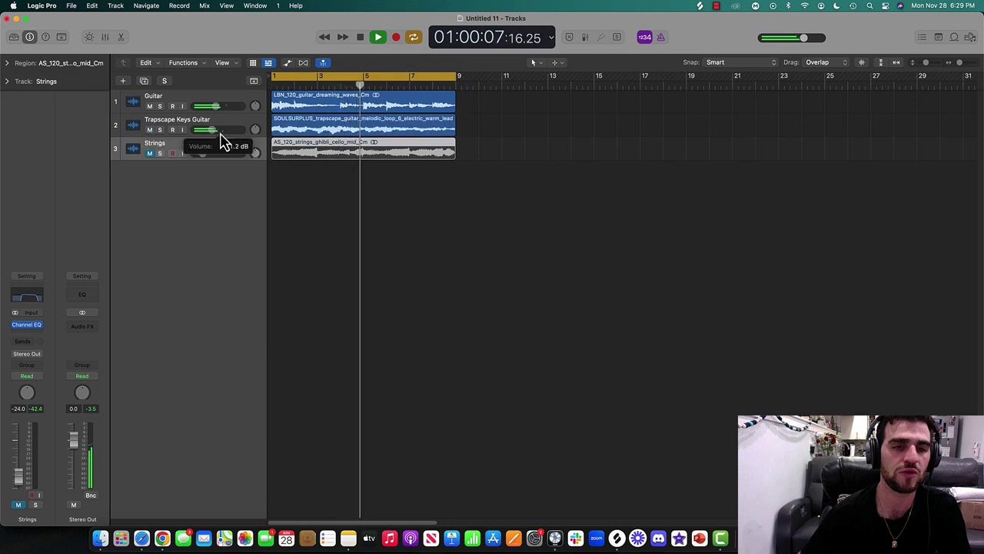
- Restart playback, unmute the Strings track, and lower its volume to -34.0 dB
{"action": "key", "text": "space"}
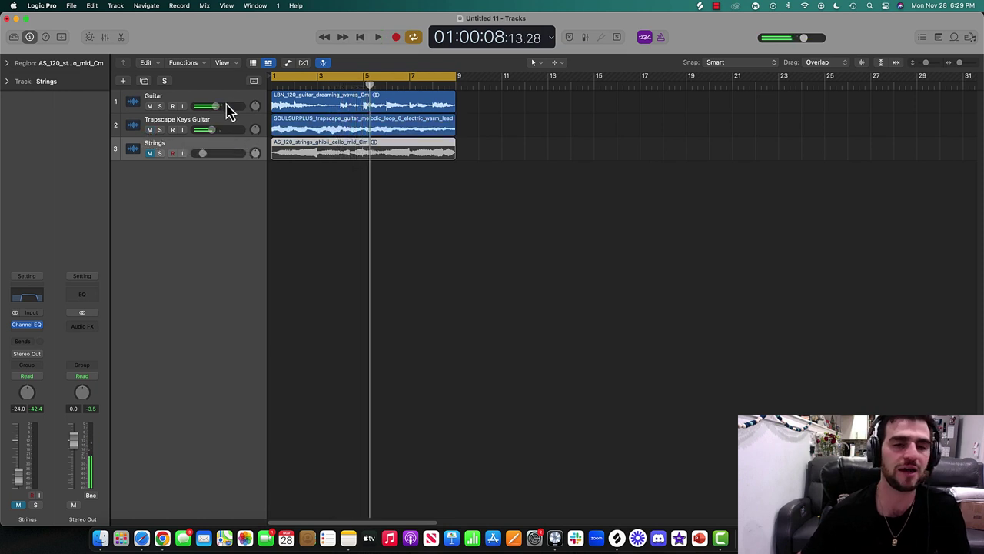
{"action": "key", "text": "space"}
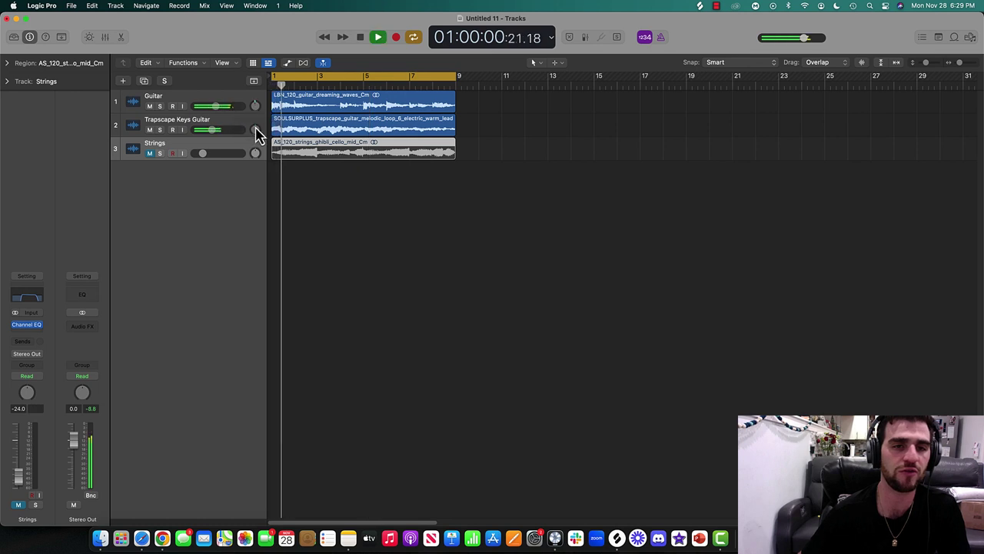
{"action": "left_click", "coordinate": [150, 153]}
{"action": "left_click_drag", "start_coordinate": [205, 154], "coordinate": [200, 154]}
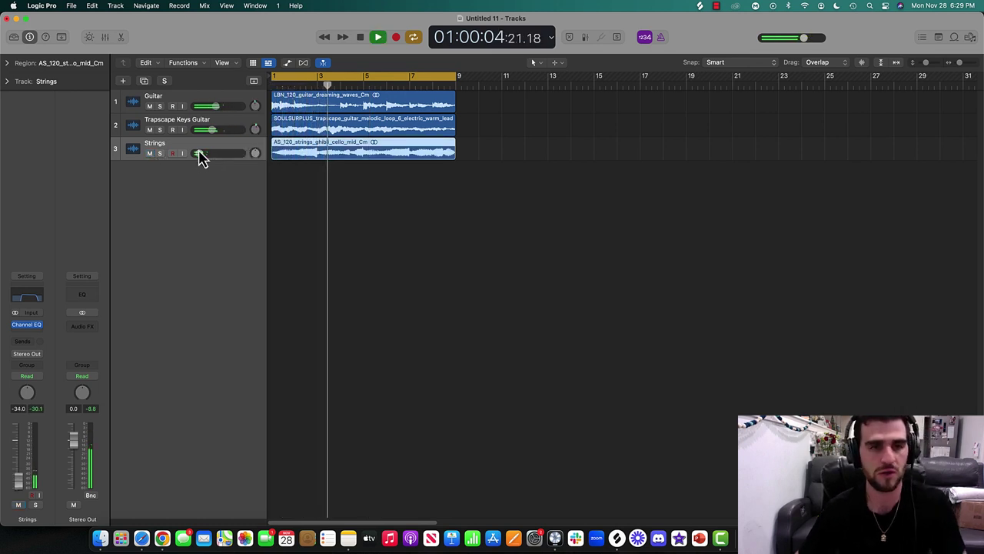
- Raise the volume of all three tracks together slightly, and set the Strings track to -31.0 dB
{"action": "left_click", "coordinate": [193, 124], "text": "shift"}
{"action": "left_click", "coordinate": [195, 107], "text": "shift"}
{"action": "left_click_drag", "start_coordinate": [196, 107], "coordinate": [199, 111]}
{"action": "left_click", "coordinate": [192, 148]}
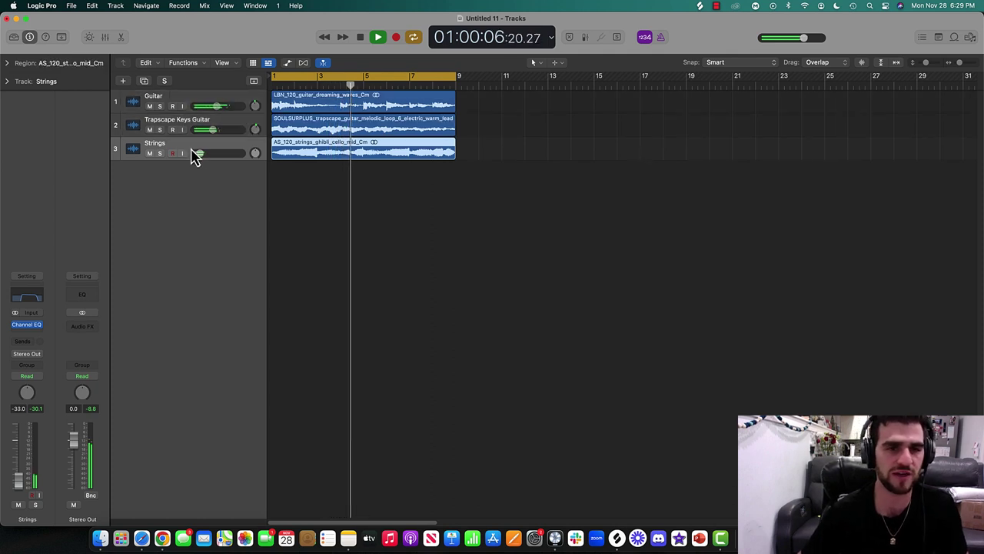
{"action": "left_click_drag", "start_coordinate": [194, 153], "coordinate": [195, 153]}
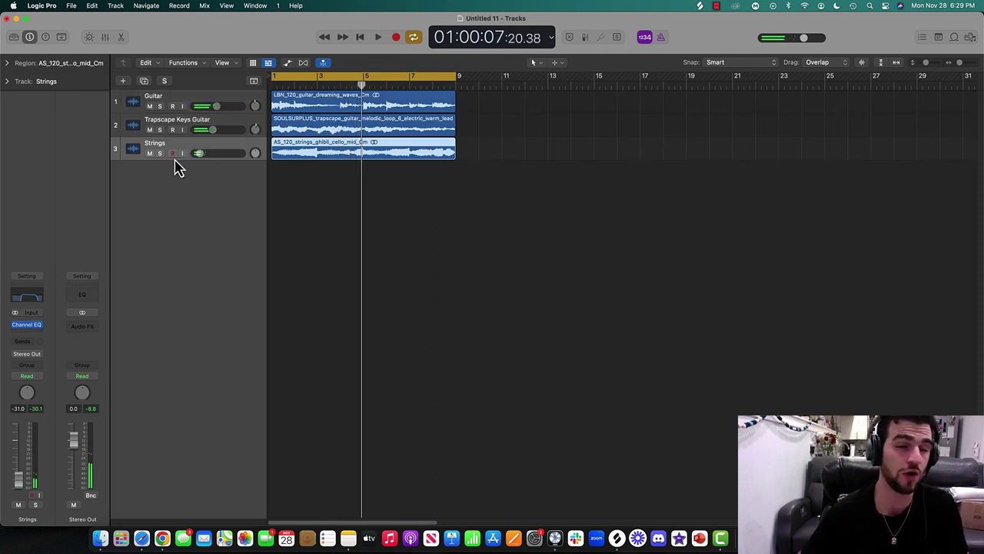
- Play the combined three-track mix from the start to check the balance
{"action": "key", "text": "space"}
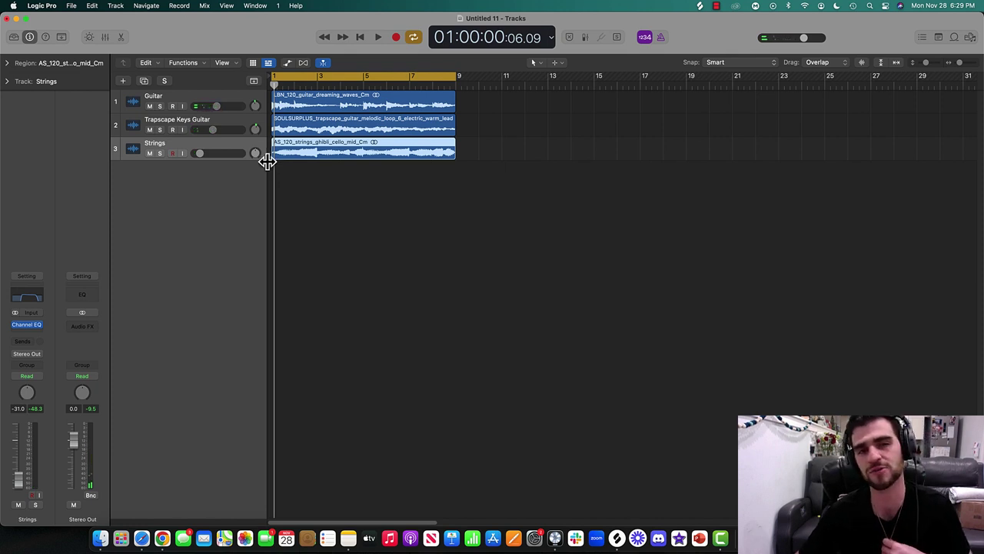
{"action": "key", "text": "space"}
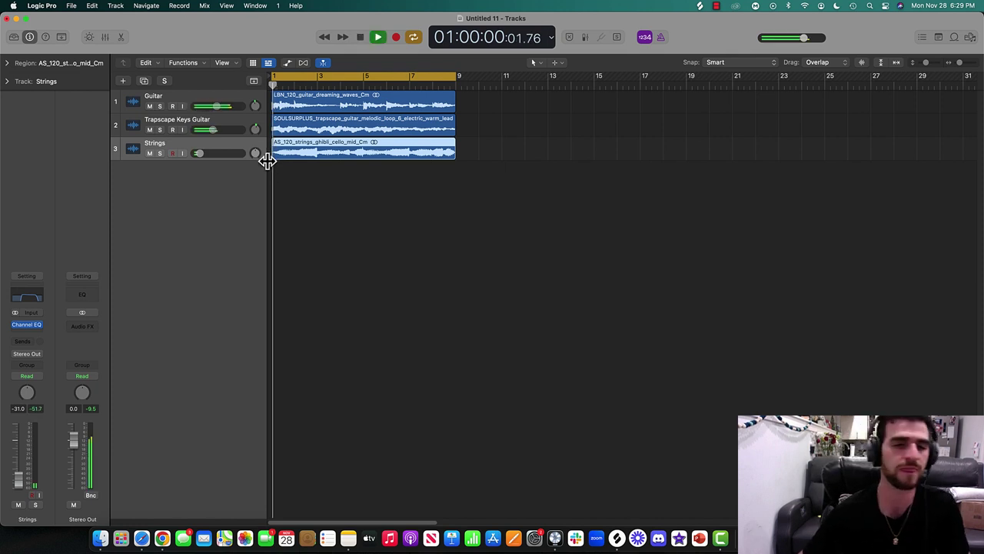
{"action": "left_click", "coordinate": [408, 287]}
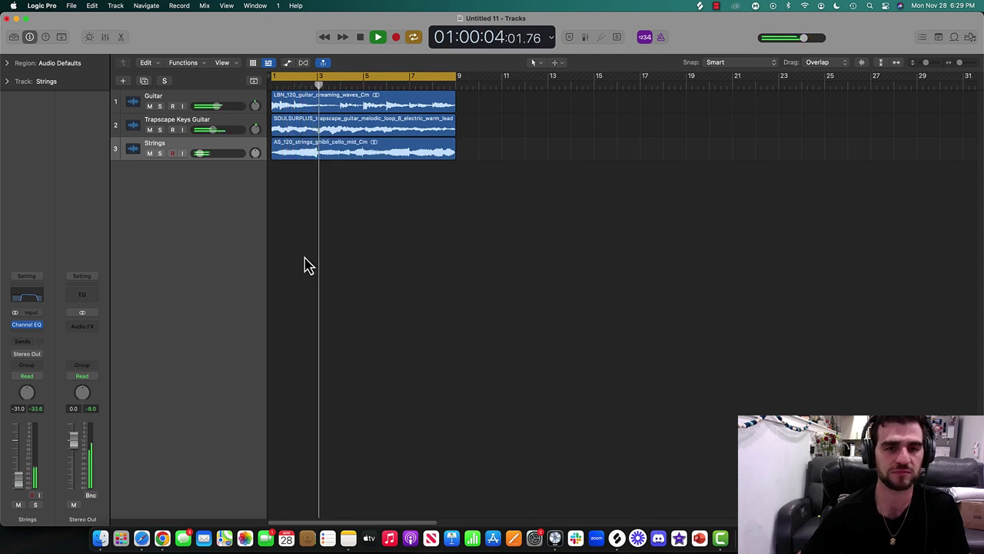
{"action": "key", "text": "space"}
- Create a software instrument track with the stereo reFX Nexus instrument and dismiss its update notice
{"action": "left_click", "coordinate": [123, 82]}
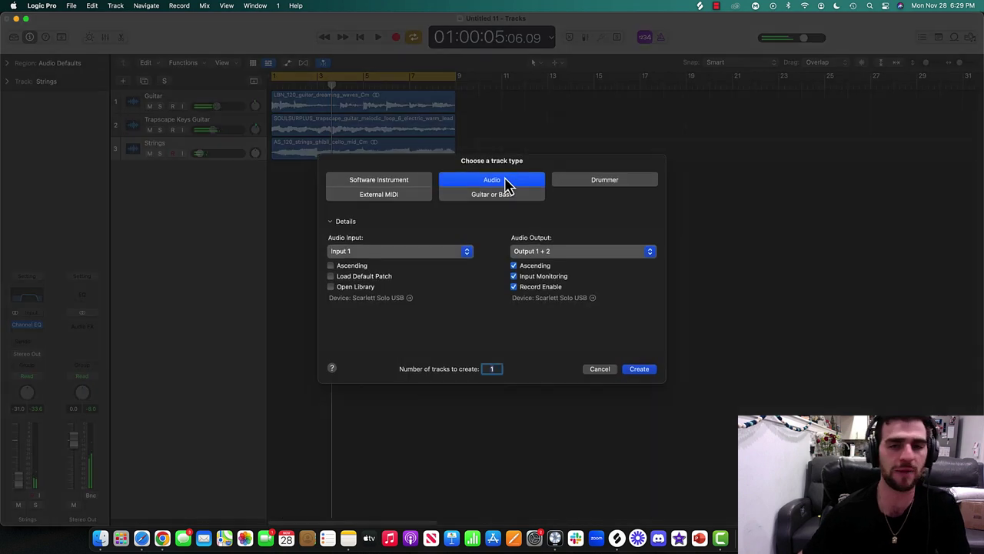
{"action": "left_click", "coordinate": [380, 181]}
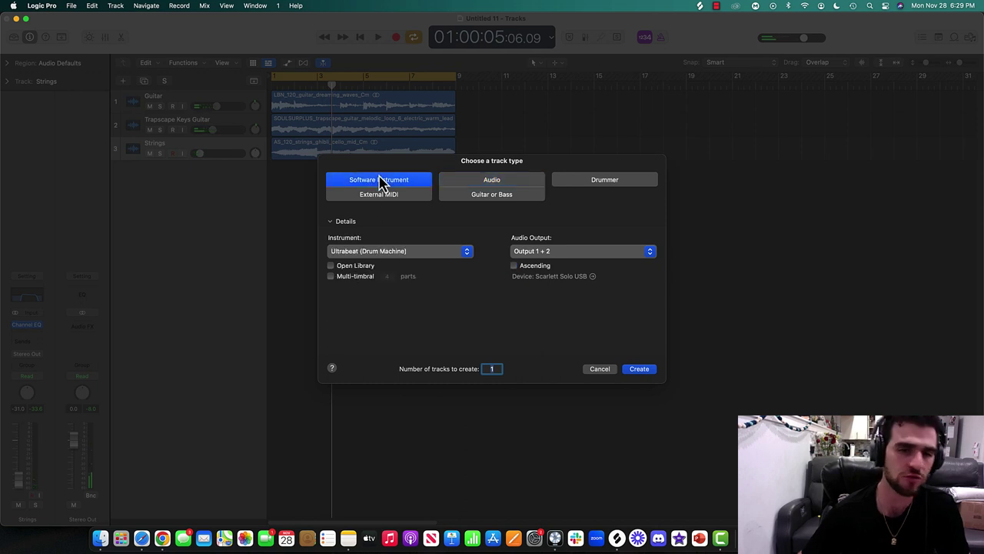
{"action": "left_click", "coordinate": [392, 252]}
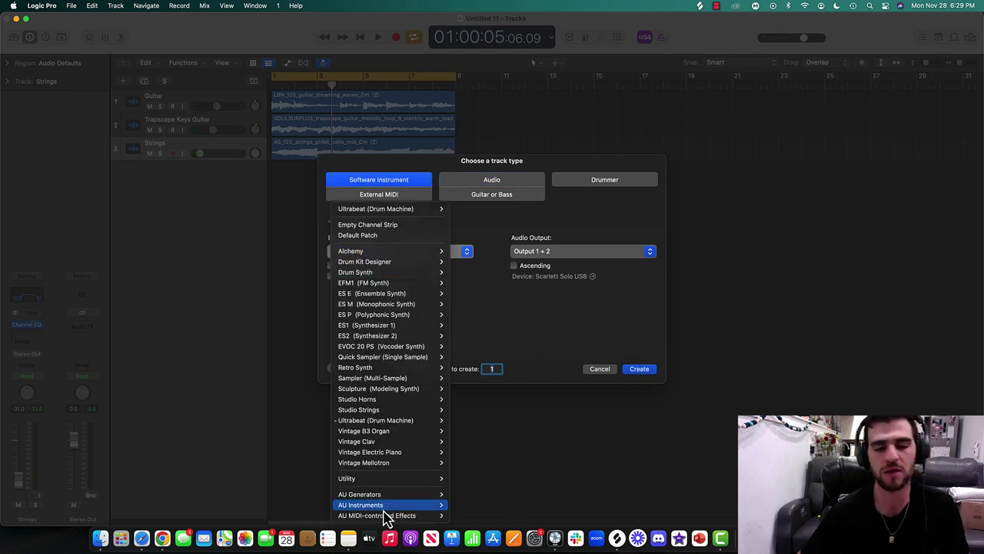
{"action": "mouse_move", "coordinate": [384, 512]}
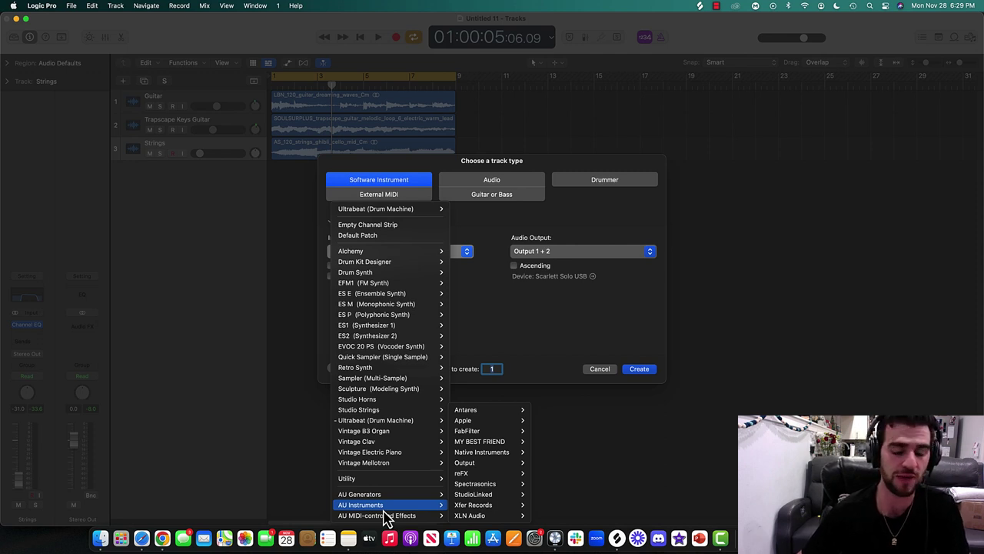
{"action": "mouse_move", "coordinate": [511, 463]}
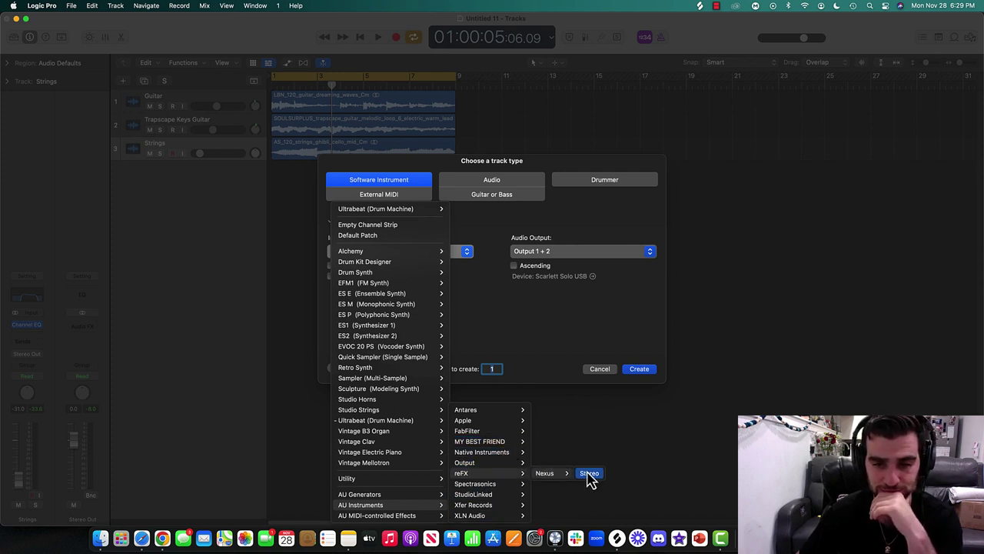
{"action": "left_click", "coordinate": [589, 474]}
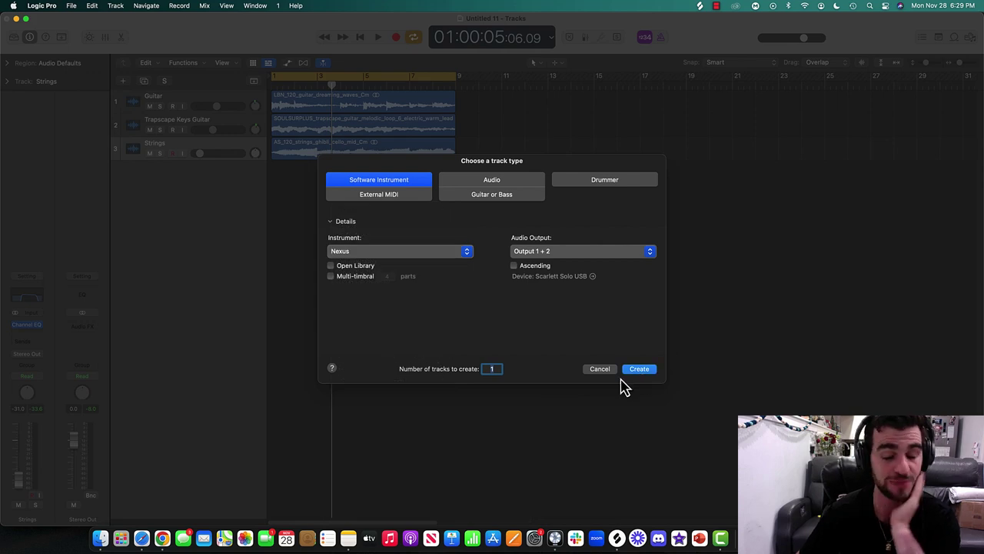
{"action": "left_click", "coordinate": [624, 373]}
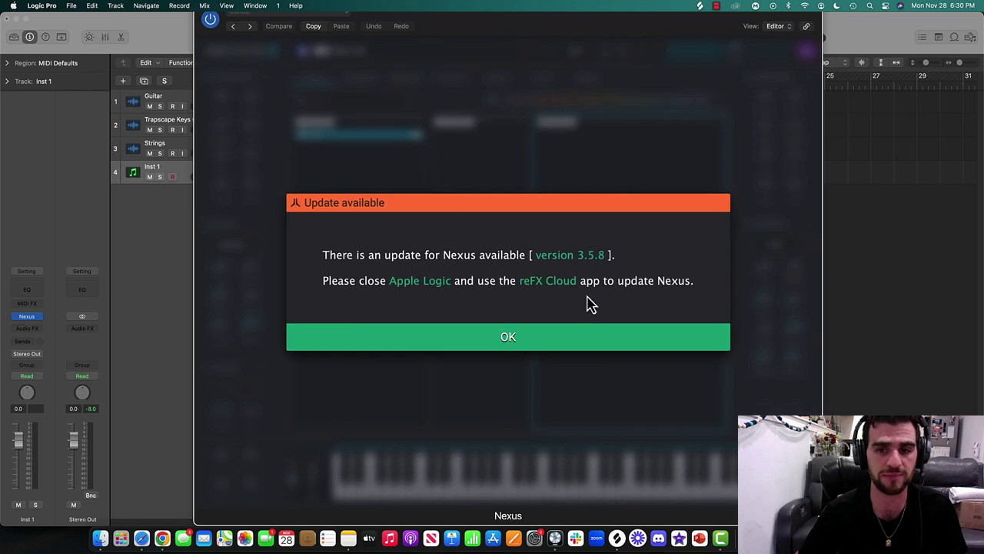
{"action": "left_click", "coordinate": [526, 353]}
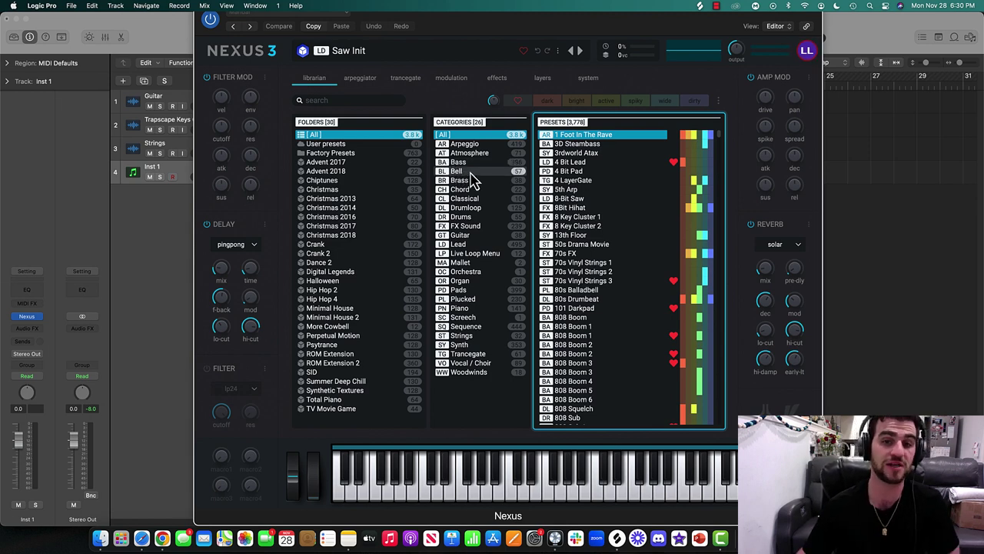
- Filter the Nexus presets to the Drums category, reposition the plug-in window, and load a Demo Drums 2 preset
{"action": "left_click", "coordinate": [477, 218]}
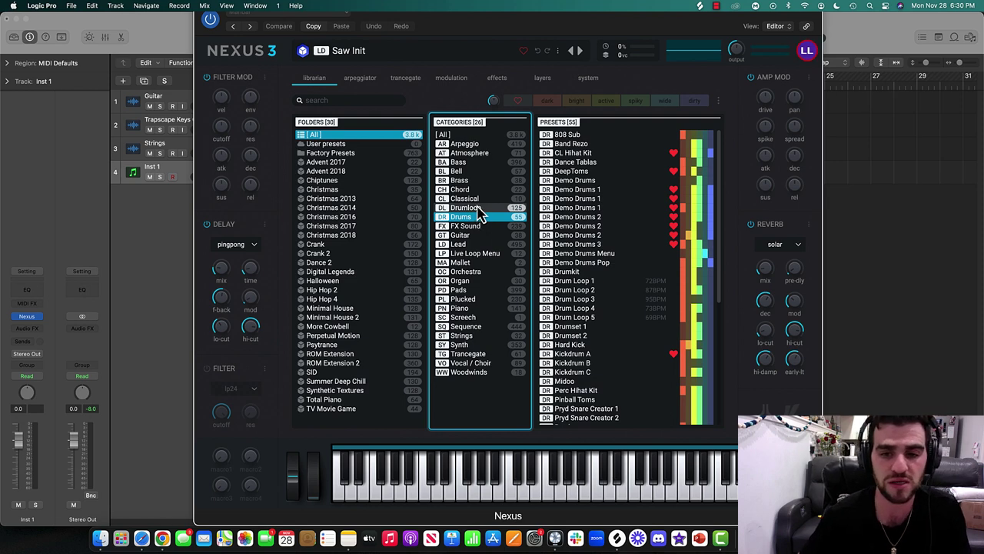
{"action": "left_click_drag", "start_coordinate": [521, 22], "coordinate": [550, 21]}
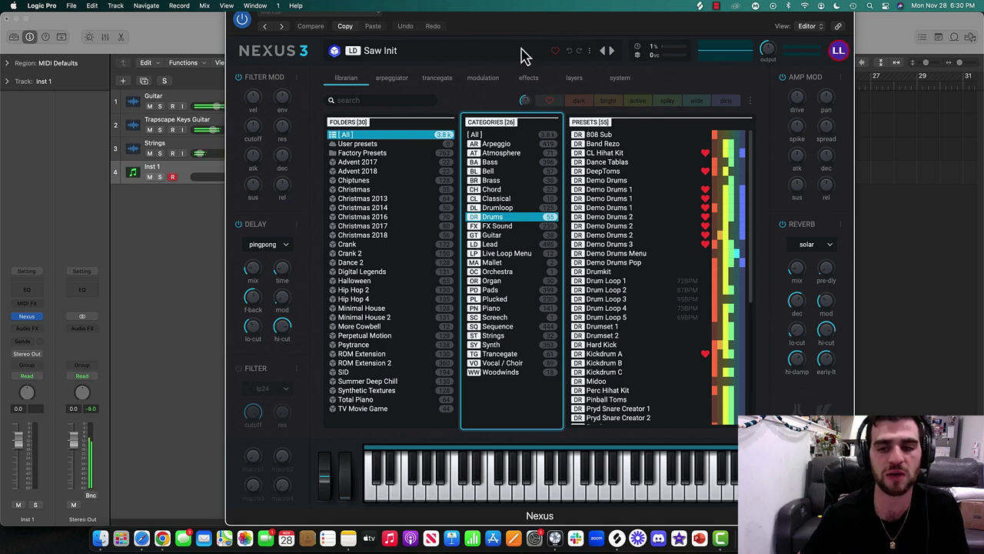
{"action": "left_click_drag", "start_coordinate": [500, 37], "coordinate": [485, 57]}
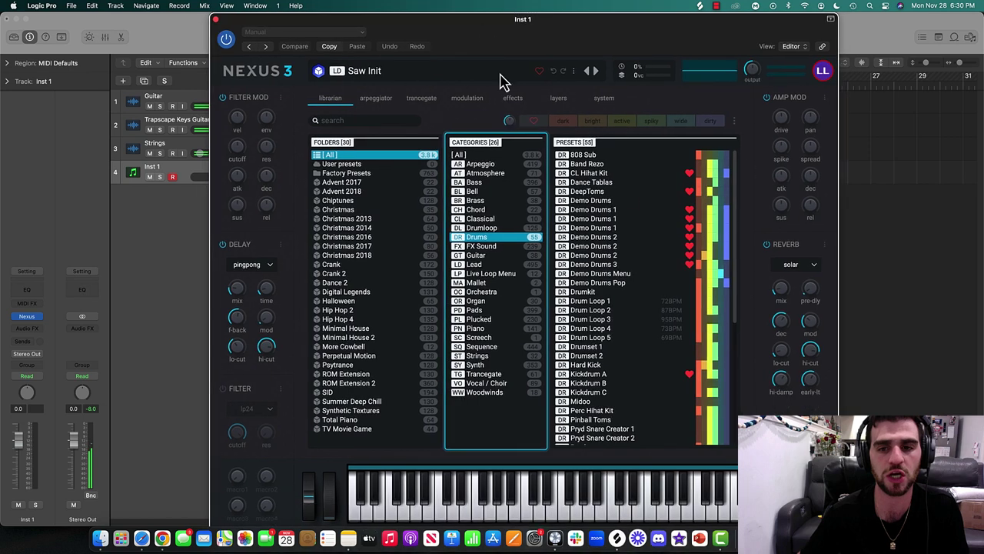
{"action": "left_click", "coordinate": [578, 256]}
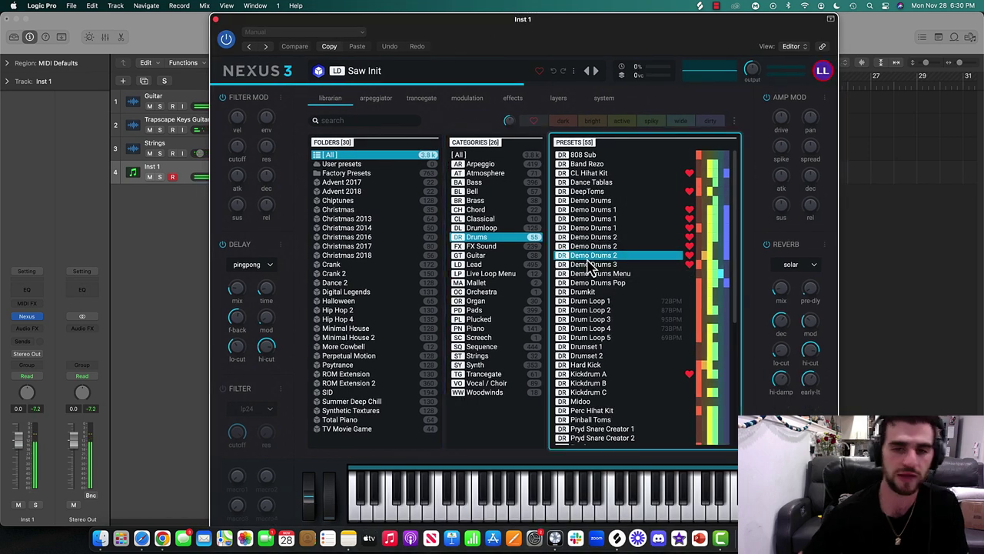
- Show the Musical Typing keyboard, sound the loaded Demo Drums 2 preset at octave C0, and close the keyboard
{"action": "key", "text": "super+k"}
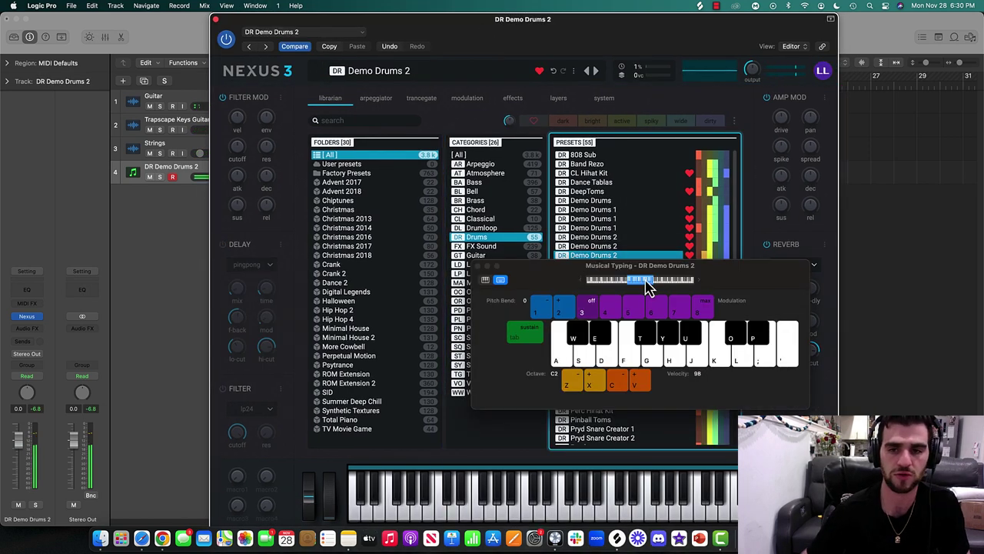
{"action": "key", "text": "a"}
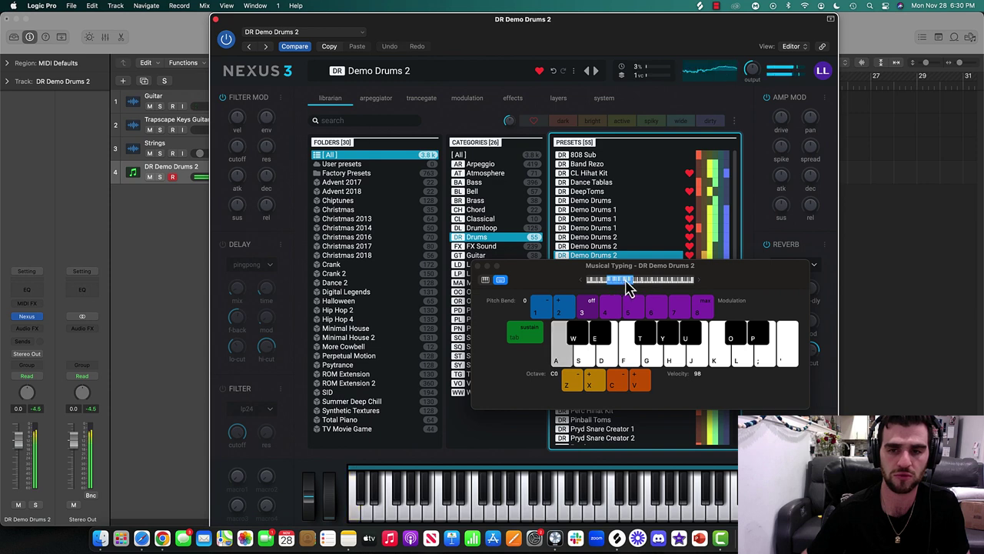
{"action": "left_click", "coordinate": [476, 267]}
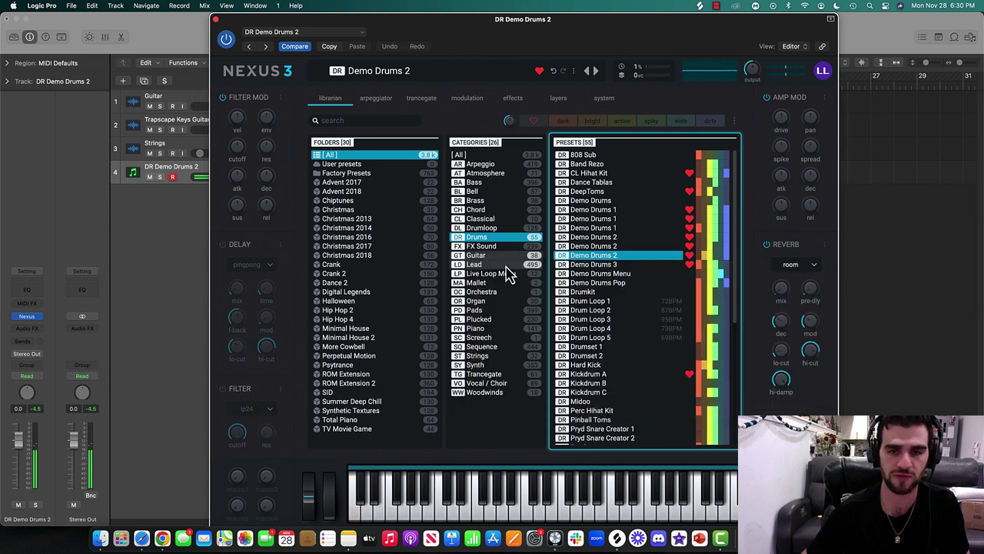
- Load the Demo Drums 2 preset one entry higher in Nexus and test its sounds with Musical Typing at octave C0
{"action": "left_click", "coordinate": [600, 247]}
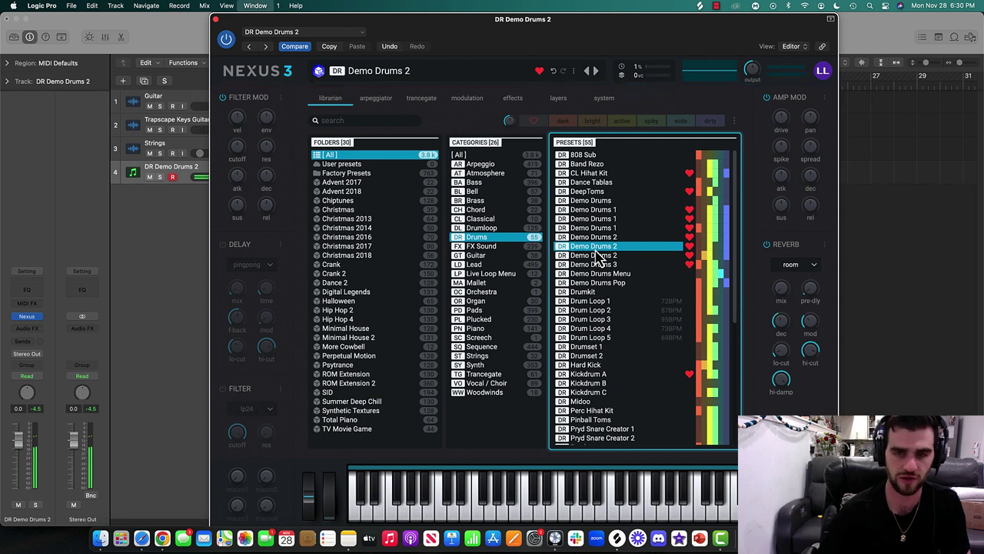
{"action": "key", "text": "super+k"}
{"action": "key", "text": "a"}
{"action": "key", "text": "g"}
{"action": "key", "text": "h"}
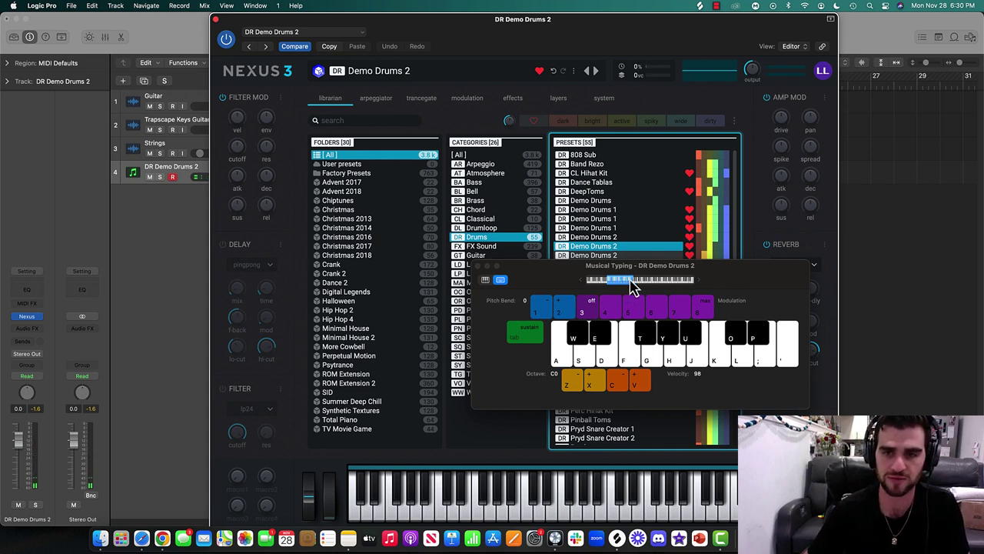
- Shift Musical Typing up to octave C1 and audition the preset's drum sounds, including the highest notes
{"action": "key", "text": "a"}
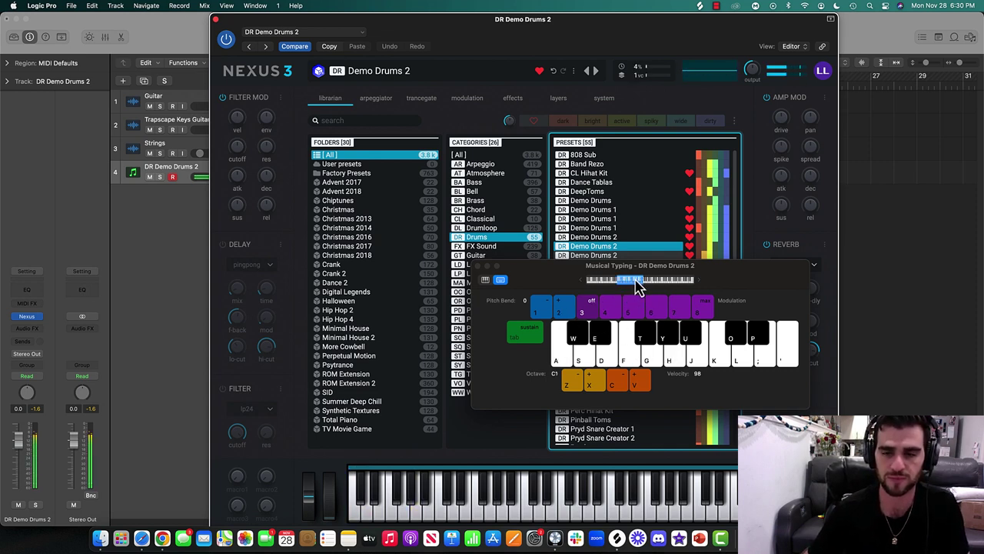
{"action": "key", "text": "j"}
{"action": "key", "text": "l"}
{"action": "key", "text": "semicolon"}
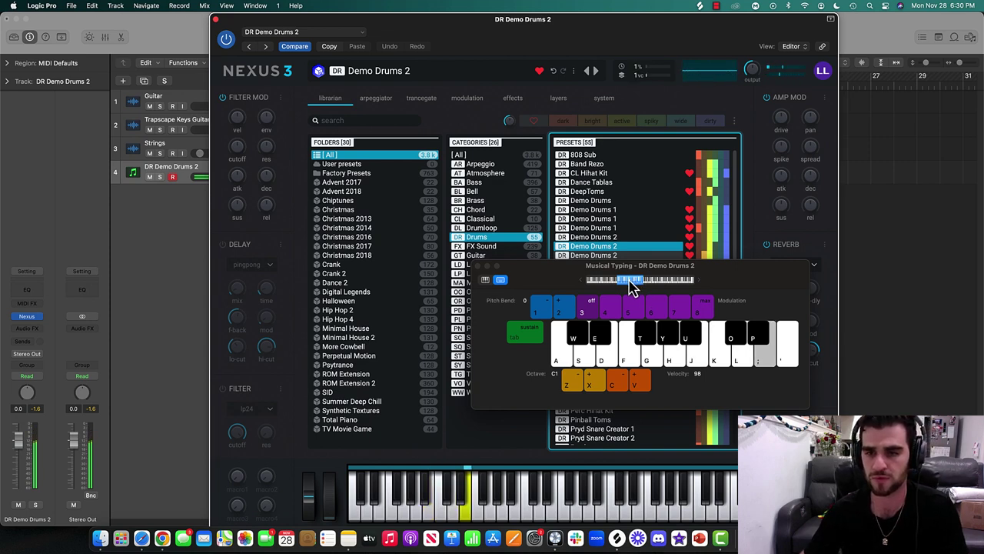
{"action": "key", "text": "p"}
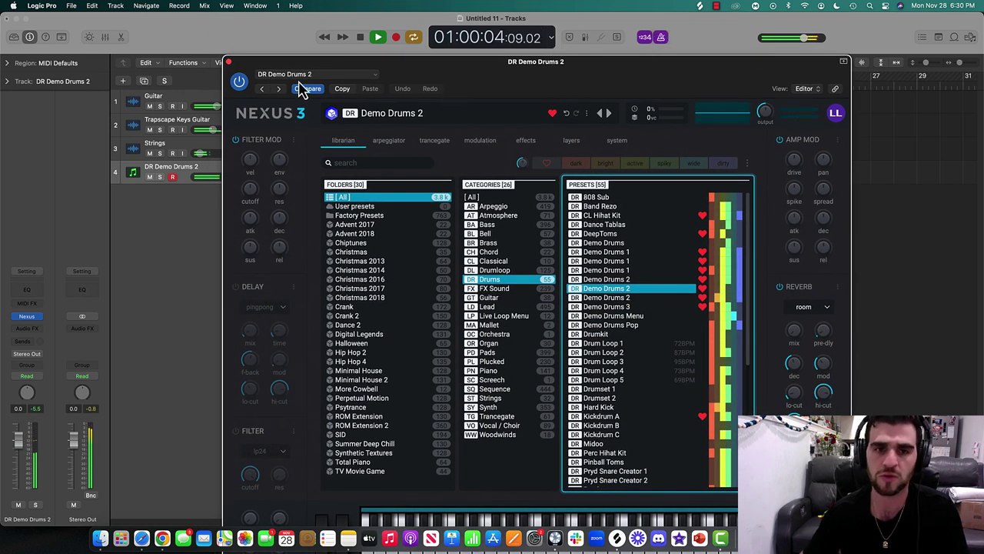
- Close the Nexus window, stop playback, and compare the drum sounds on the upper notes of octave C1
{"action": "left_click", "coordinate": [229, 62]}
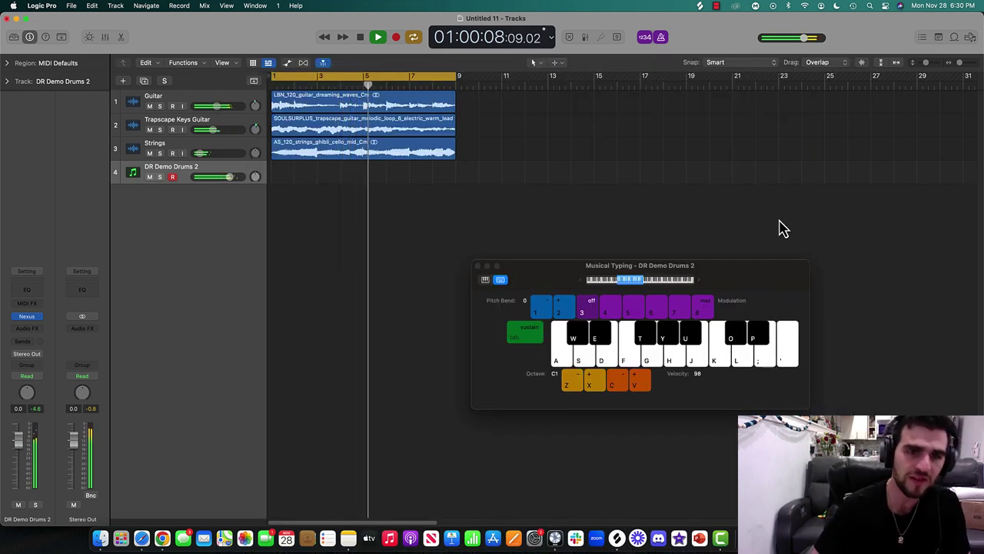
{"action": "key", "text": "space"}
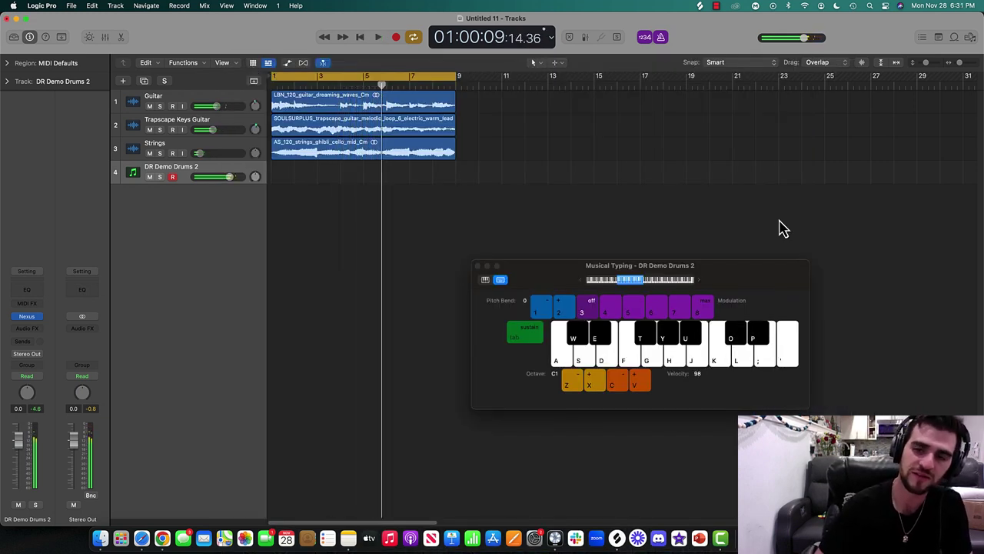
{"action": "key", "text": "o"}
{"action": "key", "text": "p"}
{"action": "key", "text": "semicolon"}
{"action": "key", "text": "semicolon"}
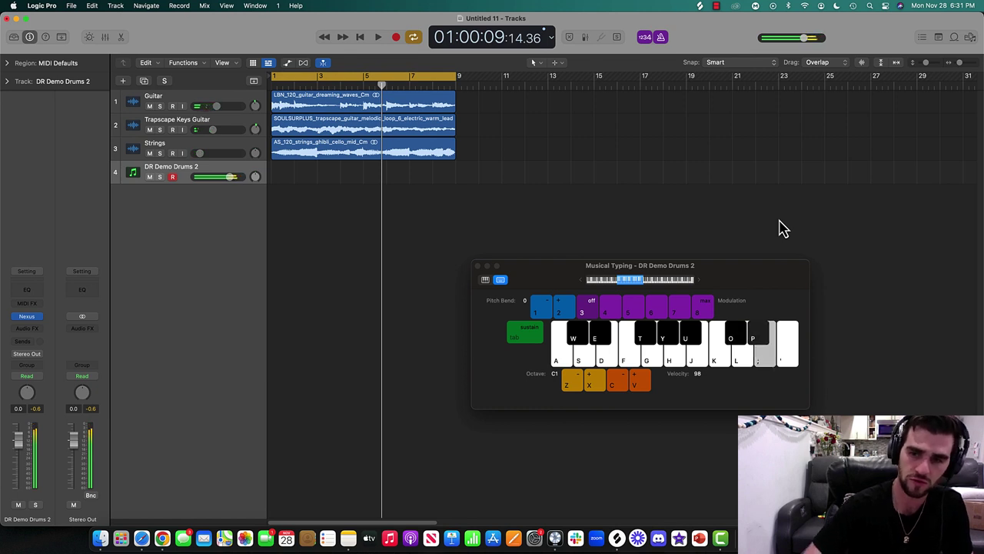
{"action": "key", "text": "l"}
{"action": "key", "text": "l"}
{"action": "key", "text": "semicolon"}
{"action": "key", "text": "k"}
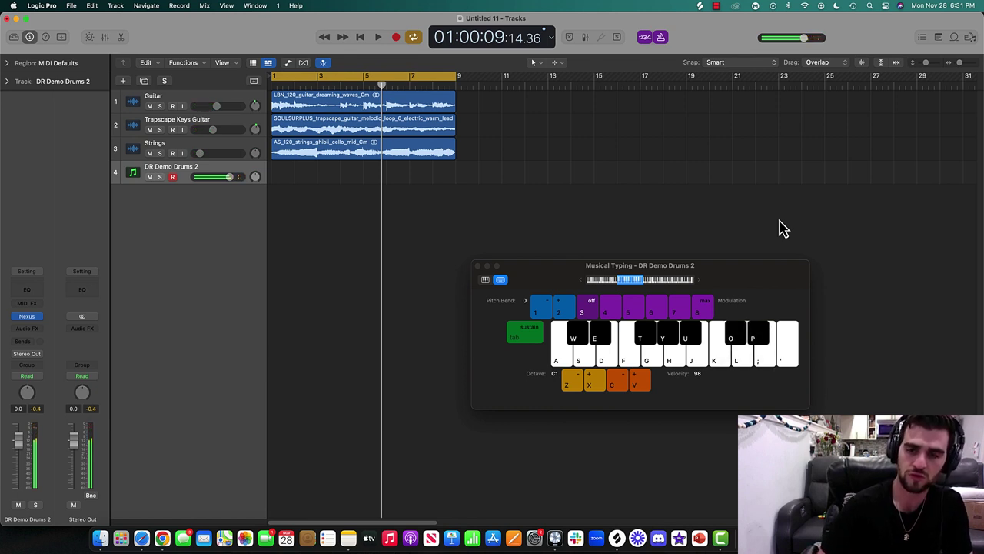
{"action": "key", "text": "k"}
{"action": "key", "text": "p"}
{"action": "key", "text": "apostrophe"}
{"action": "key", "text": "apostrophe"}
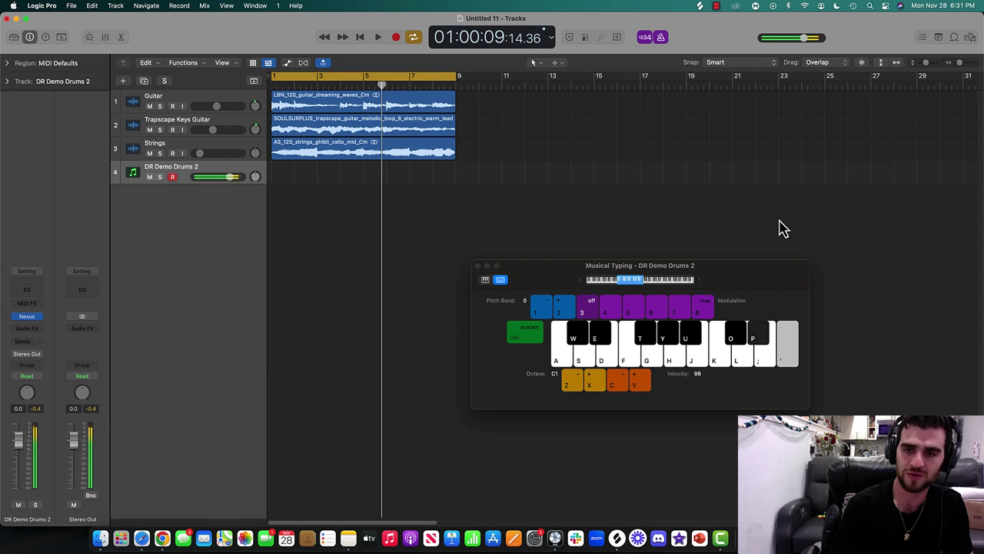
- Lower the DR Demo Drums 2 track's volume to -3.9 dB while testing its drum hits
{"action": "key", "text": "p"}
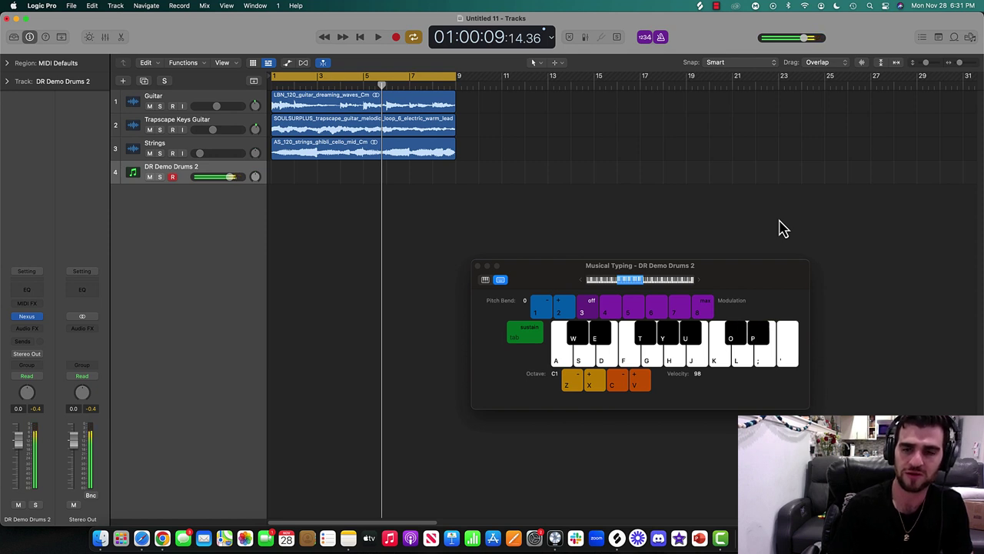
{"action": "left_click_drag", "start_coordinate": [219, 176], "coordinate": [218, 180]}
{"action": "key", "text": "semicolon"}
- Record a sparse pattern of one drum hit on the DR Demo Drums 2 track across the eight-bar cycle
{"action": "key", "text": "r"}
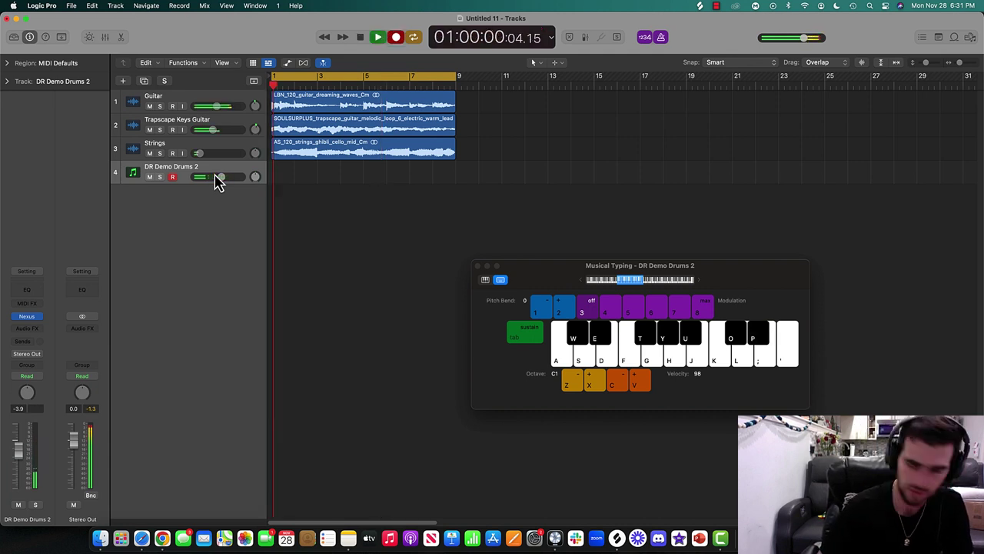
{"action": "key", "text": "p"}
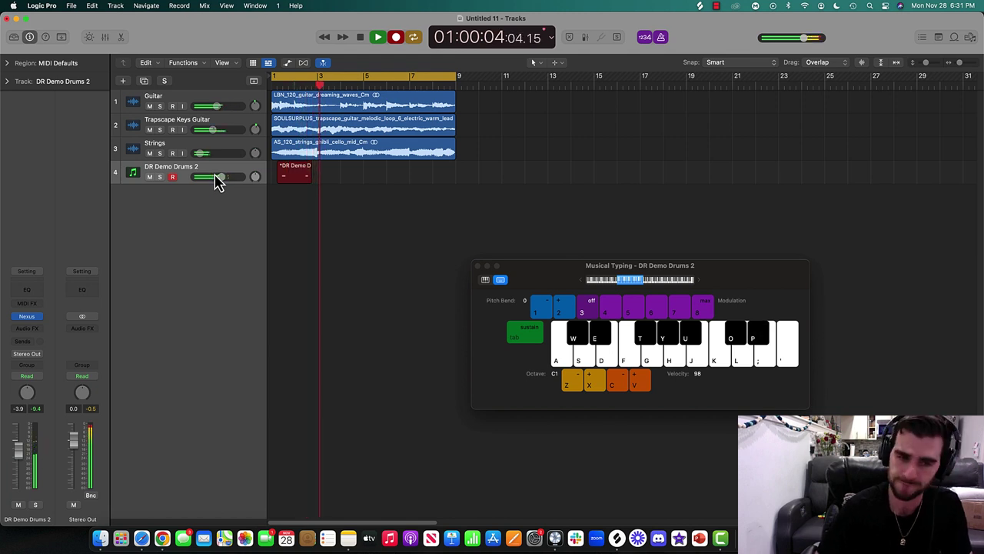
{"action": "key", "text": "p"}
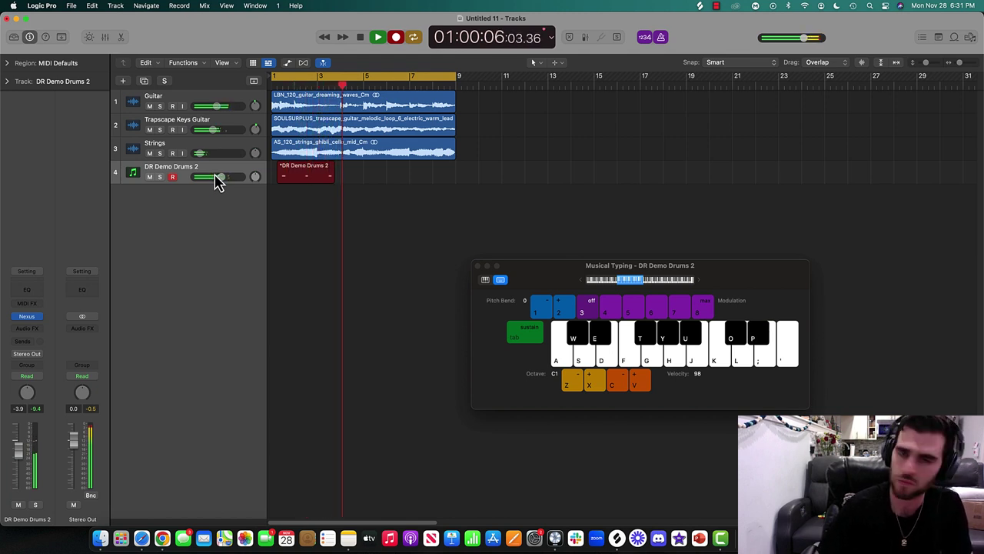
{"action": "key", "text": "p"}
{"action": "key", "text": "p"}
{"action": "key", "text": "p"}
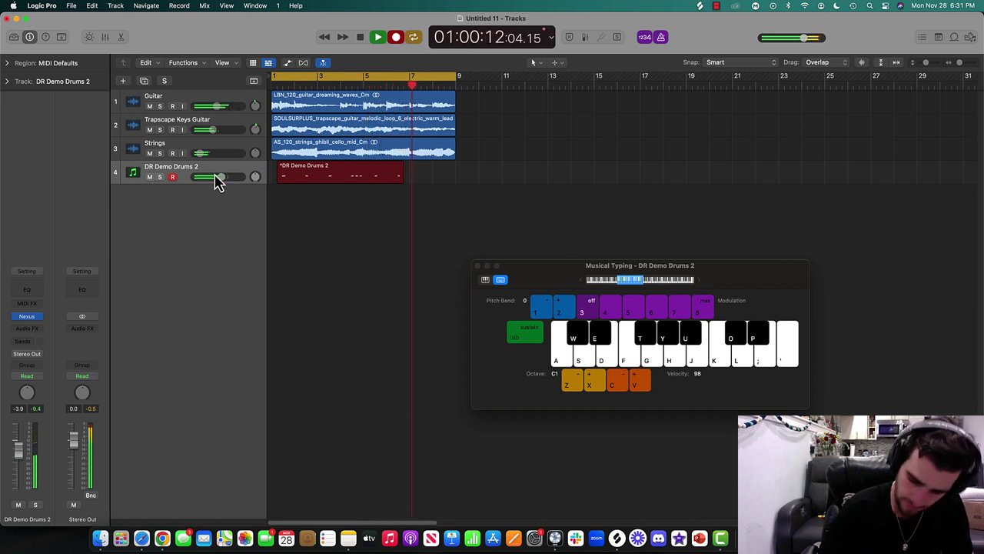
{"action": "key", "text": "p"}
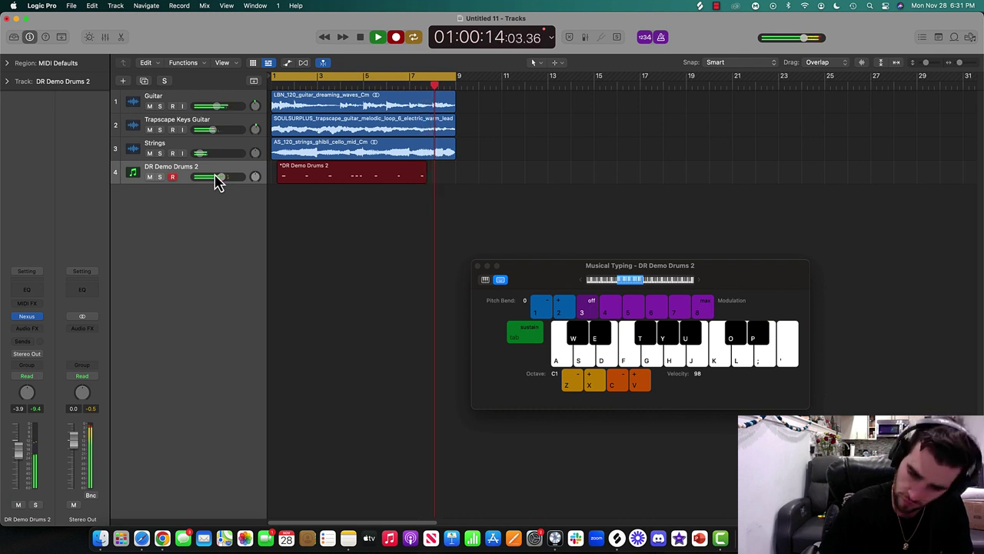
{"action": "key", "text": "p"}
{"action": "key", "text": "space"}
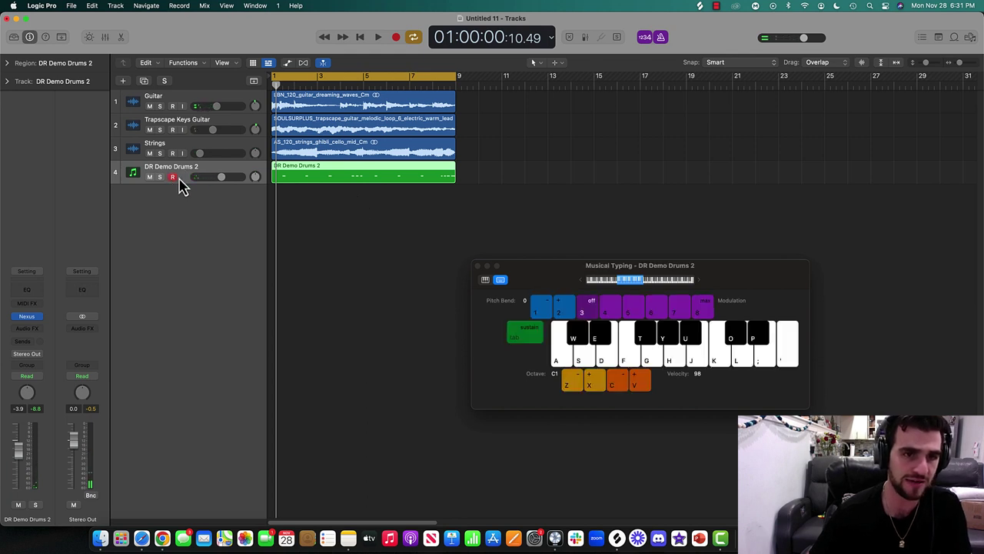
- Duplicate the DR Demo Drums 2 track twice with its Nexus settings and select the first copy, track 5
{"action": "key", "text": "cmd+d"}
{"action": "key", "text": "space"}
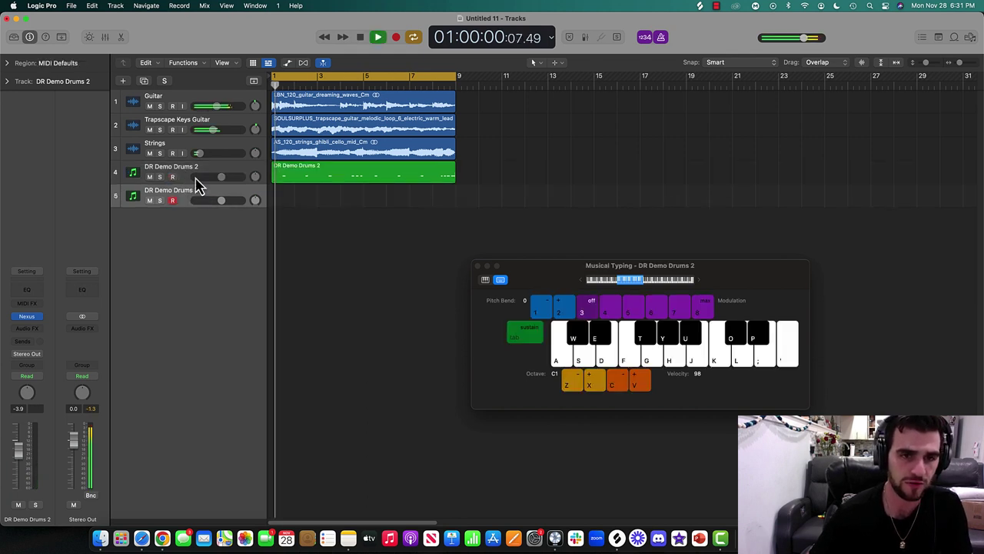
{"action": "left_click", "coordinate": [144, 82]}
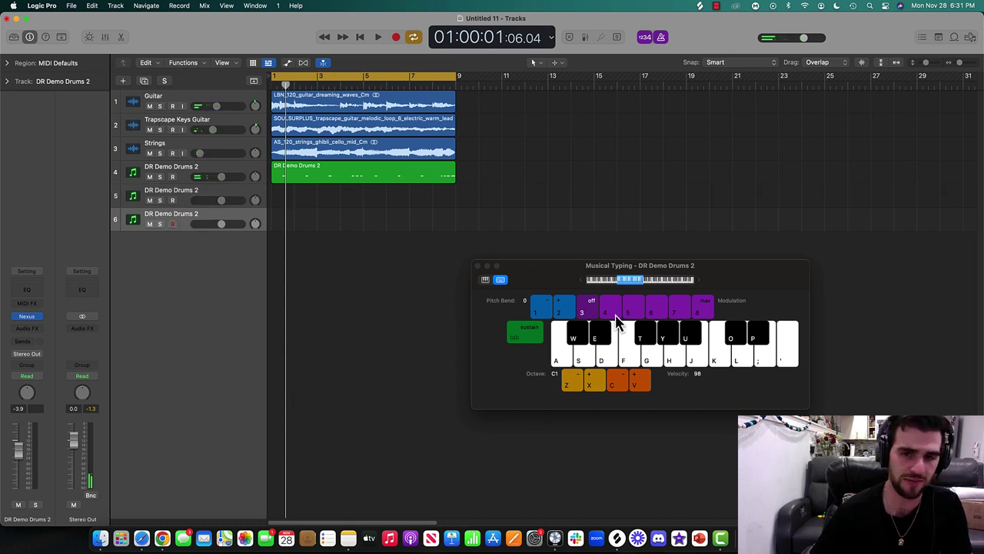
{"action": "left_click", "coordinate": [192, 200]}
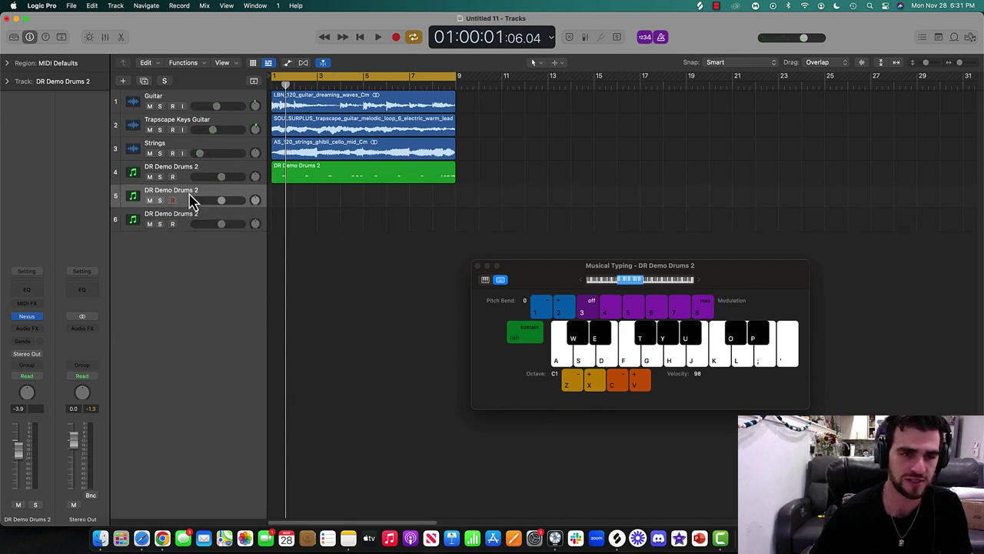
- Audition the lower drum sounds of octave C1 on track 5 with playback stopped
{"action": "key", "text": "a"}
{"action": "key", "text": "s"}
{"action": "key", "text": "d"}
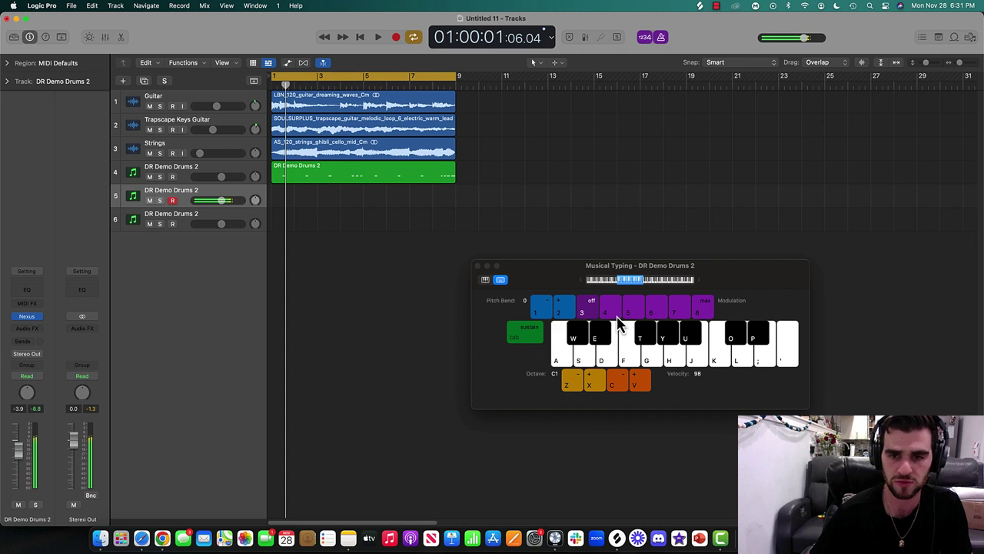
{"action": "key", "text": "f"}
{"action": "key", "text": "f"}
{"action": "key", "text": "t"}
{"action": "key", "text": "g"}
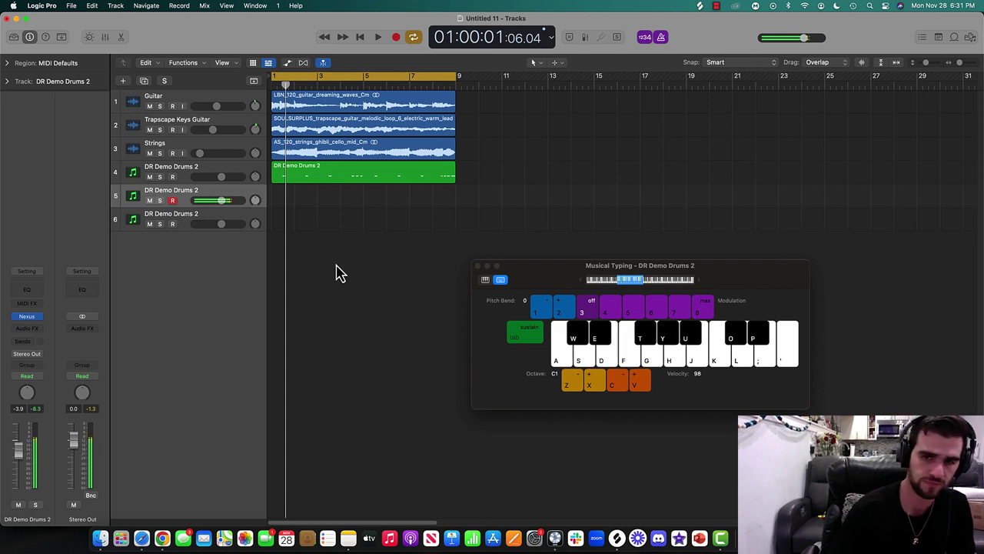
- Try further octave C1 drum sounds on track 5 over the playing mix, and stop playback
{"action": "key", "text": "space"}
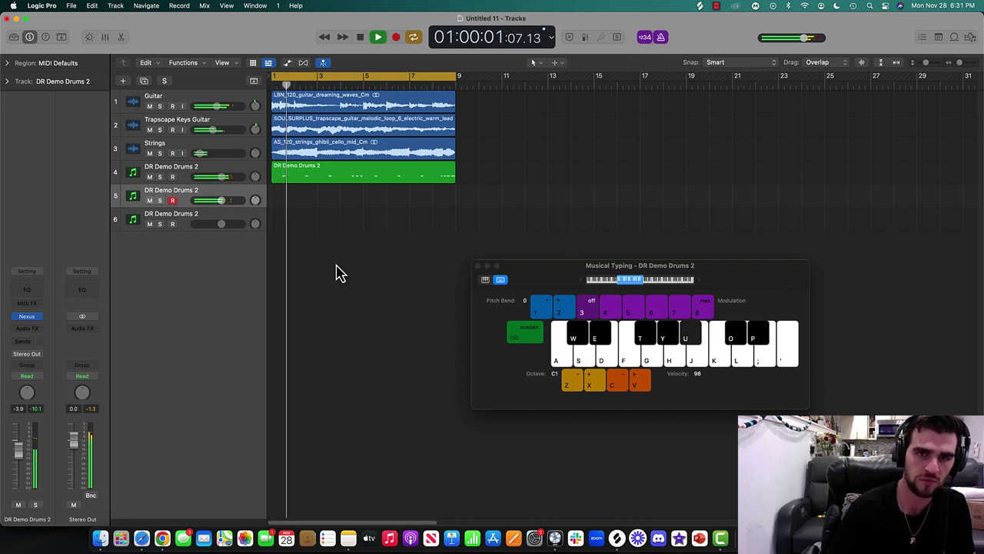
{"action": "key", "text": "j"}
{"action": "key", "text": "k"}
{"action": "key", "text": "space"}
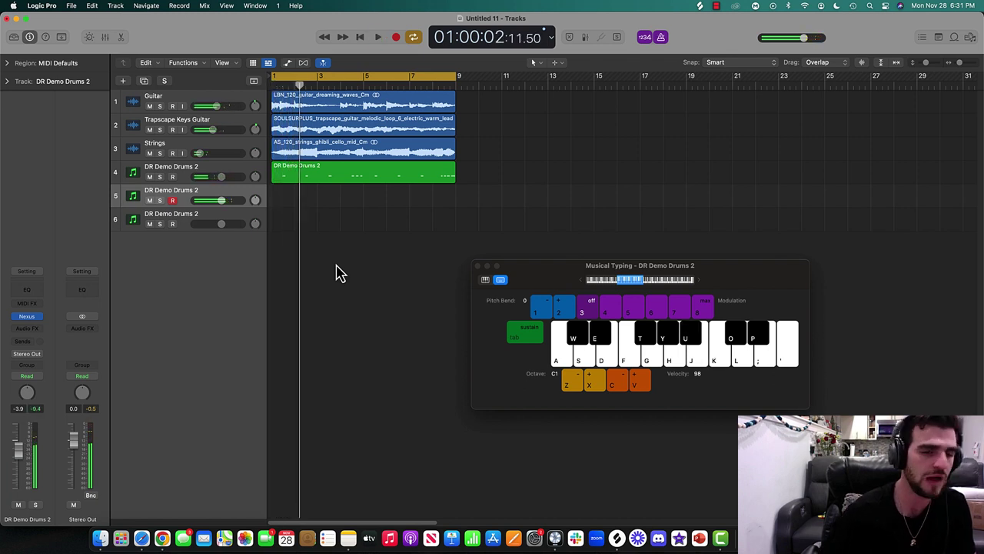
- Audition the drum sounds of octave C2 on track 5 with playback stopped
{"action": "key", "text": "a"}
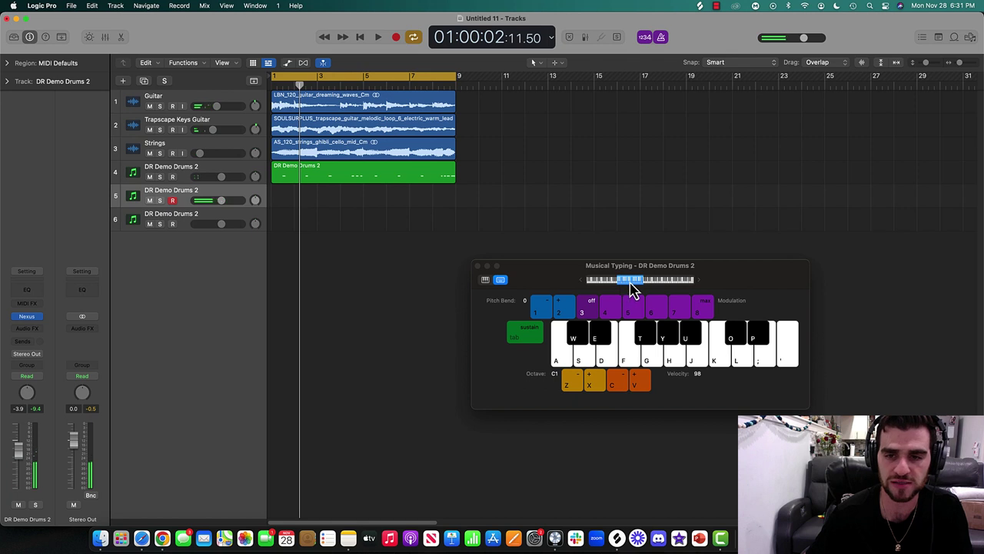
{"action": "key", "text": "a"}
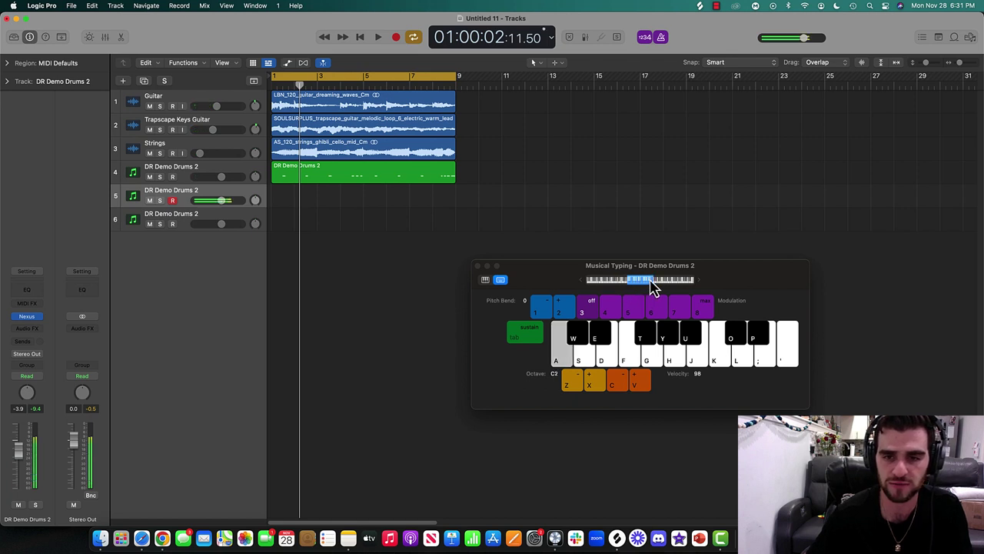
{"action": "key", "text": "d"}
{"action": "key", "text": "f"}
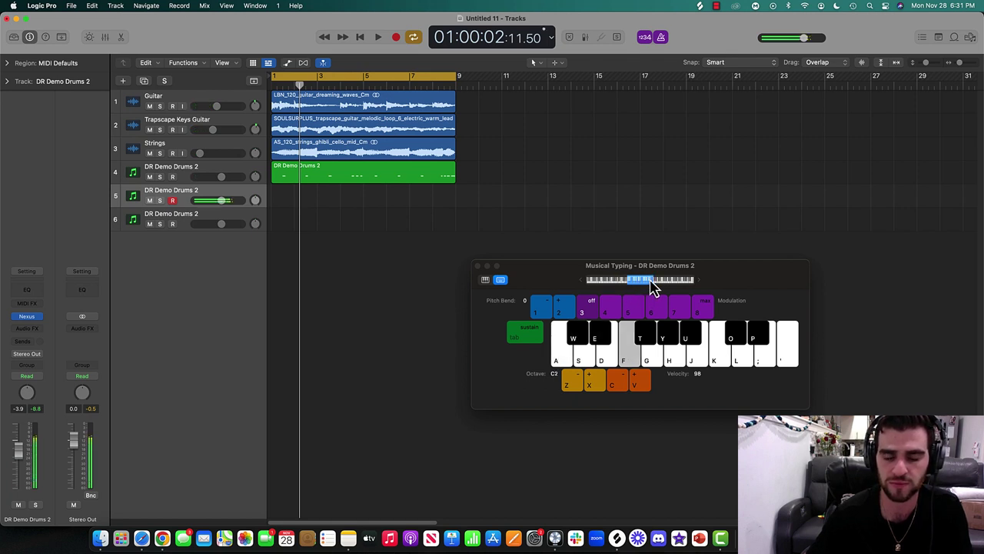
{"action": "key", "text": "g"}
{"action": "key", "text": "y"}
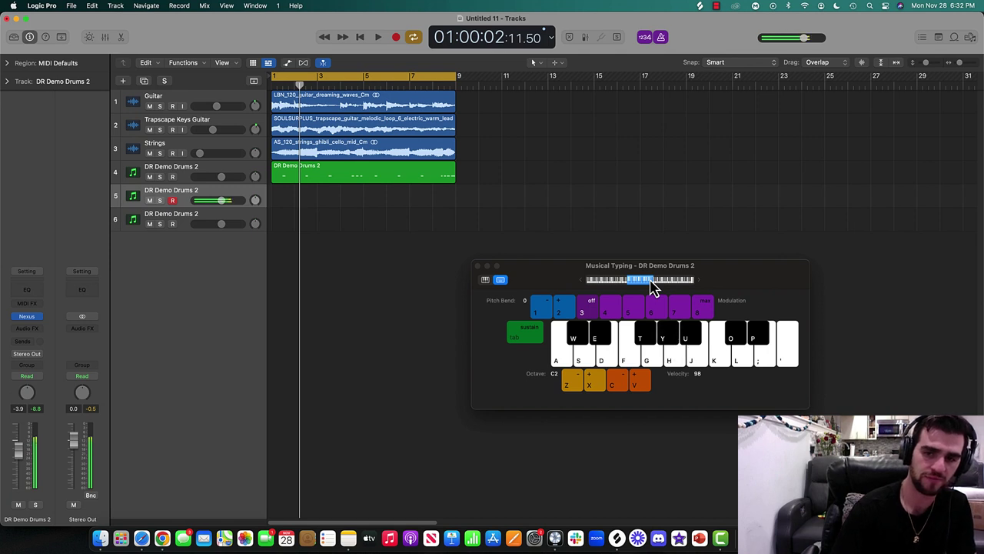
{"action": "key", "text": "h"}
{"action": "key", "text": "j"}
{"action": "key", "text": "i"}
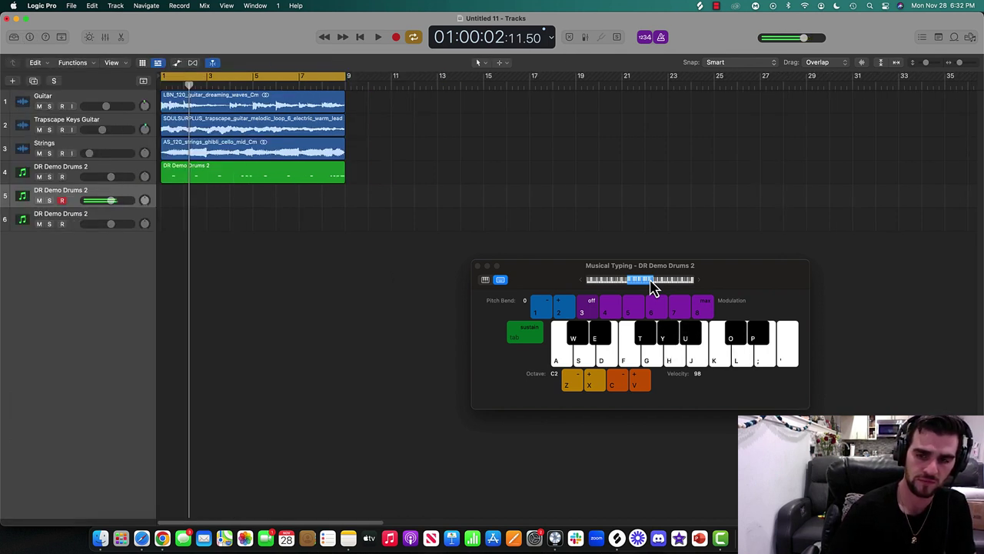
{"action": "key", "text": "p"}
{"action": "key", "text": "semicolon"}
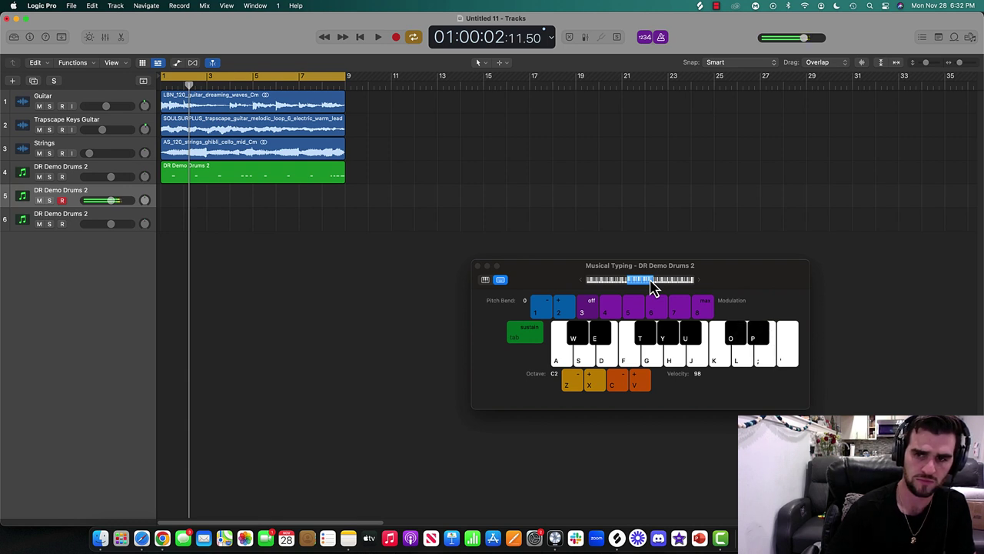
{"action": "key", "text": "apostrophe"}
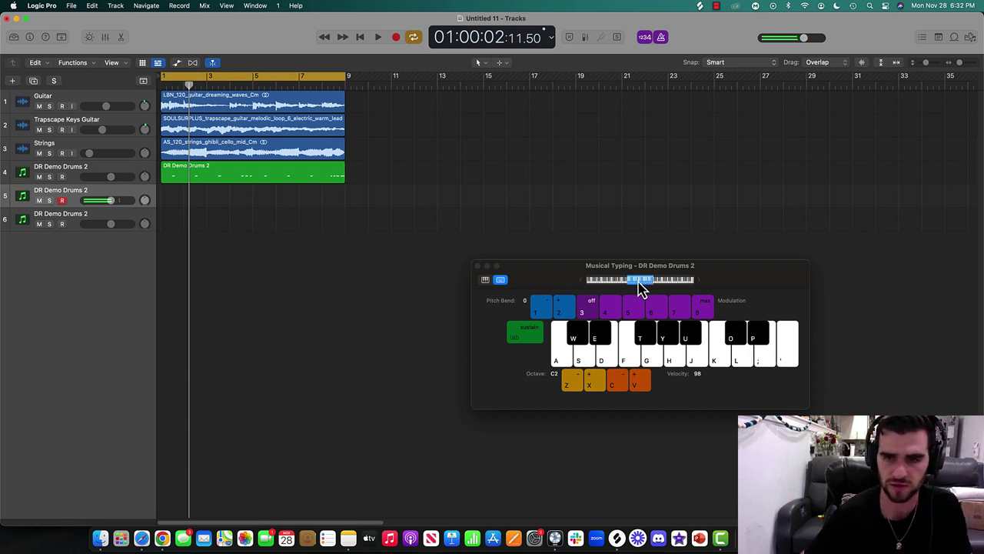
- Audition the lower drum sounds of octave C3 on track 5 with playback stopped
{"action": "key", "text": "a"}
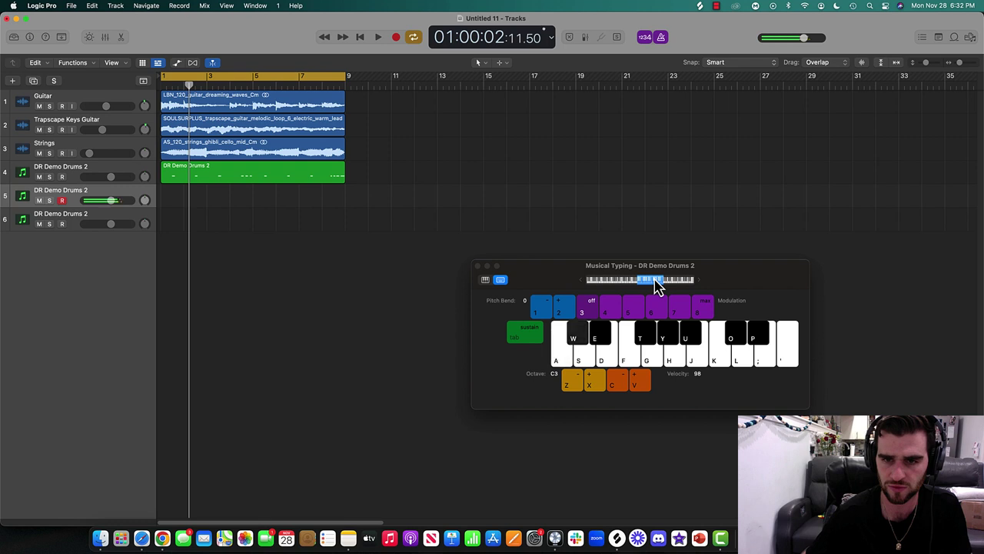
{"action": "key", "text": "s"}
{"action": "key", "text": "d"}
{"action": "key", "text": "f"}
{"action": "key", "text": "g"}
{"action": "key", "text": "t"}
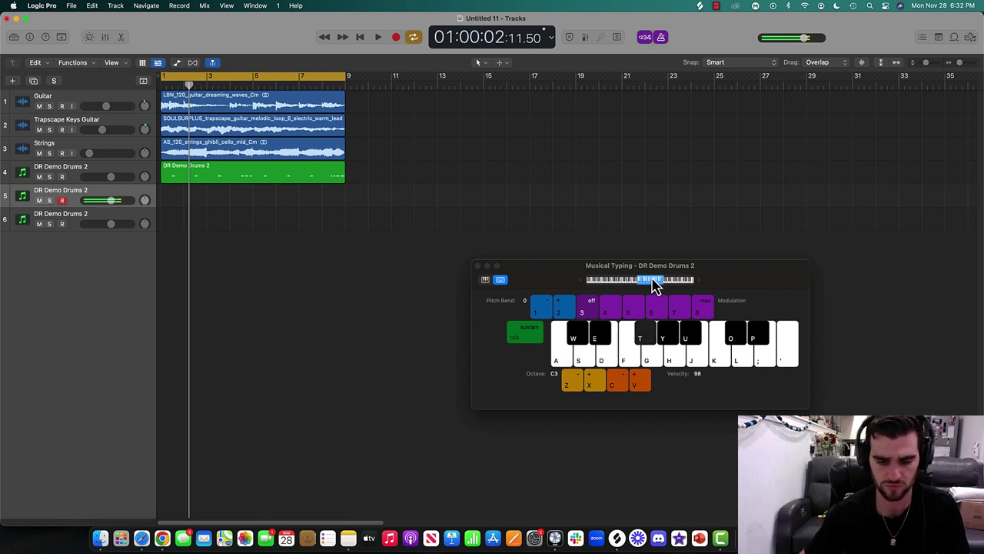
{"action": "key", "text": "y"}
{"action": "key", "text": "h"}
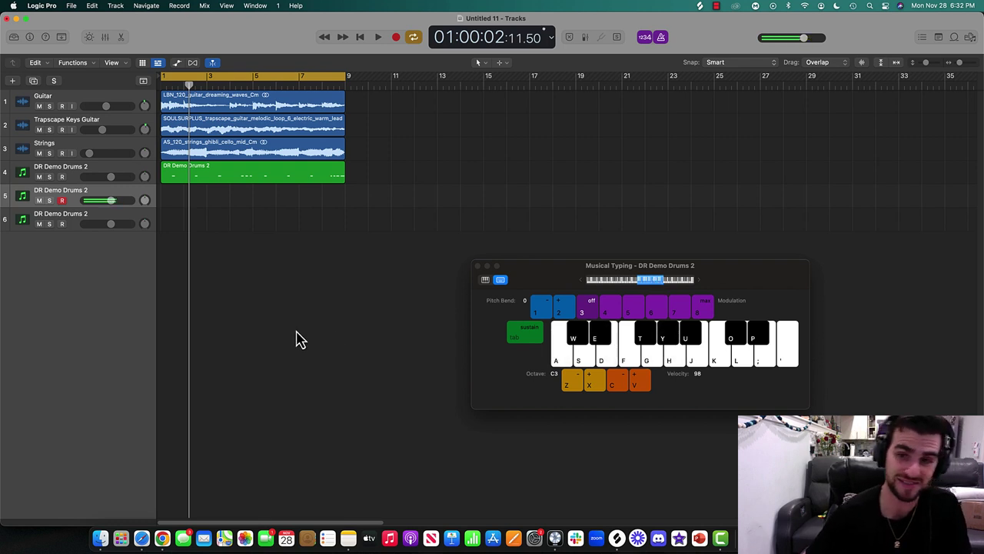
{"action": "key", "text": "j"}
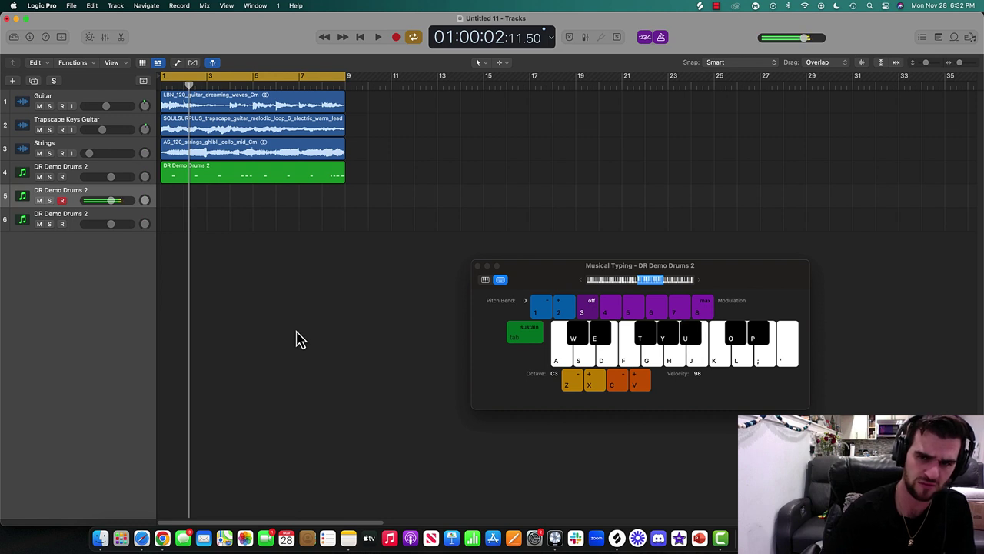
{"action": "key", "text": "k"}
- Try an upper octave C3 drum sound over the playing mix, lower track 5's volume to -12.0 dB and show the inspector
{"action": "key", "text": "space"}
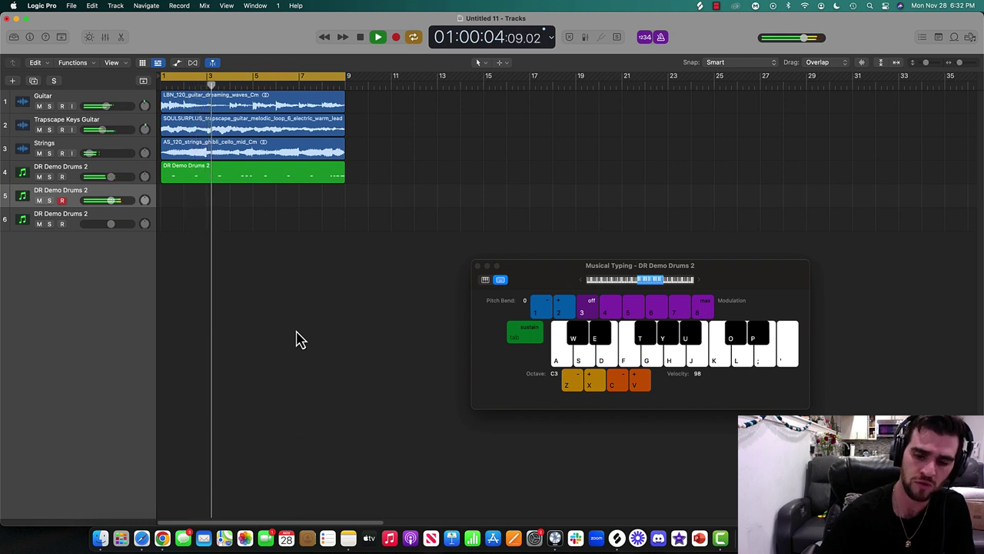
{"action": "key", "text": "o"}
{"action": "key", "text": "o"}
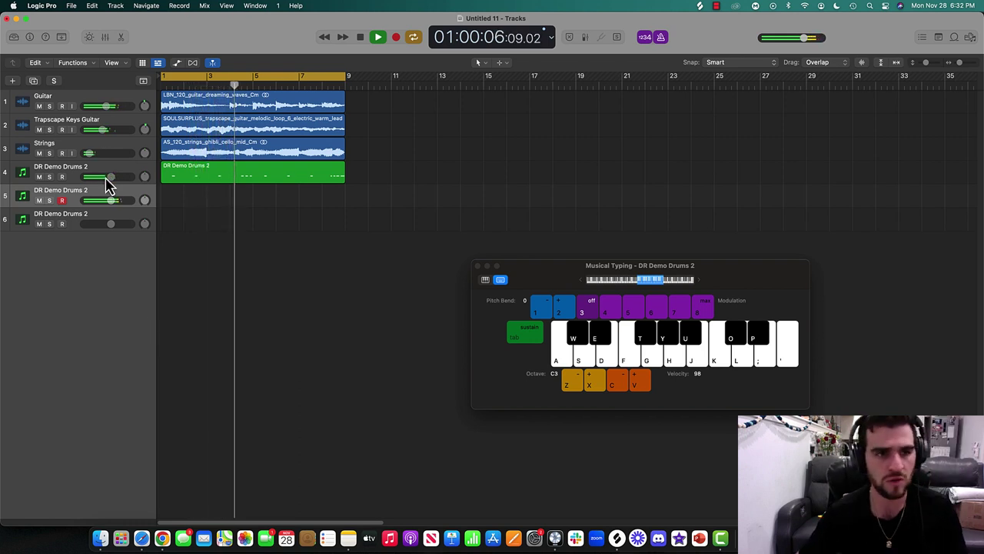
{"action": "left_click_drag", "start_coordinate": [110, 201], "coordinate": [101, 204]}
{"action": "left_click", "coordinate": [30, 38]}
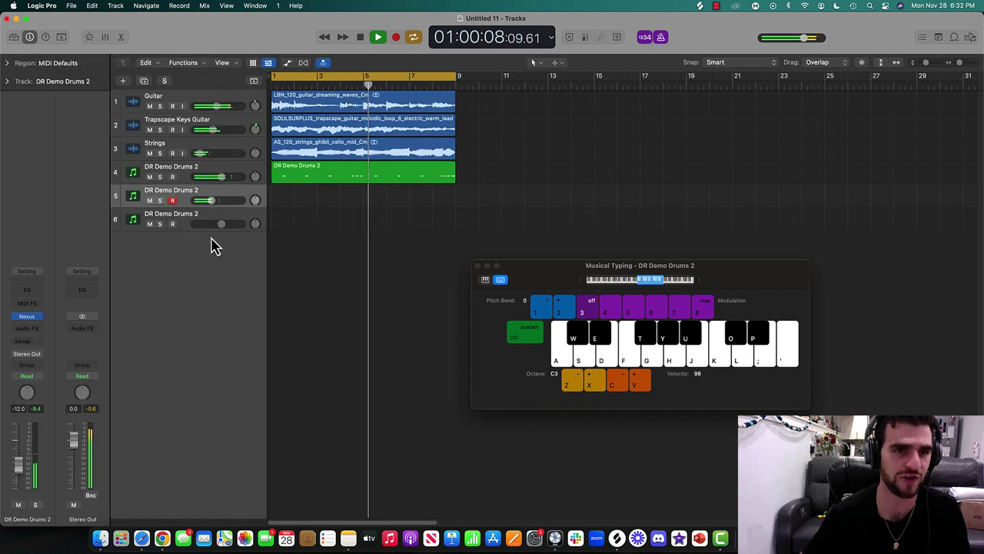
- Play two adjacent upper octave C3 drum sounds on track 5 over the running mix, and stop playback
{"action": "key", "text": "o"}
{"action": "key", "text": "o"}
{"action": "key", "text": "o"}
{"action": "key", "text": "o"}
{"action": "key", "text": "o"}
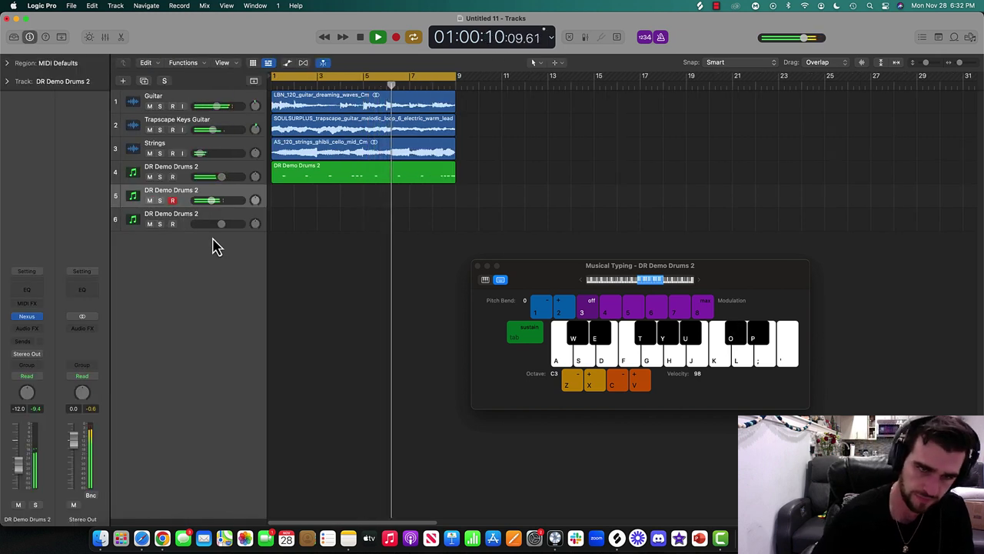
{"action": "key", "text": "o"}
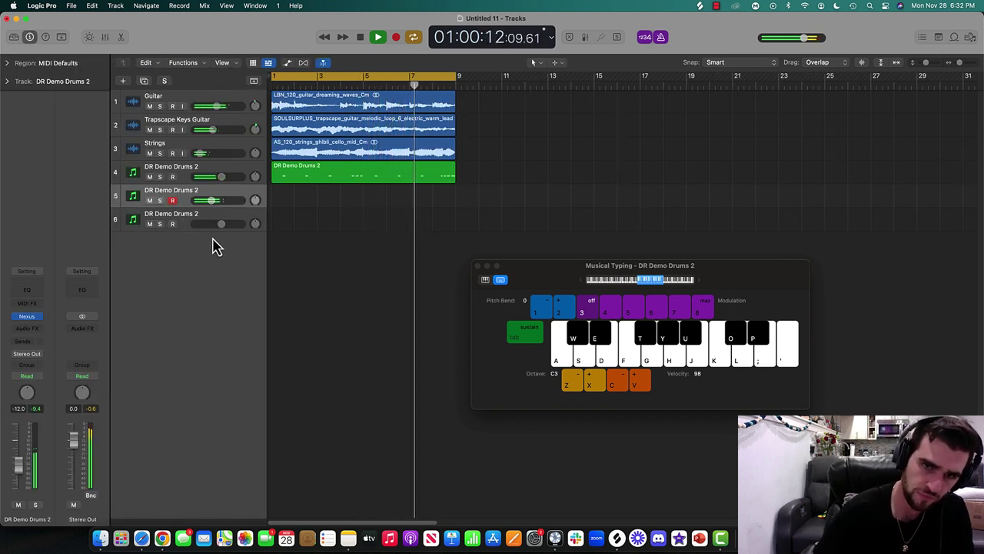
{"action": "key", "text": "o"}
{"action": "key", "text": "p"}
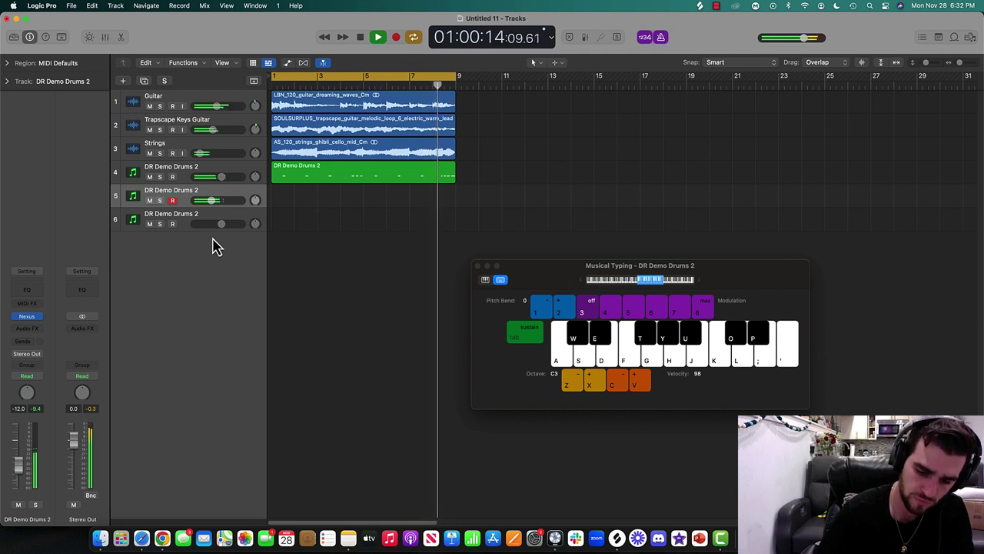
{"action": "key", "text": "space"}
- Compare the two upper octave C3 drum sounds with playback stopped, and set track 5's volume to -11.0 dB
{"action": "key", "text": "p"}
{"action": "key", "text": "o"}
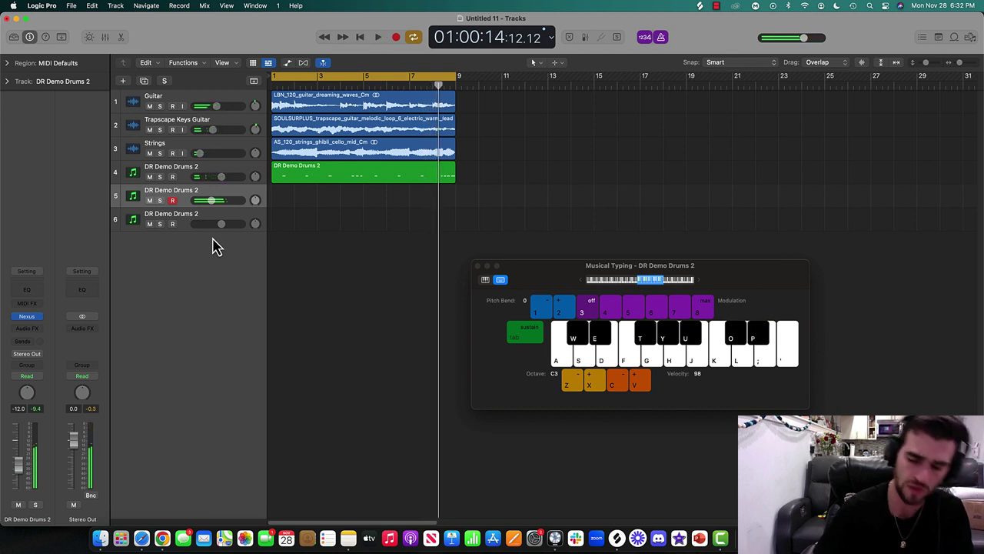
{"action": "key", "text": "p"}
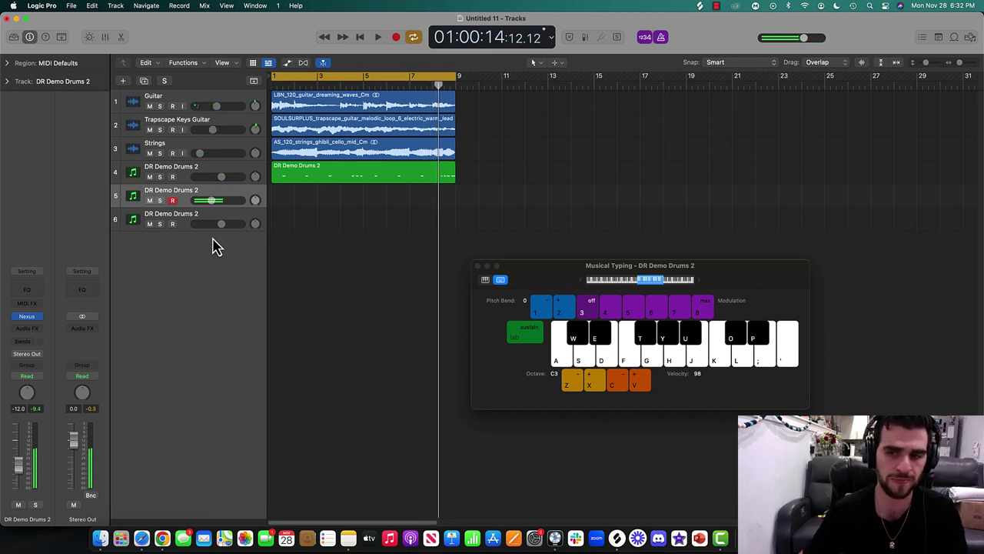
{"action": "key", "text": "o"}
{"action": "key", "text": "p"}
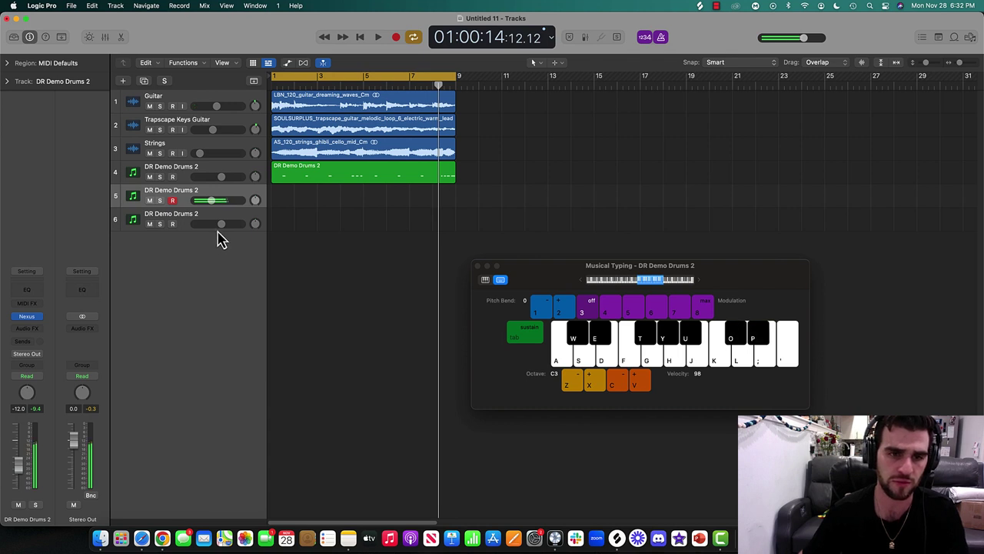
{"action": "left_click_drag", "start_coordinate": [211, 200], "coordinate": [214, 200]}
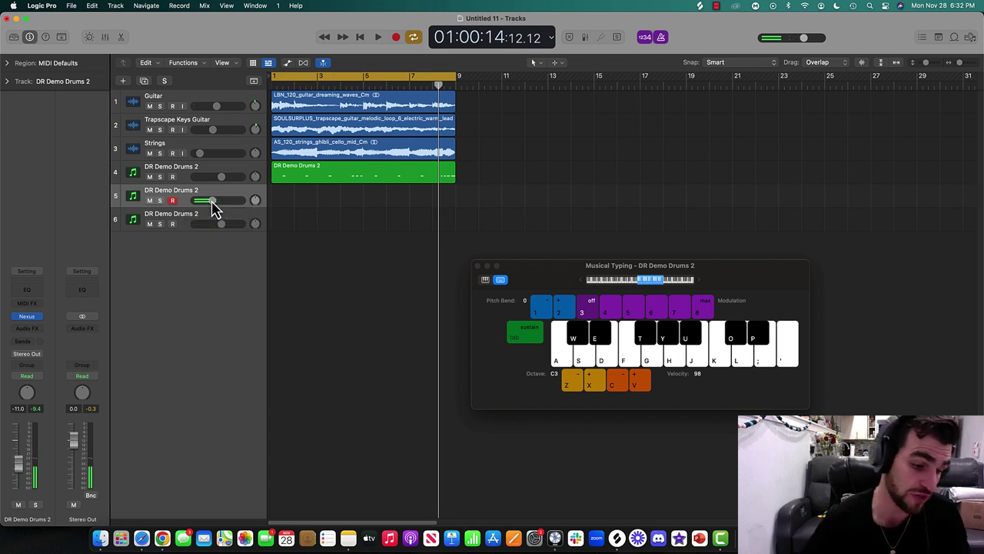
- Open Note Repeat, set its rate to 1/8 Note and close its window
{"action": "left_click", "coordinate": [40, 6]}
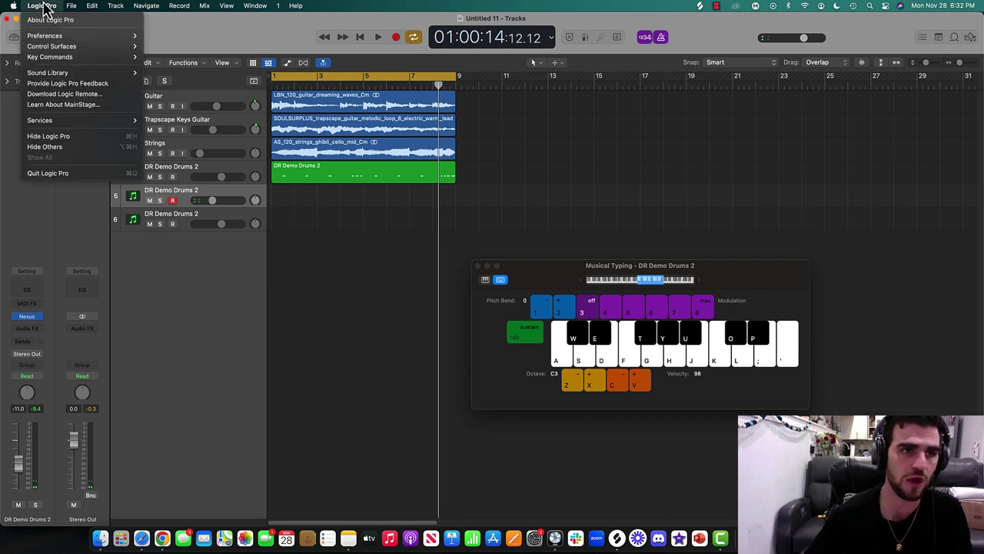
{"action": "left_click", "coordinate": [40, 7]}
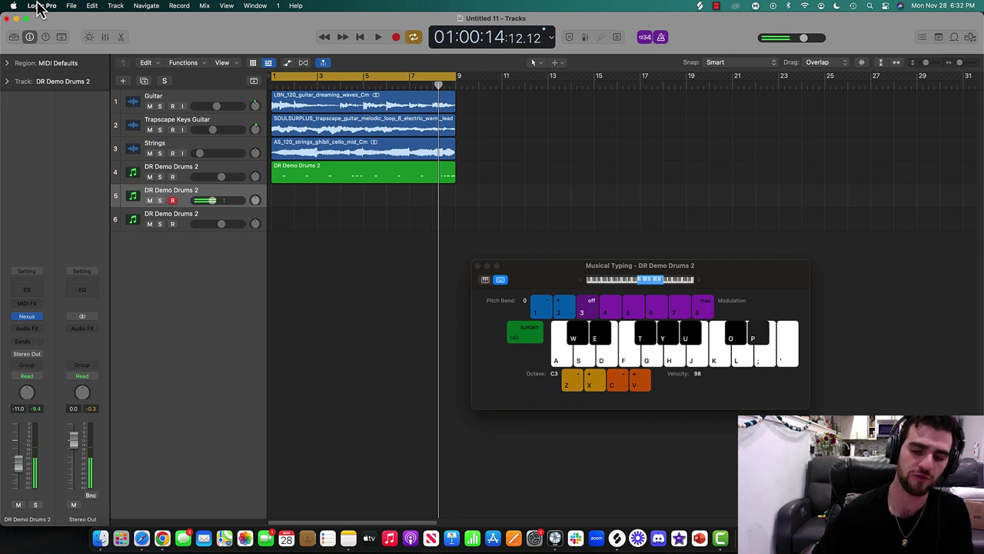
{"action": "key", "text": "ctrl+n"}
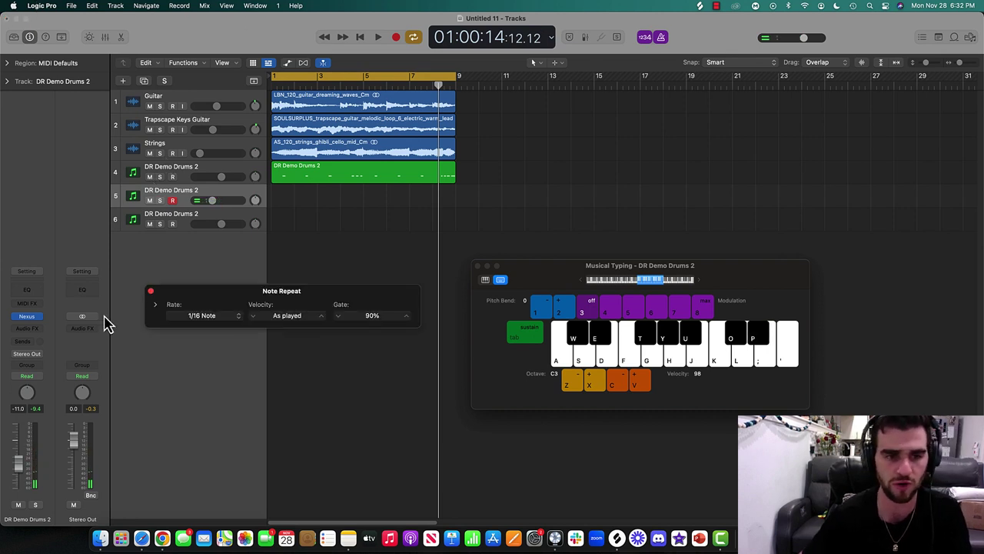
{"action": "left_click", "coordinate": [204, 324]}
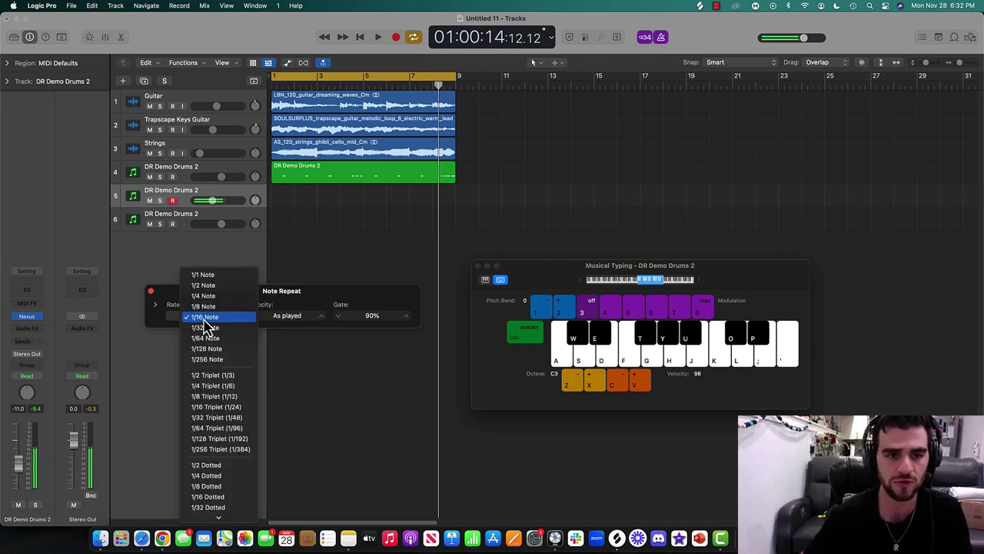
{"action": "left_click", "coordinate": [203, 308]}
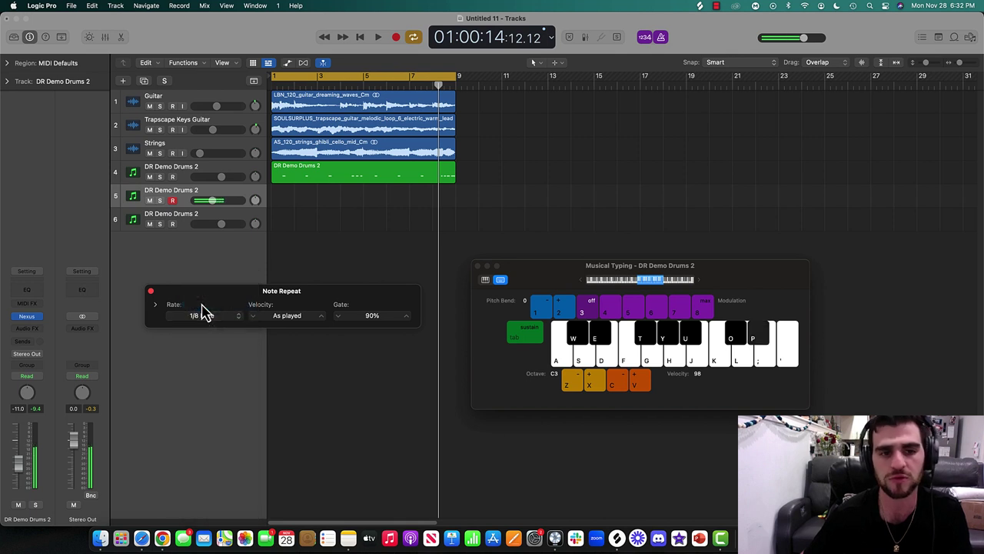
{"action": "left_click", "coordinate": [151, 291]}
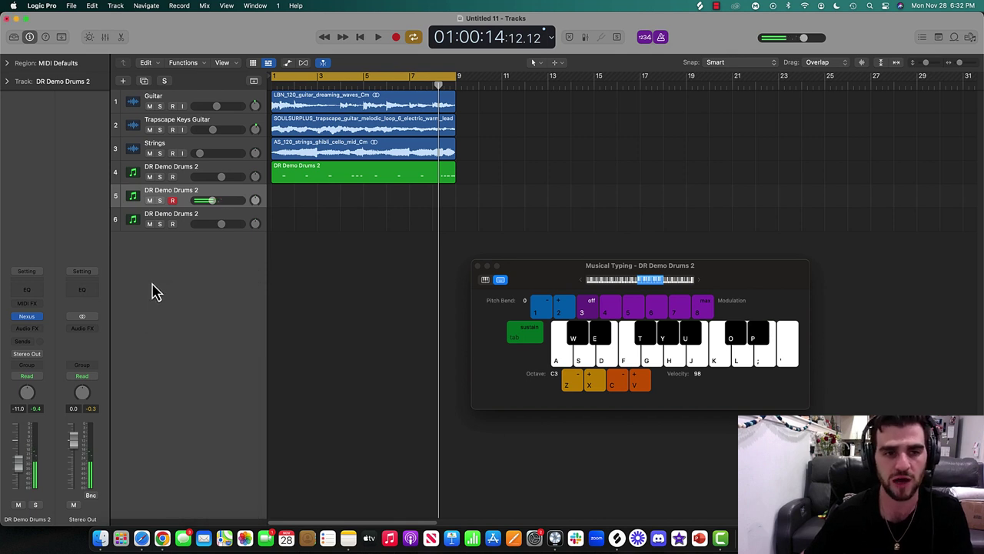
- Look up the key command assigned to Note Repeat by searching the key commands for "note repeat"
{"action": "left_click", "coordinate": [46, 6]}
{"action": "mouse_move", "coordinate": [55, 58]}
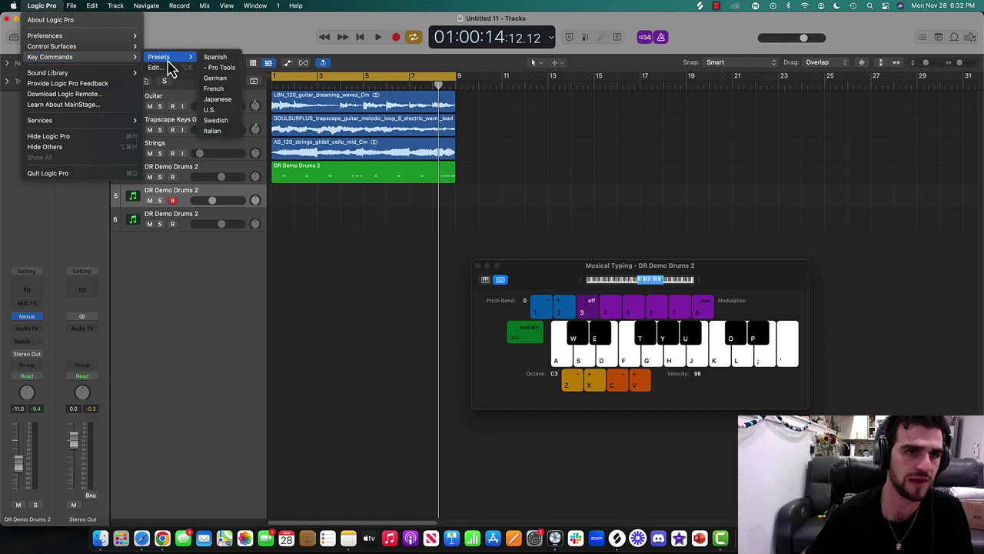
{"action": "left_click", "coordinate": [164, 69]}
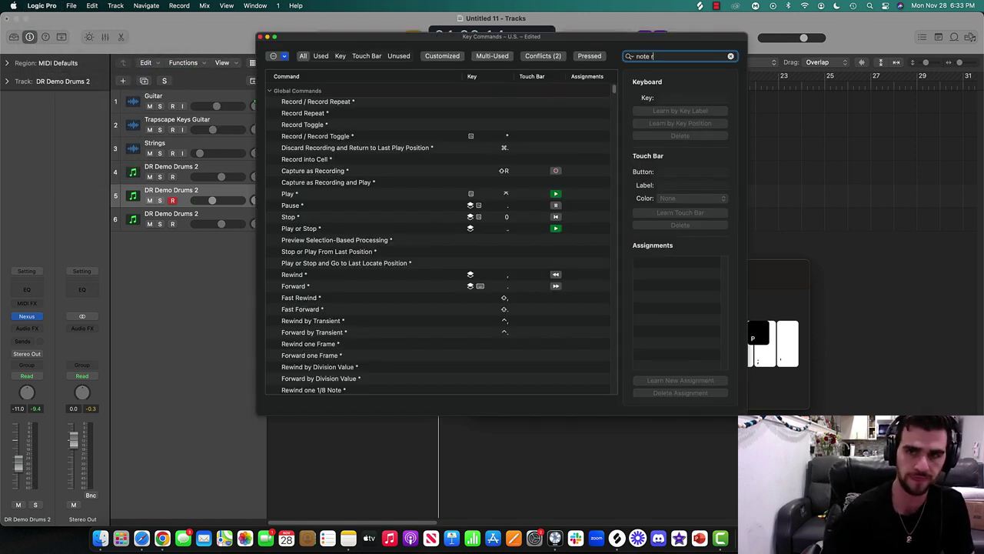
{"action": "type", "text": "note repeat"}
{"action": "left_click", "coordinate": [300, 104]}
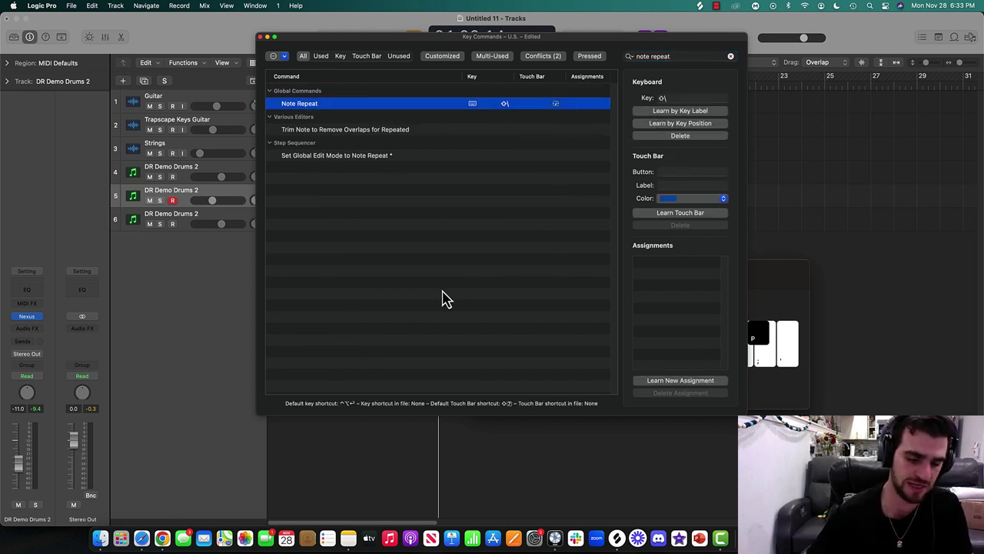
{"action": "left_click", "coordinate": [266, 37]}
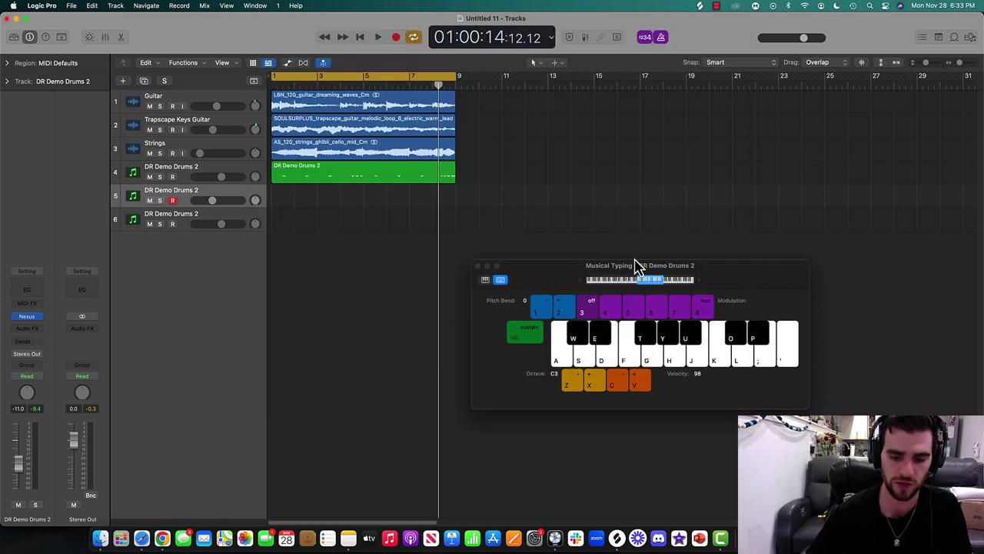
- Turn Note Repeat back on and record the upper octave C3 drum sounds as repeated 1/8 notes on track 5, stopping in bar 5
{"action": "key", "text": "o"}
{"action": "key", "text": "p"}
{"action": "key", "text": "bracketleft"}
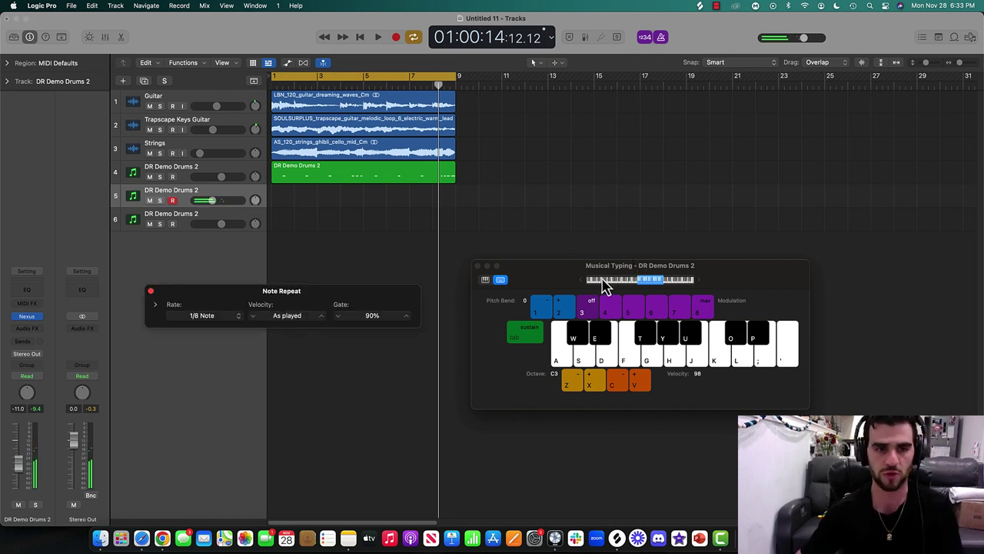
{"action": "key", "text": "r"}
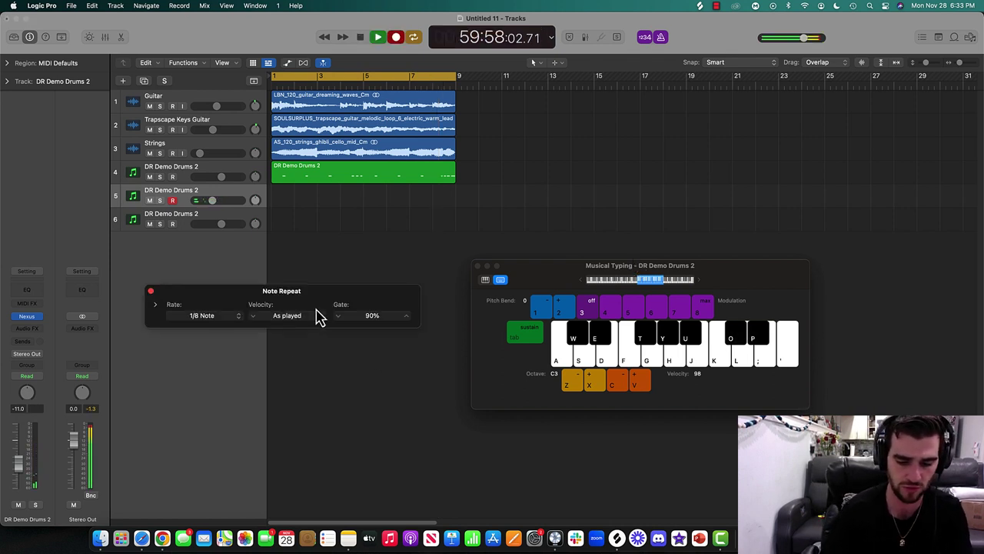
{"action": "key", "text": "o"}
{"action": "key", "text": "p"}
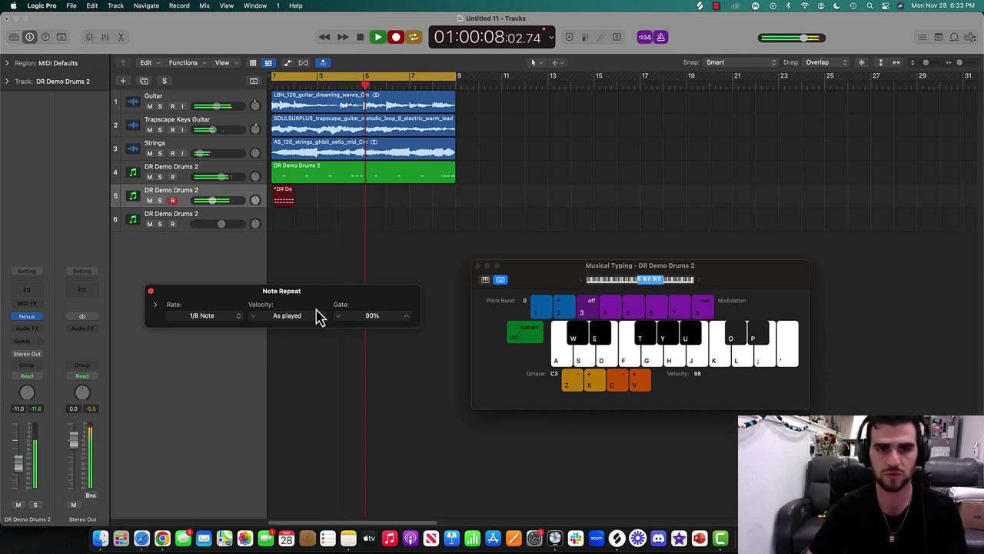
{"action": "key", "text": "space"}
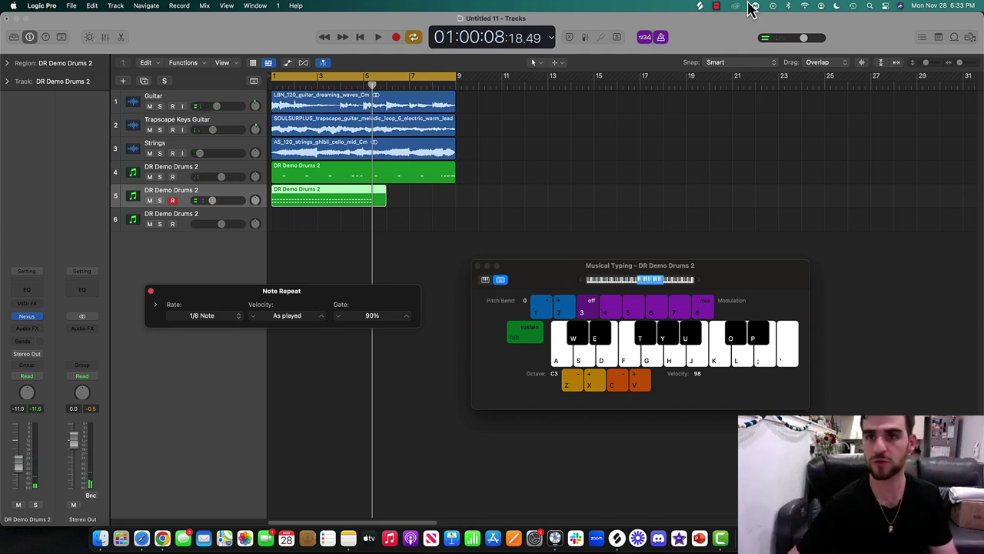
{"action": "left_click", "coordinate": [716, 6]}
{"action": "left_click", "coordinate": [732, 31]}
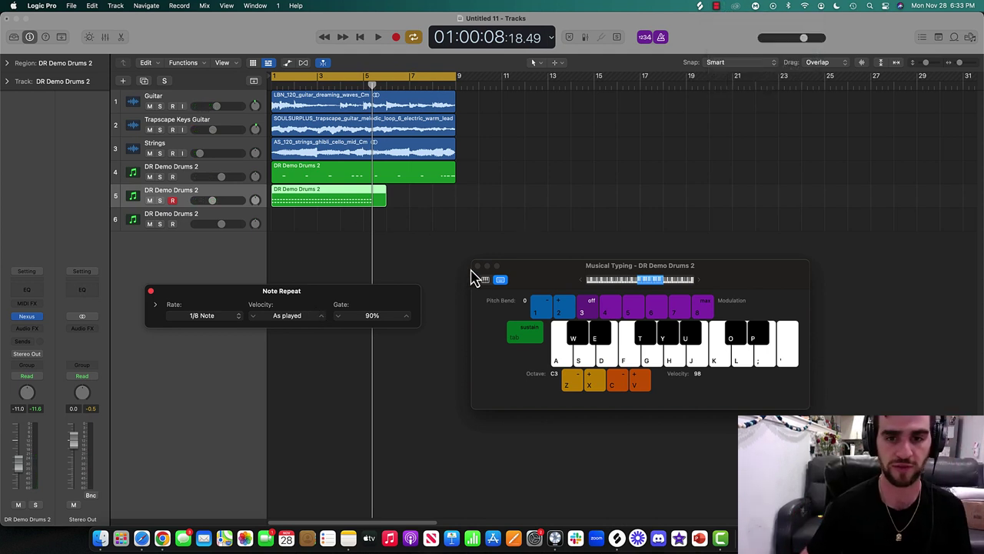
- Close Musical Typing, split the drum region on track 5 at bar 5 and delete the piece after the split
{"action": "left_click", "coordinate": [477, 266]}
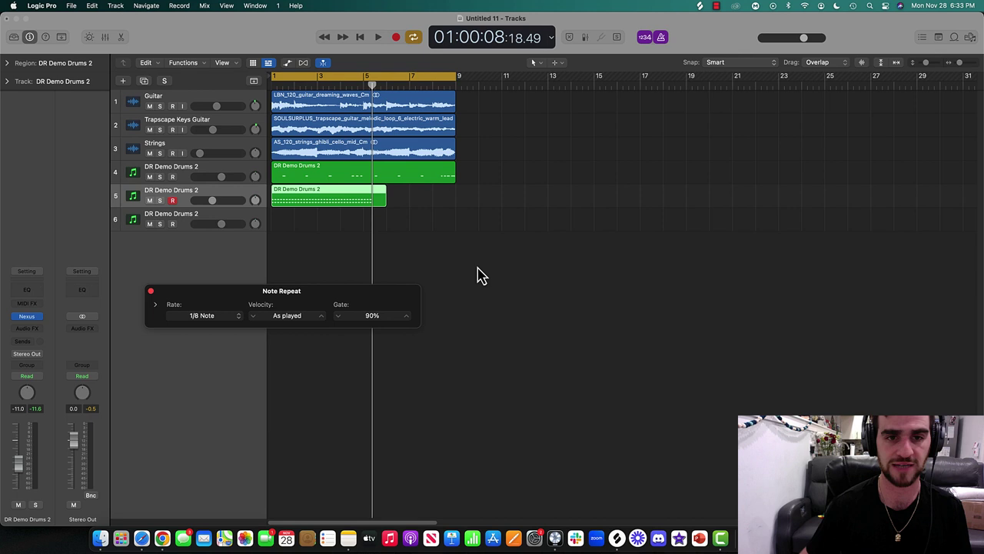
{"action": "left_click", "coordinate": [364, 87]}
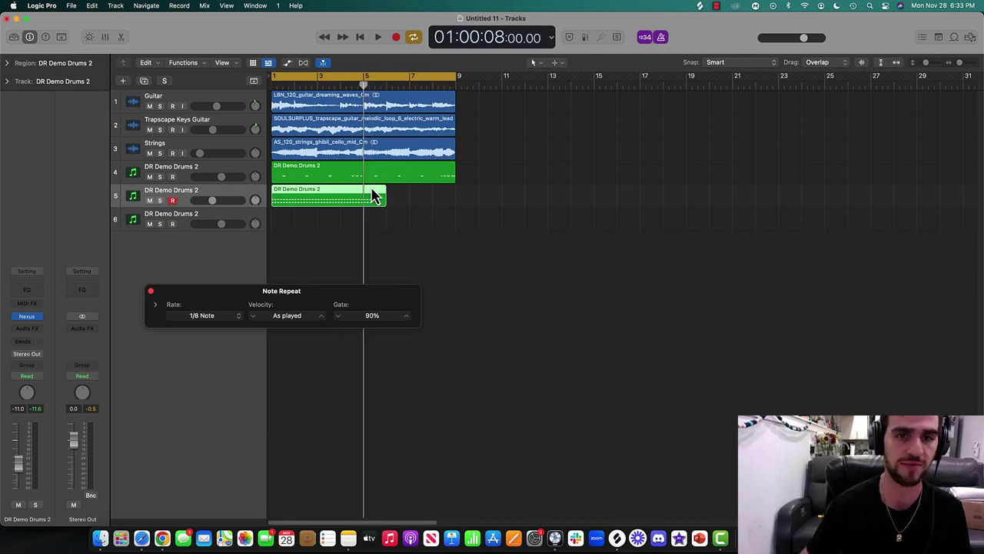
{"action": "key", "text": "super+t"}
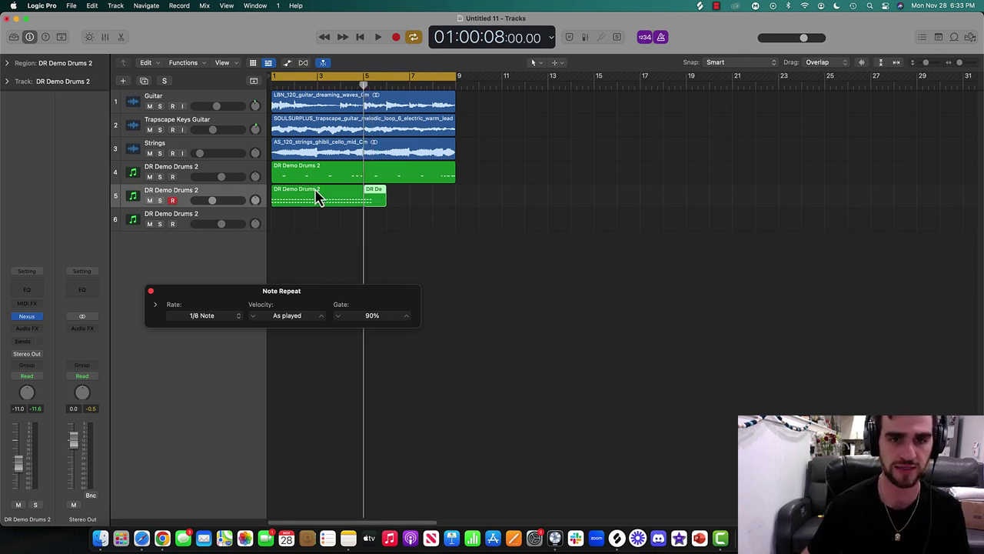
{"action": "left_click", "coordinate": [404, 235]}
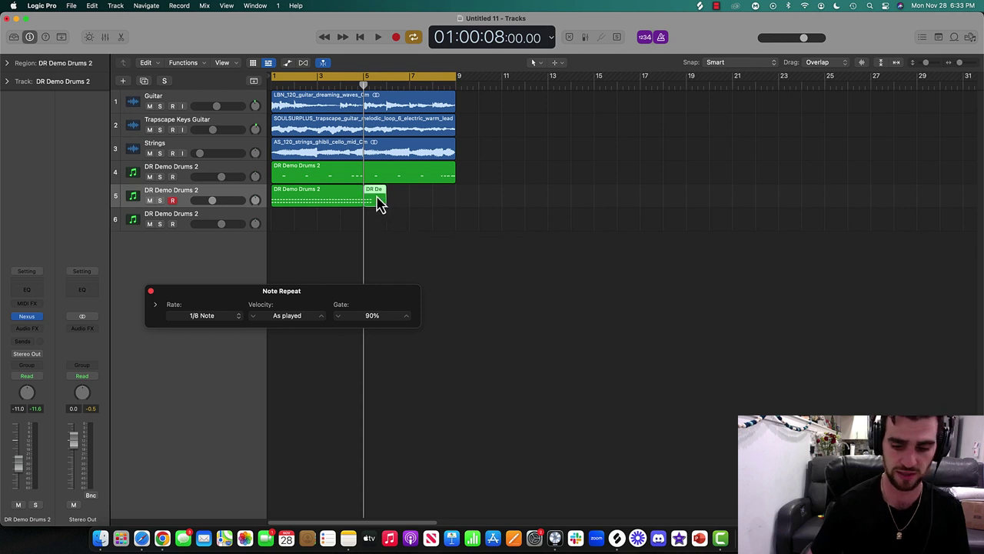
{"action": "key", "text": "Delete"}
- Copy the four-bar drum region on track 5 and paste the copy at bar 5
{"action": "left_click", "coordinate": [315, 198]}
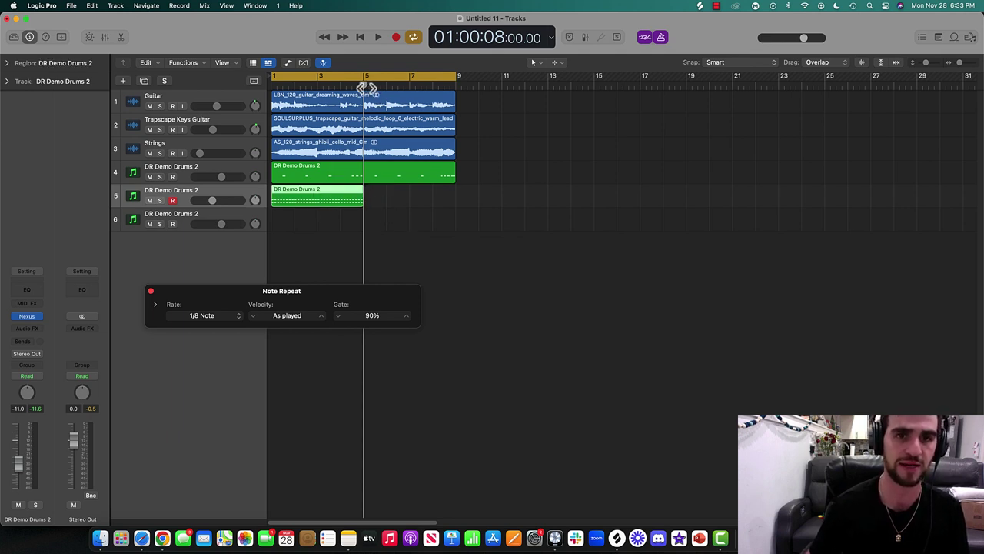
{"action": "left_click_drag", "start_coordinate": [363, 87], "coordinate": [364, 86]}
{"action": "key", "text": "super+v"}
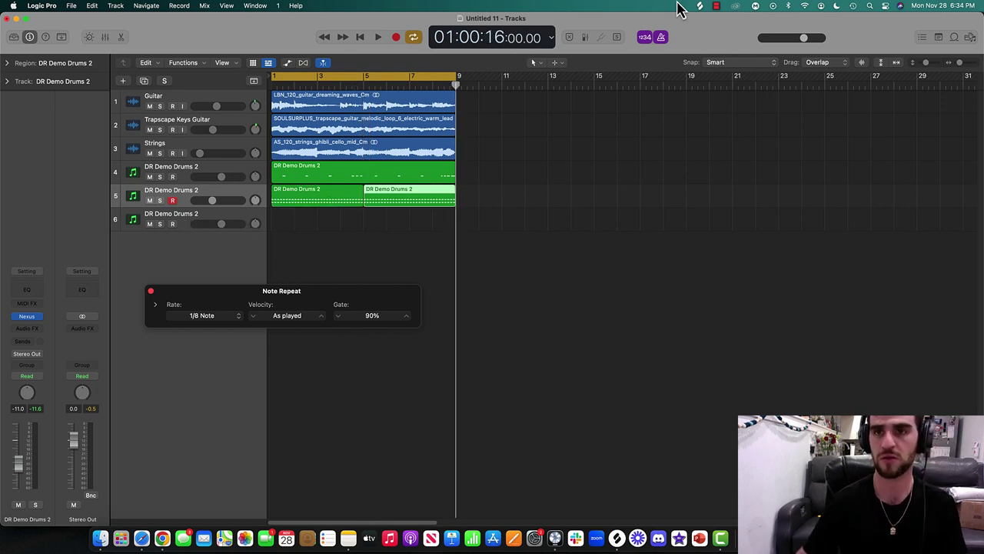
{"action": "left_click", "coordinate": [718, 6]}
{"action": "left_click", "coordinate": [721, 30]}
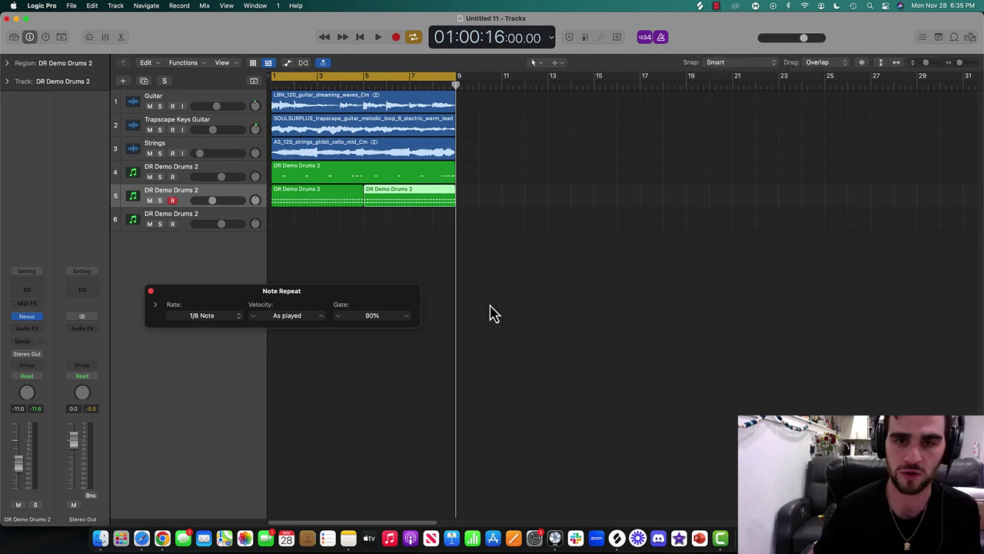
- Play the arrangement from the start and set track 5's volume to -23.0 dB while listening
{"action": "left_click", "coordinate": [321, 235]}
{"action": "key", "text": "space"}
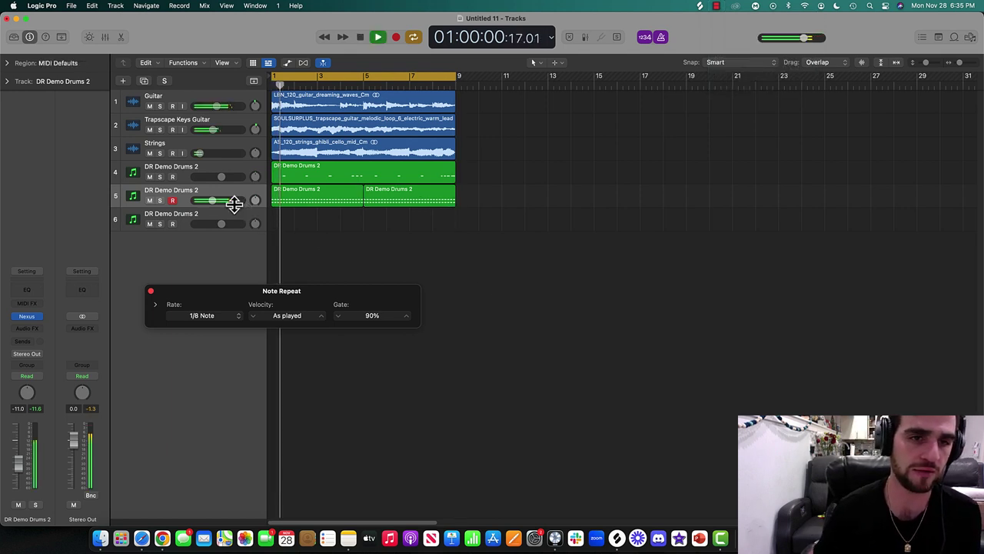
{"action": "left_click_drag", "start_coordinate": [236, 209], "coordinate": [204, 200]}
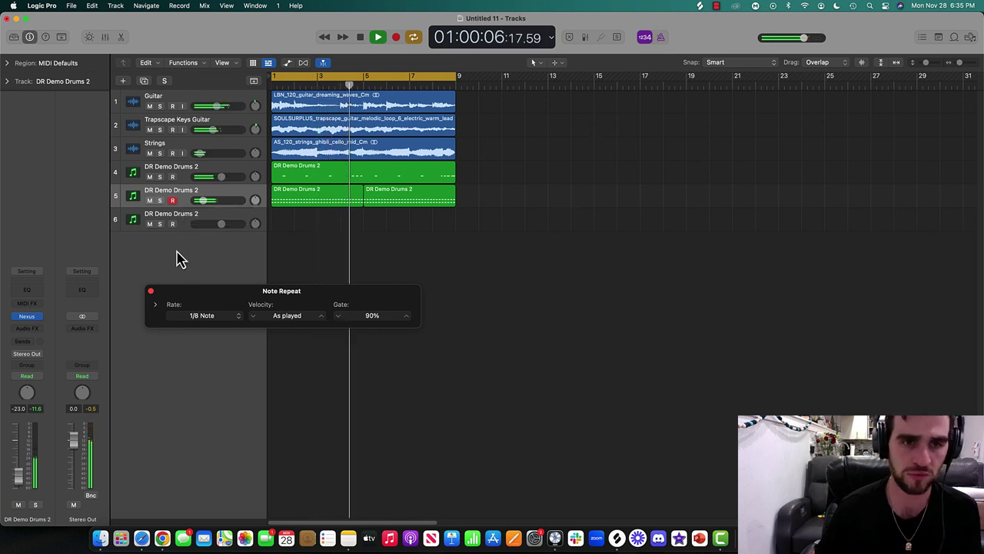
{"action": "key", "text": "space"}
- Select track 6, open Musical Typing and audition the upper octave C3 drum sounds with playback stopped
{"action": "left_click", "coordinate": [189, 223]}
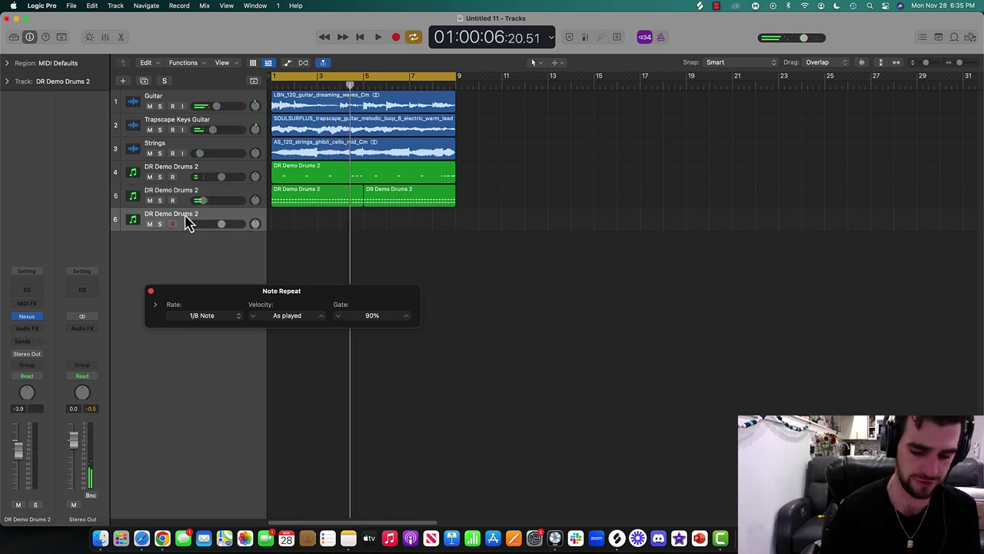
{"action": "key", "text": "super+k"}
{"action": "key", "text": "j"}
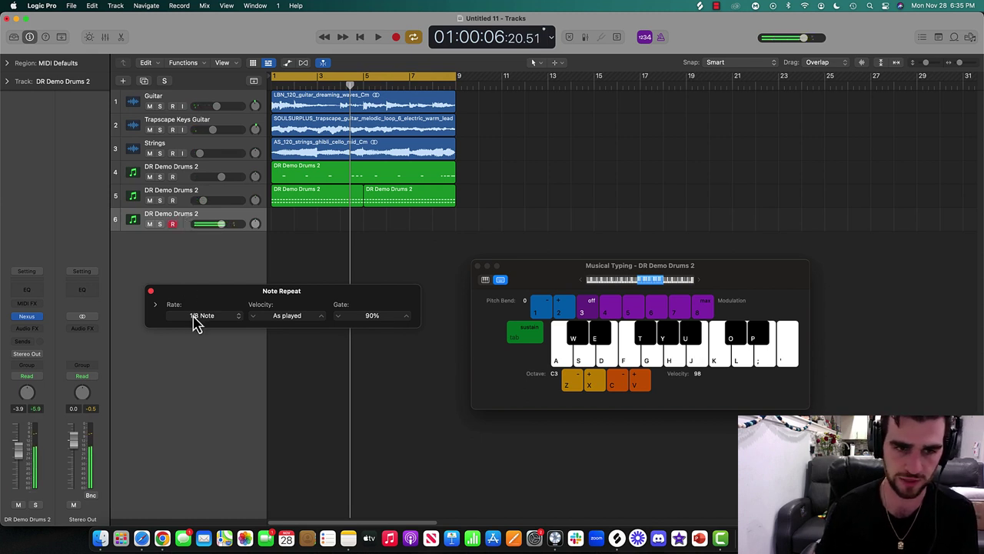
{"action": "key", "text": "k"}
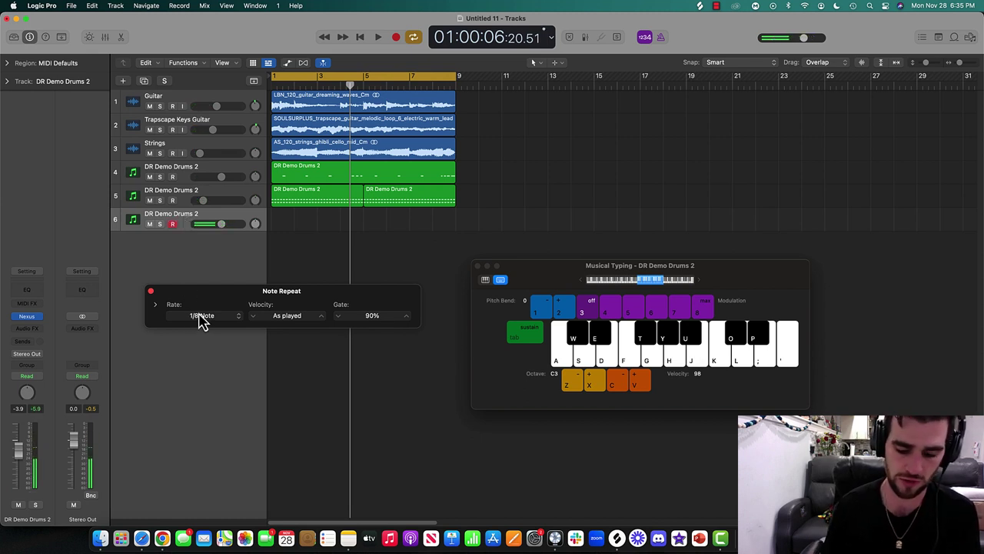
{"action": "key", "text": "semicolon"}
{"action": "key", "text": "apostrophe"}
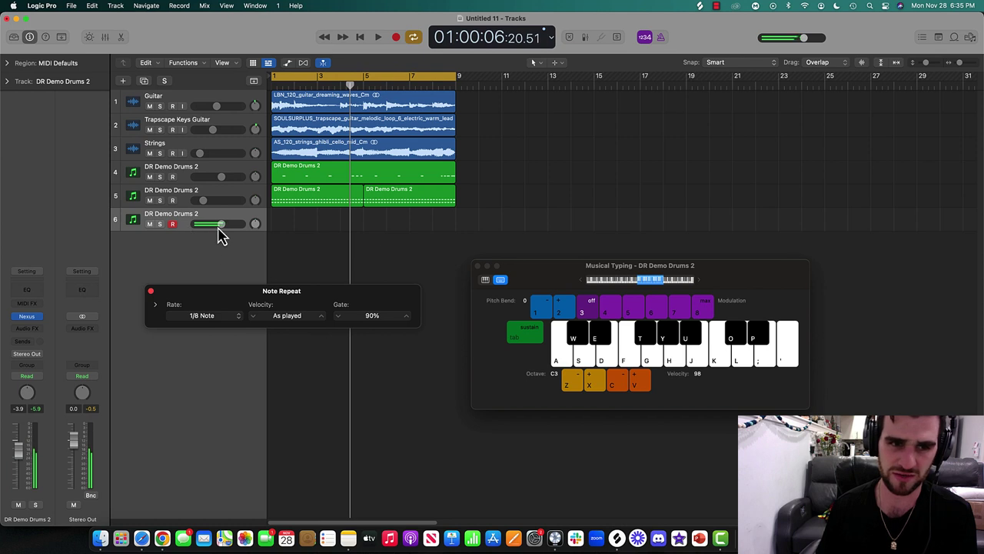
- Set track 6's volume to -18.5 dB and track 5's to -15.6 dB, balancing the highest C3 drum sound against playback
{"action": "left_click_drag", "start_coordinate": [219, 226], "coordinate": [209, 203]}
{"action": "key", "text": "apostrophe"}
{"action": "key", "text": "space"}
{"action": "key", "text": "apostrophe"}
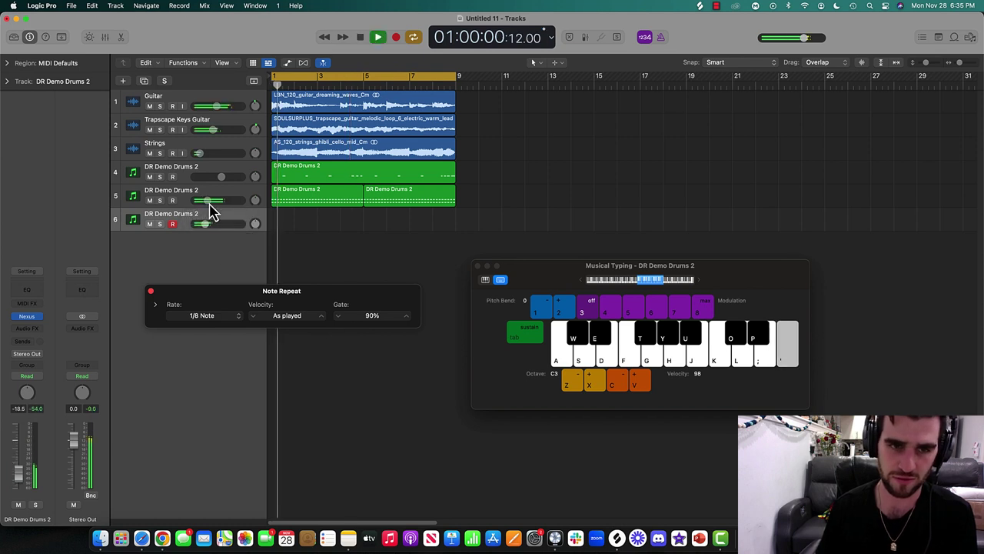
- Set the Note Repeat rate to 1/16 Note, test it over playback, and review the other available rates with playback stopped
{"action": "left_click", "coordinate": [229, 316]}
{"action": "left_click", "coordinate": [231, 326]}
{"action": "key", "text": "apostrophe"}
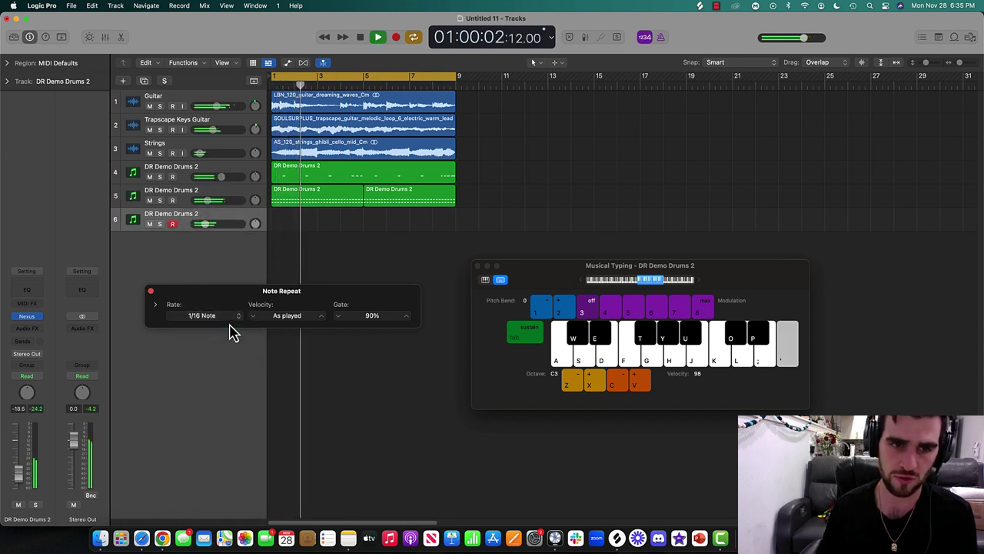
{"action": "key", "text": "space"}
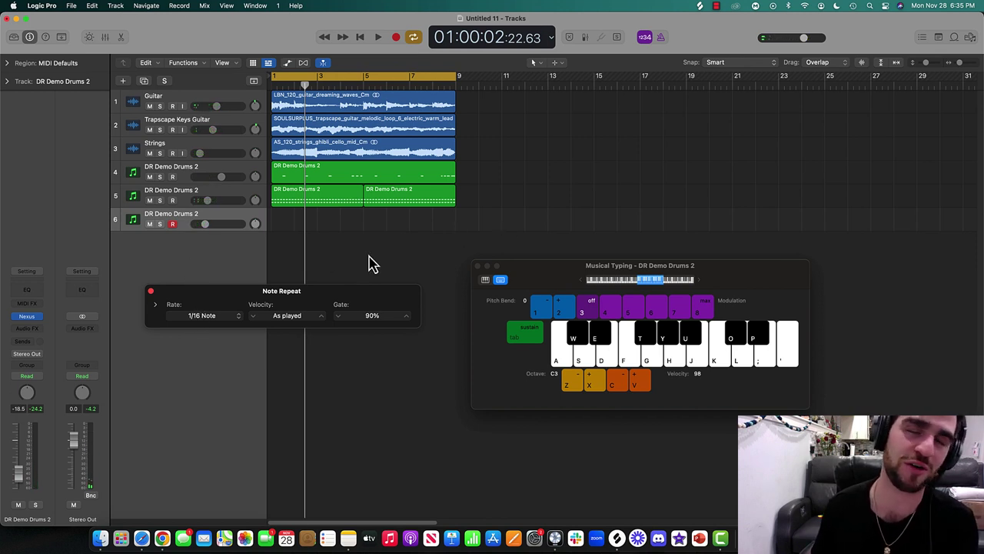
{"action": "left_click", "coordinate": [206, 319]}
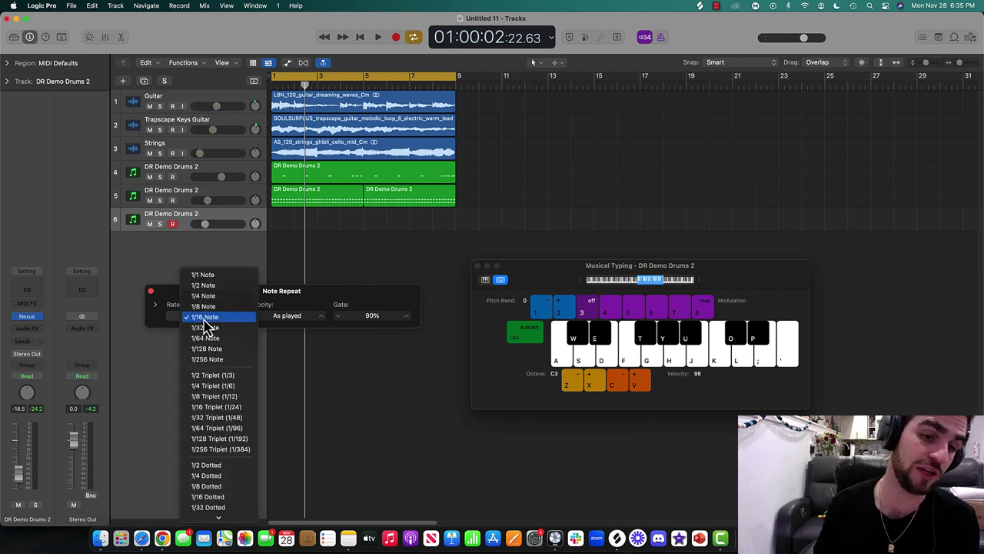
{"action": "left_click", "coordinate": [167, 313]}
- Set track 6's volume to -16.4 dB and rehearse the highest C3 drum sound as repeated 1/16 notes over playback
{"action": "key", "text": "apostrophe"}
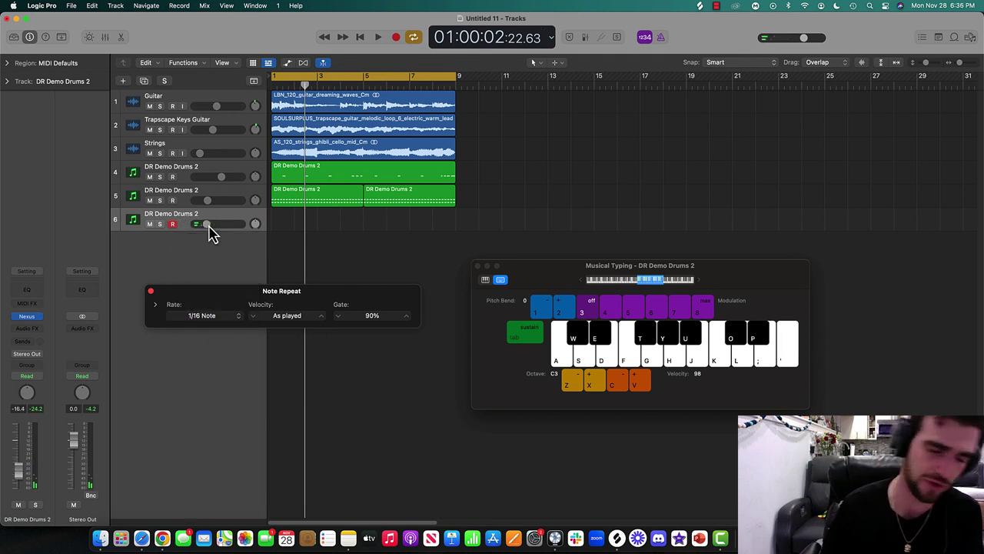
{"action": "key", "text": "space"}
{"action": "key", "text": "apostrophe"}
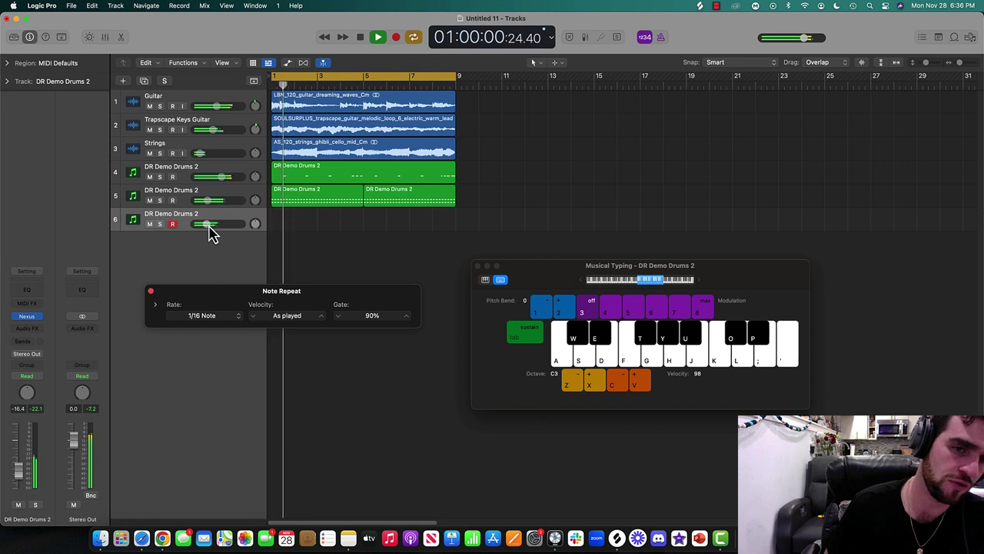
{"action": "key", "text": "space"}
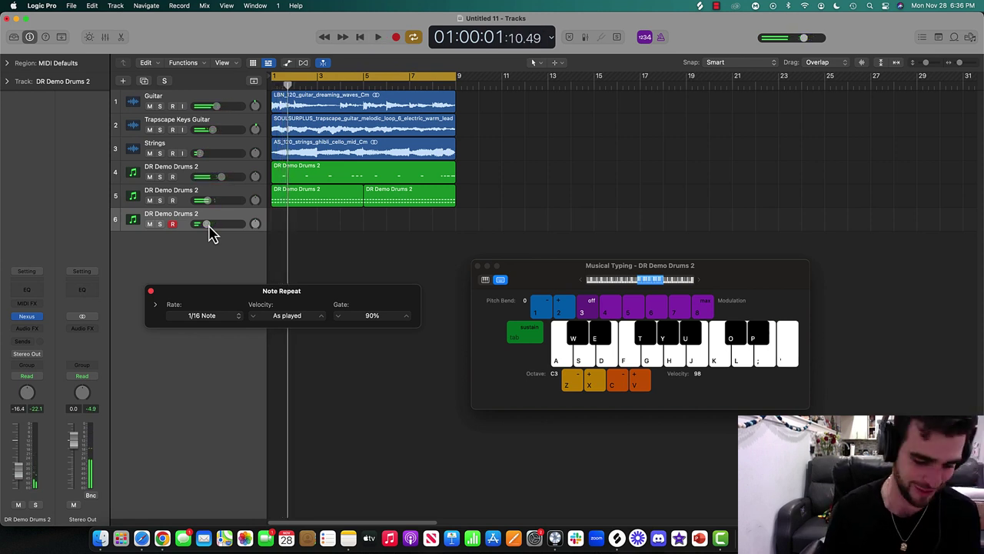
- Start recording on track 6 from bar 1, playing short rolls of the highest C3 drum sound at 1/16 Note and 1/32 Note rates
{"action": "key", "text": "r"}
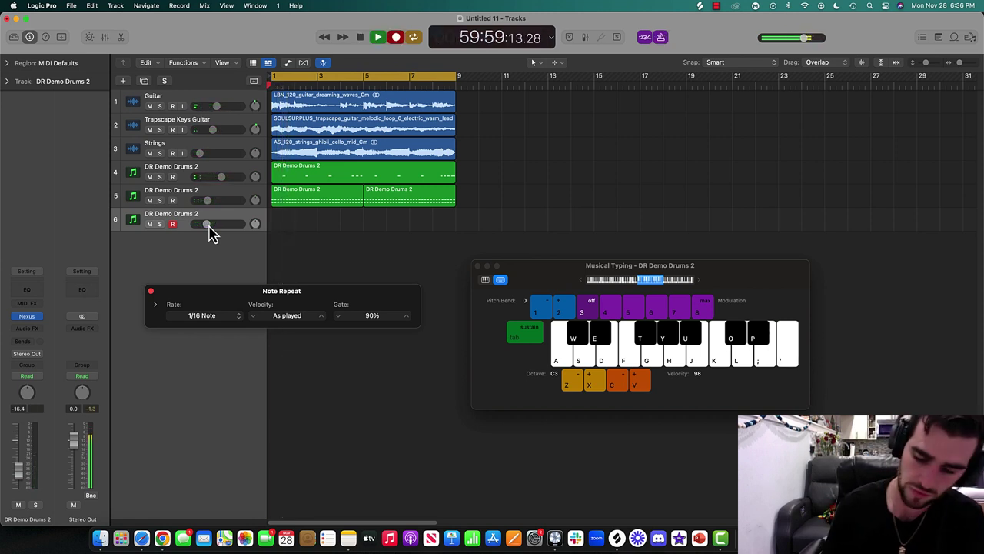
{"action": "key", "text": "apostrophe"}
{"action": "key", "text": "apostrophe"}
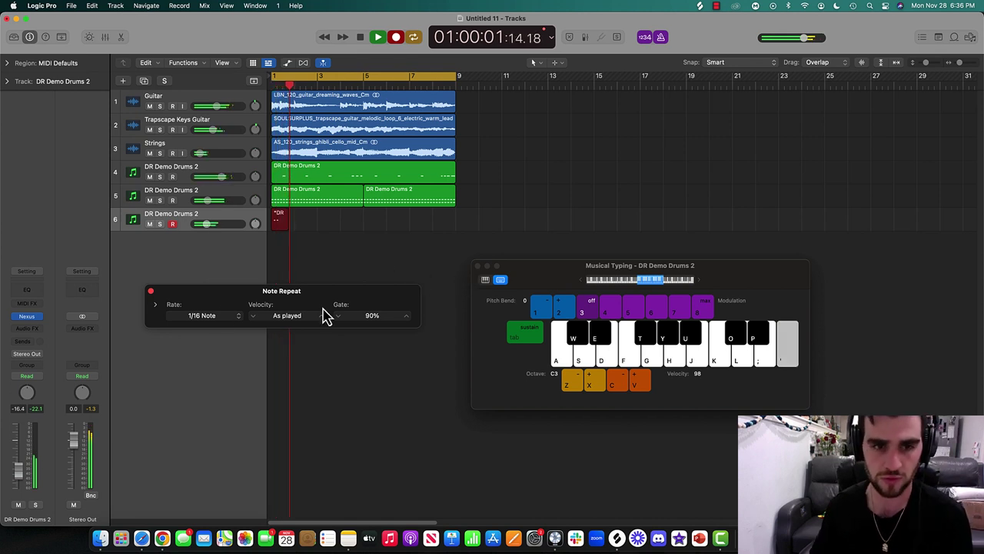
{"action": "left_click", "coordinate": [212, 316]}
{"action": "left_click", "coordinate": [215, 334]}
{"action": "key", "text": "apostrophe"}
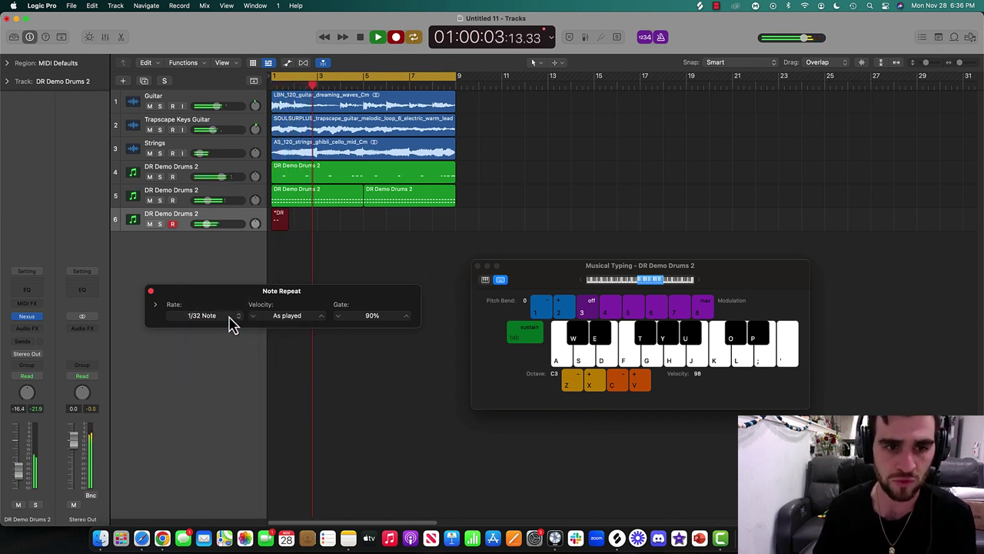
{"action": "key", "text": "apostrophe"}
- Keep recording rolls on track 6, setting Note Repeat to 1/16 Note for one roll and 1/64 Note for the following one
{"action": "left_click", "coordinate": [231, 319]}
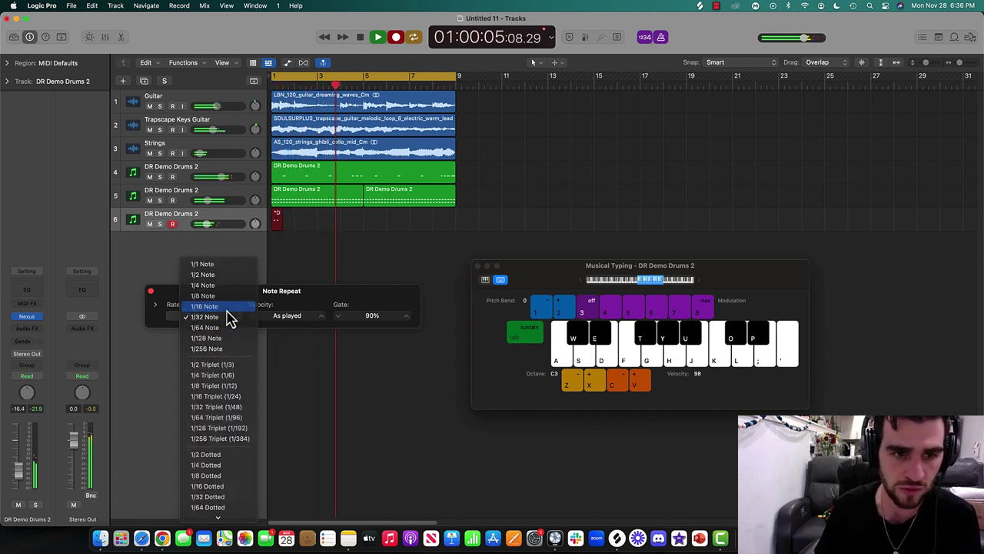
{"action": "left_click", "coordinate": [227, 312]}
{"action": "key", "text": "apostrophe"}
{"action": "left_click", "coordinate": [227, 316]}
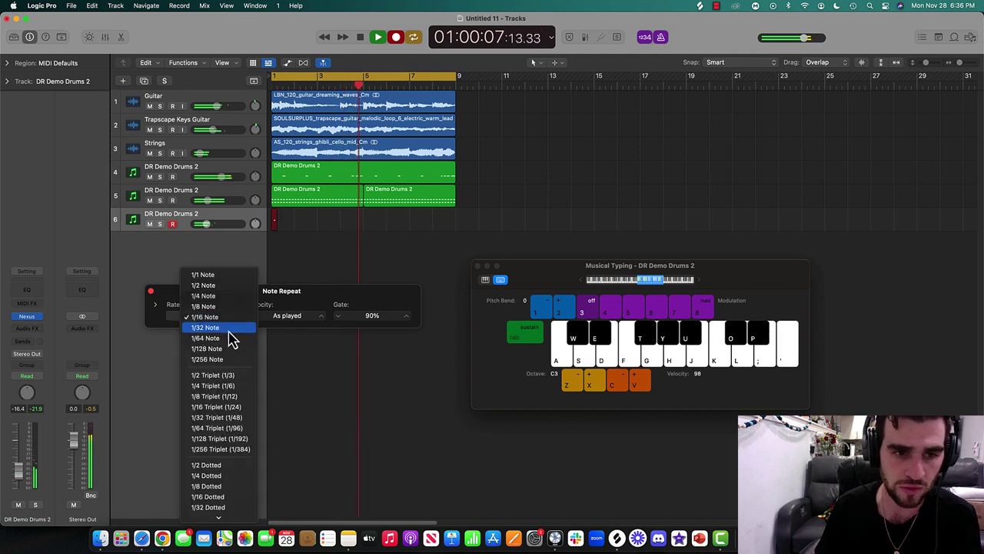
{"action": "left_click", "coordinate": [231, 339]}
{"action": "key", "text": "apostrophe"}
- Record two more rolls on track 6, one with Note Repeat at 1/32 Note and one at 1/16 Note
{"action": "left_click", "coordinate": [232, 322]}
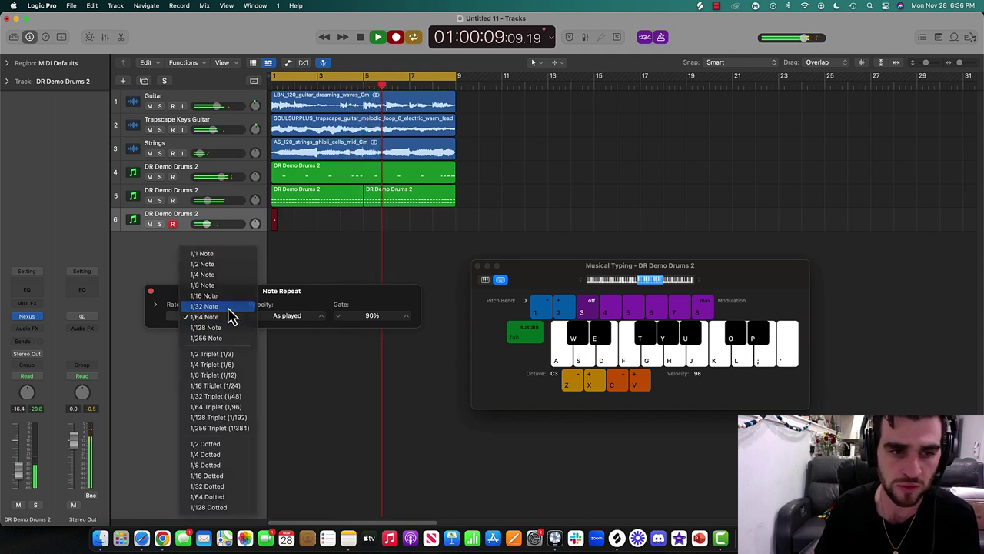
{"action": "left_click", "coordinate": [229, 308]}
{"action": "key", "text": "apostrophe"}
{"action": "left_click", "coordinate": [229, 316]}
{"action": "left_click", "coordinate": [228, 307]}
{"action": "key", "text": "apostrophe"}
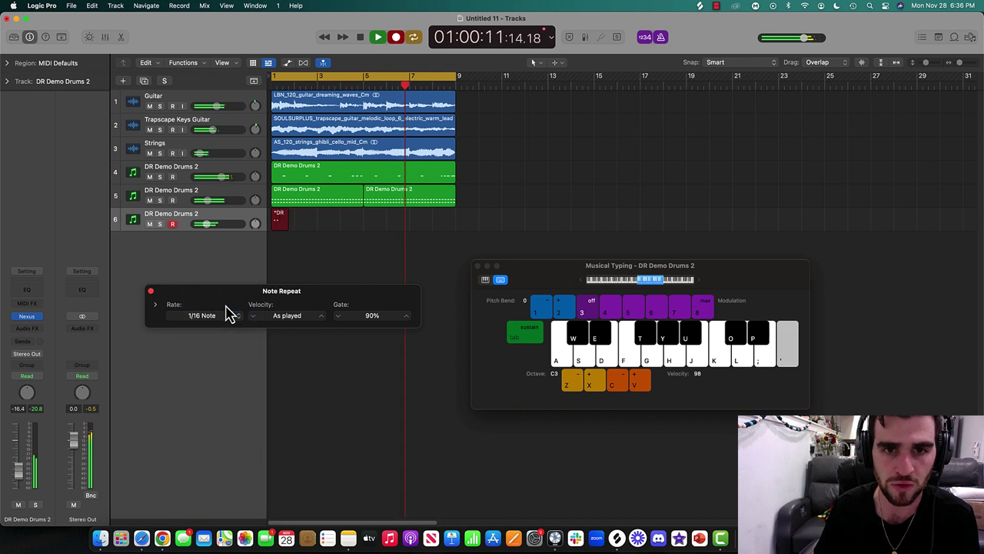
- Record a 1/128 Note roll on track 6, set the rate to 1/64 Note, stop recording and close Note Repeat
{"action": "left_click", "coordinate": [227, 315]}
{"action": "left_click", "coordinate": [228, 346]}
{"action": "key", "text": "apostrophe"}
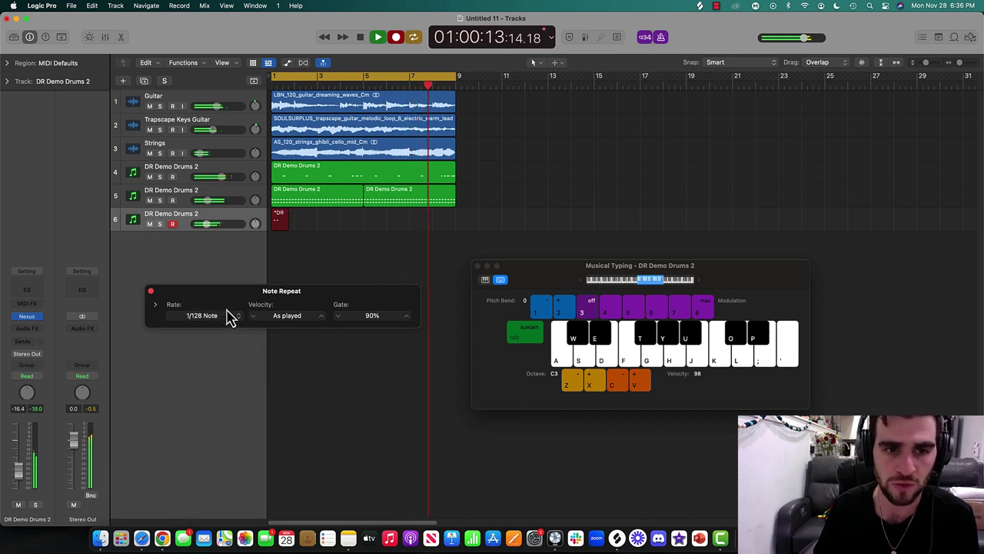
{"action": "left_click", "coordinate": [223, 314]}
{"action": "left_click", "coordinate": [231, 301]}
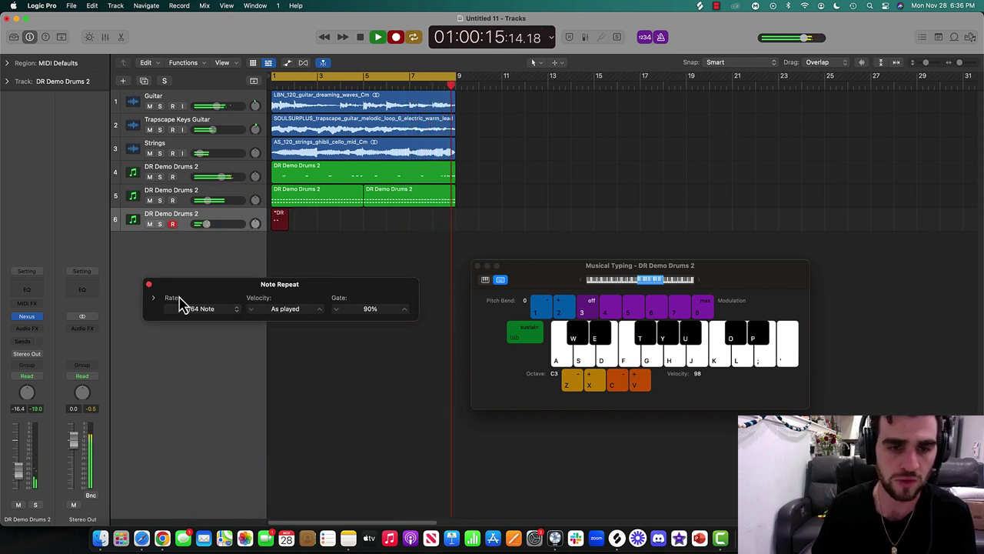
{"action": "key", "text": "space"}
{"action": "left_click", "coordinate": [148, 284]}
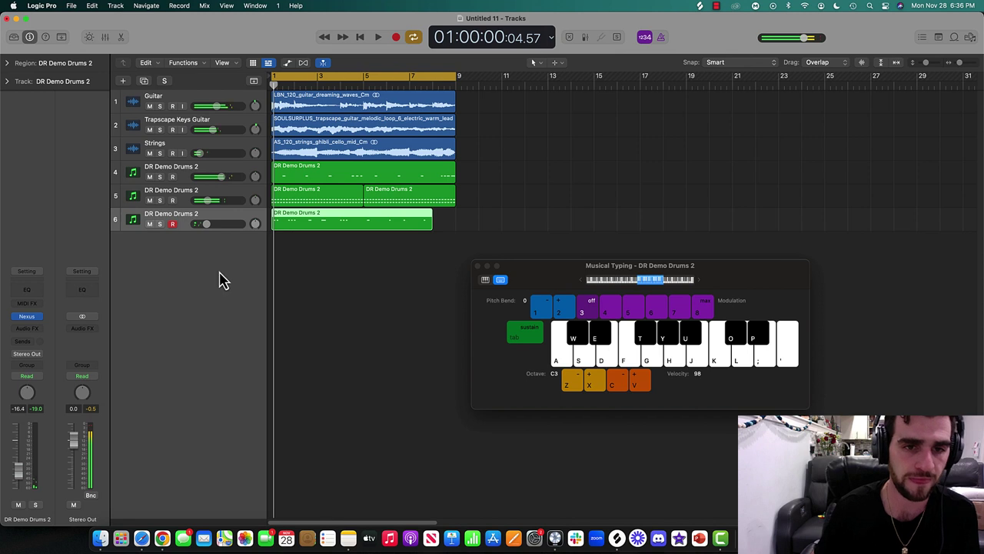
- Close Musical Typing, extend the new region on track 6 to bar 9 and briefly play the arrangement
{"action": "left_click", "coordinate": [477, 267]}
{"action": "left_click_drag", "start_coordinate": [429, 228], "coordinate": [446, 226]}
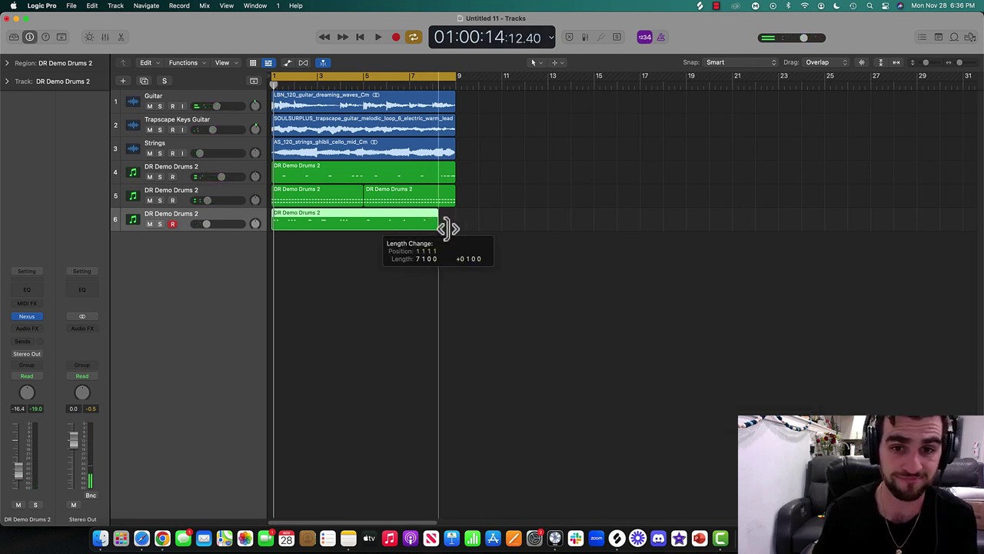
{"action": "left_click", "coordinate": [406, 272]}
{"action": "key", "text": "space"}
{"action": "key", "text": "space"}
- Rename track 5 as HH and track 6 as HH rolls, and start playback
{"action": "left_click", "coordinate": [181, 190]}
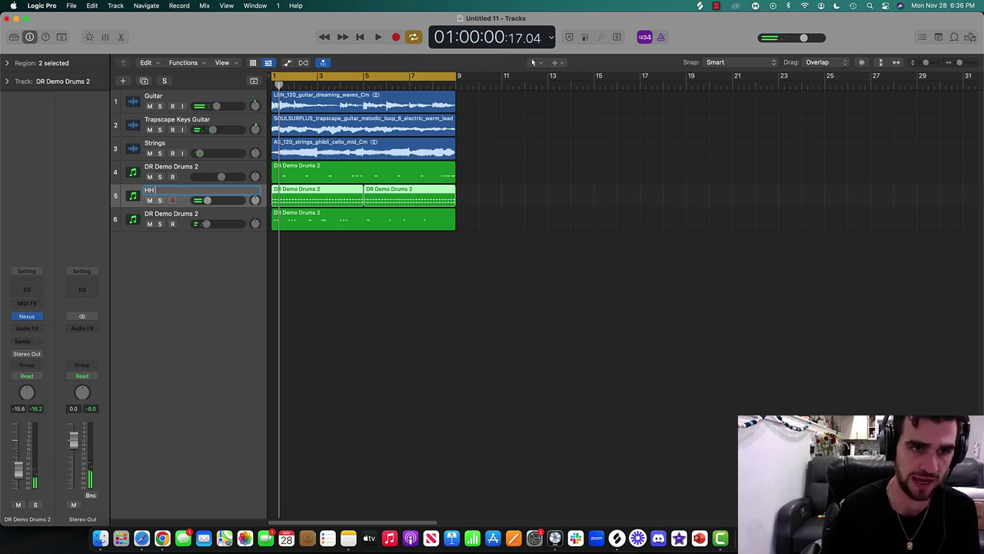
{"action": "double_click", "coordinate": [178, 214]}
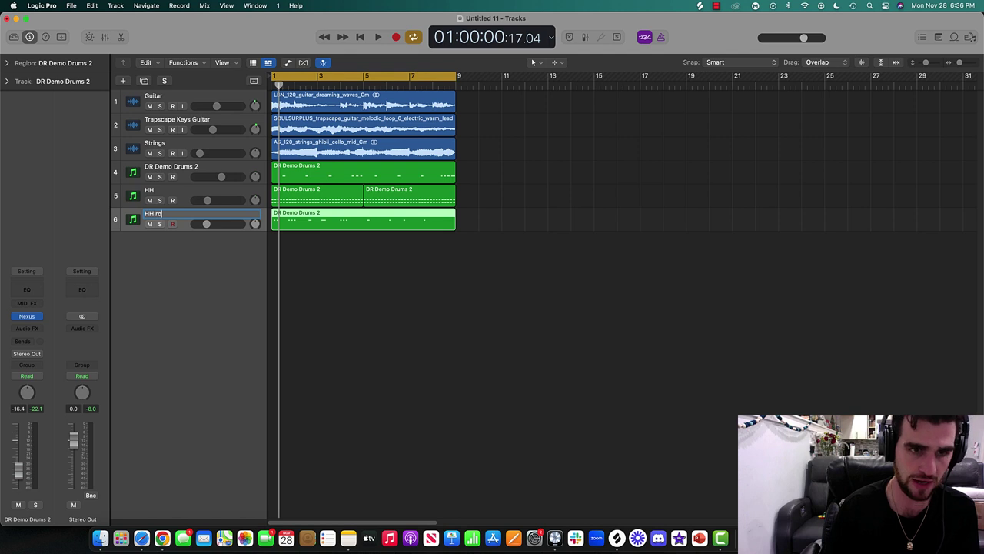
{"action": "key", "text": "Return"}
{"action": "key", "text": "space"}
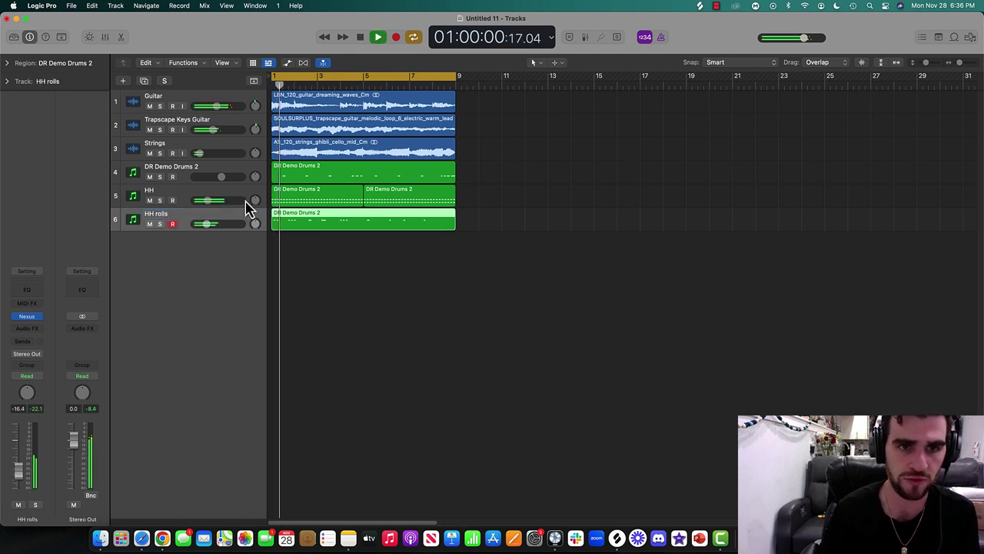
- Pan the HH rolls track to +5 and lower the volumes of HH, HH rolls and DR Demo Drums 2 during playback
{"action": "left_click_drag", "start_coordinate": [254, 206], "coordinate": [254, 201]}
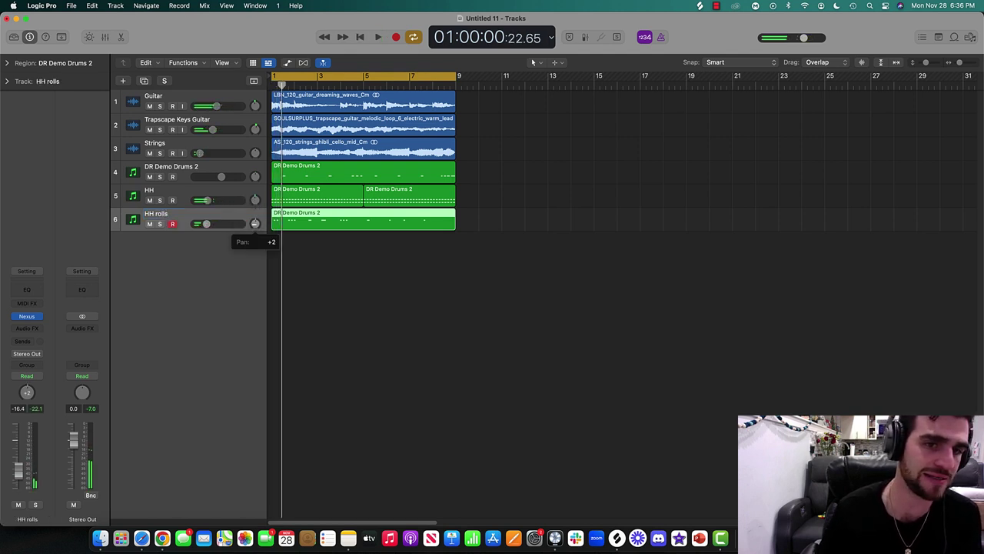
{"action": "key", "text": "space"}
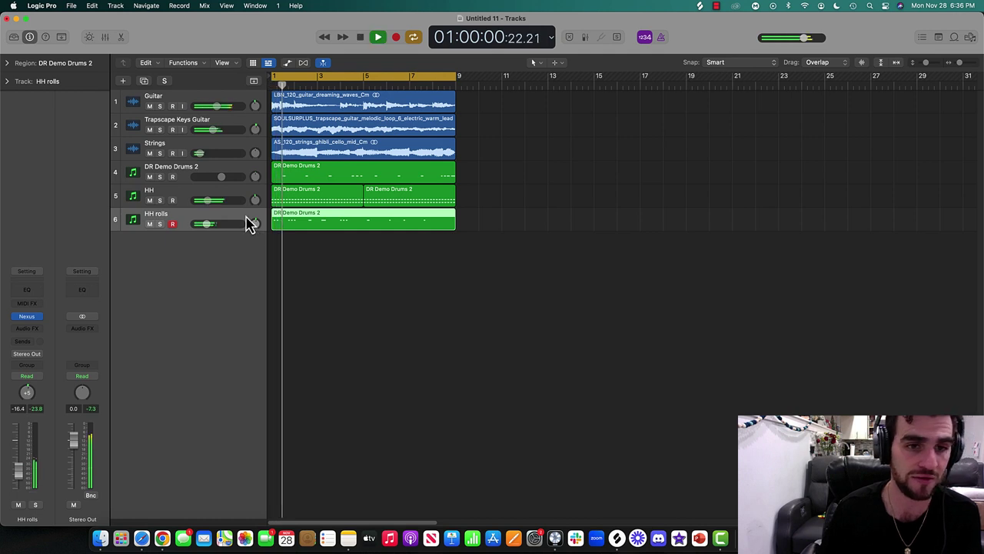
{"action": "left_click_drag", "start_coordinate": [208, 200], "coordinate": [205, 223]}
{"action": "left_click_drag", "start_coordinate": [206, 200], "coordinate": [214, 177]}
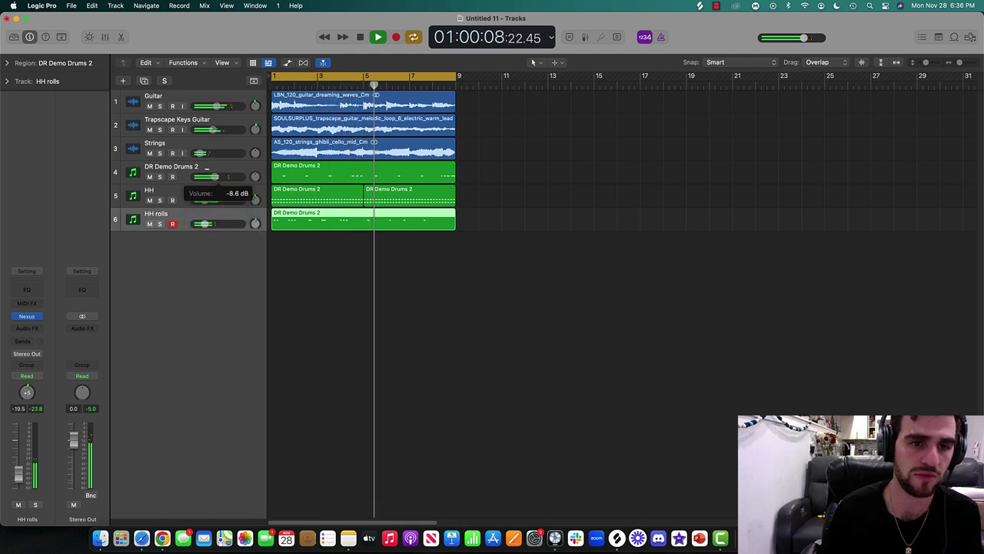
- Rename track 4 as Snare and play the arrangement back to check the balance
{"action": "double_click", "coordinate": [171, 166]}
{"action": "type", "text": "Snare"}
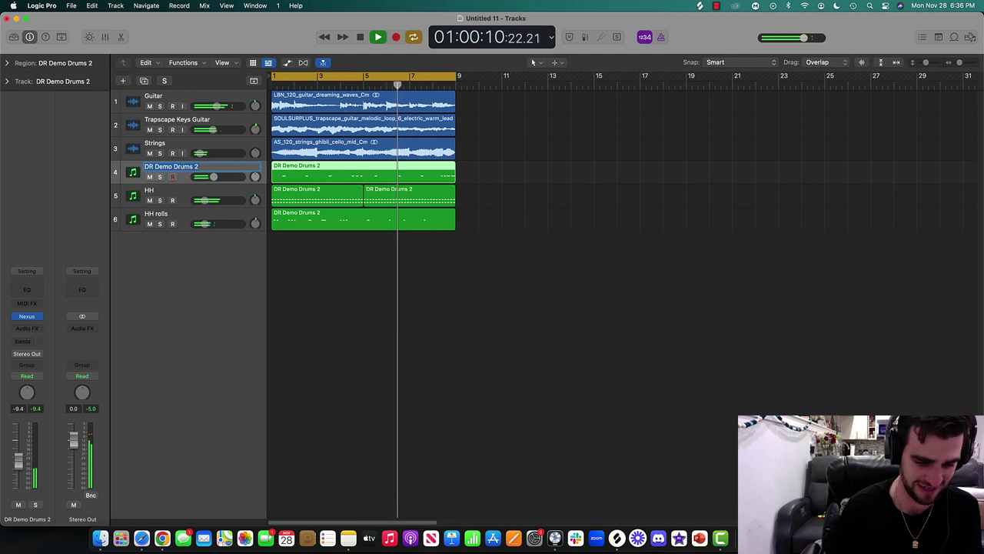
{"action": "key", "text": "Return"}
{"action": "key", "text": "space"}
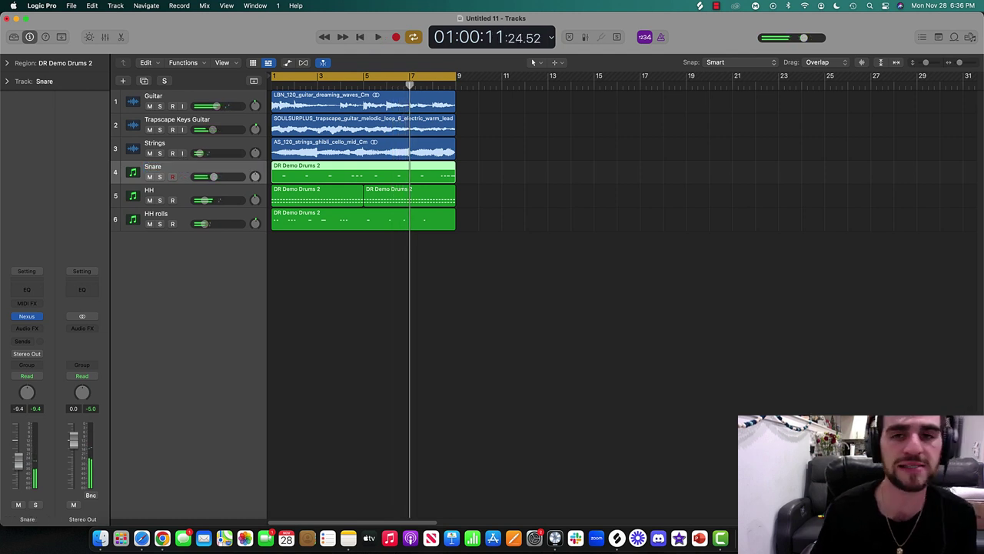
{"action": "key", "text": "Return"}
{"action": "key", "text": "space"}
{"action": "left_click", "coordinate": [492, 300]}
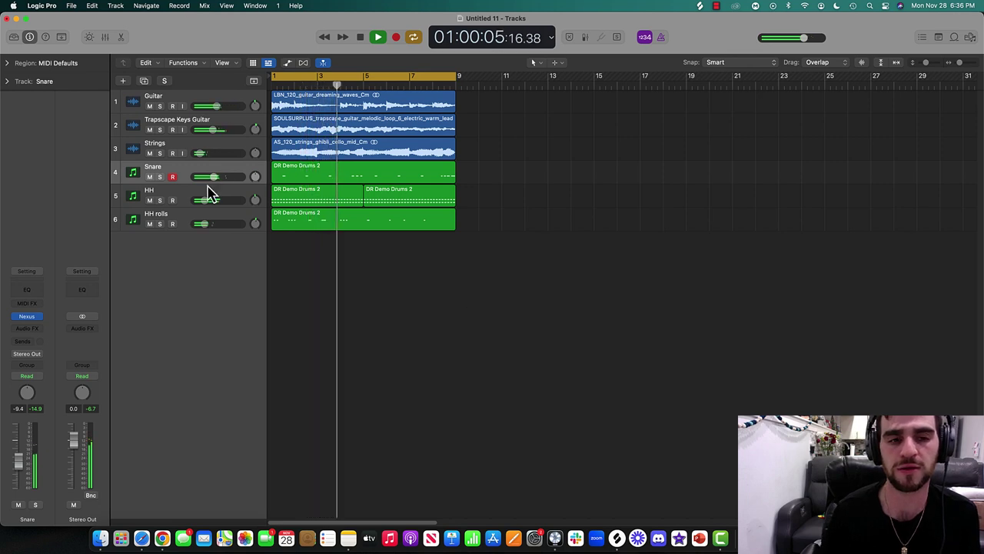
{"action": "key", "text": "space"}
- Create a software instrument track with a stereo Ultrabeat (Drum Machine)
{"action": "left_click", "coordinate": [123, 80]}
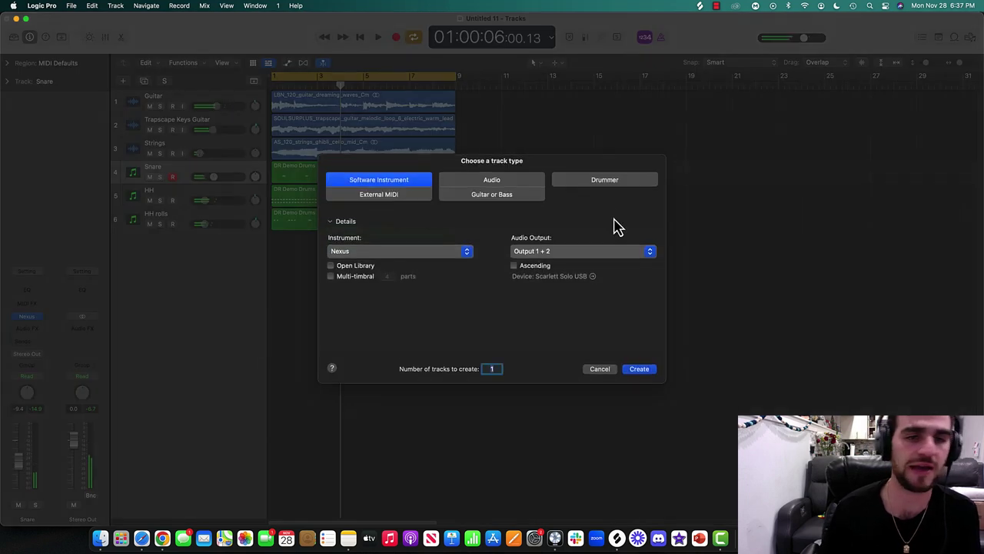
{"action": "left_click", "coordinate": [388, 252]}
{"action": "mouse_move", "coordinate": [407, 420]}
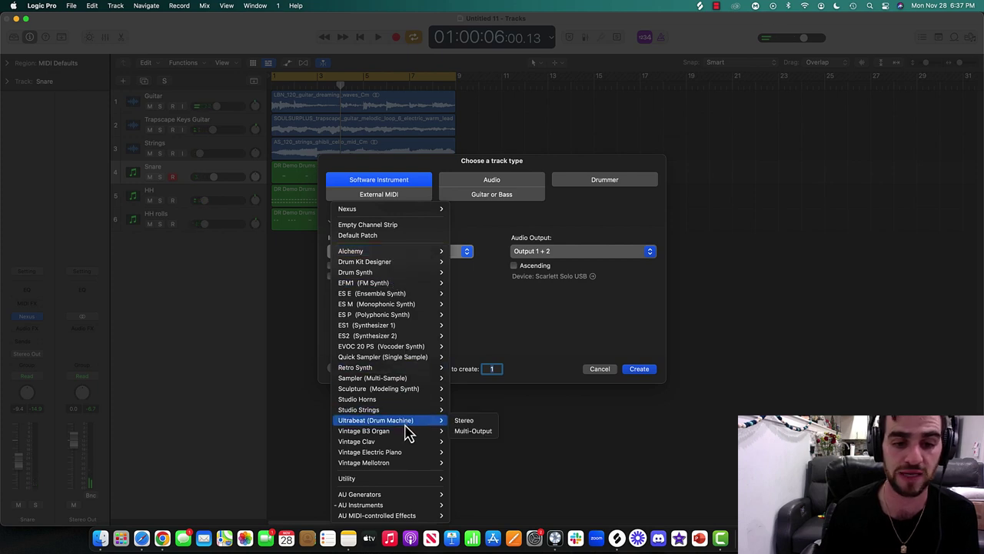
{"action": "left_click", "coordinate": [478, 422]}
{"action": "left_click", "coordinate": [639, 371]}
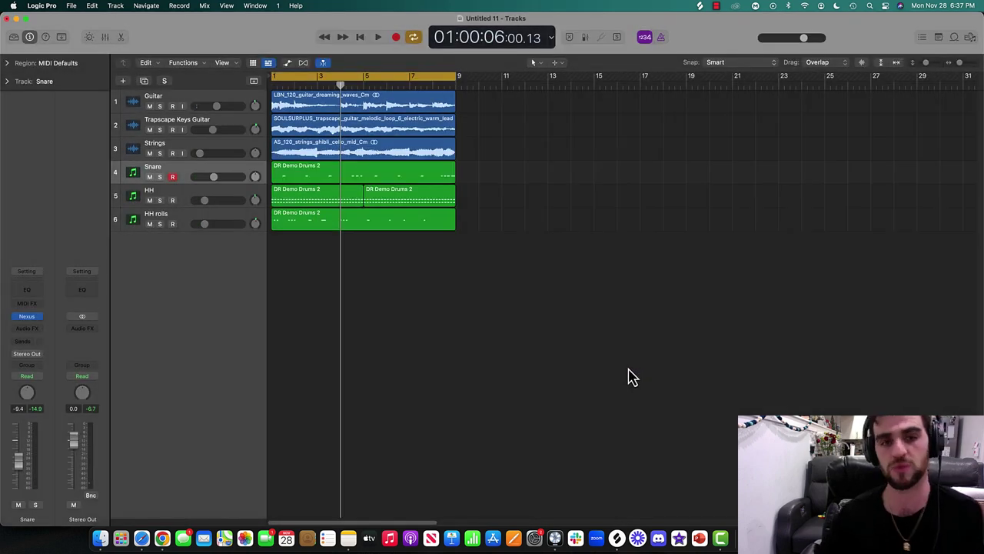
- Load the Murda Beatz preset in Ultrabeat
{"action": "left_click", "coordinate": [375, 151]}
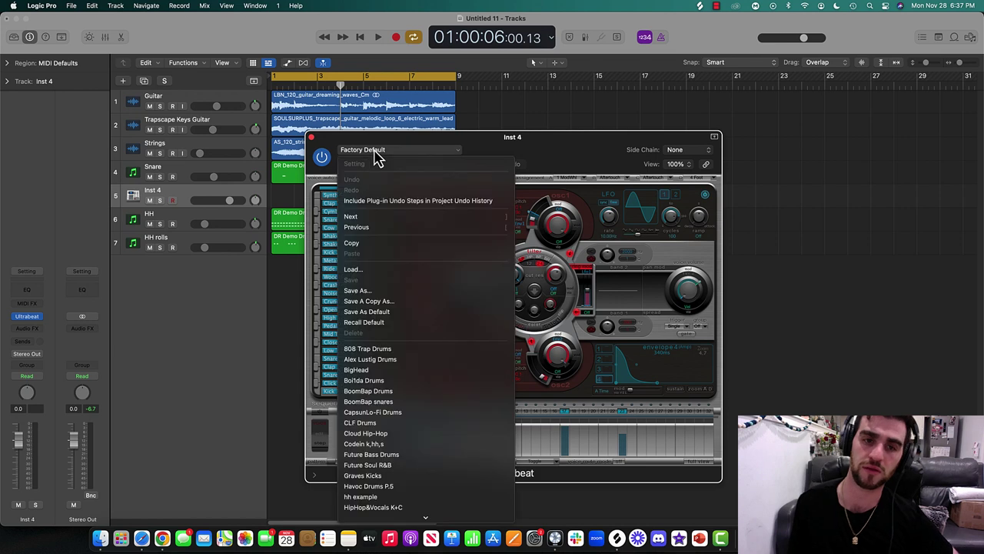
{"action": "scroll", "coordinate": [416, 219], "scroll_direction": "down", "scroll_amount": 5}
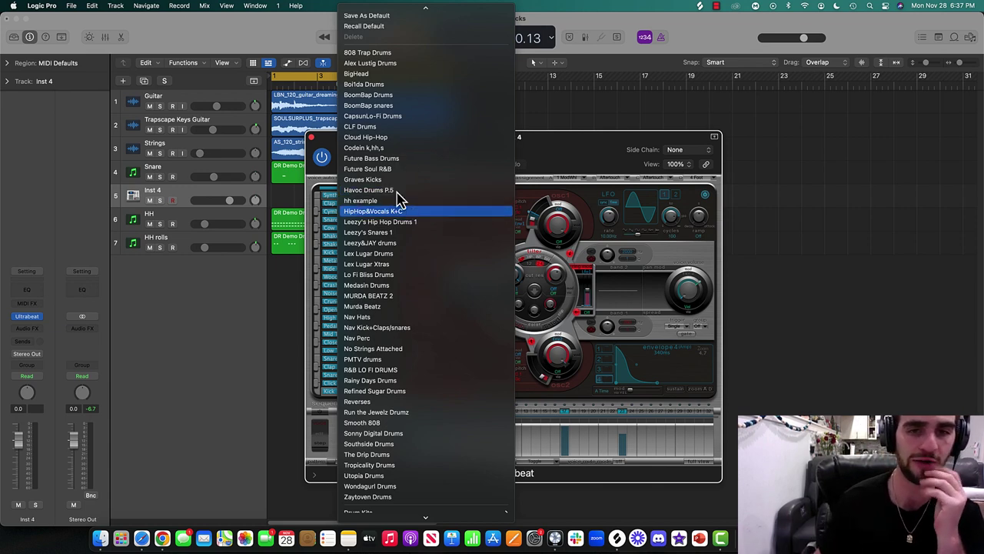
{"action": "scroll", "coordinate": [436, 217], "scroll_direction": "down", "scroll_amount": 1}
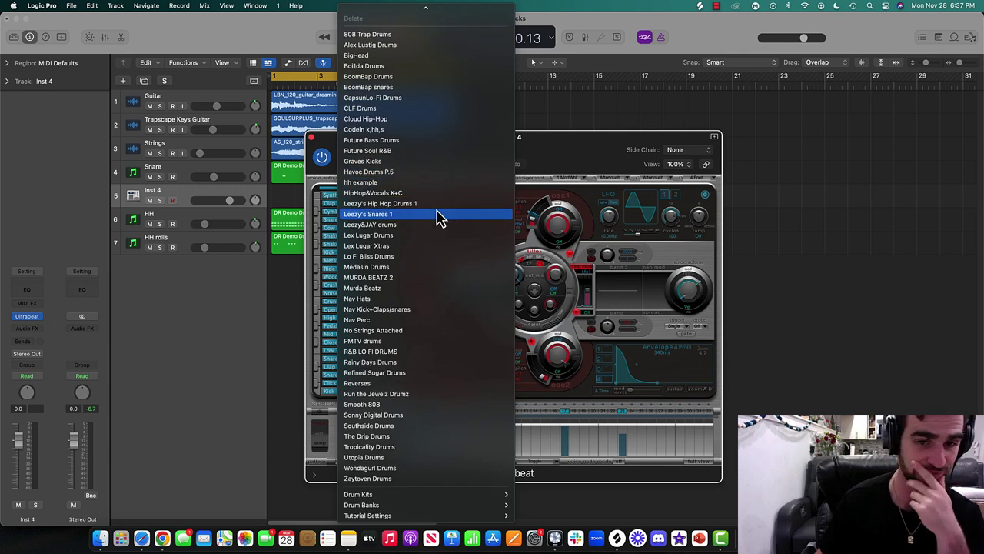
{"action": "left_click", "coordinate": [398, 293]}
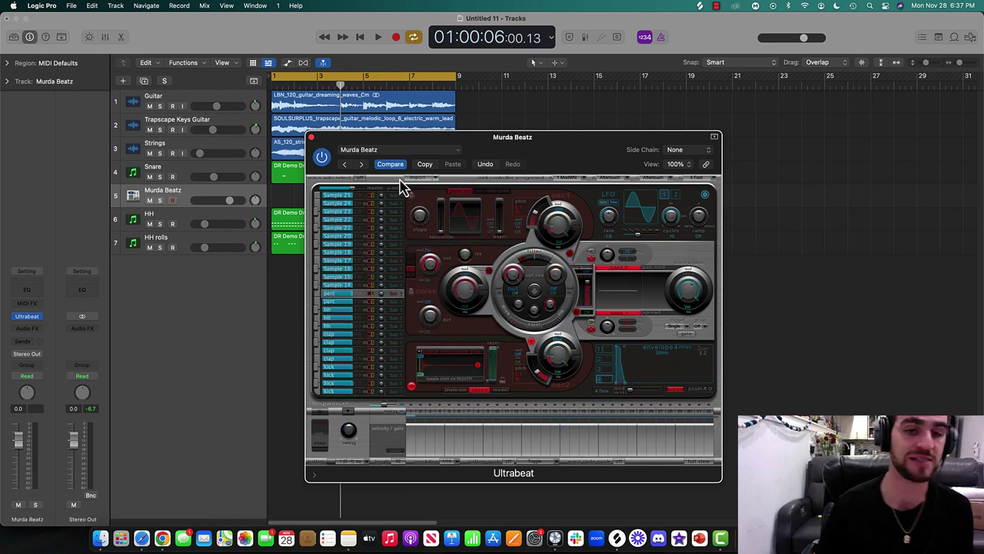
- Audition the Murda Beatz sounds over playback with Musical Typing at octave C1, set the track's volume to -7.2 dB and close the Ultrabeat window
{"action": "key", "text": "super+k"}
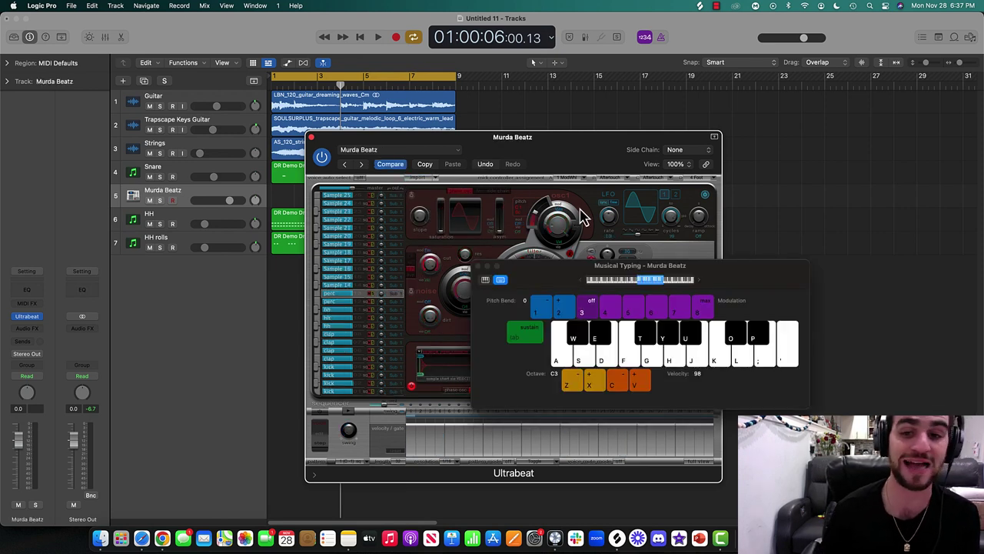
{"action": "key", "text": "a"}
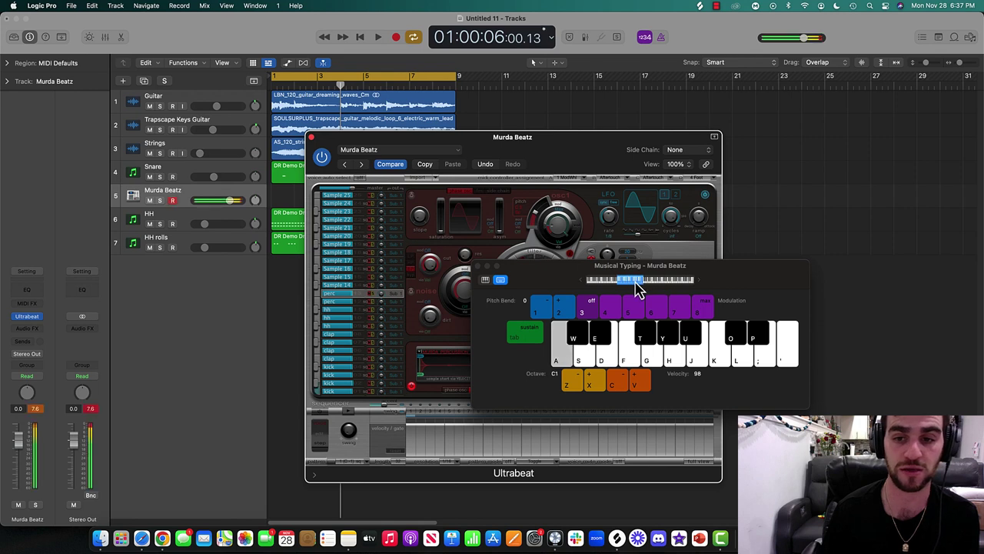
{"action": "left_click_drag", "start_coordinate": [227, 203], "coordinate": [215, 209]}
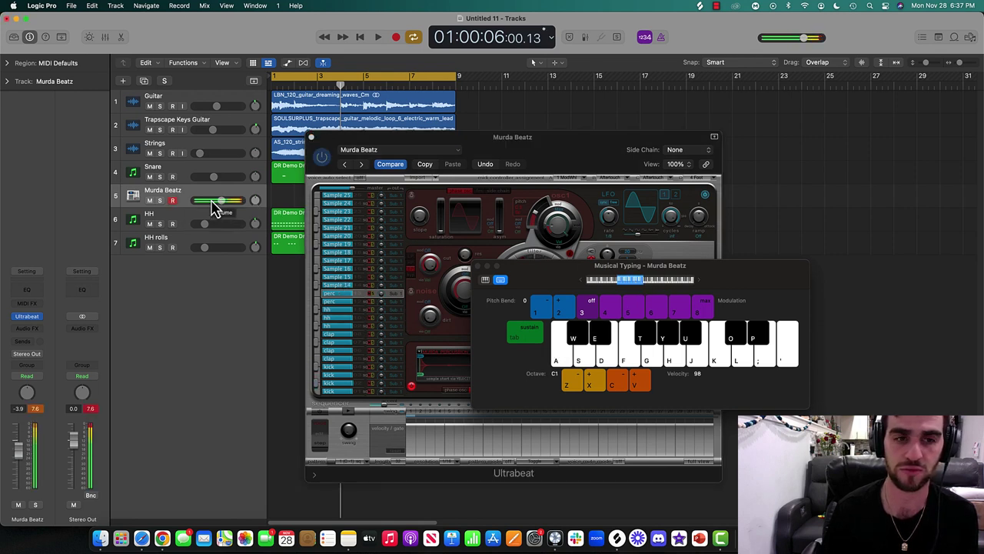
{"action": "key", "text": "space"}
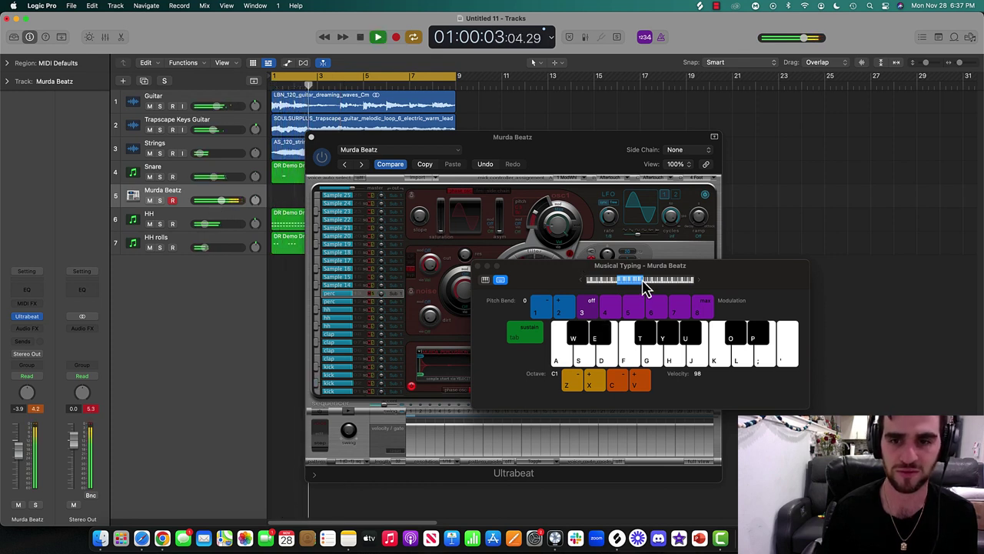
{"action": "left_click_drag", "start_coordinate": [640, 280], "coordinate": [629, 279]}
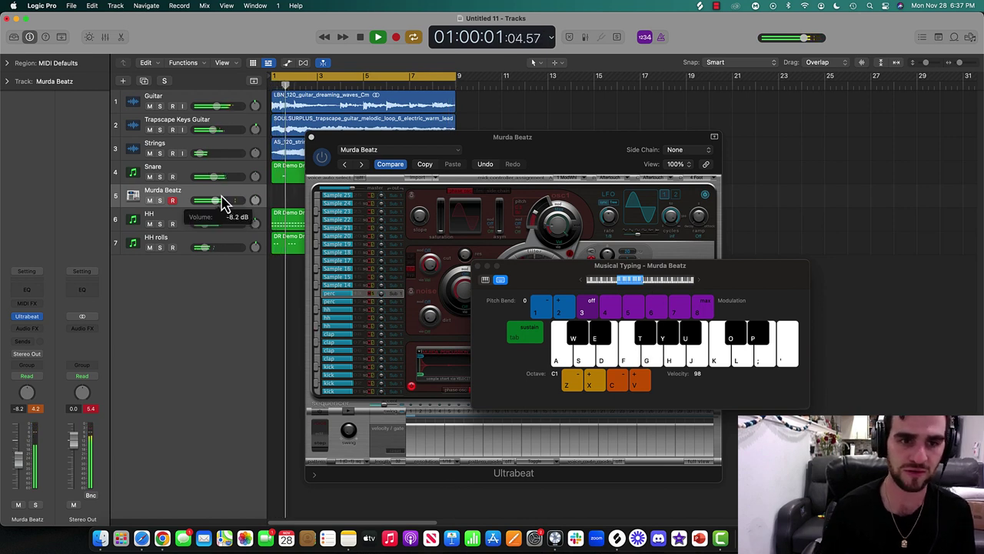
{"action": "left_click", "coordinate": [313, 138]}
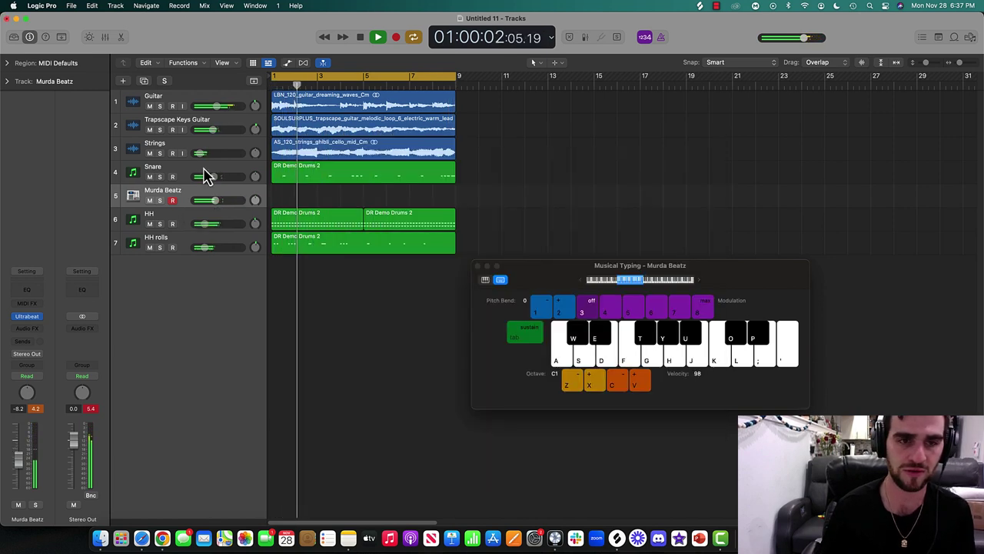
{"action": "left_click", "coordinate": [477, 266]}
{"action": "key", "text": "super+k"}
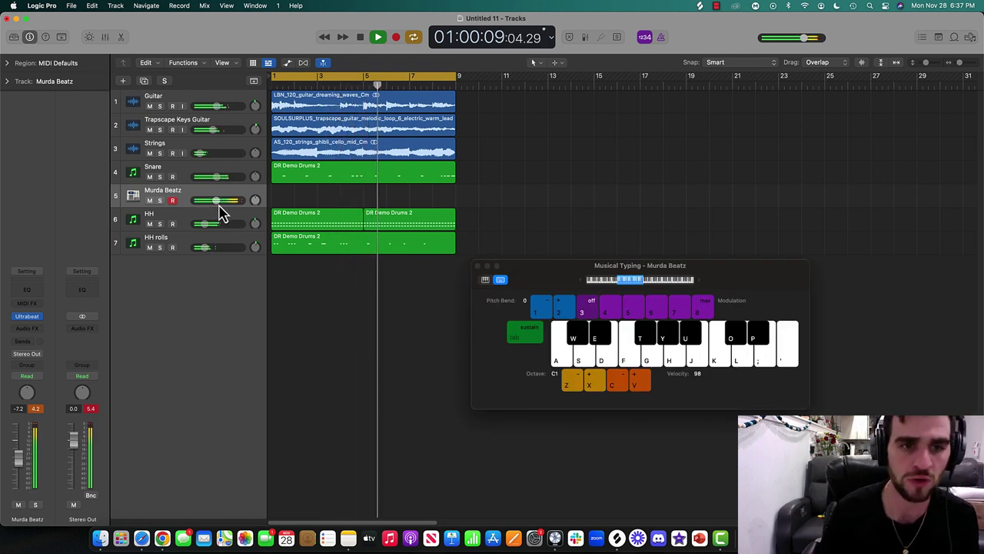
{"action": "key", "text": "space"}
{"action": "key", "text": "r"}
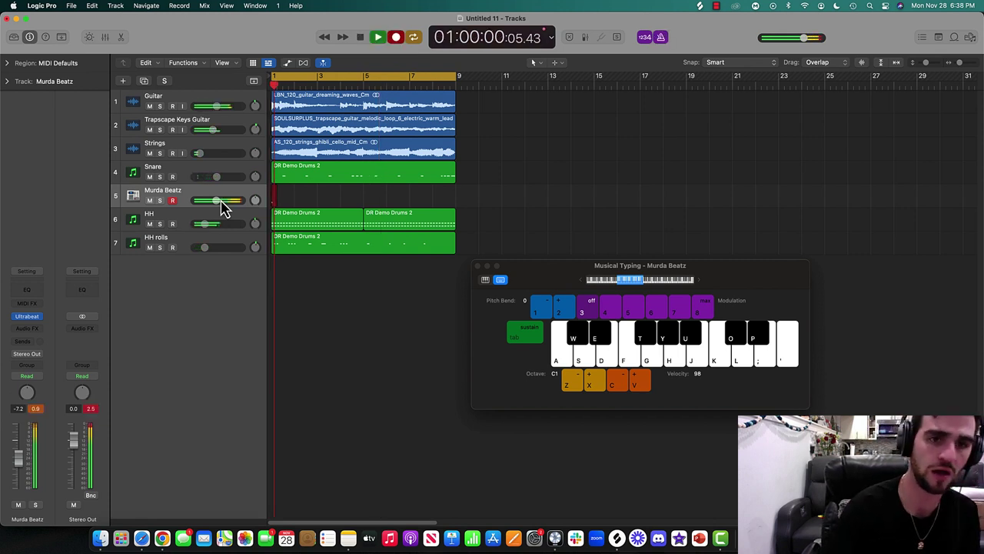
{"action": "key", "text": "w"}
{"action": "key", "text": "space"}
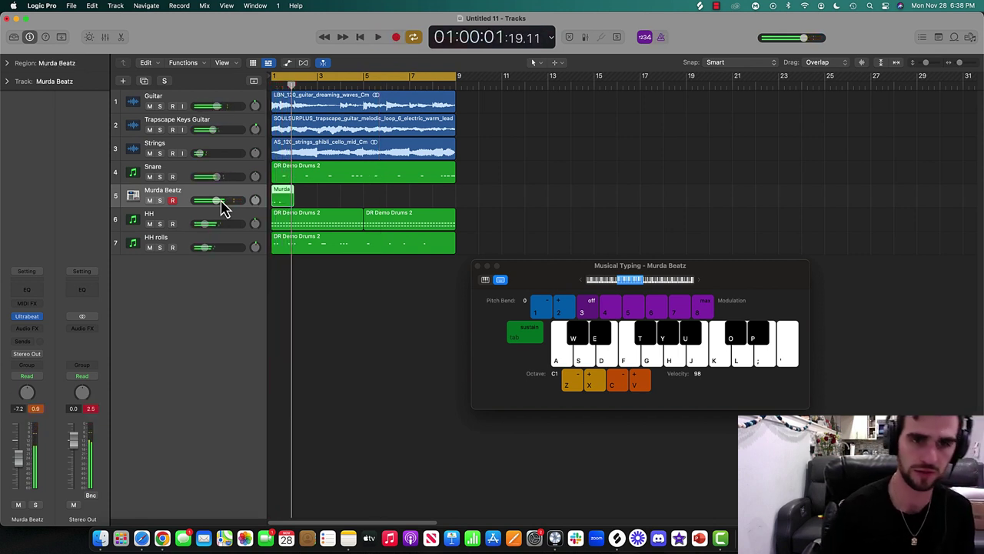
{"action": "key", "text": "Delete"}
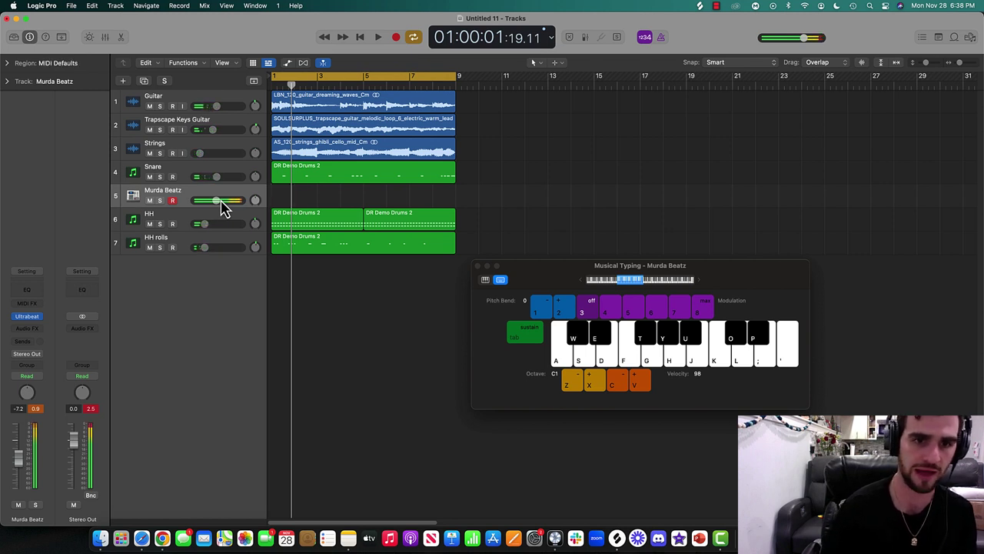
- Record a C#1 kick pattern on the Murda Beatz track across bars 1 to 8 and close Musical Typing
{"action": "key", "text": "r"}
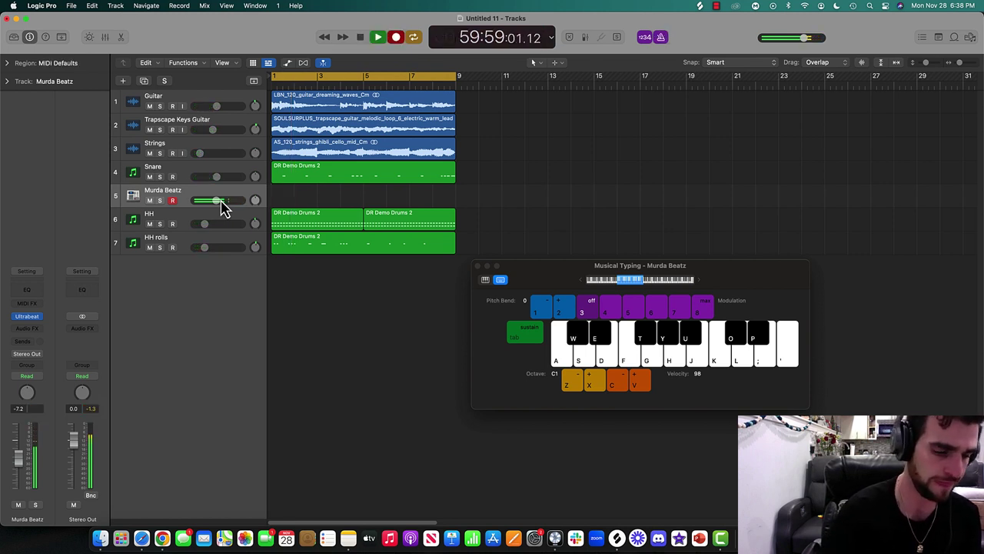
{"action": "key", "text": "w"}
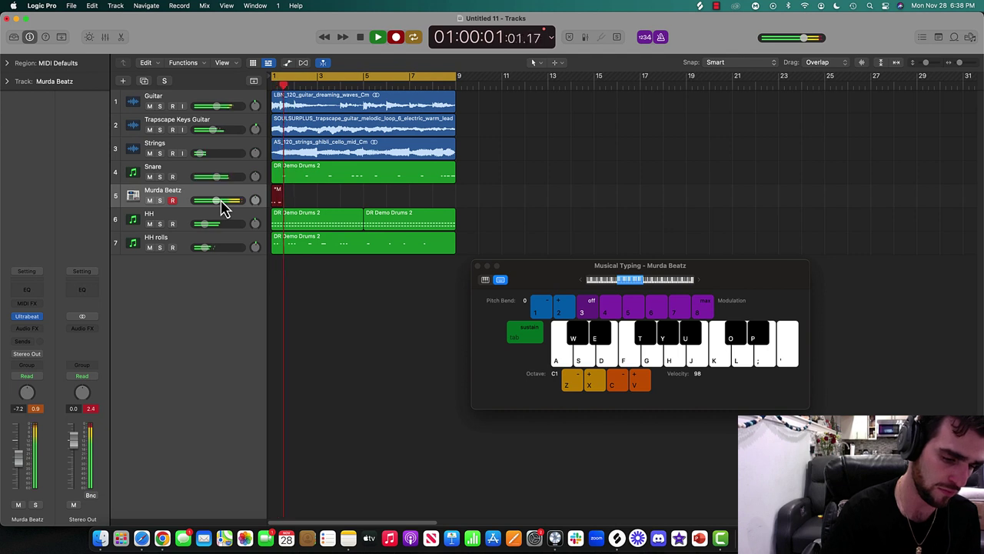
{"action": "key", "text": "w"}
{"action": "key", "text": "w"}
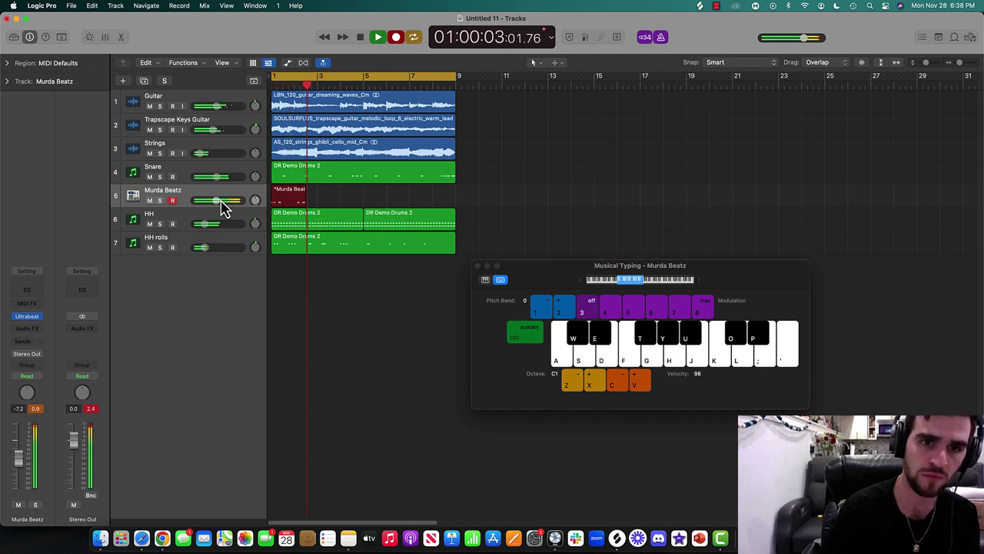
{"action": "key", "text": "w"}
{"action": "key", "text": "w"}
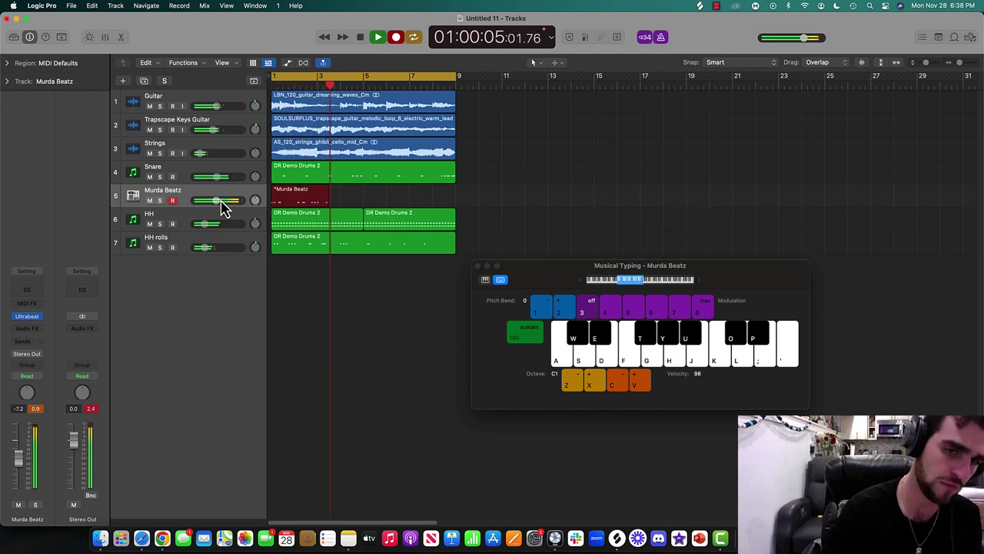
{"action": "key", "text": "w"}
{"action": "key", "text": "w"}
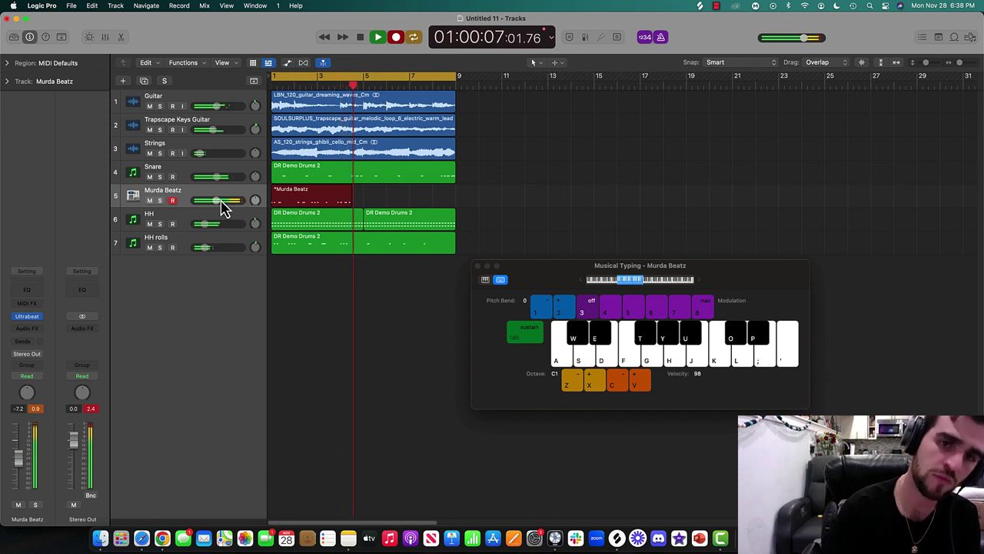
{"action": "key", "text": "w"}
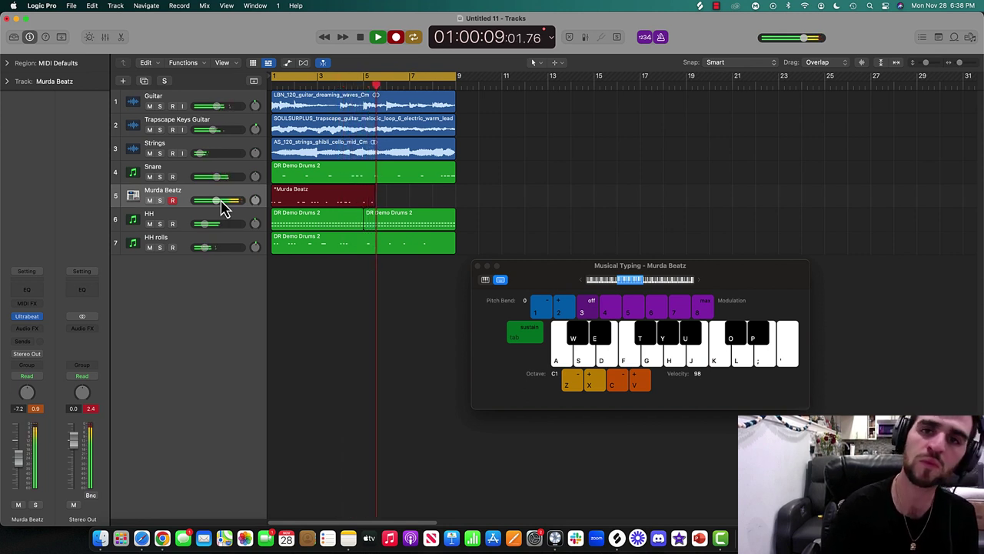
{"action": "key", "text": "w"}
{"action": "key", "text": "w"}
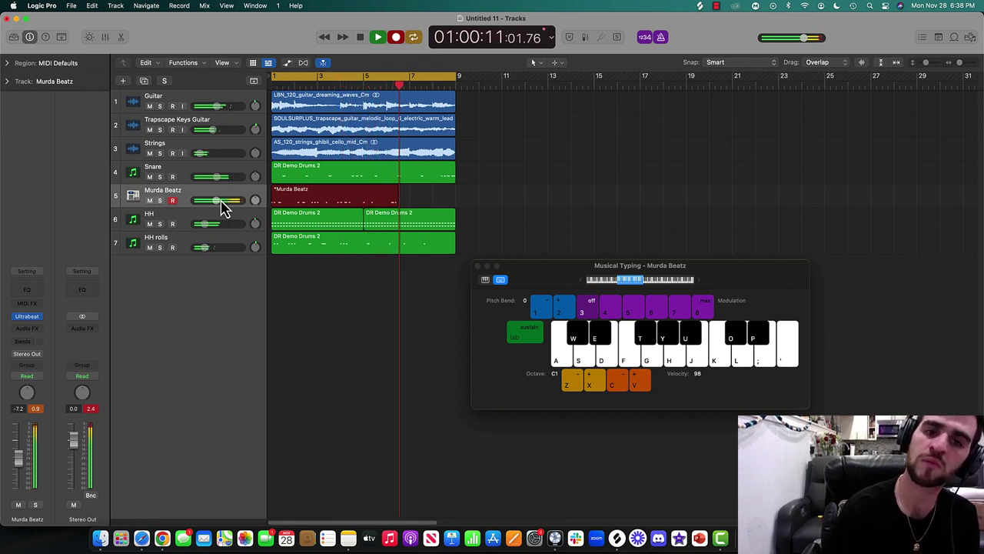
{"action": "key", "text": "w"}
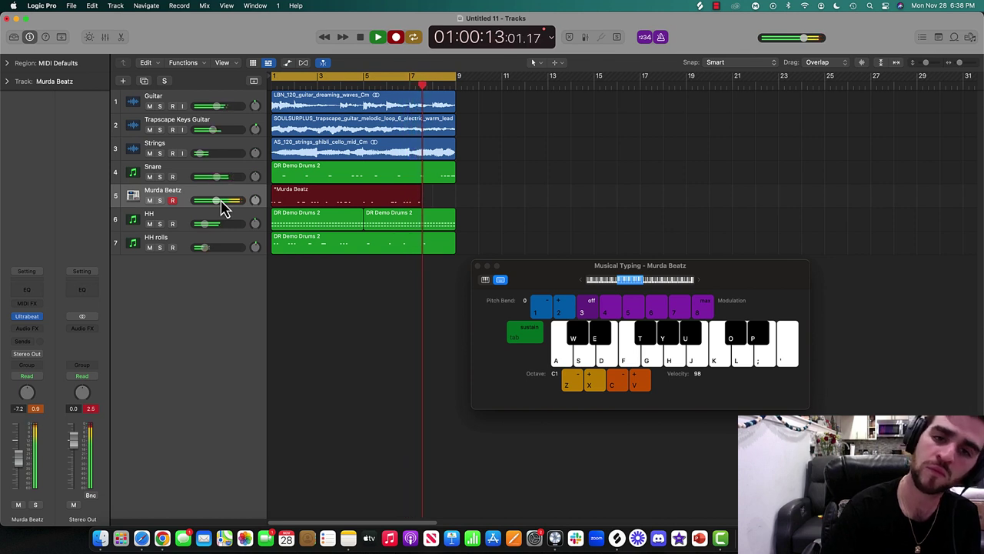
{"action": "key", "text": "w"}
{"action": "key", "text": "w"}
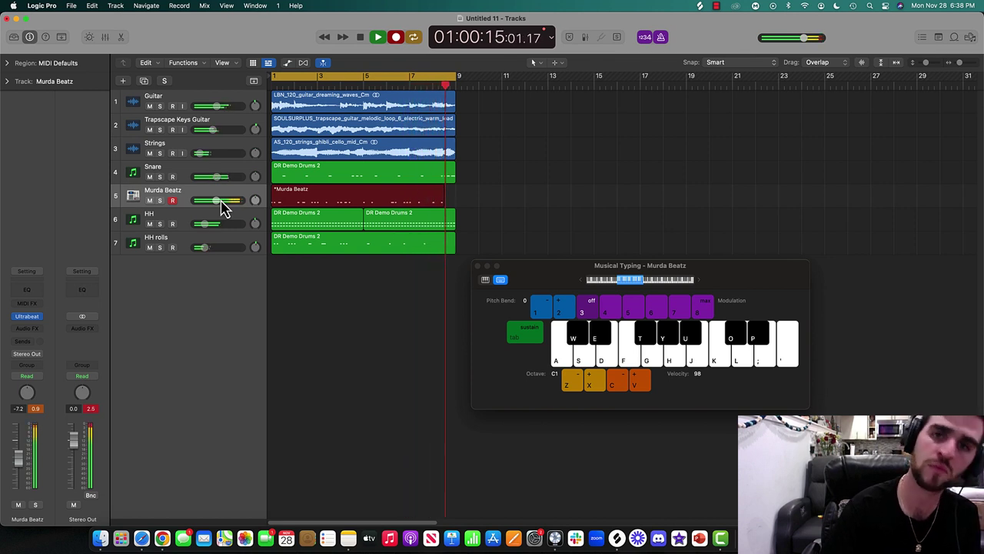
{"action": "key", "text": "space"}
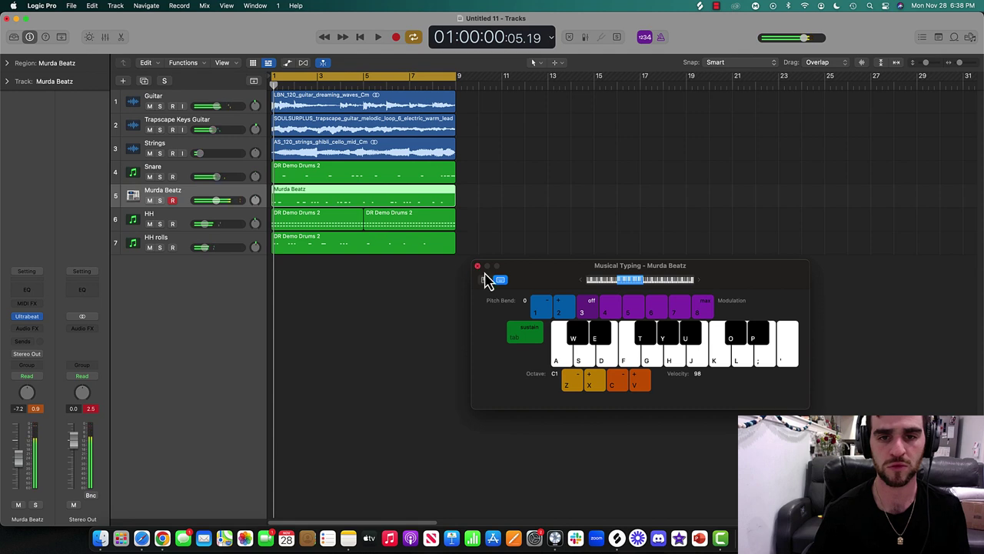
{"action": "left_click", "coordinate": [477, 265]}
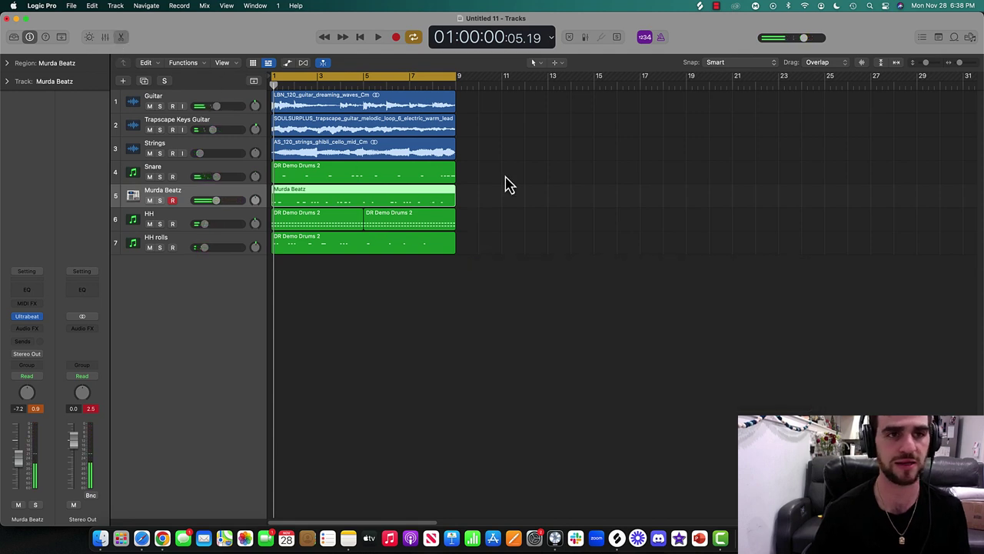
- Open the recorded Murda Beatz region in the Piano Roll
{"action": "key", "text": "p"}
{"action": "left_click", "coordinate": [525, 193]}
{"action": "left_click", "coordinate": [448, 204]}
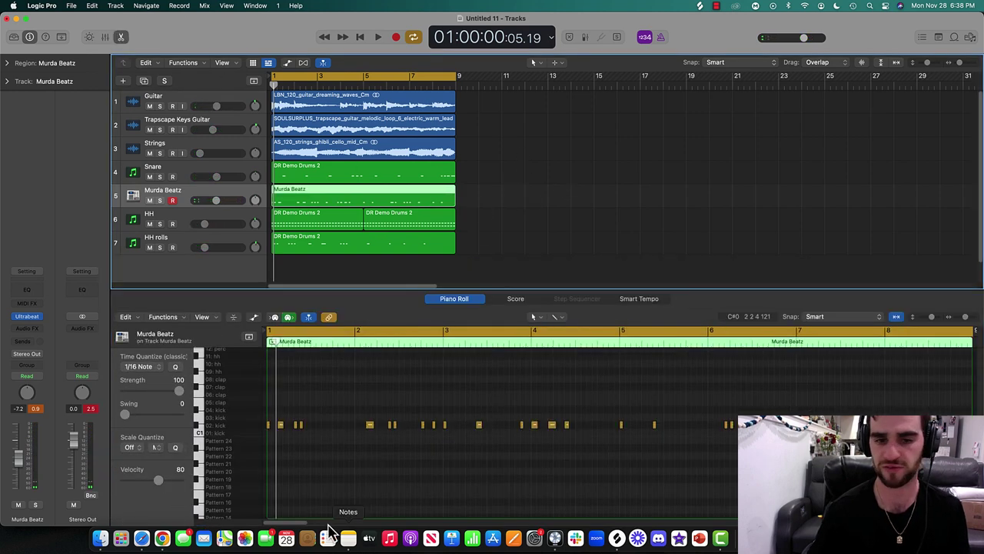
- Check the final notes of the Murda Beatz region in the Piano Roll, start playback and close the editor
{"action": "left_click_drag", "start_coordinate": [291, 523], "coordinate": [325, 522]}
{"action": "left_click", "coordinate": [412, 425]}
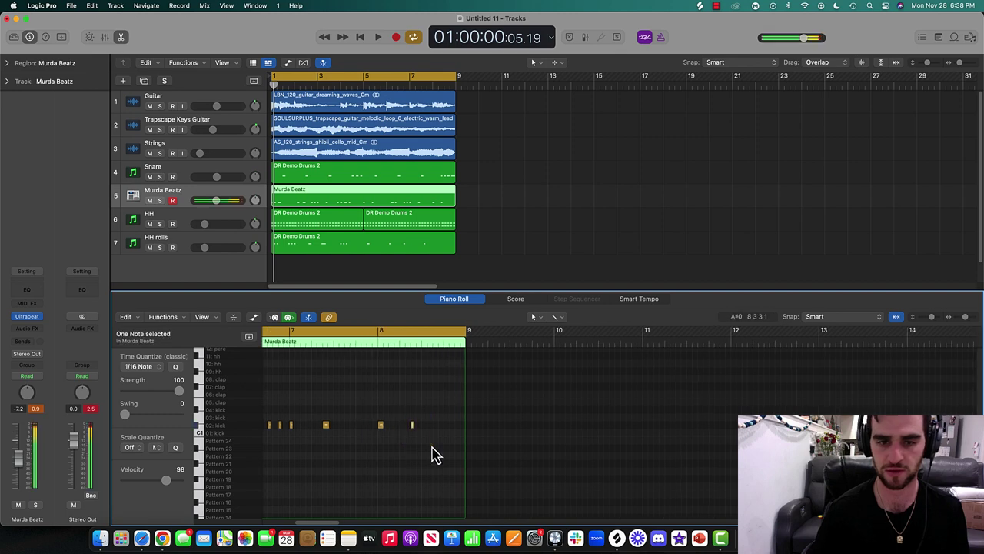
{"action": "key", "text": "space"}
{"action": "key", "text": "p"}
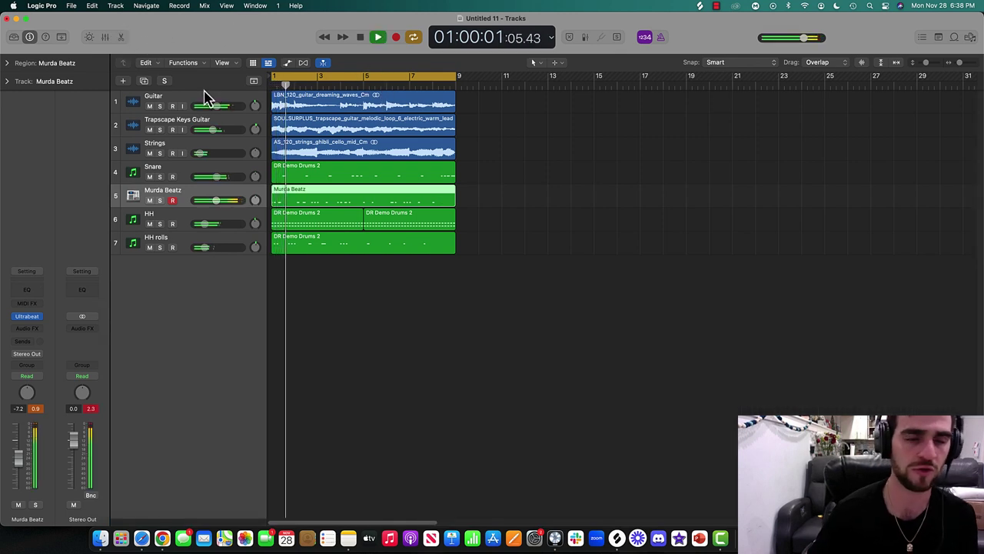
- Rename the Murda Beatz track as Kick
{"action": "double_click", "coordinate": [161, 192]}
{"action": "type", "text": "Kick"}
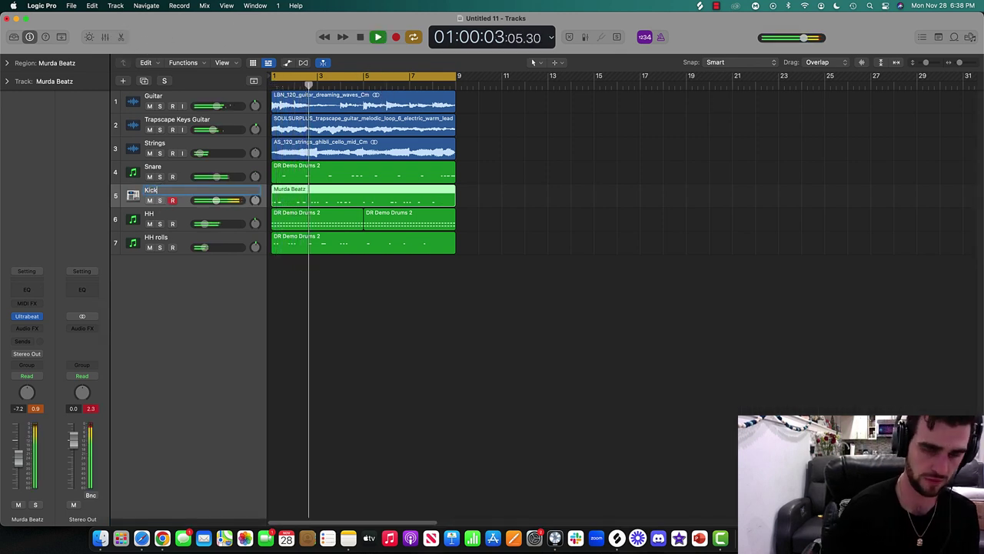
{"action": "key", "text": "Return"}
- Stop playback, delete the recorded region on the Kick track and open Musical Typing
{"action": "key", "text": "space"}
{"action": "key", "text": "Delete"}
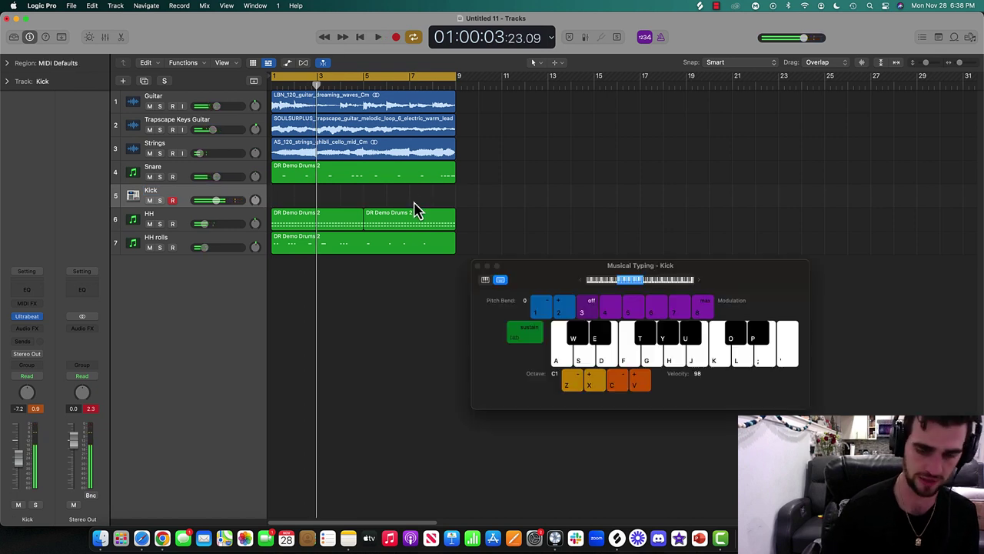
{"action": "key", "text": "super+k"}
{"action": "key", "text": "r"}
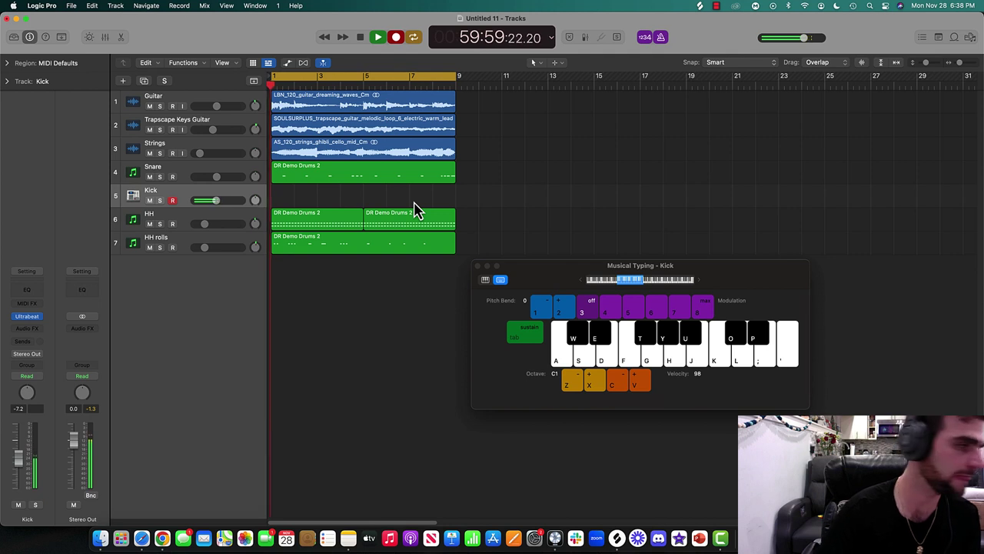
{"action": "key", "text": "a"}
{"action": "key", "text": "a"}
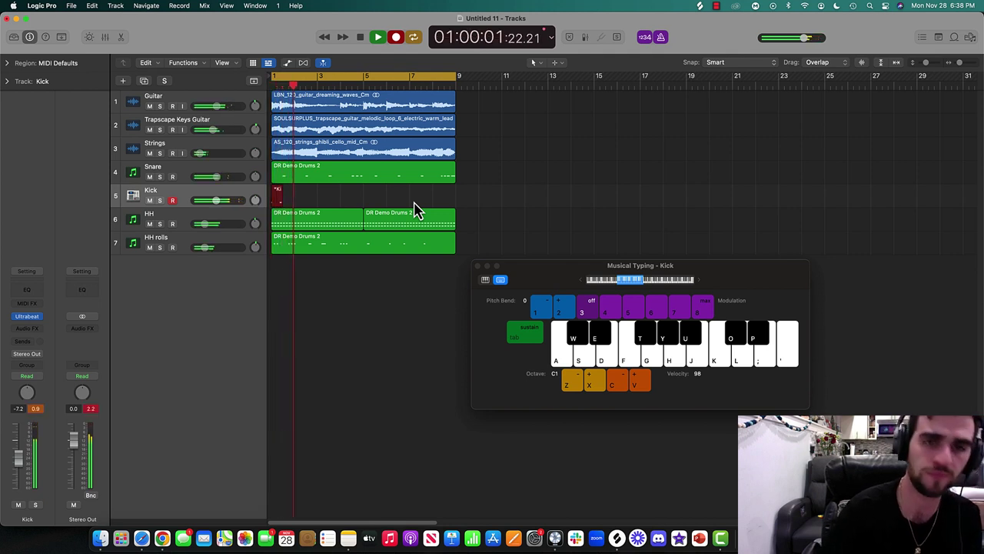
{"action": "key", "text": "a"}
{"action": "key", "text": "a"}
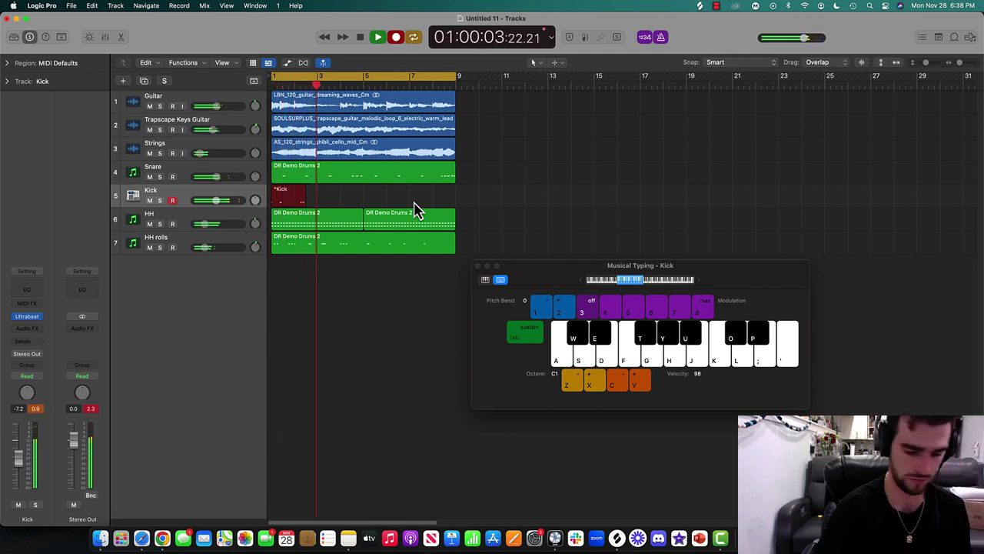
{"action": "key", "text": "space"}
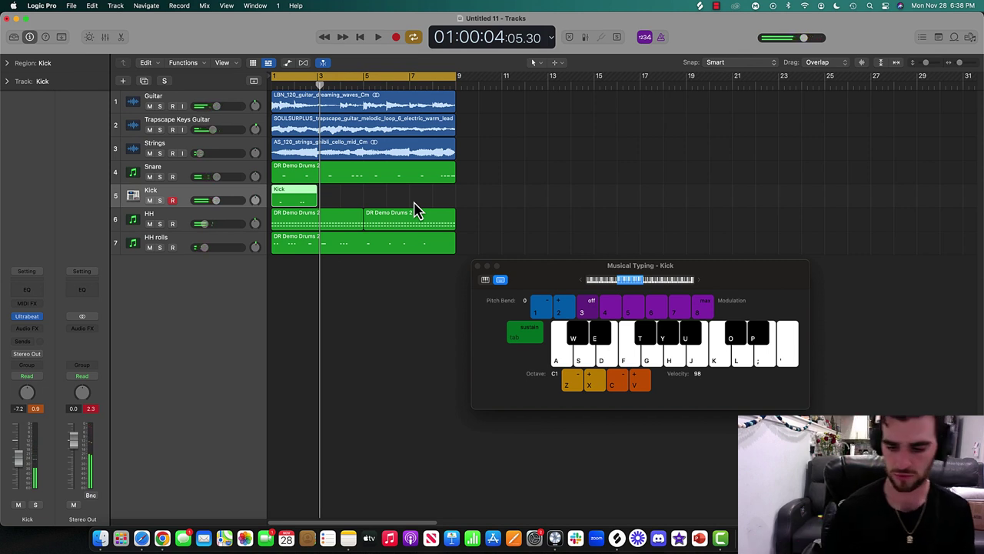
{"action": "key", "text": "Delete"}
- Record a new C#1 kick pattern on the Kick track across bars 1 to 8 using Musical Typing
{"action": "key", "text": "r"}
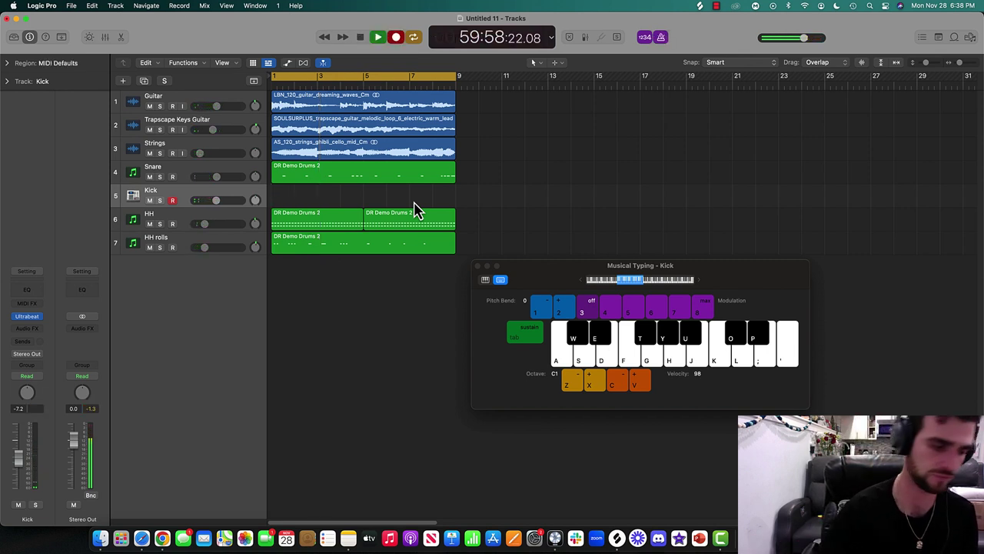
{"action": "key", "text": "a"}
{"action": "key", "text": "a"}
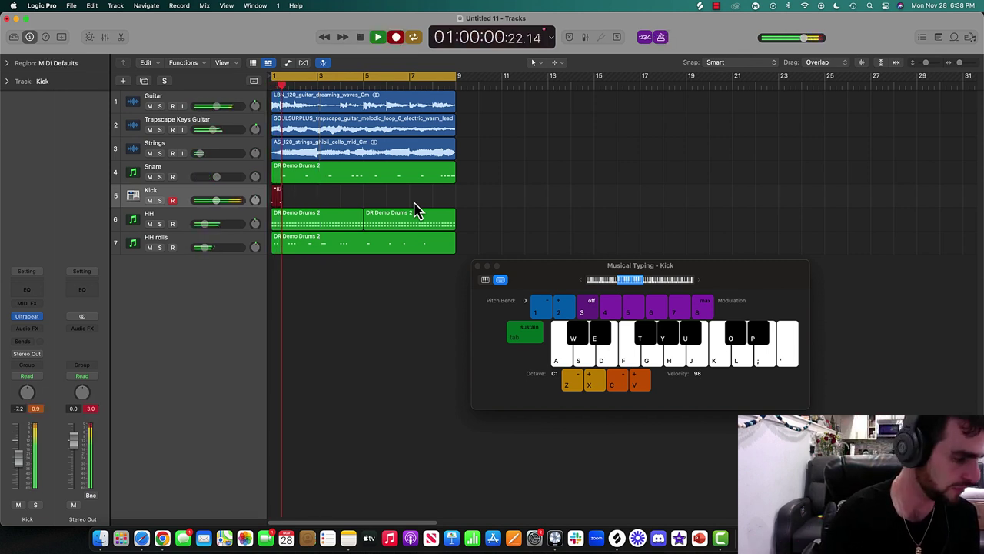
{"action": "key", "text": "w"}
{"action": "key", "text": "w"}
{"action": "key", "text": "w"}
{"action": "key", "text": "w"}
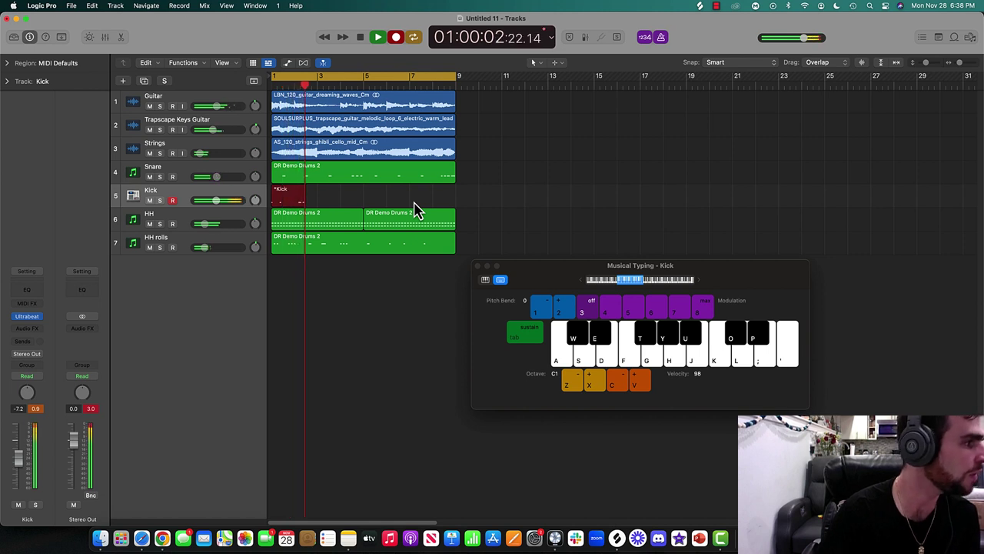
{"action": "key", "text": "w"}
{"action": "key", "text": "w"}
{"action": "key", "text": "w"}
{"action": "key", "text": "w"}
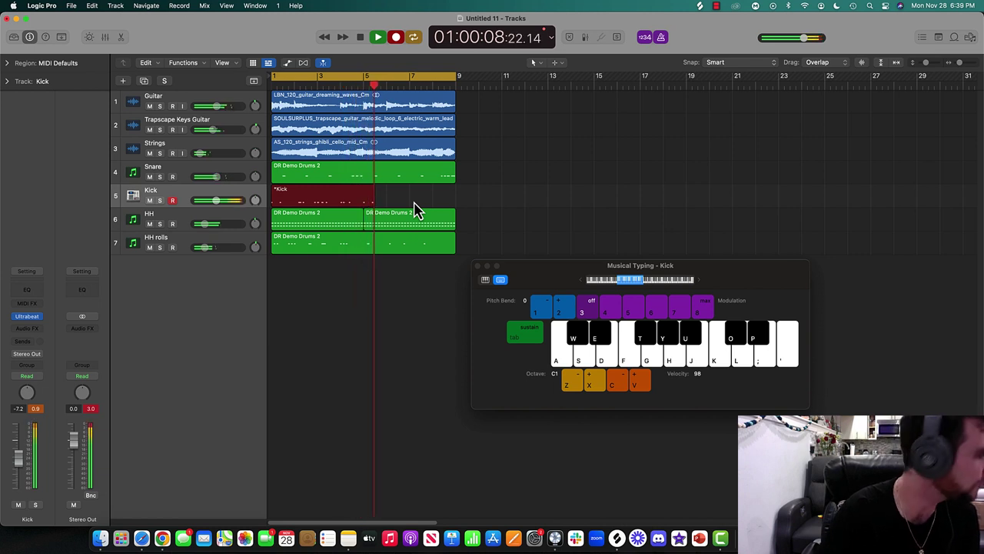
{"action": "key", "text": "w"}
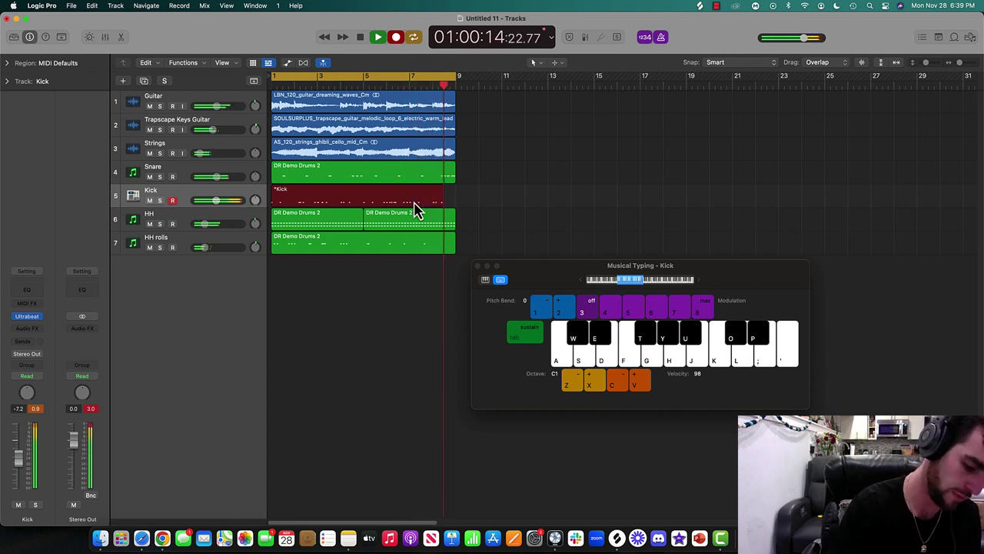
{"action": "key", "text": "space"}
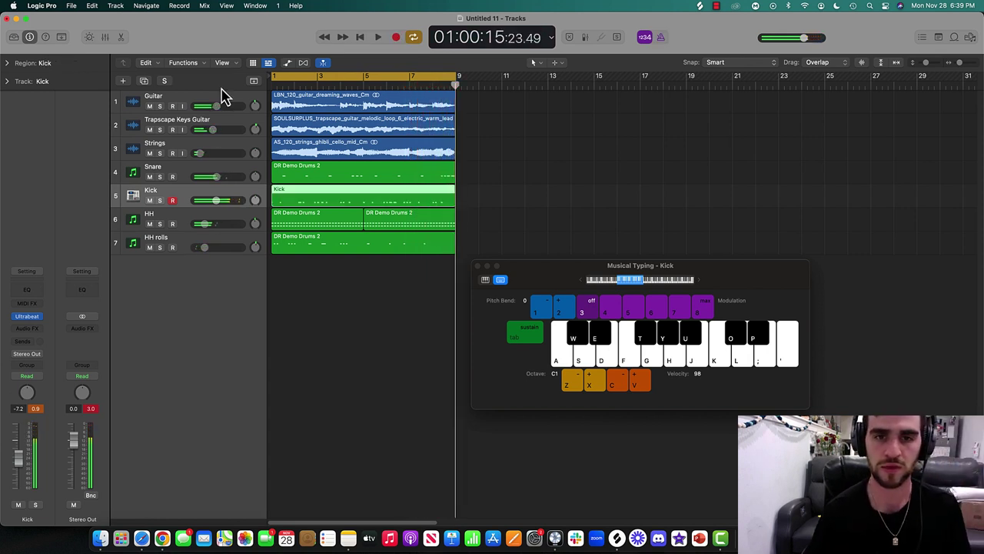
- Review the recorded Kick notes in the Piano Roll during playback and close Musical Typing
{"action": "left_click", "coordinate": [106, 36]}
{"action": "left_click", "coordinate": [105, 36]}
{"action": "left_click", "coordinate": [120, 36]}
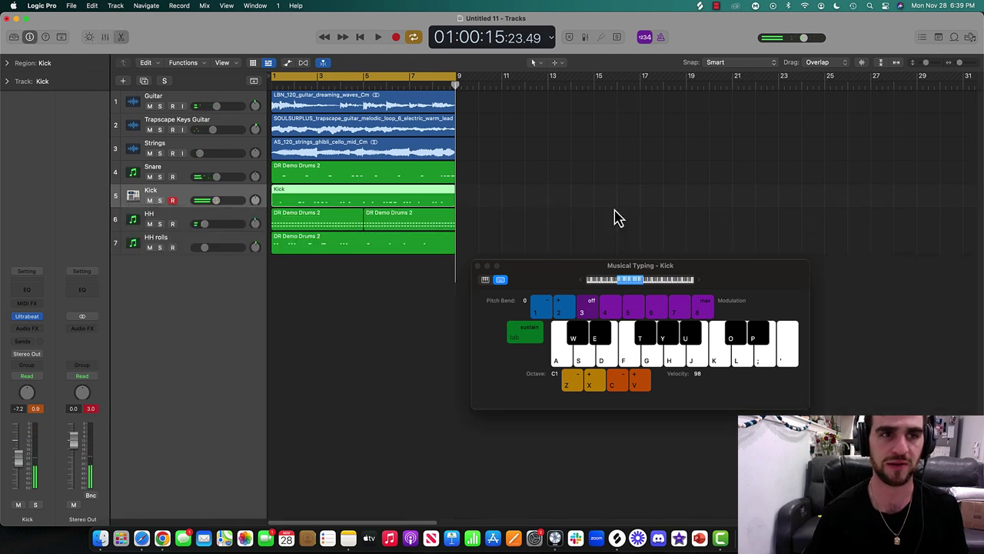
{"action": "left_click_drag", "start_coordinate": [300, 523], "coordinate": [317, 523]}
{"action": "key", "text": "space"}
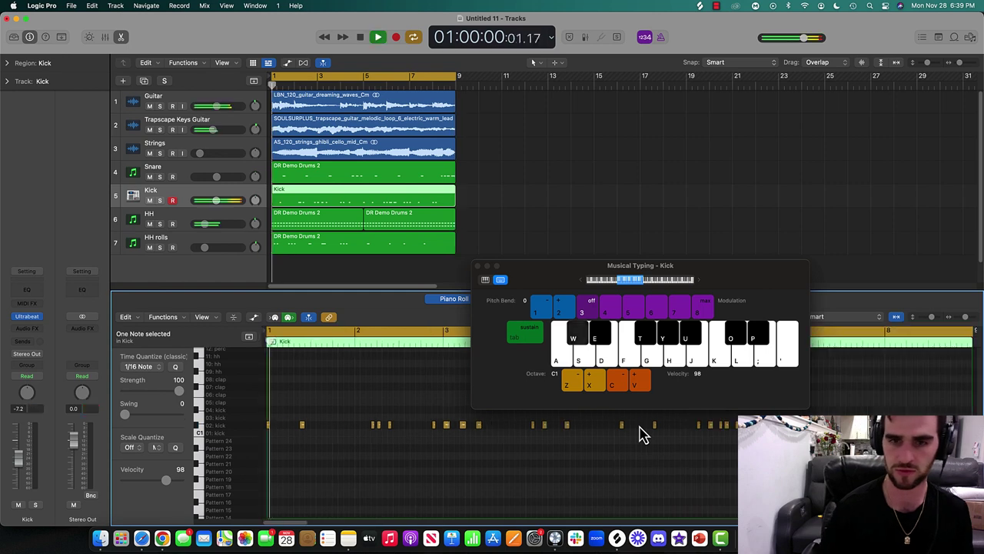
{"action": "left_click", "coordinate": [477, 266]}
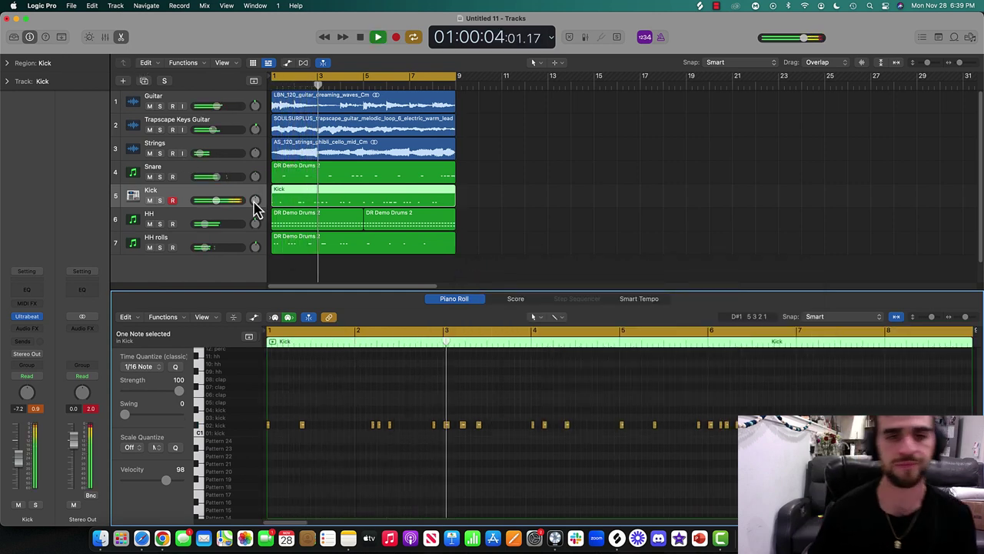
- Move the Kick track above the Snare track, close the Piano Roll and stop playback
{"action": "left_click_drag", "start_coordinate": [176, 202], "coordinate": [182, 174]}
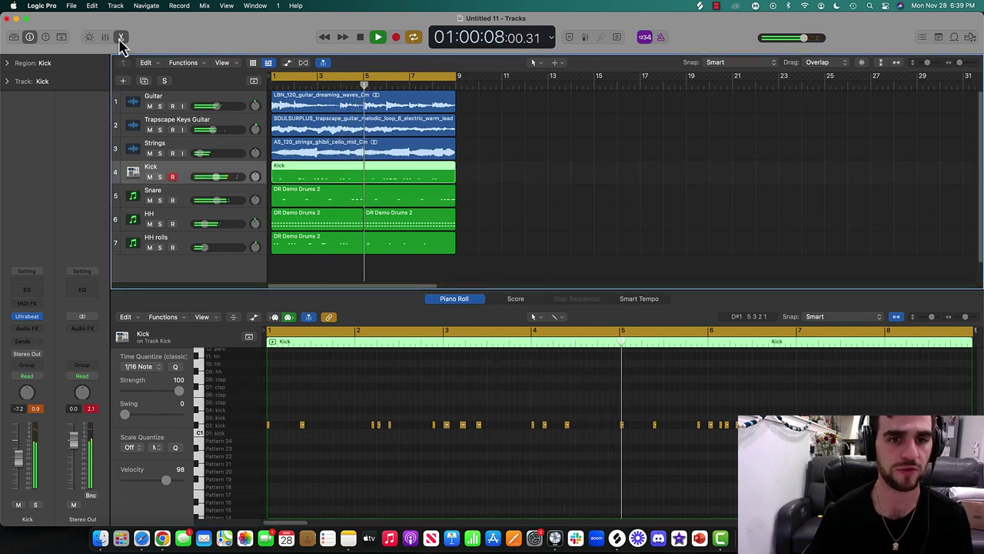
{"action": "left_click", "coordinate": [121, 38]}
{"action": "key", "text": "space"}
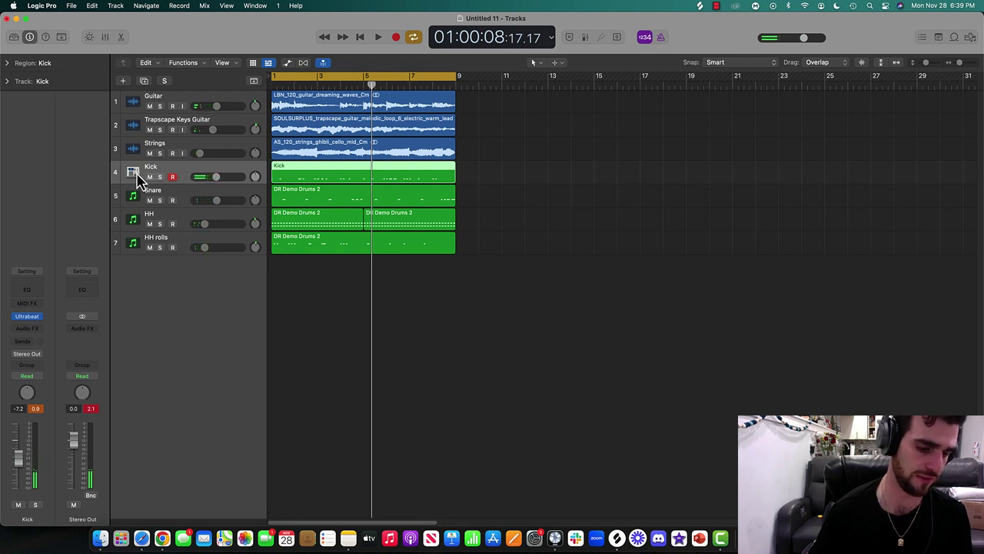
- Duplicate the Kick track as a new track named Clap and copy the Snare region onto it at bar 1
{"action": "key", "text": "super+d"}
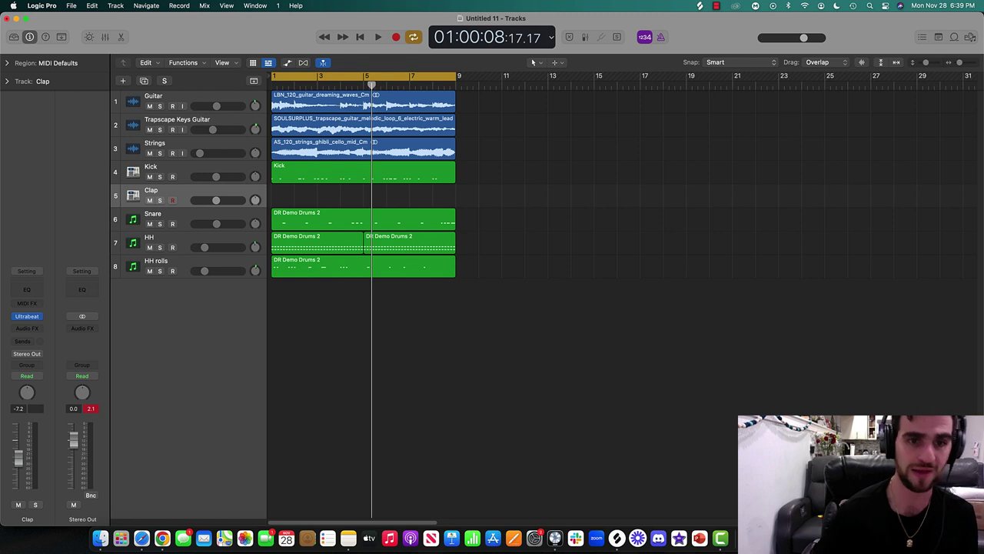
{"action": "left_click", "coordinate": [167, 217]}
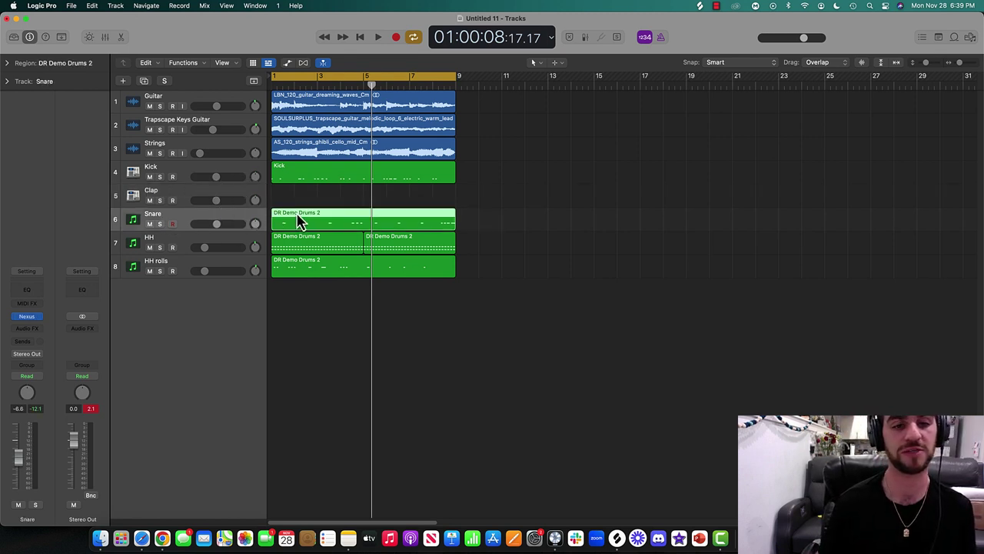
{"action": "left_click_drag", "start_coordinate": [299, 220], "coordinate": [297, 203]}
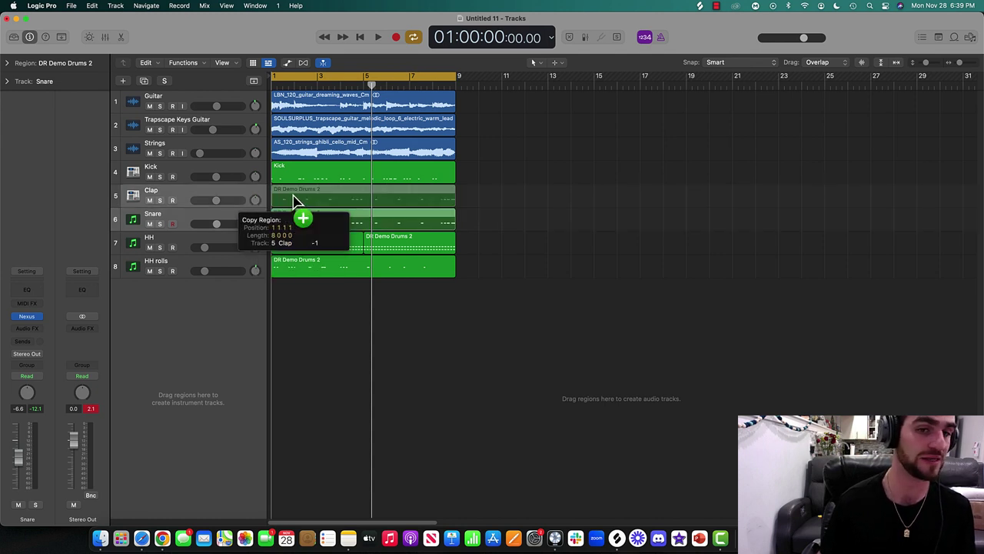
{"action": "left_click_drag", "start_coordinate": [293, 202], "coordinate": [295, 204]}
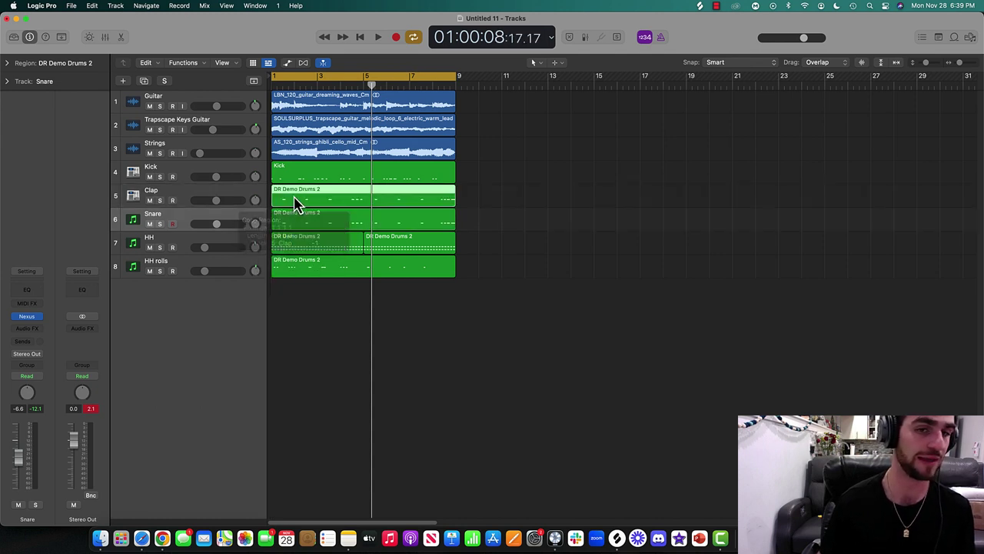
- Solo the Clap track and play its copied region from the start with the Piano Roll open
{"action": "left_click", "coordinate": [161, 200]}
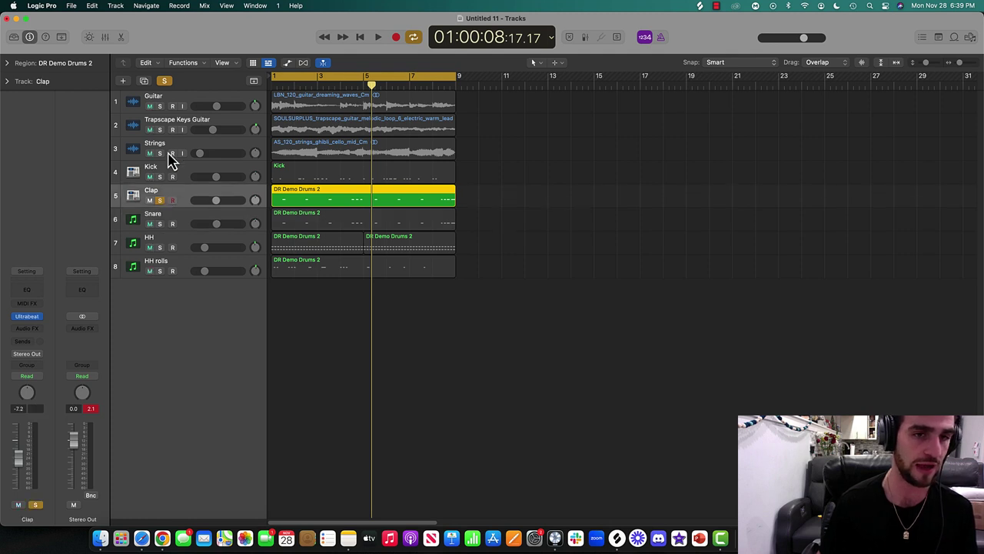
{"action": "left_click", "coordinate": [121, 39]}
{"action": "key", "text": "Return"}
{"action": "key", "text": "space"}
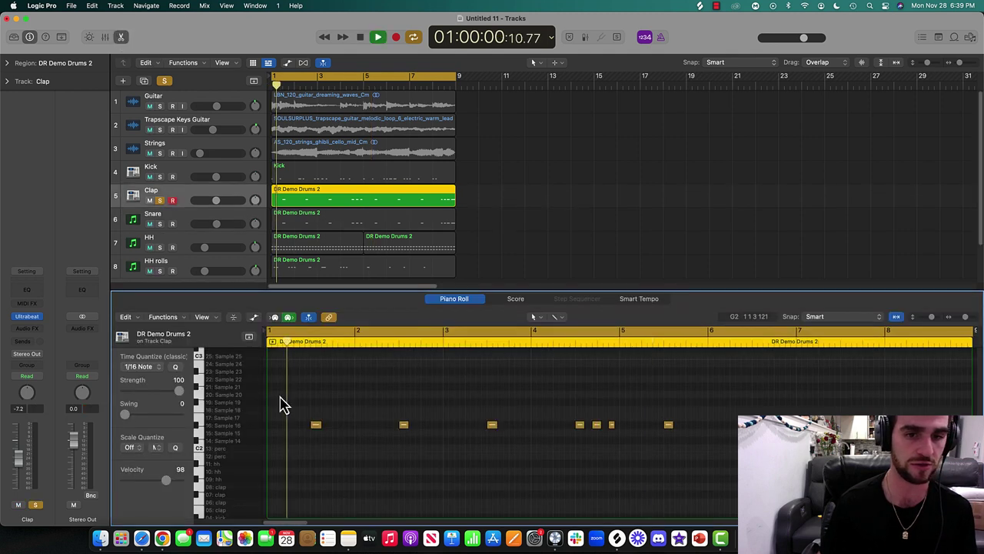
{"action": "key", "text": "space"}
- Select all notes of the Clap region and move them down to the 05: clap row
{"action": "left_click", "coordinate": [197, 428]}
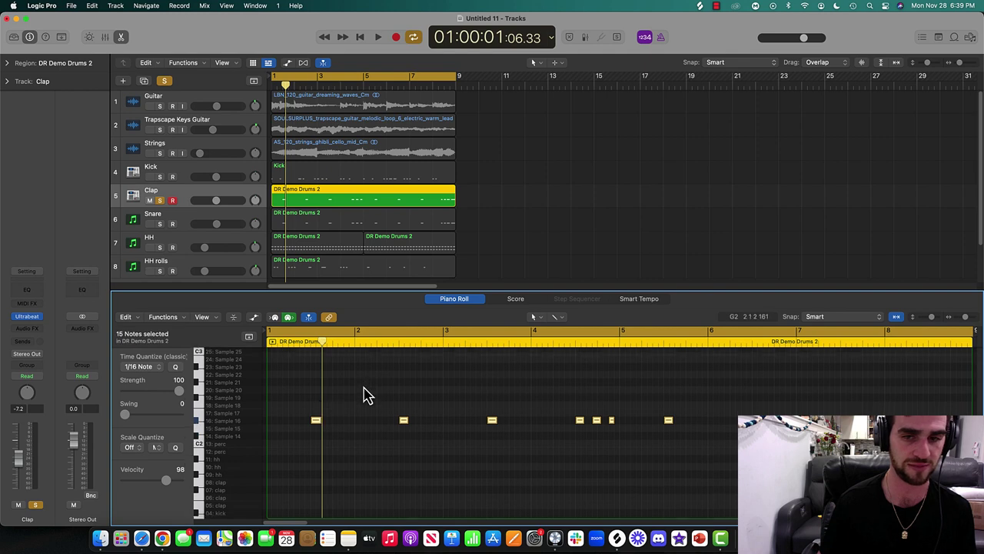
{"action": "left_click", "coordinate": [307, 410]}
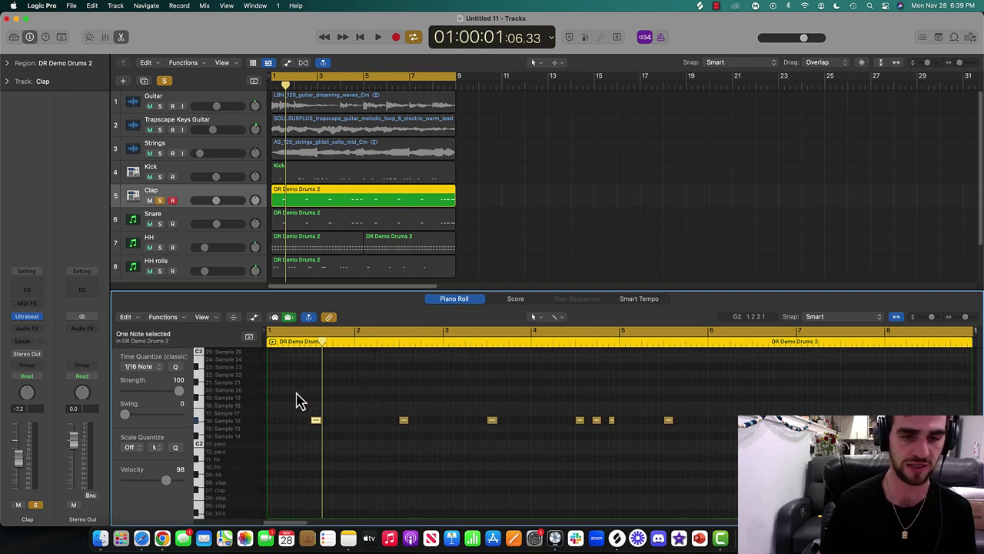
{"action": "left_click_drag", "start_coordinate": [297, 392], "coordinate": [738, 444]}
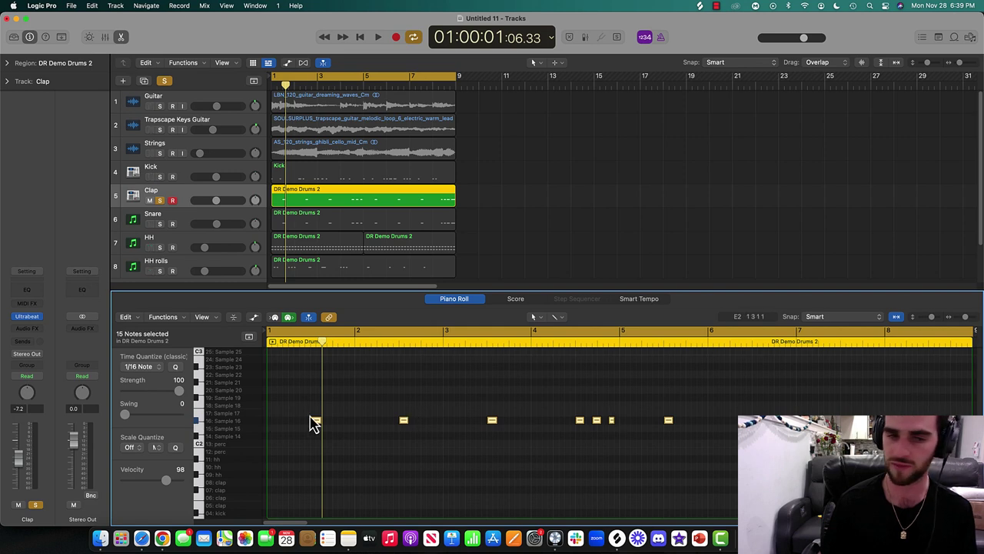
{"action": "scroll", "coordinate": [301, 423], "scroll_direction": "down", "scroll_amount": 3}
{"action": "left_click_drag", "start_coordinate": [318, 373], "coordinate": [326, 454]}
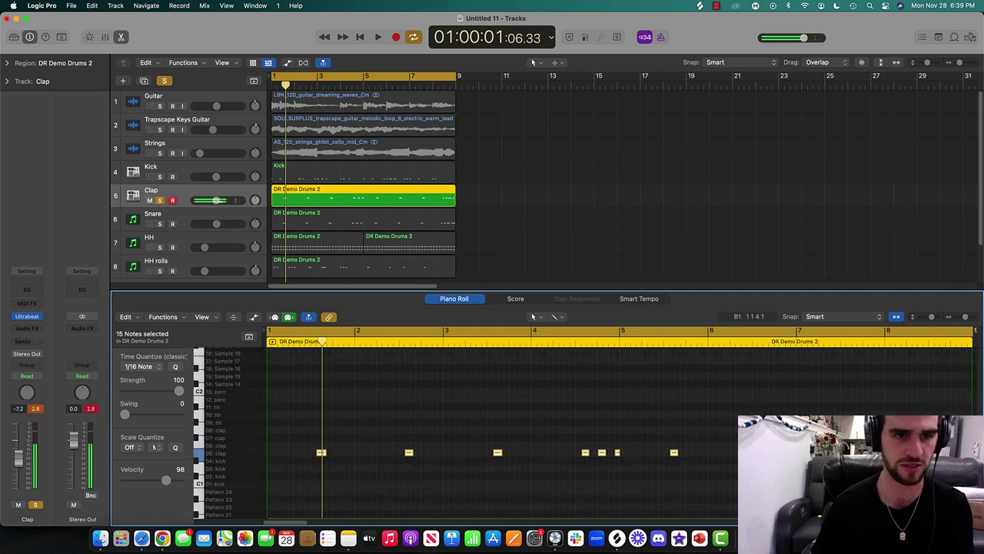
- Set the Clap track's volume to -18.0 dB and audition its notes on the 07: clap row
{"action": "left_click_drag", "start_coordinate": [216, 200], "coordinate": [206, 200]}
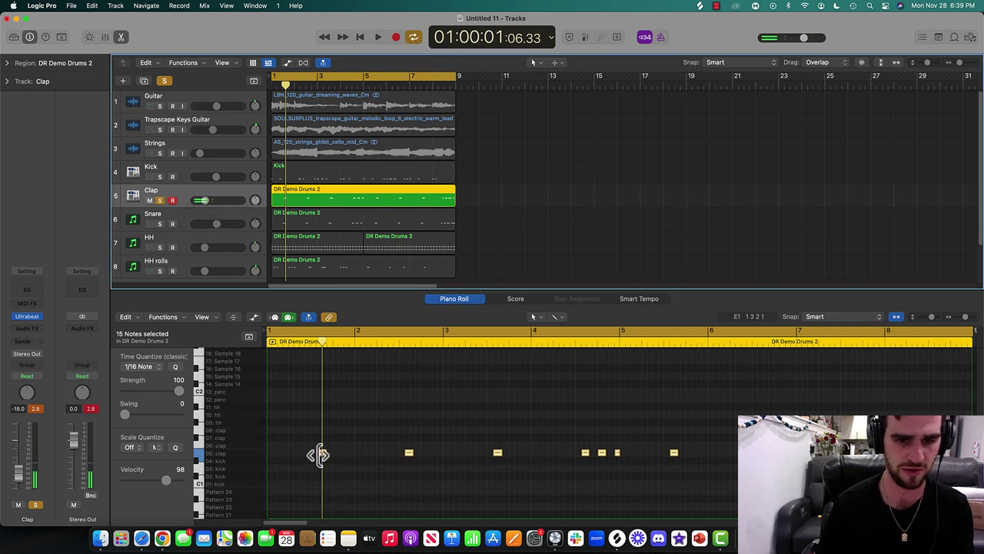
{"action": "left_click_drag", "start_coordinate": [320, 455], "coordinate": [323, 446]}
{"action": "key", "text": "space"}
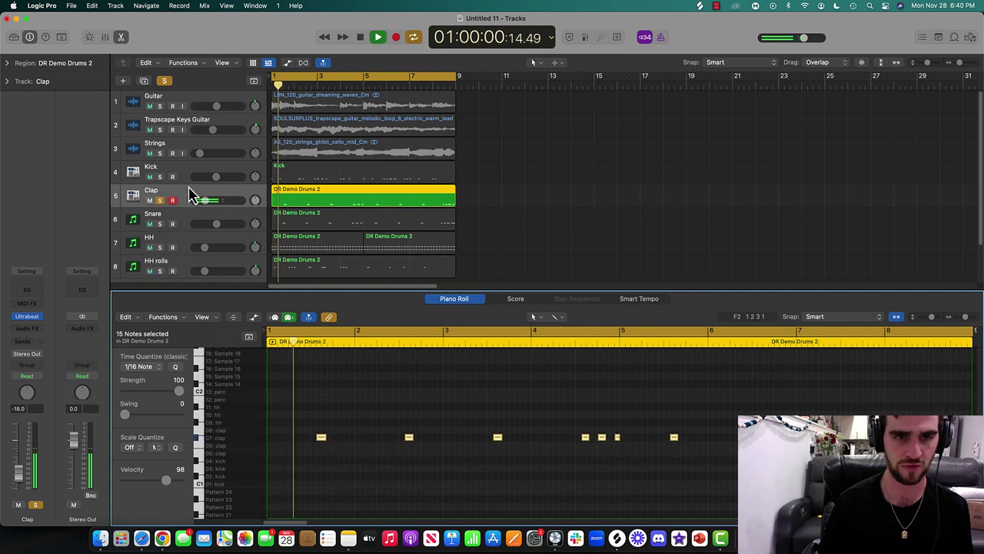
- Unsolo the Clap track, move its notes from the Sample 16 row to the 05: clap row and play the full beat
{"action": "left_click", "coordinate": [160, 200]}
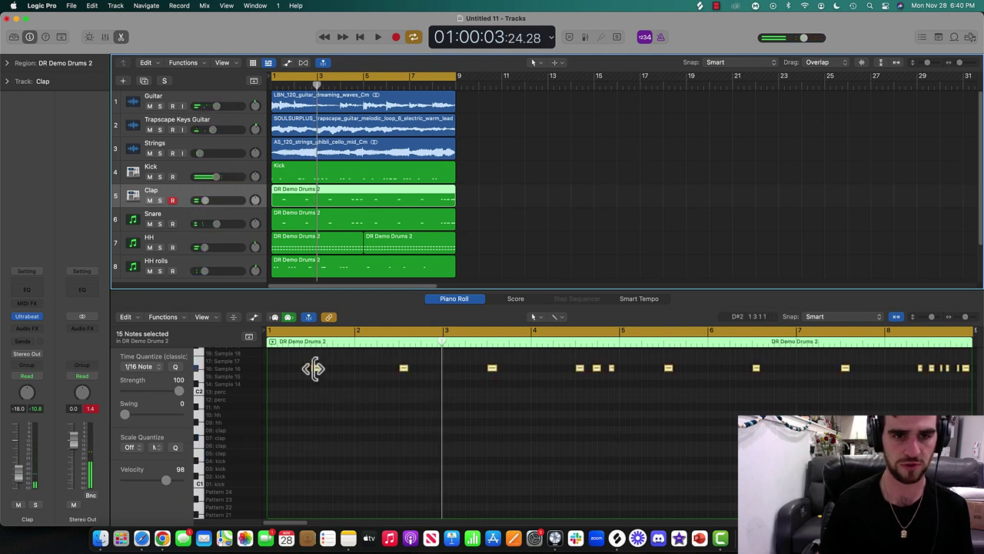
{"action": "left_click_drag", "start_coordinate": [319, 377], "coordinate": [314, 455]}
{"action": "key", "text": "space"}
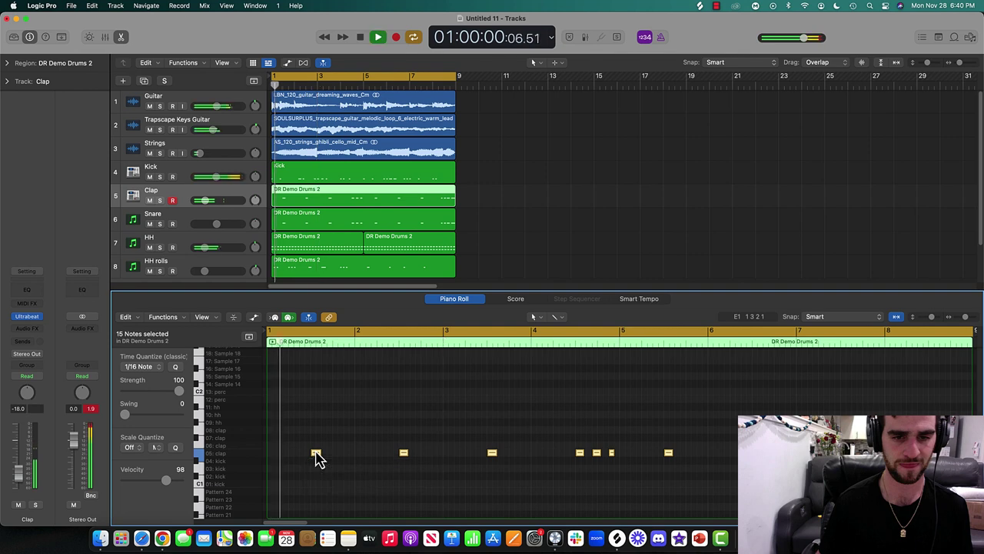
- Set the Clap track's volume to -18.5 dB and the Snare track's volume to -11.2 dB
{"action": "left_click_drag", "start_coordinate": [205, 200], "coordinate": [214, 223]}
{"action": "left_click_drag", "start_coordinate": [215, 202], "coordinate": [211, 224]}
{"action": "left_click_drag", "start_coordinate": [218, 201], "coordinate": [214, 203]}
- Close the Piano Roll and mute the Snare track
{"action": "left_click", "coordinate": [123, 36]}
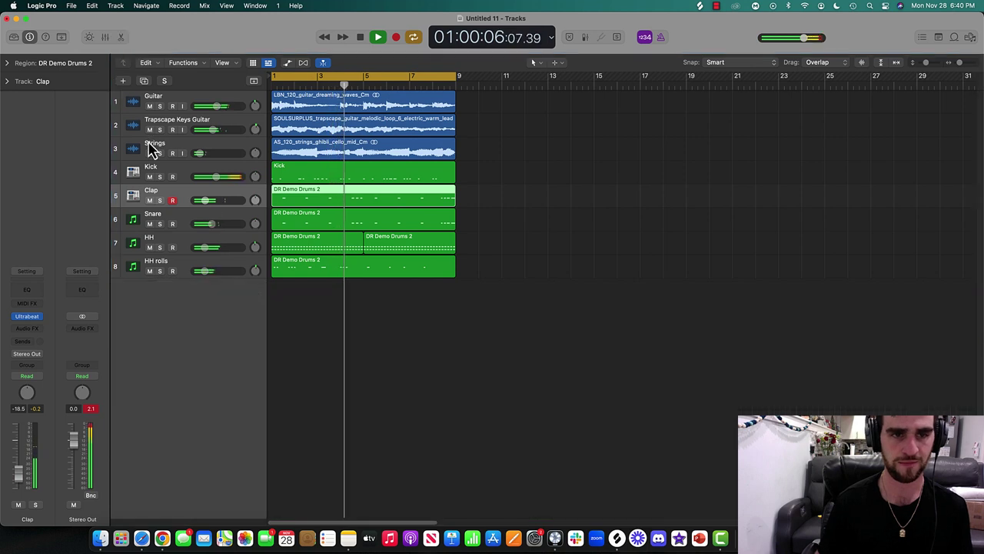
{"action": "left_click", "coordinate": [149, 224]}
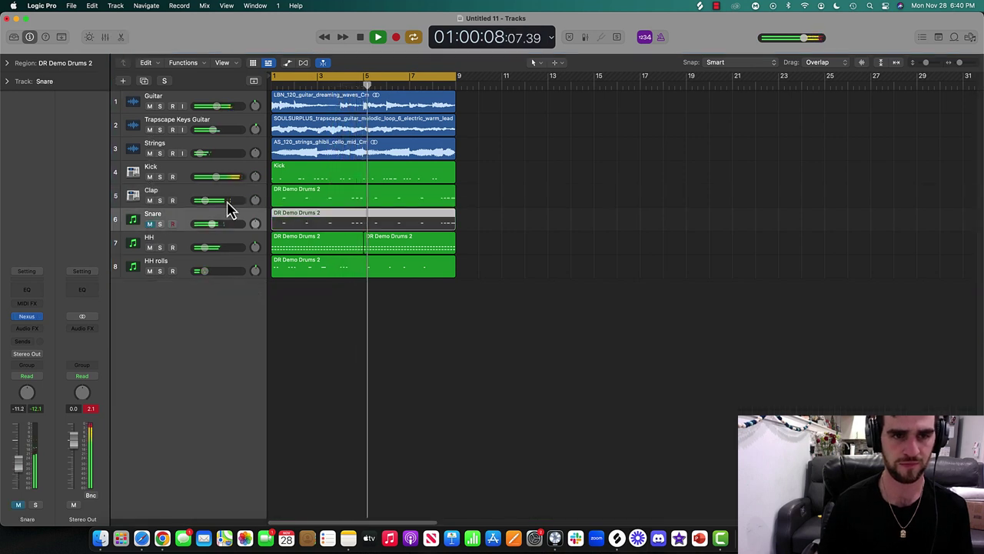
- Solo the Clap track, set its volume to -14.2 dB while auditioning it from the start, and unsolo it
{"action": "key", "text": "space"}
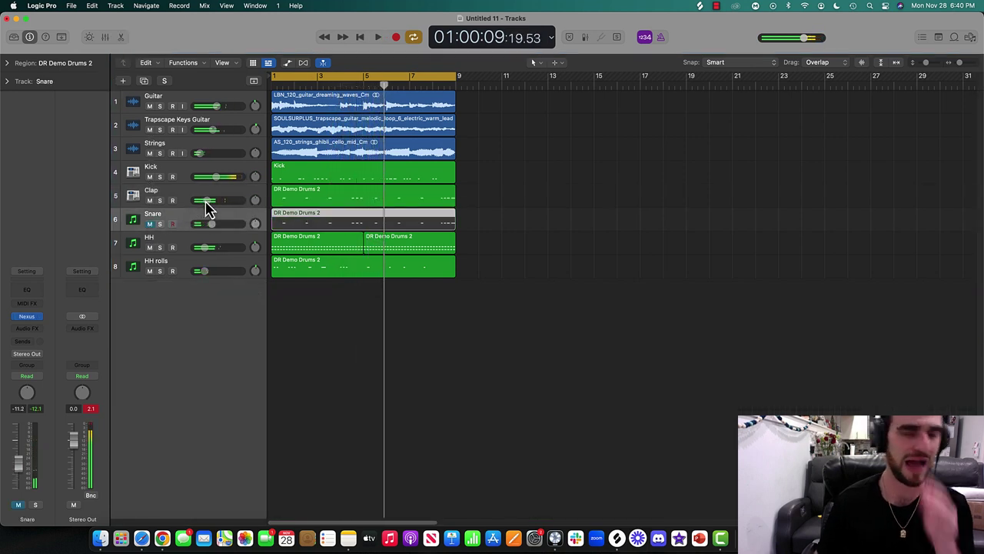
{"action": "left_click", "coordinate": [160, 200]}
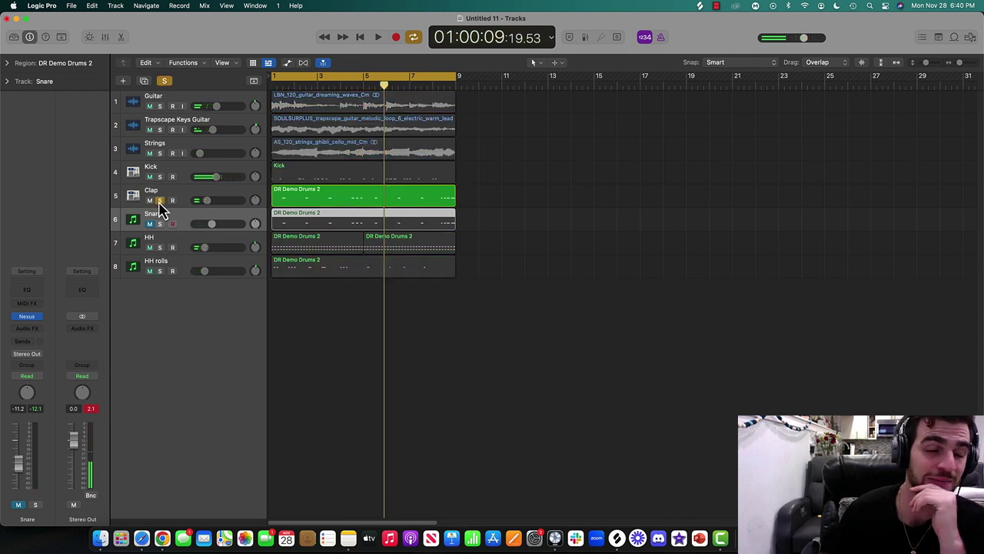
{"action": "key", "text": "Return"}
{"action": "key", "text": "space"}
{"action": "key", "text": "space"}
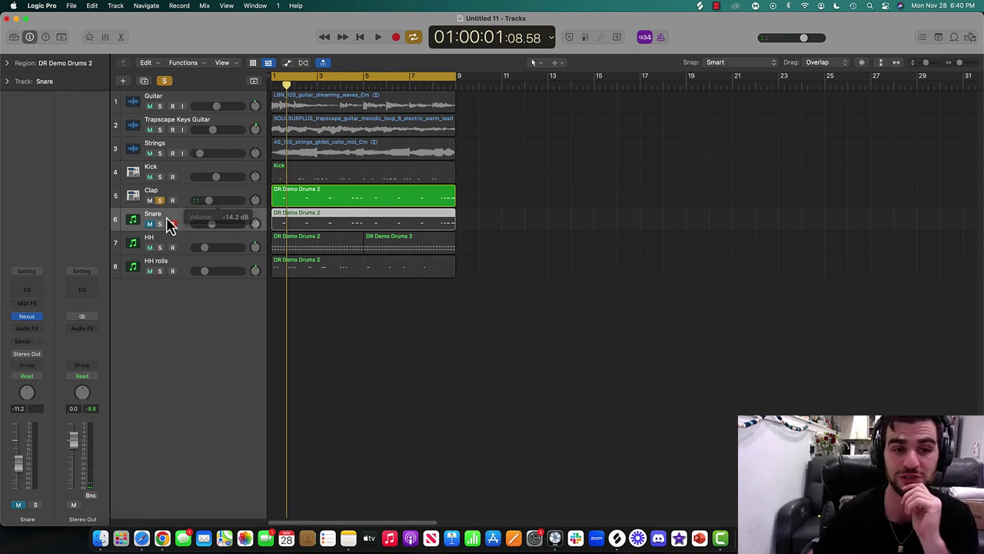
{"action": "left_click", "coordinate": [159, 203]}
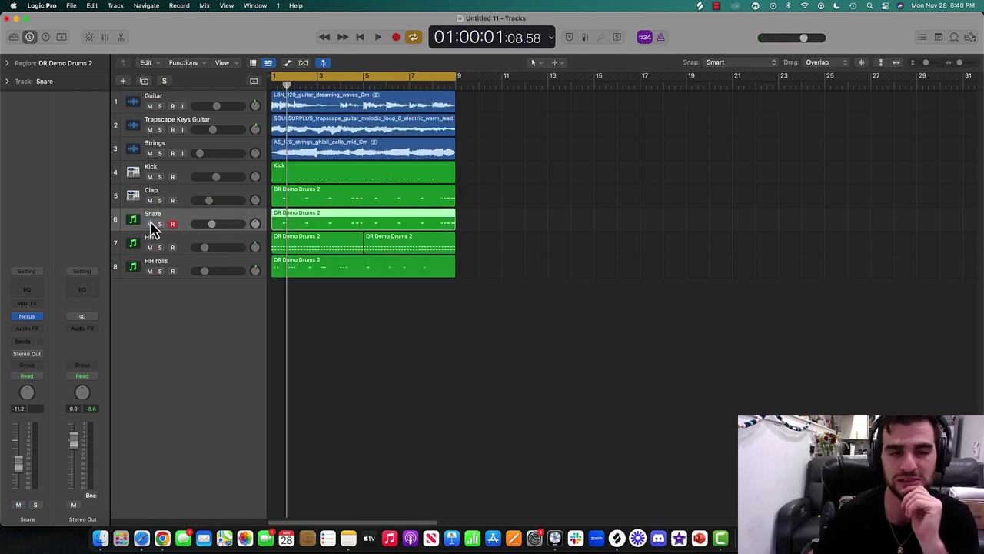
- Compare the beat with only the Clap against only the Snare, and leave both tracks unmuted
{"action": "left_click", "coordinate": [150, 224]}
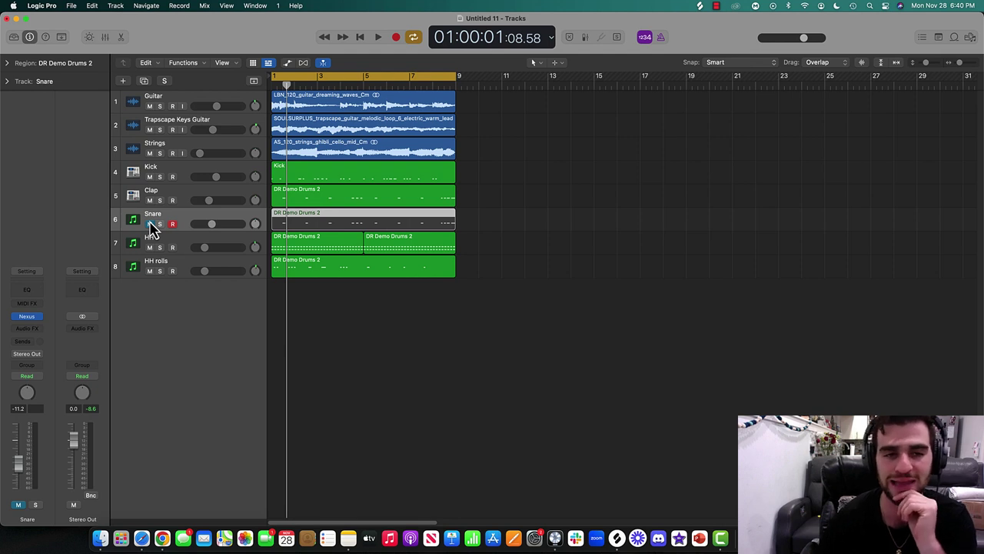
{"action": "key", "text": "space"}
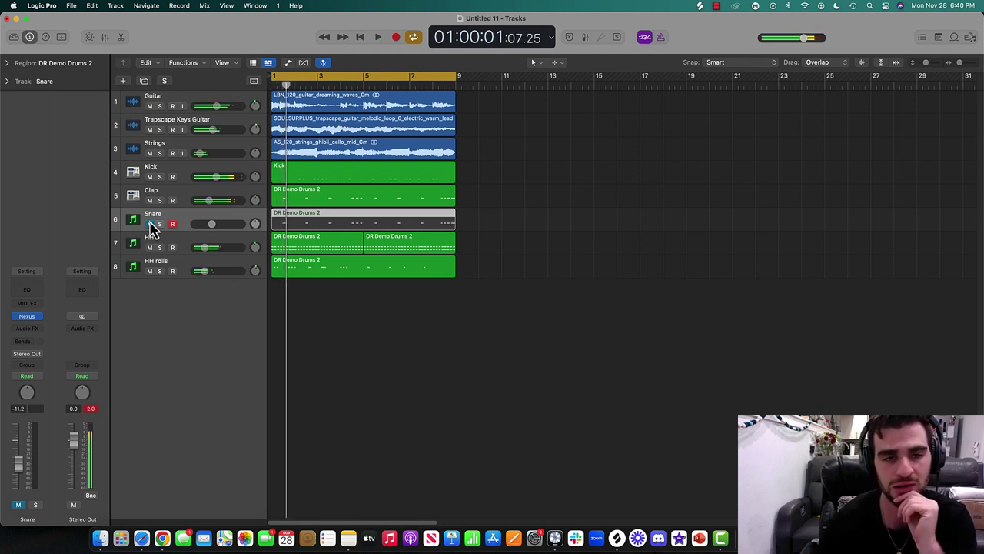
{"action": "left_click", "coordinate": [150, 224]}
{"action": "key", "text": "space"}
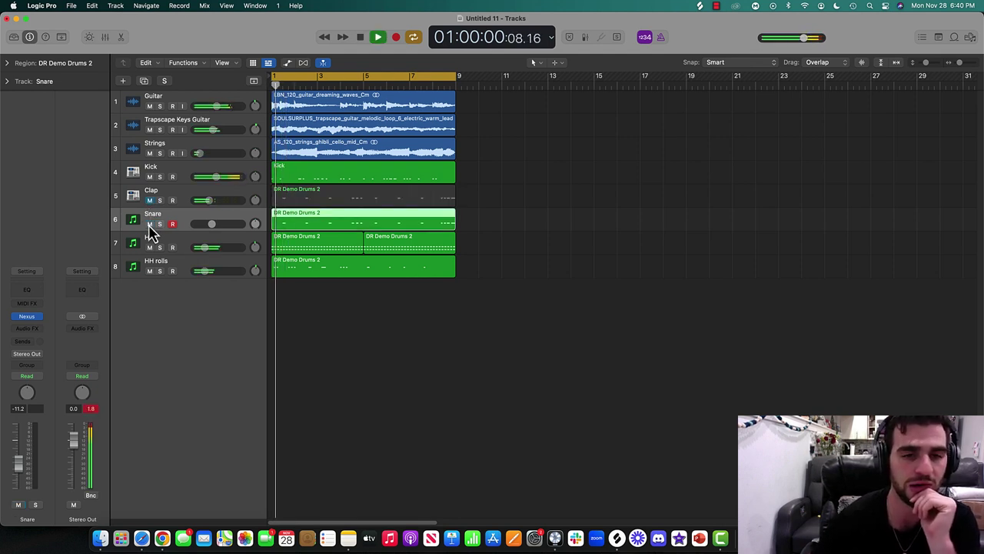
{"action": "key", "text": "space"}
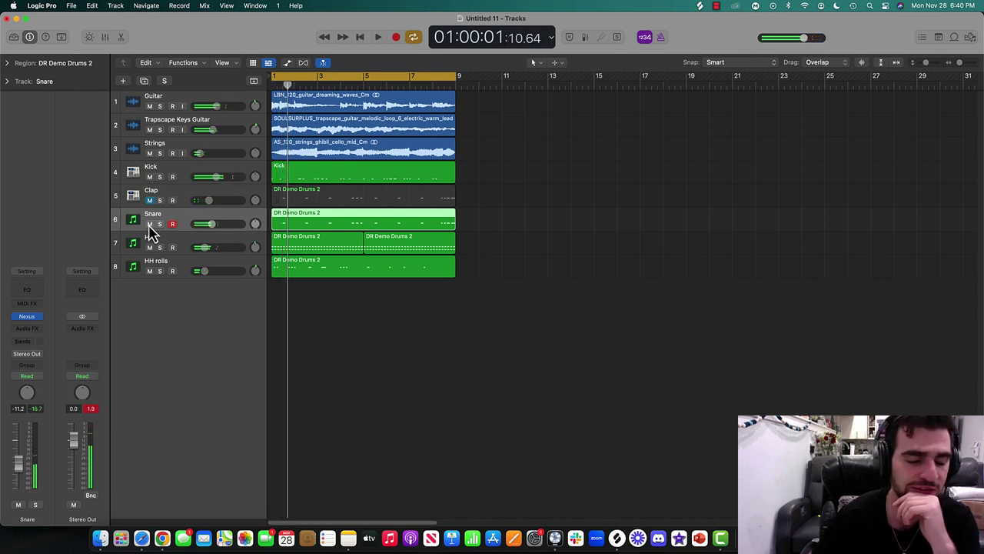
{"action": "left_click", "coordinate": [478, 210]}
{"action": "left_click", "coordinate": [149, 200]}
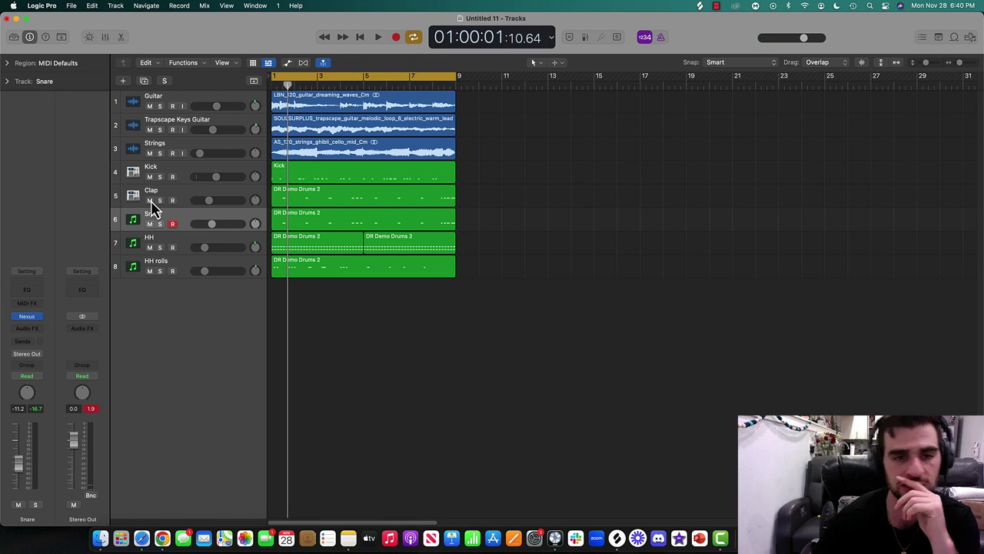
- Open the Snare region in the Piano Roll and delete its single notes in bars 1–3 and 5–7, keeping the bar 4 and 8 fills
{"action": "left_click", "coordinate": [297, 227]}
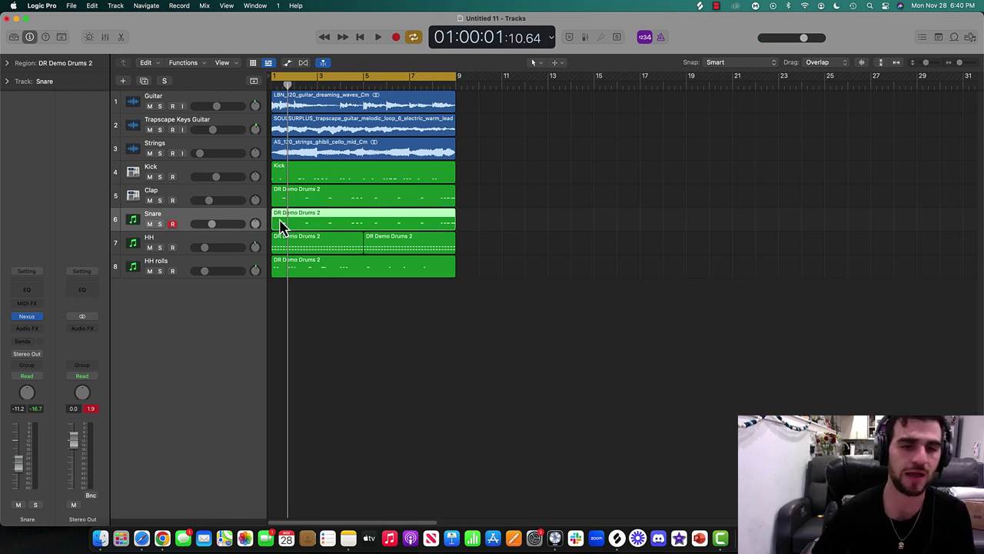
{"action": "left_click", "coordinate": [122, 38]}
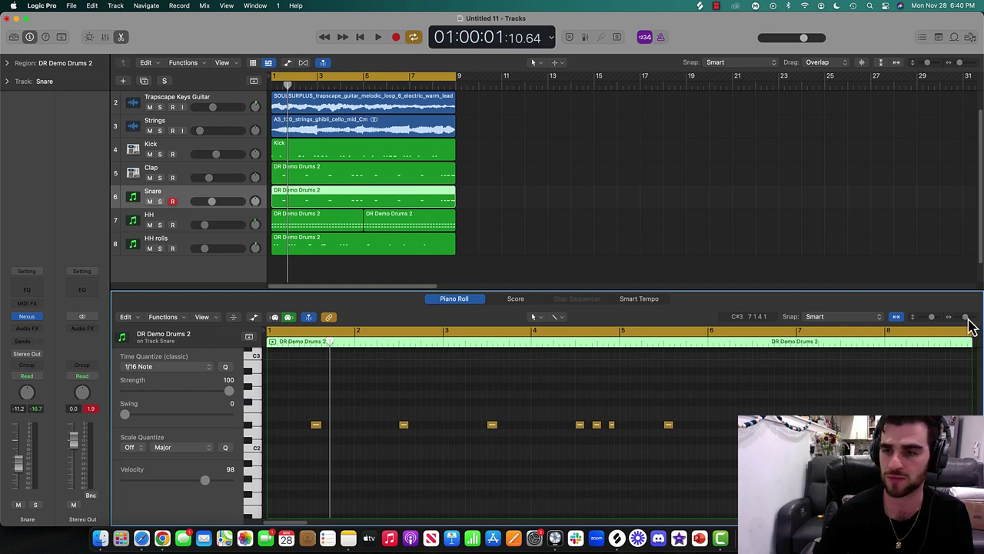
{"action": "left_click_drag", "start_coordinate": [968, 320], "coordinate": [959, 316]}
{"action": "left_click_drag", "start_coordinate": [275, 395], "coordinate": [392, 458]}
{"action": "left_click_drag", "start_coordinate": [457, 390], "coordinate": [536, 457]}
{"action": "key", "text": "Delete"}
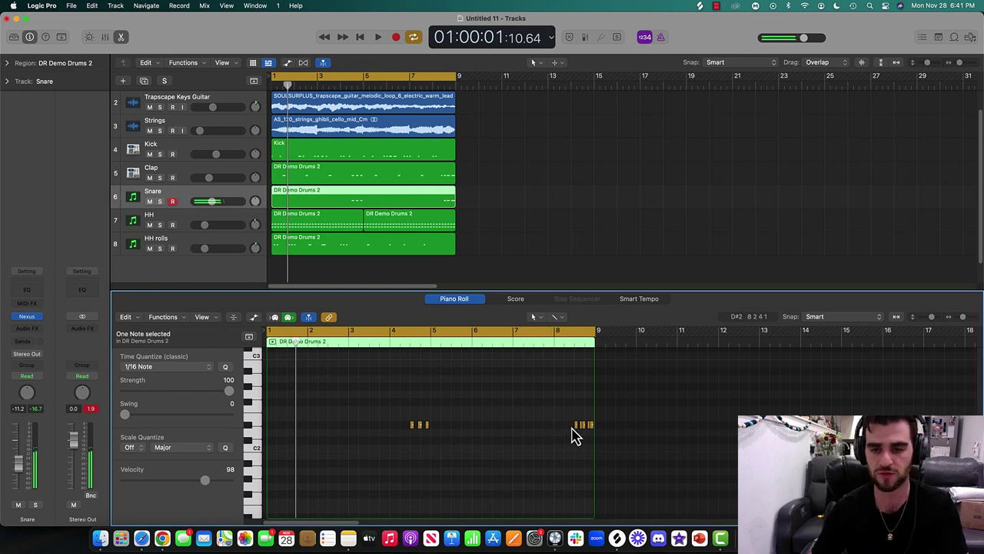
- Try deleting all of the Clap track's notes in bars 4 and 8
{"action": "left_click", "coordinate": [172, 176]}
{"action": "left_click_drag", "start_coordinate": [389, 392], "coordinate": [437, 429]}
{"action": "key", "text": "Delete"}
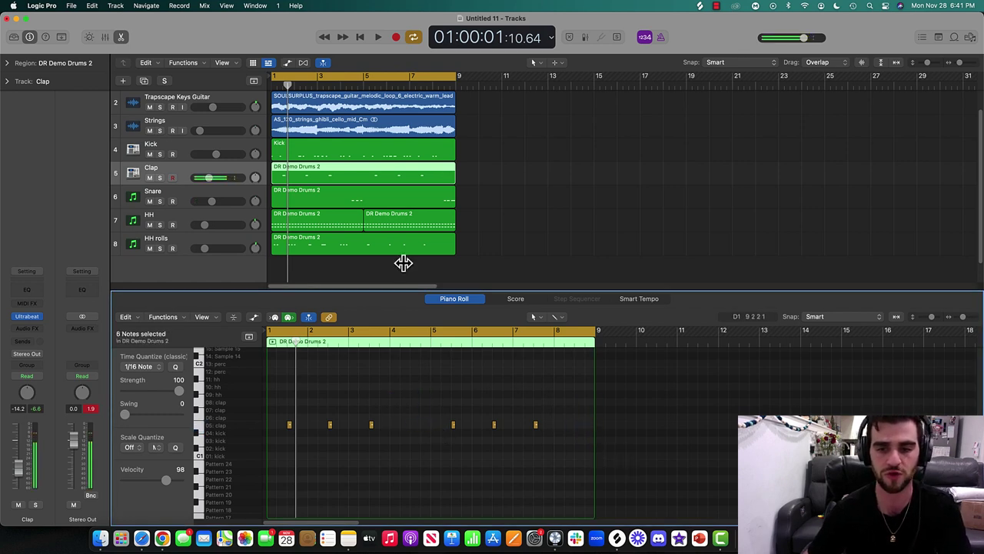
- Play the beat and lower the Snare track's volume slightly
{"action": "key", "text": "space"}
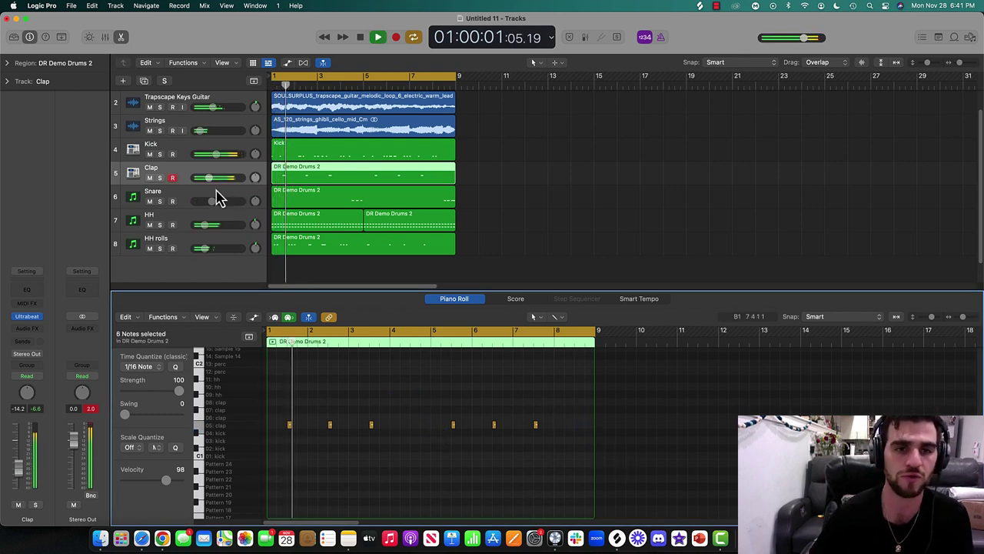
{"action": "left_click_drag", "start_coordinate": [212, 202], "coordinate": [218, 179]}
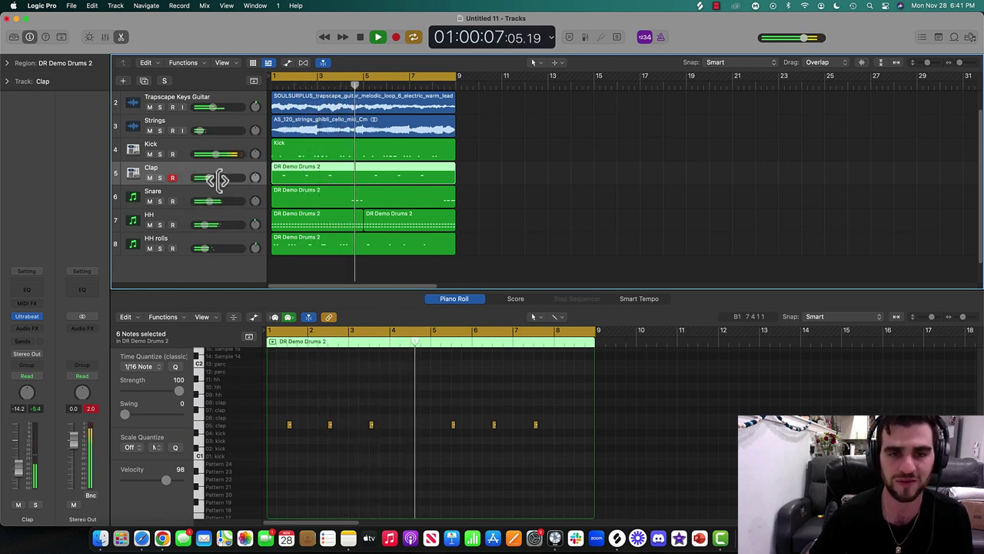
{"action": "key", "text": "space"}
- Restore the deleted Clap notes, remove only the last two notes of the bar 4 fill and replay the beat
{"action": "left_click", "coordinate": [330, 199]}
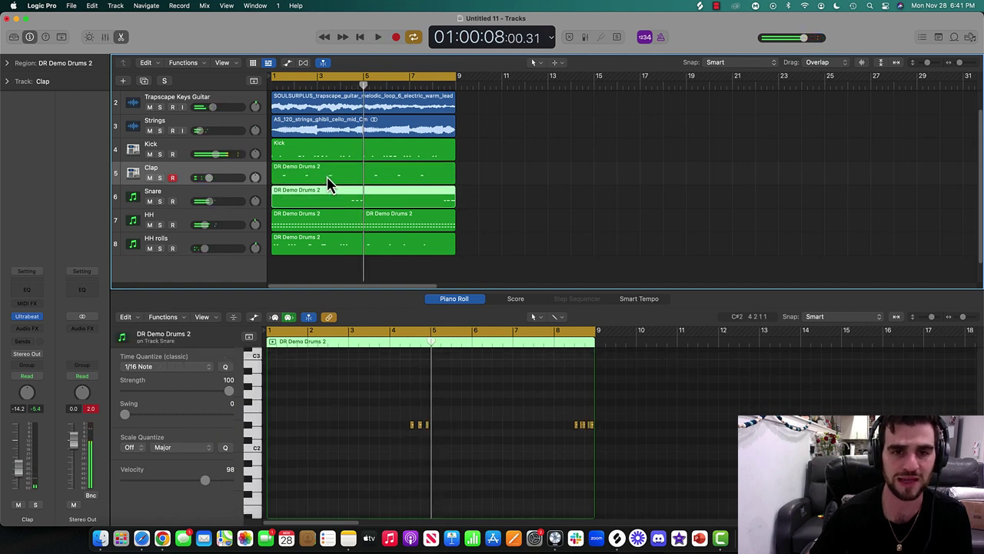
{"action": "left_click", "coordinate": [329, 177]}
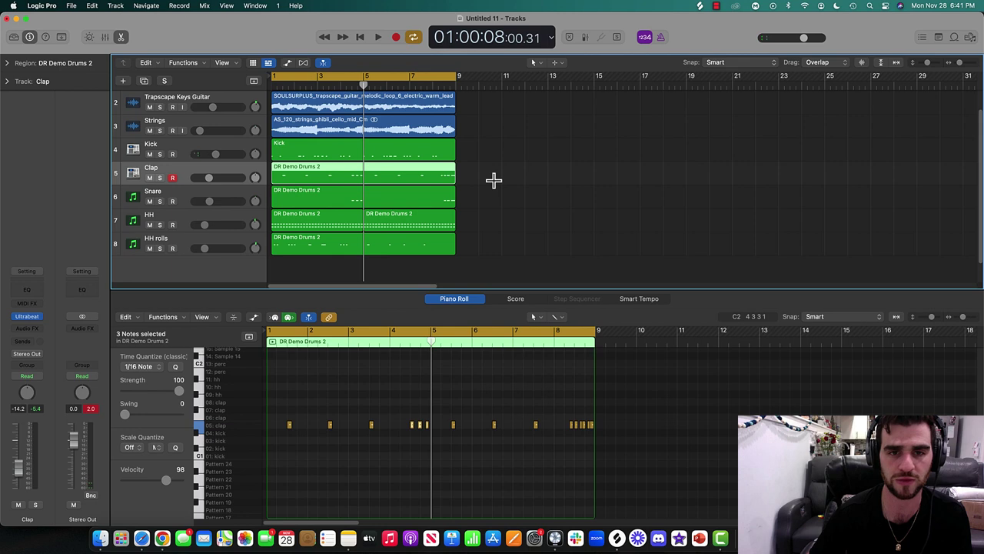
{"action": "left_click", "coordinate": [504, 206]}
{"action": "left_click", "coordinate": [346, 176]}
{"action": "key", "text": "space"}
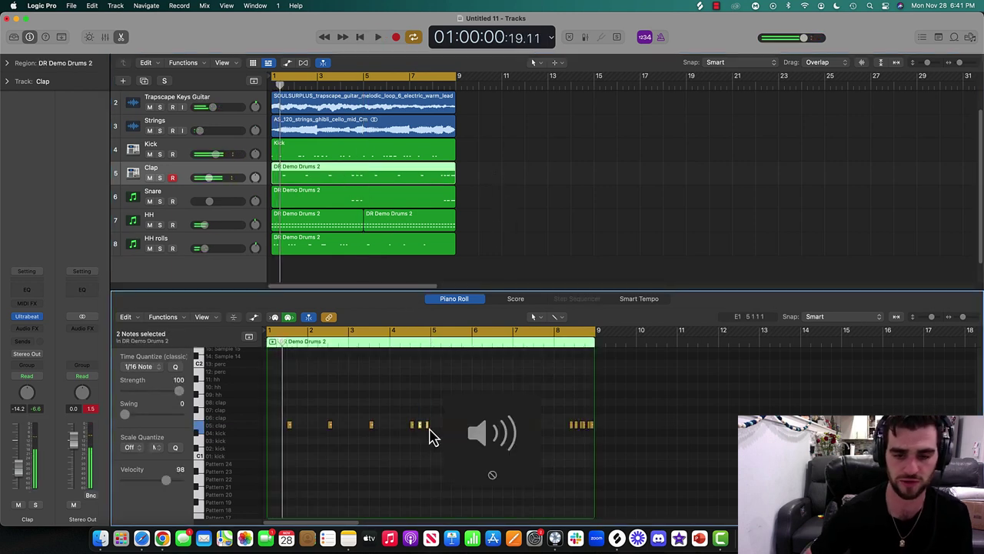
{"action": "key", "text": "space"}
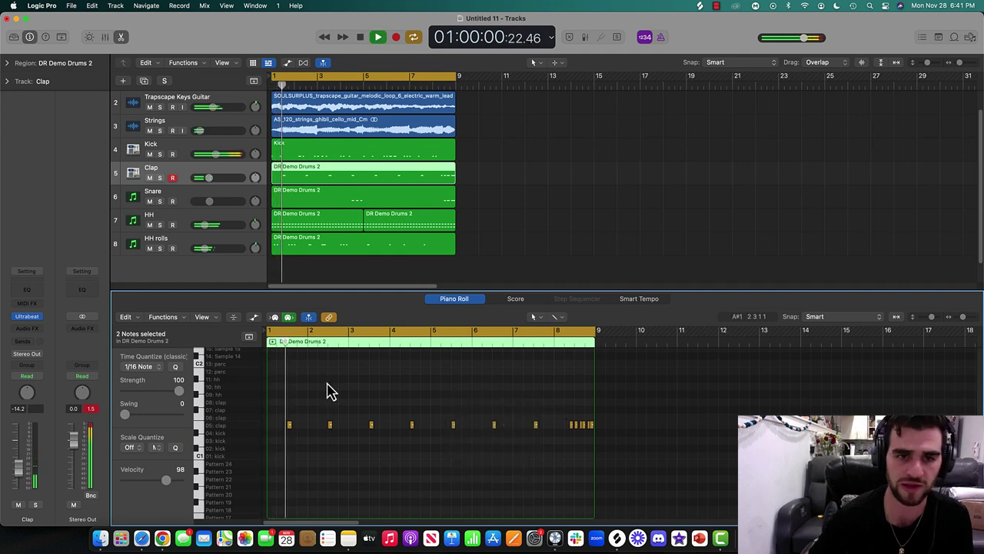
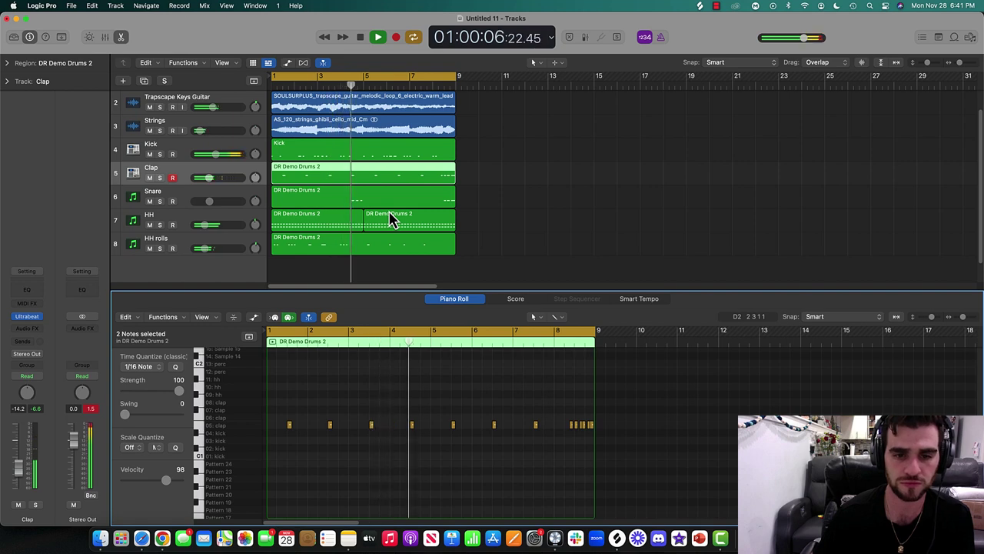
- Delete the Snare's first fill note in bars 4 and 8, and all but the first Clap note in bar 8
{"action": "key", "text": "space"}
{"action": "left_click", "coordinate": [359, 201]}
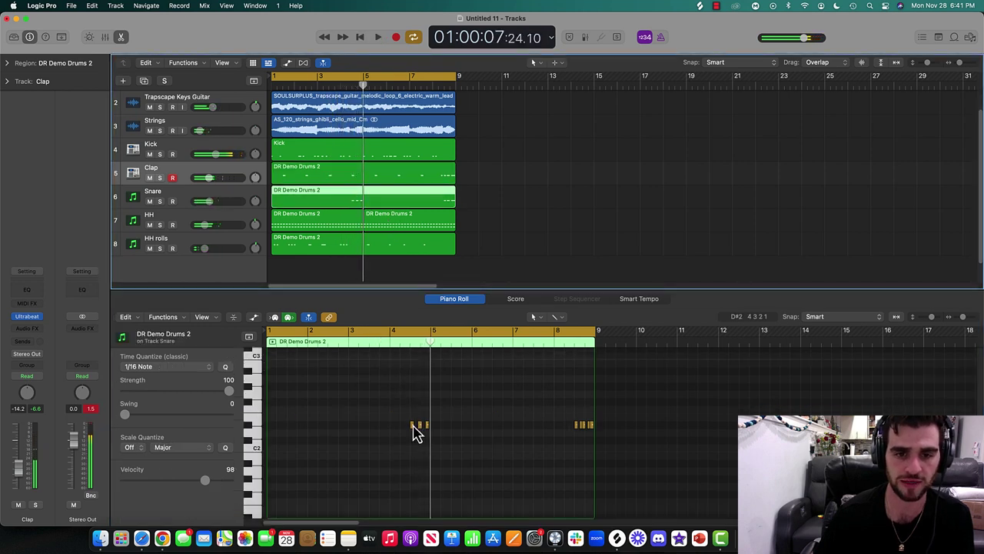
{"action": "left_click", "coordinate": [416, 427]}
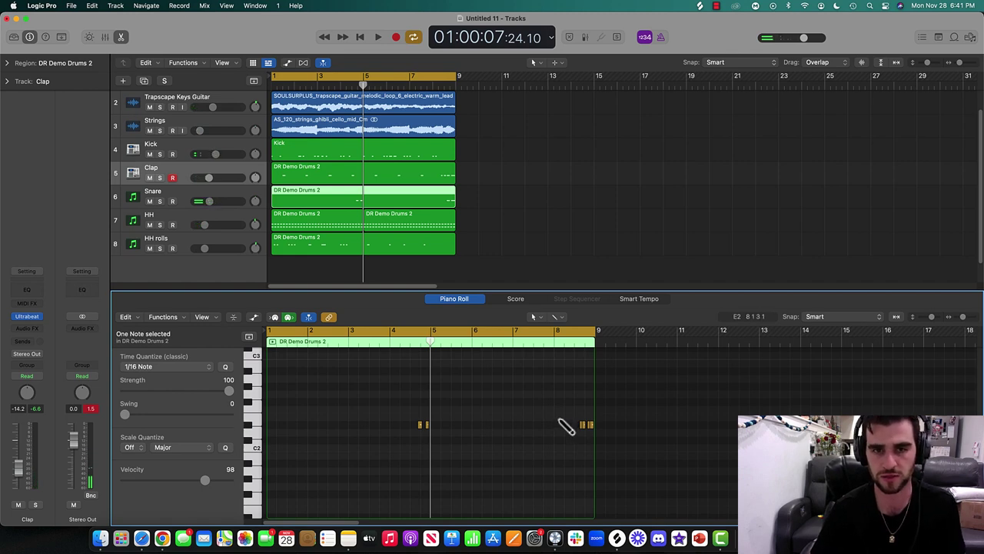
{"action": "left_click", "coordinate": [442, 180]}
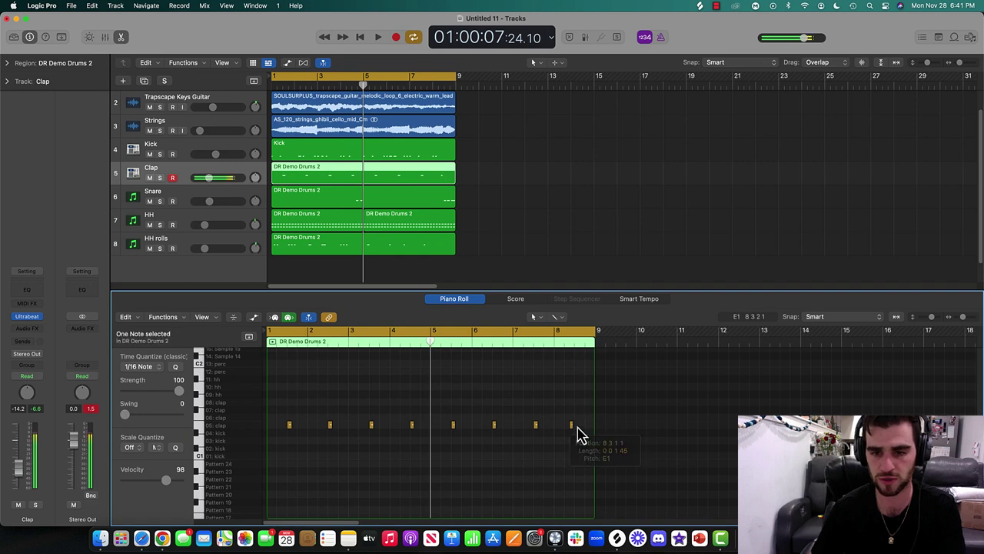
- Play the loop from the start to check the clap pattern, and close the Piano Roll
{"action": "key", "text": "Return"}
{"action": "key", "text": "space"}
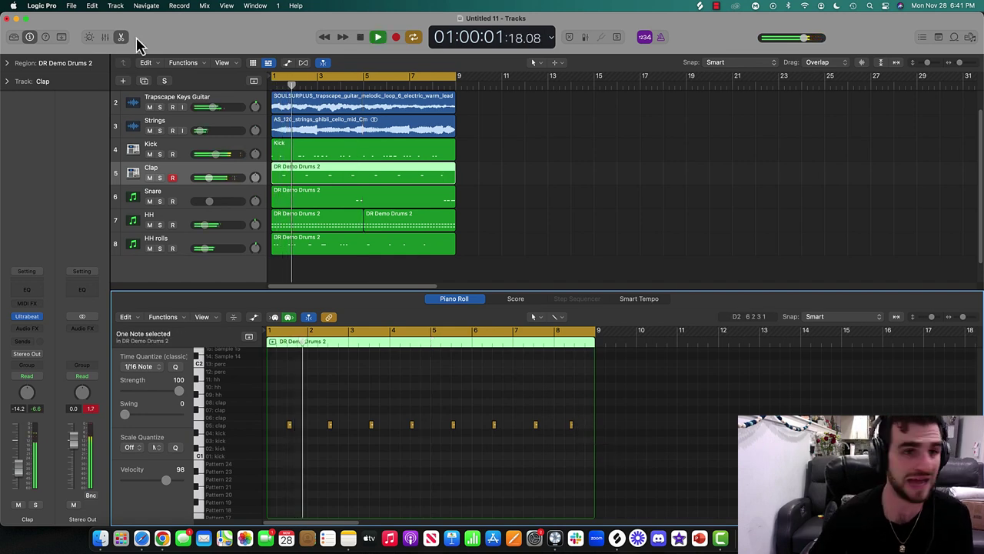
{"action": "key", "text": "e"}
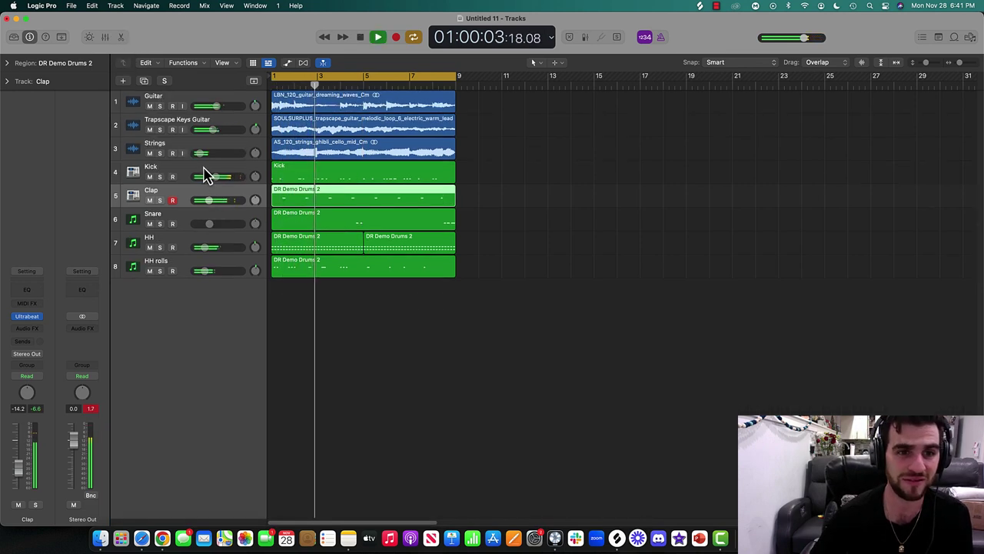
- Add a Channel EQ to the Kick track and apply a steep high cut at 1310 Hz
{"action": "left_click", "coordinate": [202, 177]}
{"action": "key", "text": "space"}
{"action": "left_click", "coordinate": [26, 292]}
{"action": "key", "text": "Return"}
{"action": "key", "text": "space"}
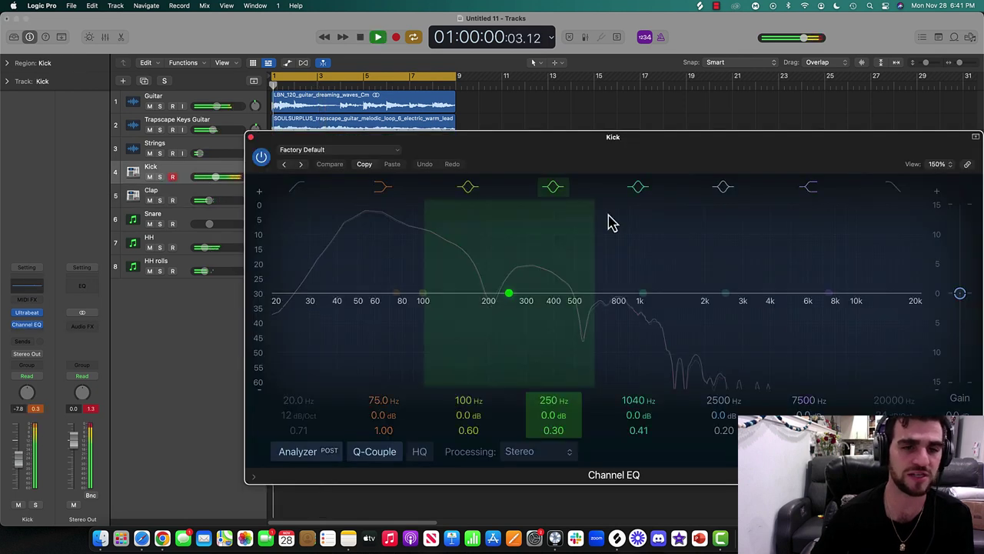
{"action": "left_click", "coordinate": [894, 190]}
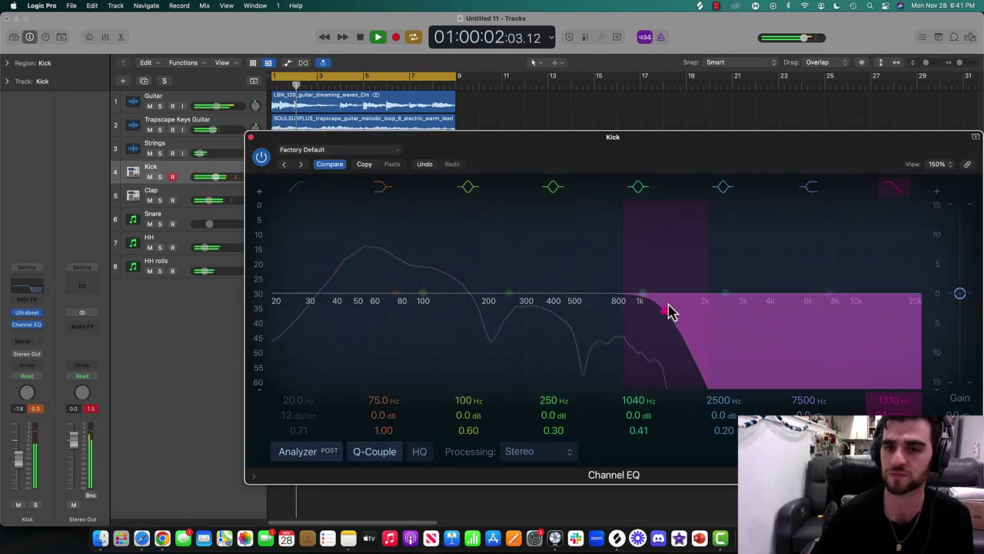
{"action": "left_click_drag", "start_coordinate": [628, 261], "coordinate": [746, 304]}
- Give the Kick's Channel EQ a 48 dB/Oct low cut at 34.8 Hz and a -1.5 dB low shelf at 91 Hz
{"action": "left_click", "coordinate": [313, 187]}
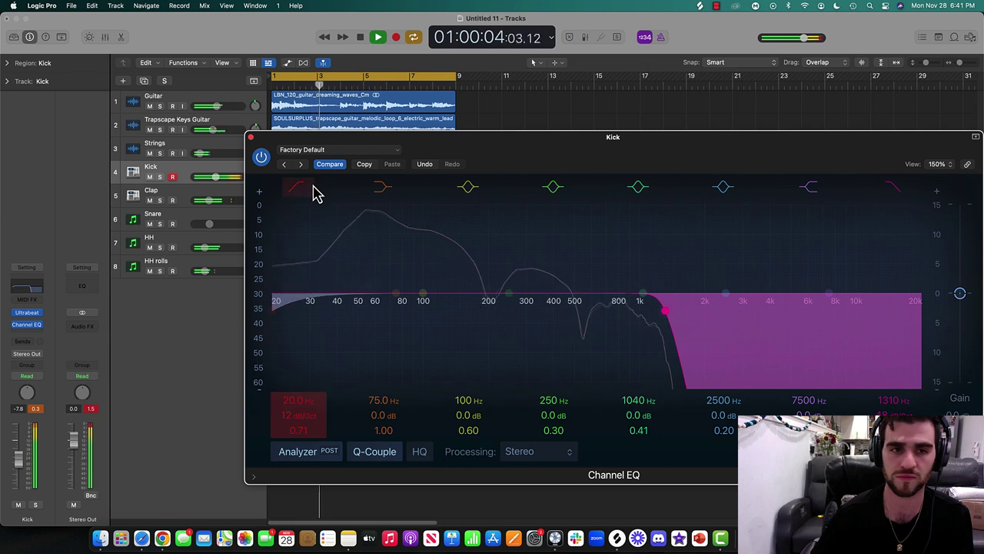
{"action": "left_click", "coordinate": [312, 186]}
{"action": "left_click_drag", "start_coordinate": [327, 248], "coordinate": [342, 251]}
{"action": "left_click", "coordinate": [297, 187]}
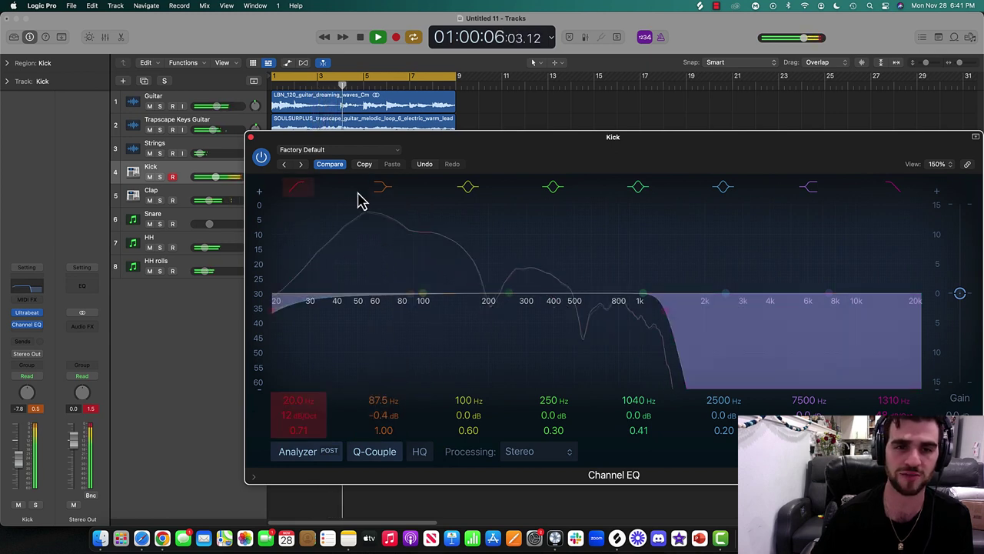
{"action": "key", "text": "space"}
{"action": "left_click_drag", "start_coordinate": [293, 325], "coordinate": [318, 321]}
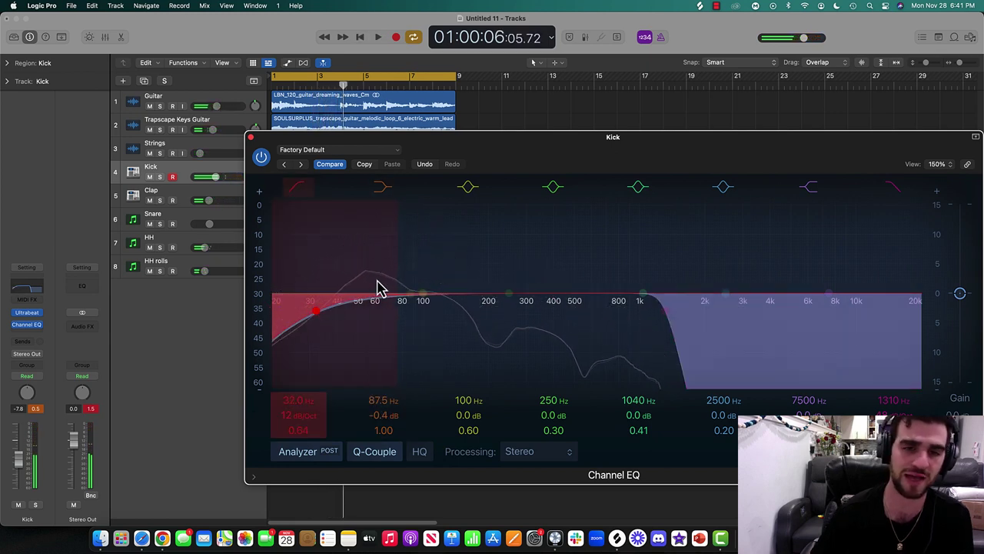
{"action": "left_click_drag", "start_coordinate": [397, 274], "coordinate": [325, 285]}
{"action": "key", "text": "space"}
{"action": "left_click_drag", "start_coordinate": [299, 320], "coordinate": [325, 314]}
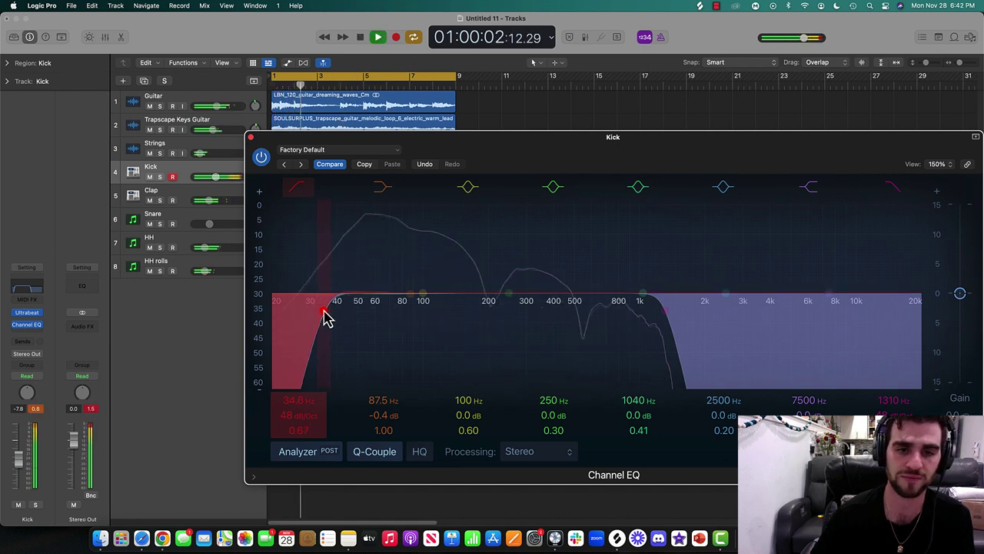
{"action": "left_click_drag", "start_coordinate": [415, 302], "coordinate": [423, 304]}
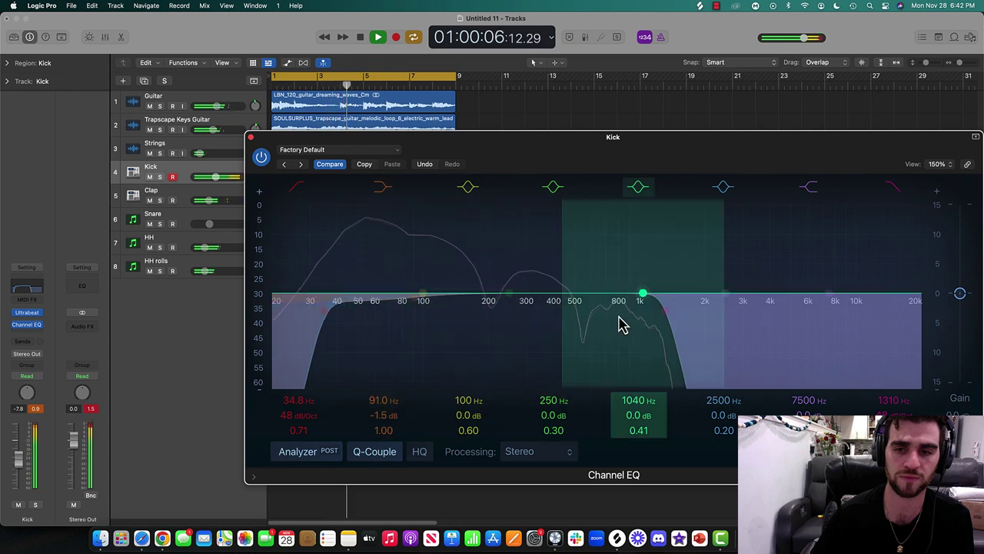
{"action": "key", "text": "super+w"}
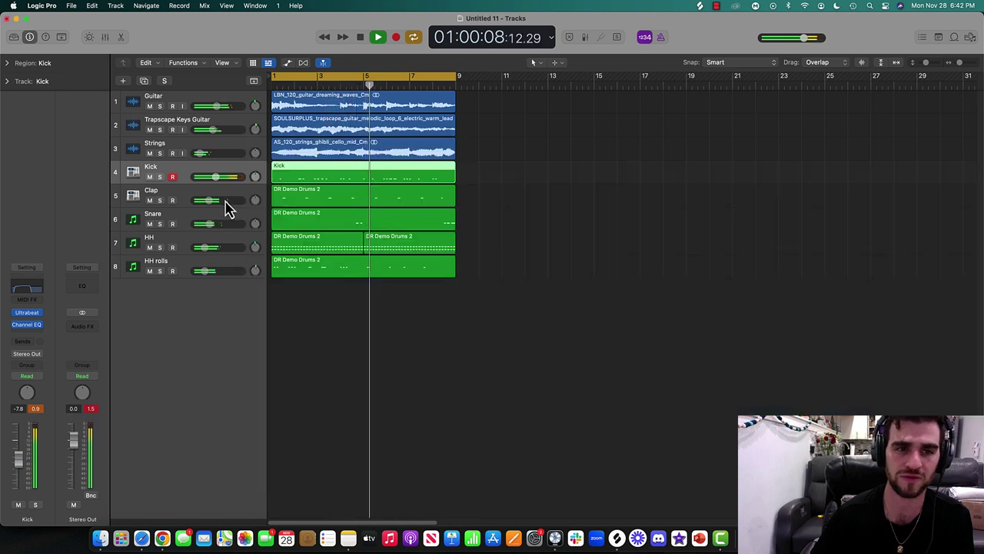
- Slightly lower the volumes of the Clap, Snare, HH and HH rolls tracks, with Clap at -15.8 dB
{"action": "left_click", "coordinate": [181, 238]}
{"action": "left_click", "coordinate": [185, 261], "text": "shift"}
{"action": "left_click_drag", "start_coordinate": [205, 271], "coordinate": [204, 271]}
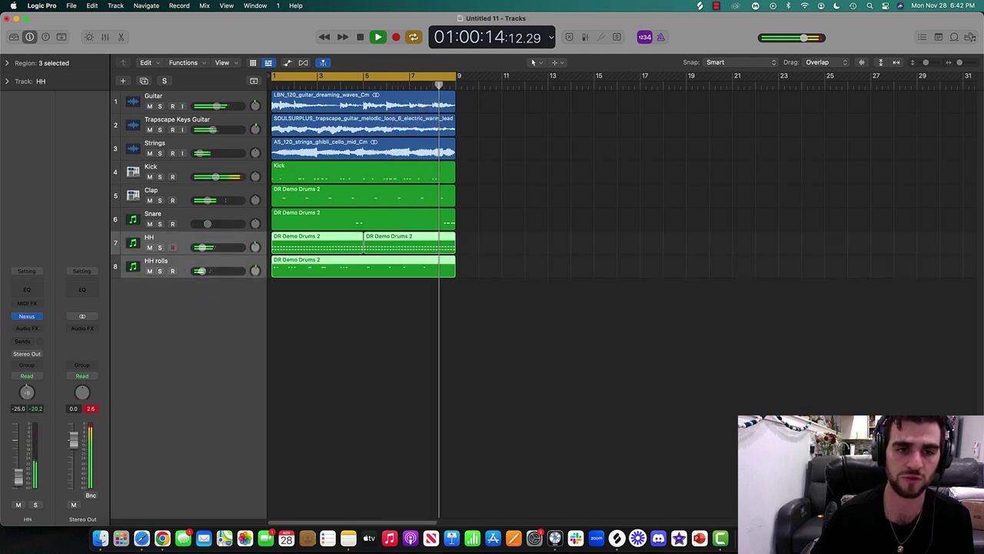
{"action": "left_click", "coordinate": [174, 239]}
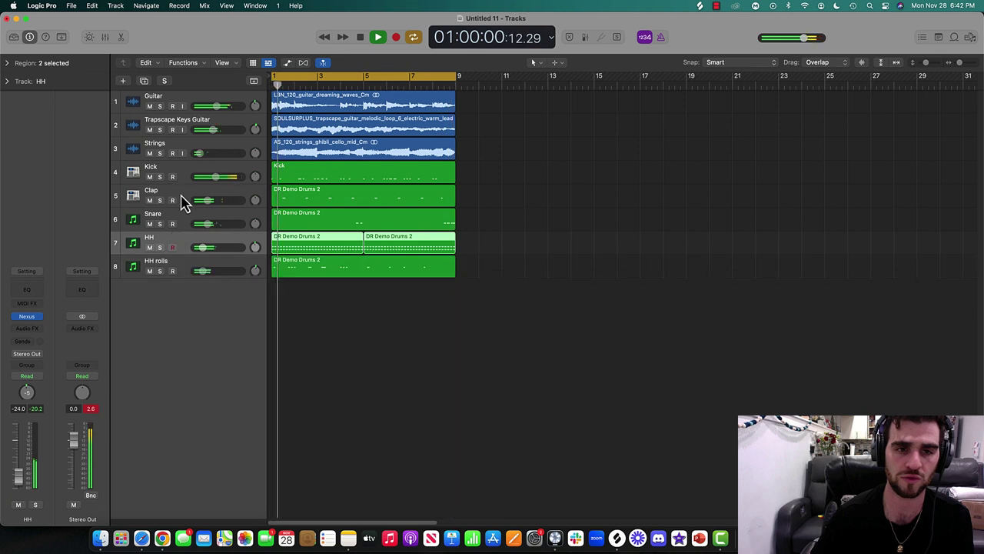
- Open the Clap region in the Piano Roll and shift its last note slightly later, onto beat 3 of bar 8
{"action": "left_click", "coordinate": [187, 201]}
{"action": "key", "text": "space"}
{"action": "left_click", "coordinate": [120, 37]}
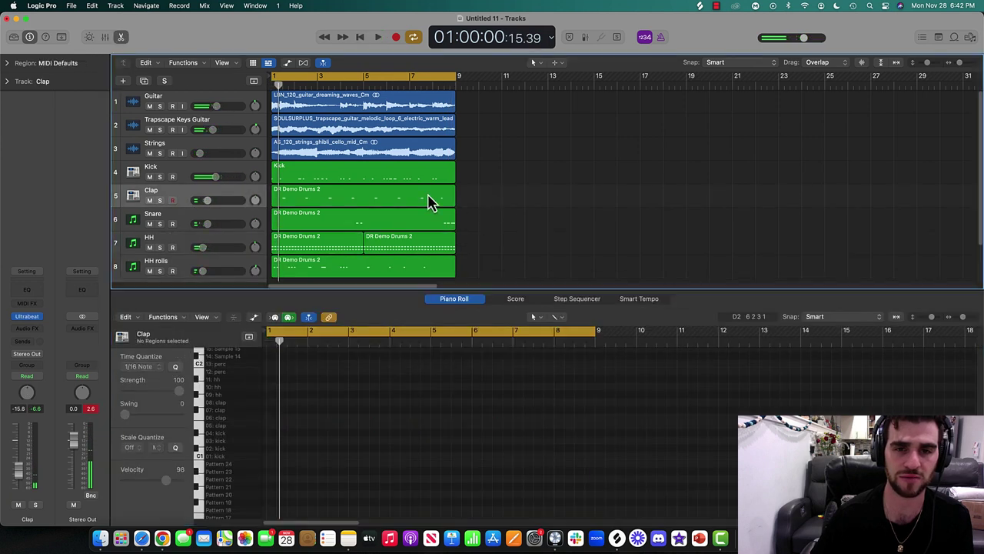
{"action": "left_click_drag", "start_coordinate": [572, 428], "coordinate": [578, 432]}
{"action": "key", "text": "Delete"}
- Audition the end of the loop with the adjusted clap note, and close the Piano Roll
{"action": "key", "text": "c"}
{"action": "left_click", "coordinate": [467, 341]}
{"action": "key", "text": "space"}
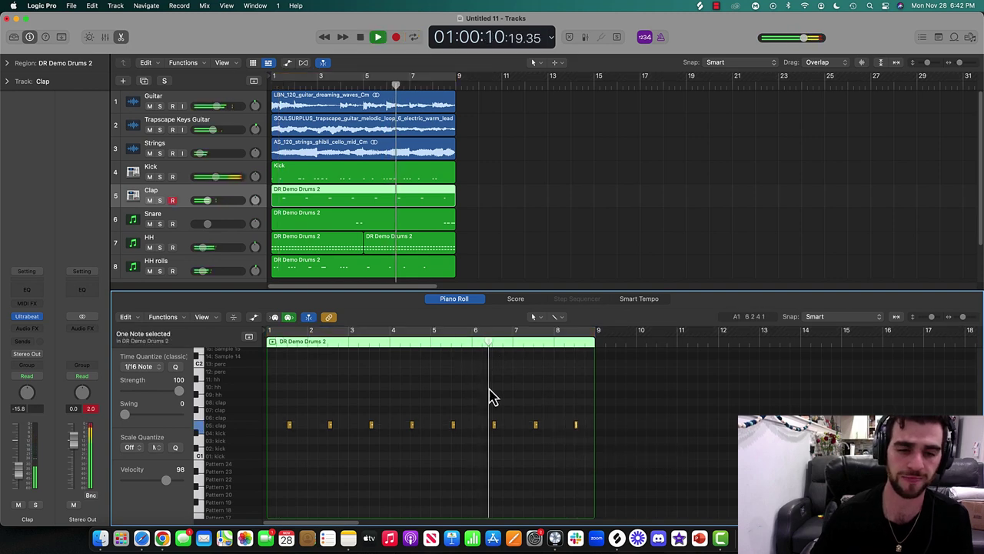
{"action": "key", "text": "c"}
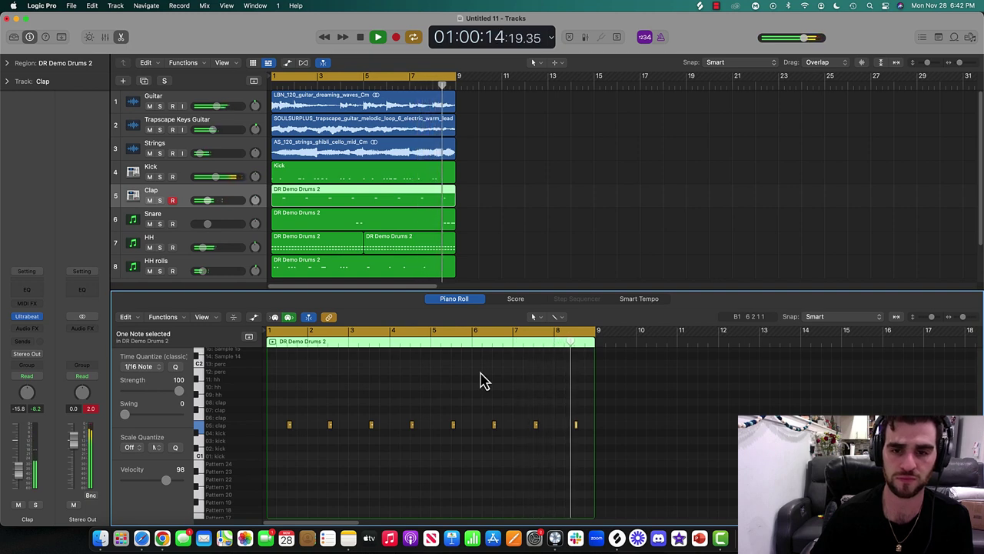
{"action": "left_click", "coordinate": [466, 358]}
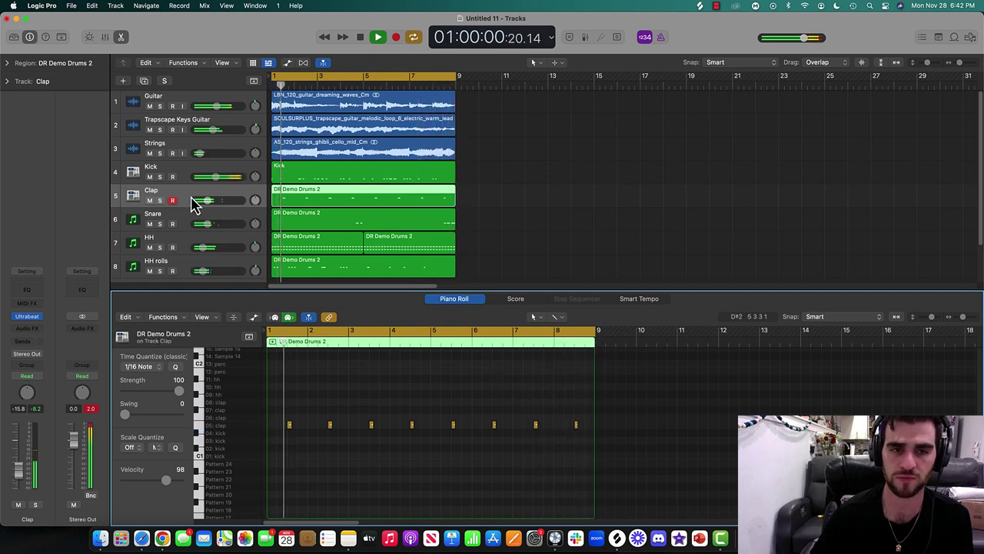
{"action": "key", "text": "space"}
{"action": "left_click", "coordinate": [121, 36]}
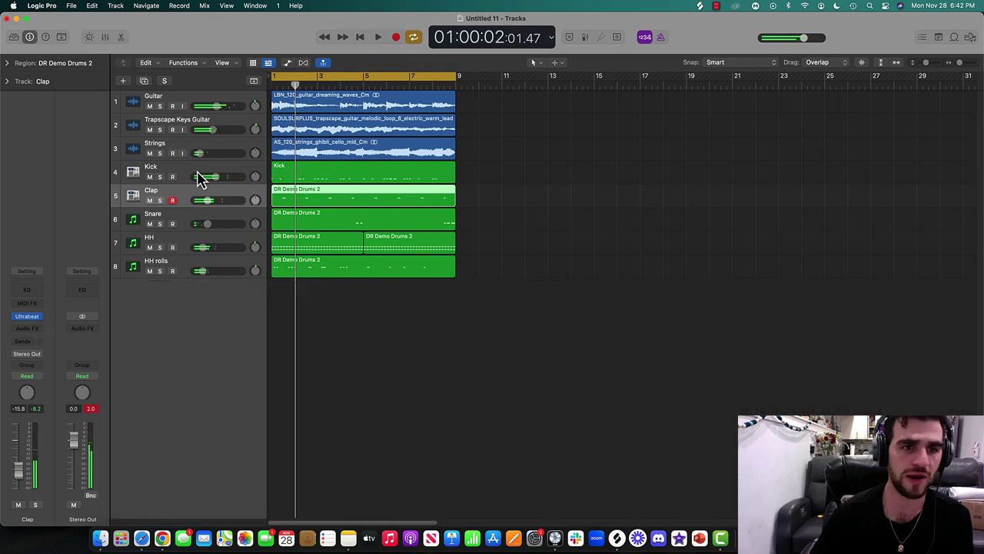
- Delete the existing Kick region and record a new eight-bar kick pattern with the Musical Typing keyboard
{"action": "left_click", "coordinate": [228, 177]}
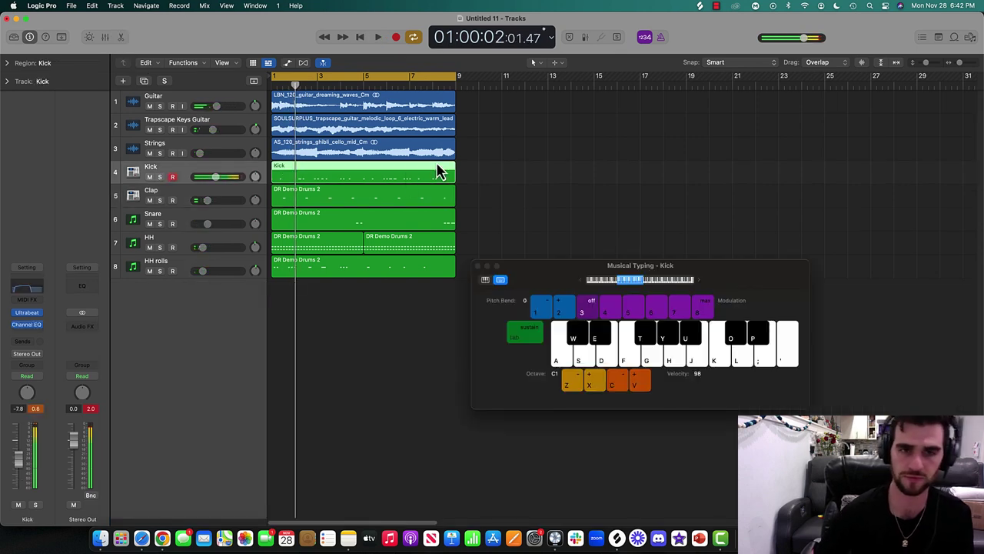
{"action": "key", "text": "Delete"}
{"action": "key", "text": "r"}
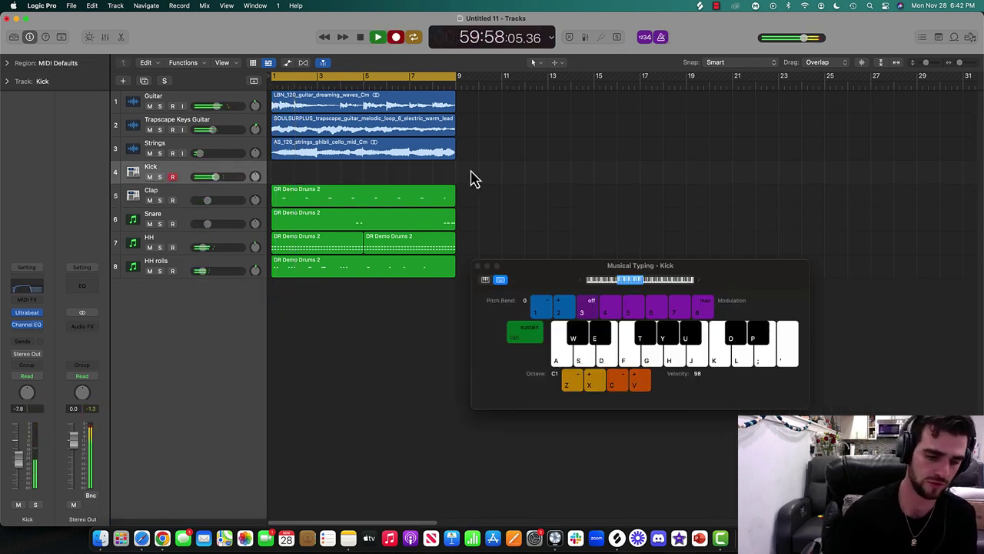
{"action": "key", "text": "a"}
{"action": "key", "text": "a"}
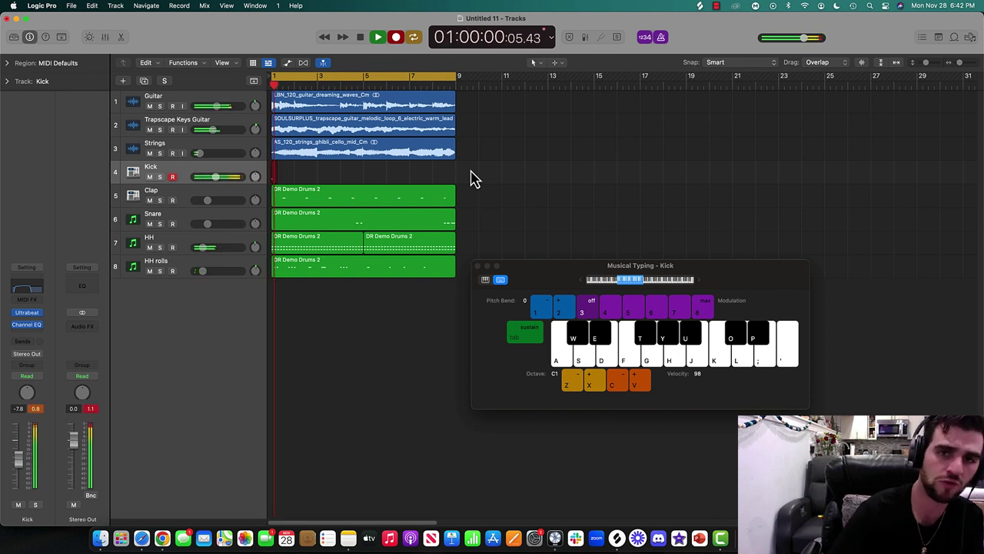
{"action": "key", "text": "w"}
{"action": "key", "text": "w"}
{"action": "key", "text": "w"}
{"action": "key", "text": "w"}
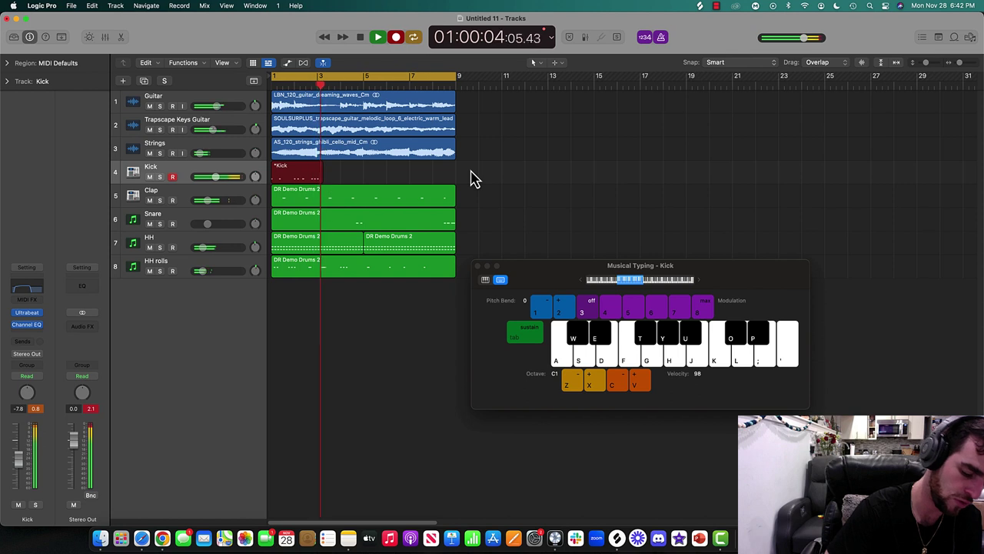
{"action": "key", "text": "w"}
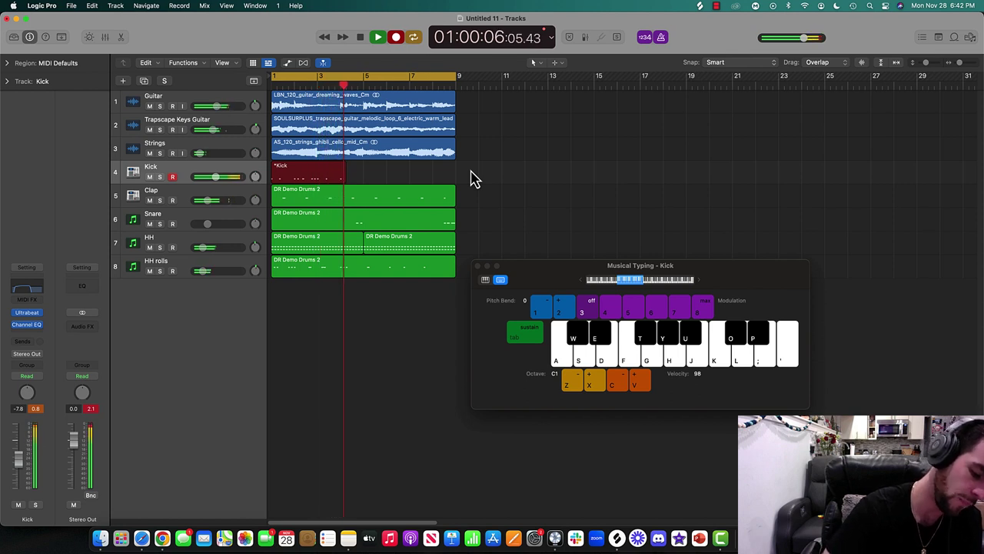
{"action": "key", "text": "w"}
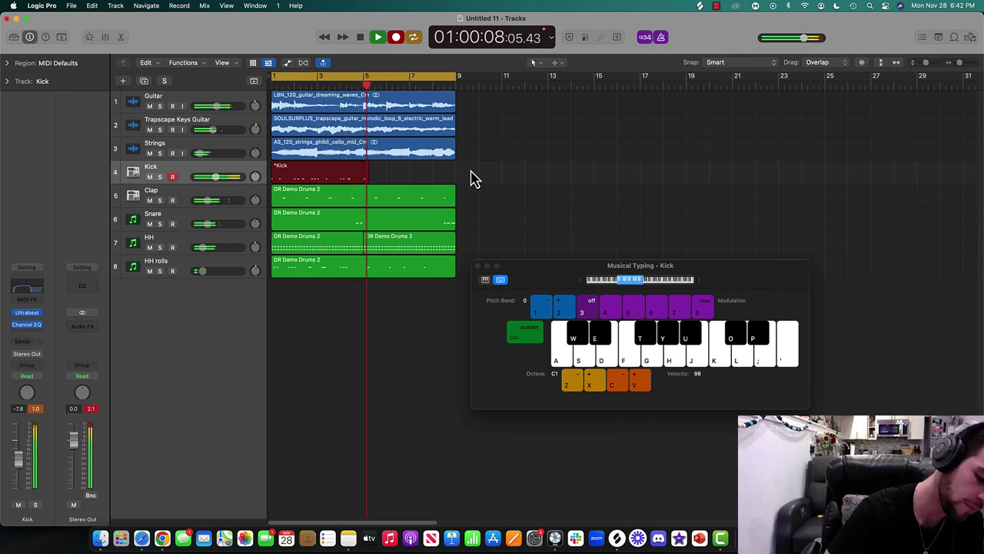
{"action": "key", "text": "w"}
{"action": "key", "text": "w"}
{"action": "key", "text": "w"}
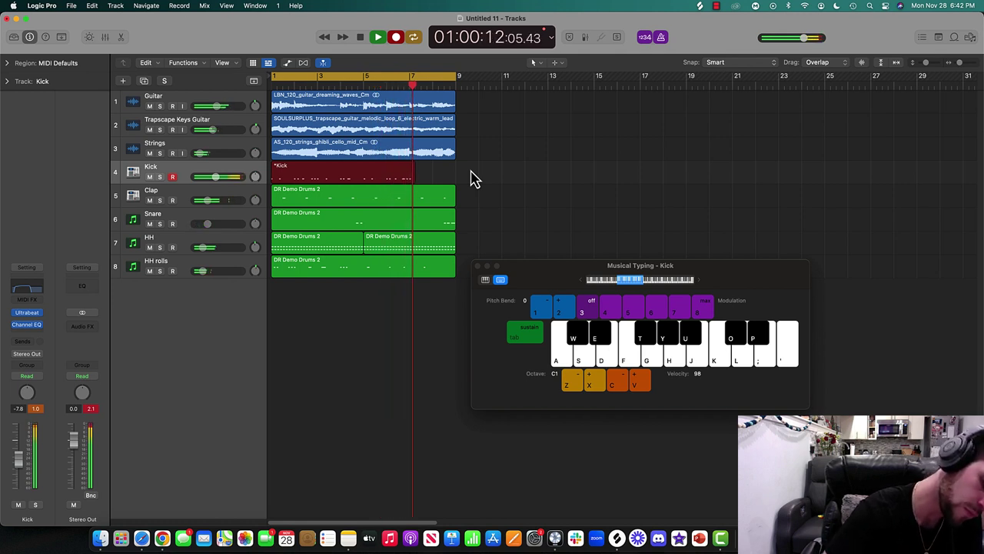
{"action": "key", "text": "w"}
{"action": "key", "text": "w"}
{"action": "key", "text": "w"}
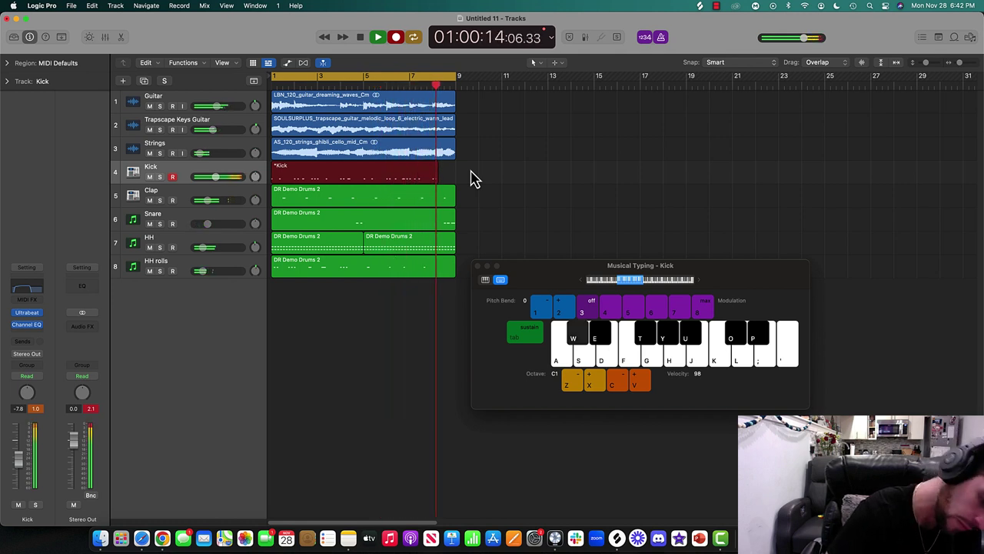
{"action": "key", "text": "space"}
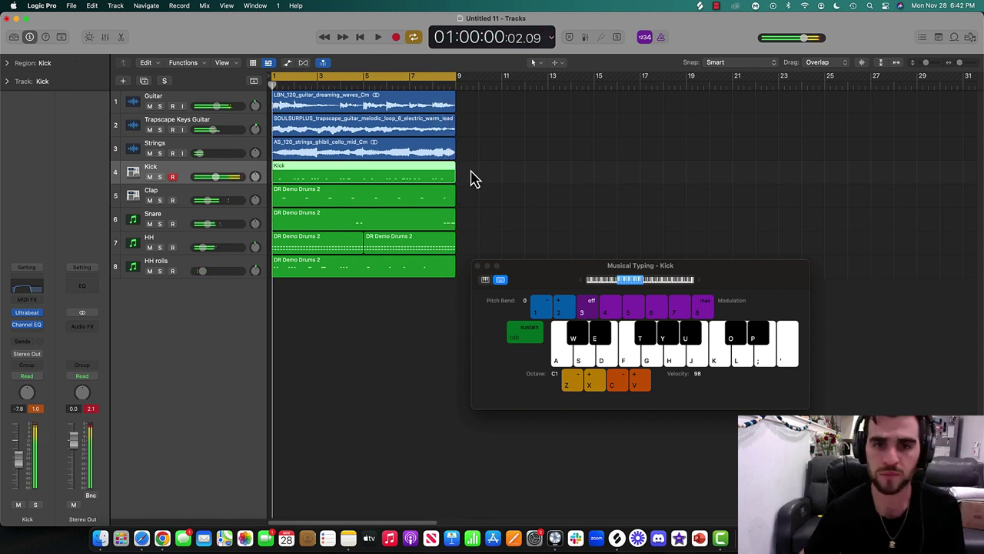
- Close Musical Typing and play the loop to hear the new kick pattern against the melody tracks
{"action": "key", "text": "space"}
{"action": "left_click", "coordinate": [477, 266]}
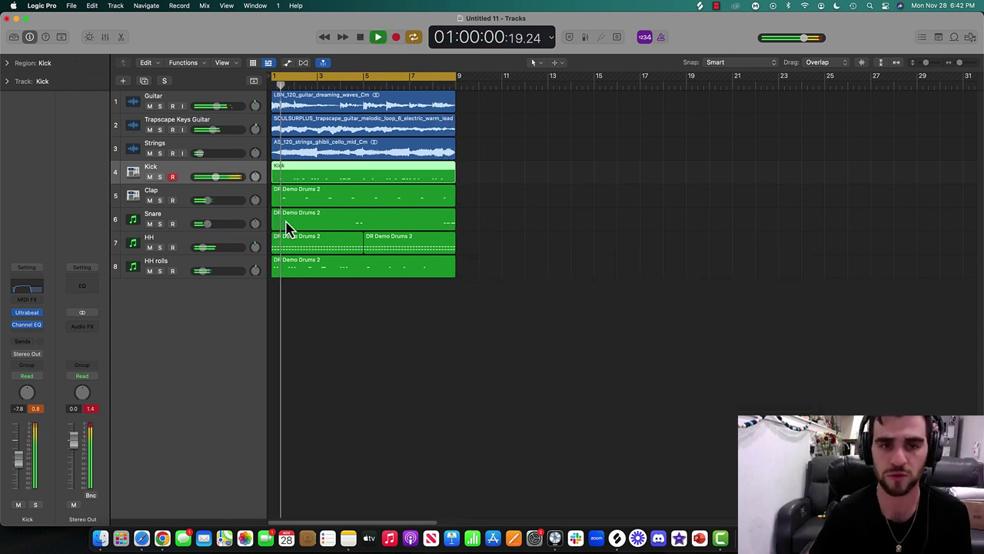
{"action": "left_click", "coordinate": [160, 129]}
{"action": "left_click", "coordinate": [160, 129]}
{"action": "key", "text": "space"}
- Lower the Guitar track's volume to about -8.6 dB while the Trapscape Keys Guitar and Strings tracks are temporarily muted
{"action": "left_click", "coordinate": [149, 130]}
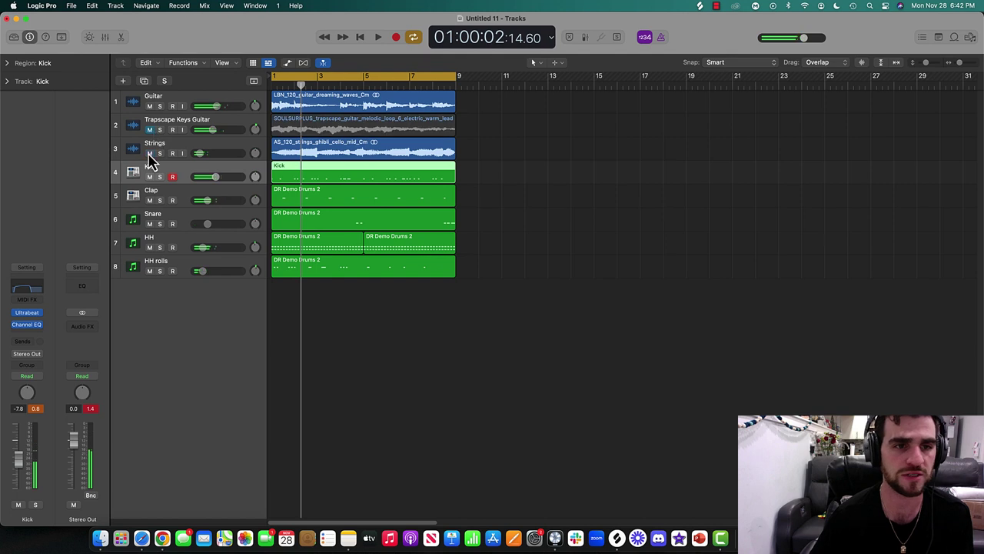
{"action": "left_click", "coordinate": [149, 153]}
{"action": "key", "text": "space"}
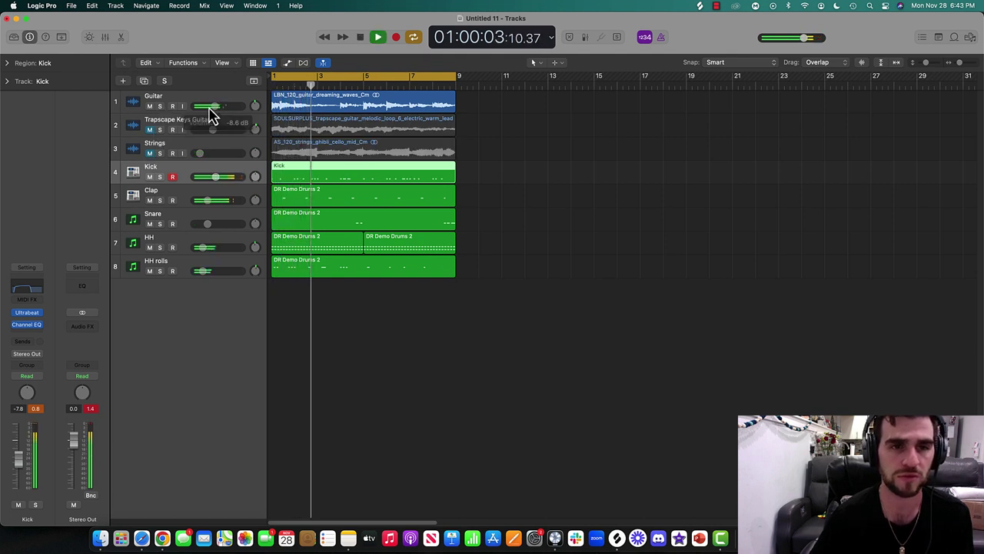
{"action": "left_click", "coordinate": [149, 130]}
{"action": "left_click", "coordinate": [150, 153]}
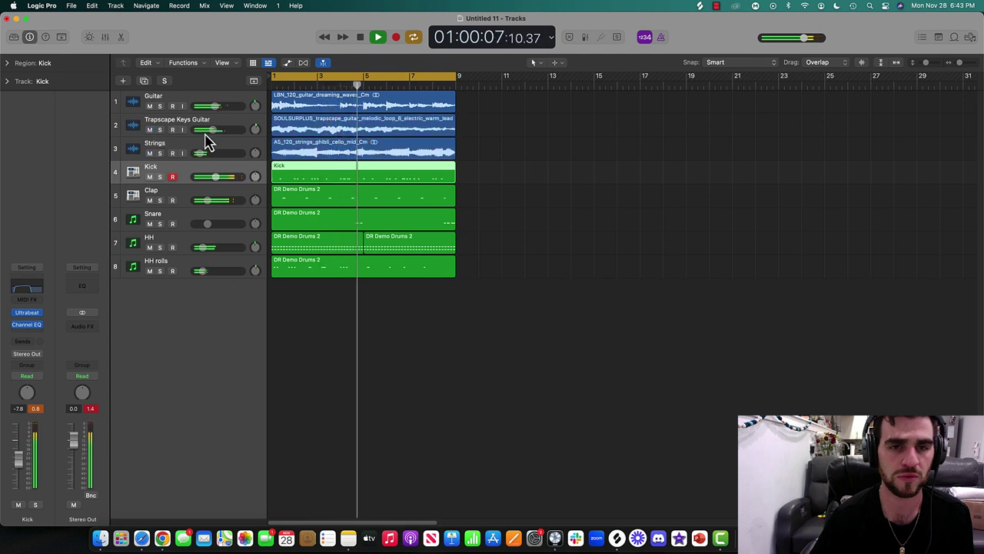
{"action": "key", "text": "space"}
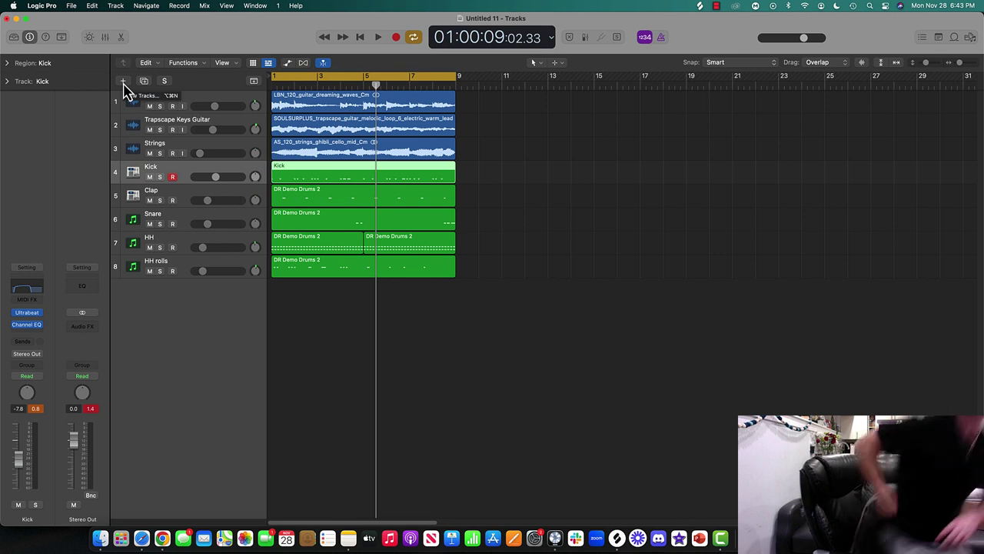
{"action": "left_click", "coordinate": [716, 6]}
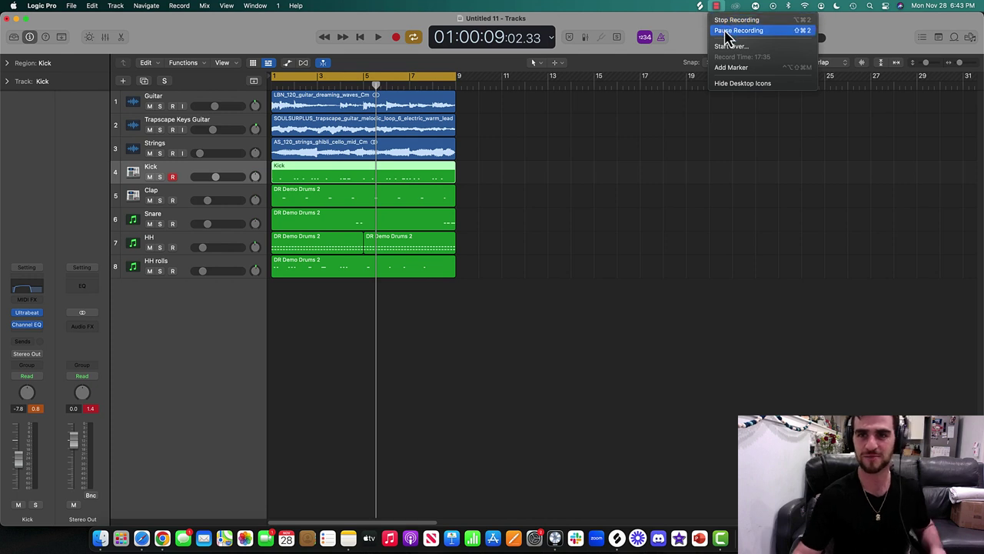
{"action": "left_click", "coordinate": [728, 32]}
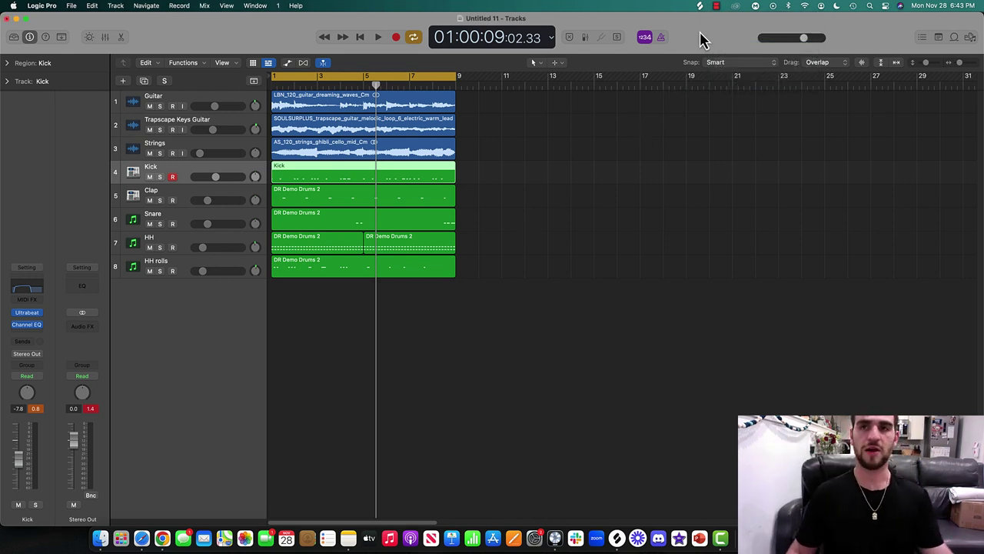
{"action": "left_click", "coordinate": [717, 7]}
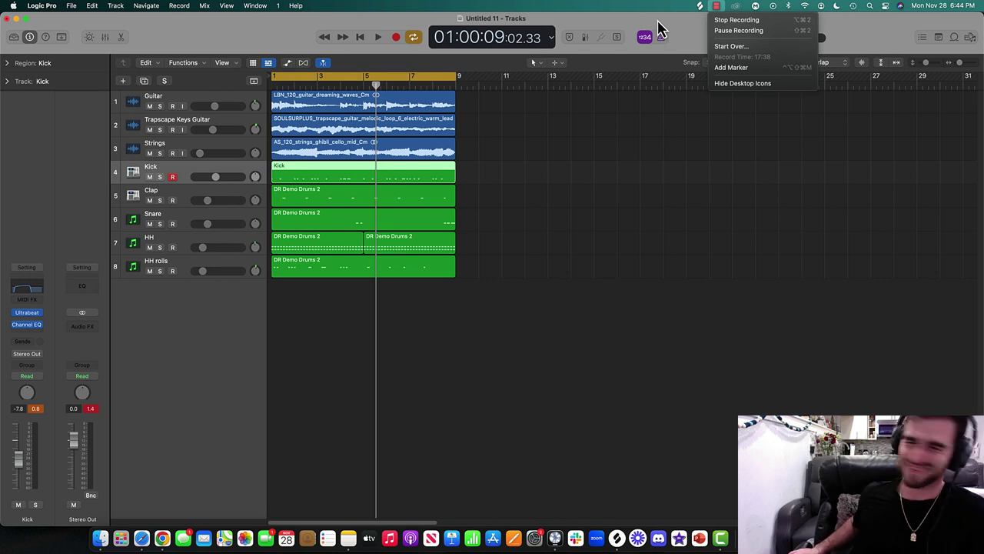
{"action": "left_click", "coordinate": [721, 8]}
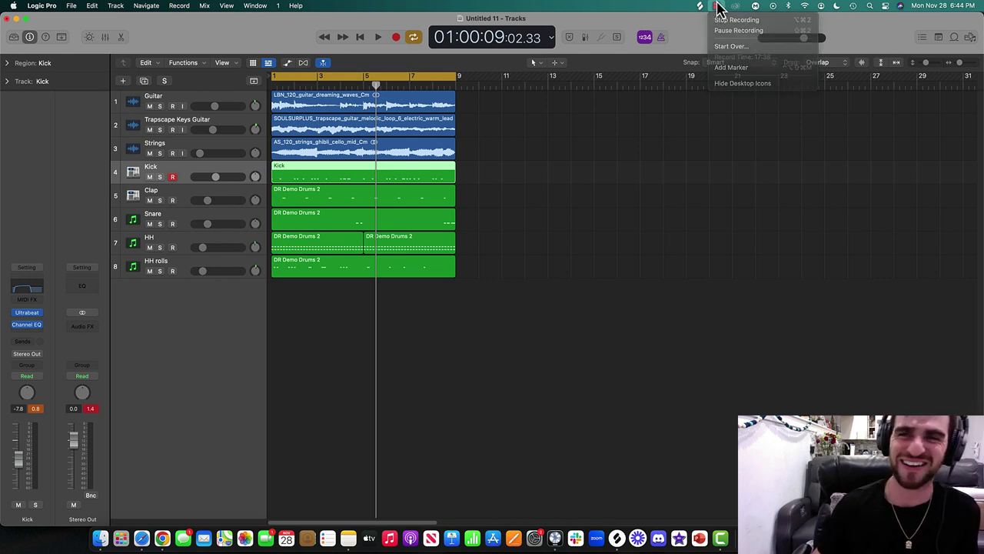
- Switch to Splice and search the sample catalogue for 808
{"action": "left_click", "coordinate": [617, 539]}
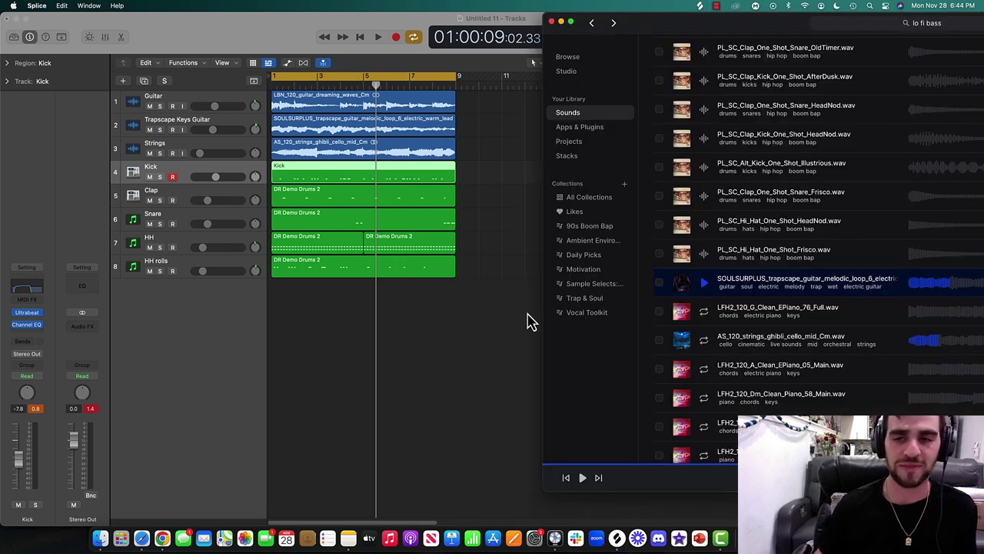
{"action": "double_click", "coordinate": [669, 27]}
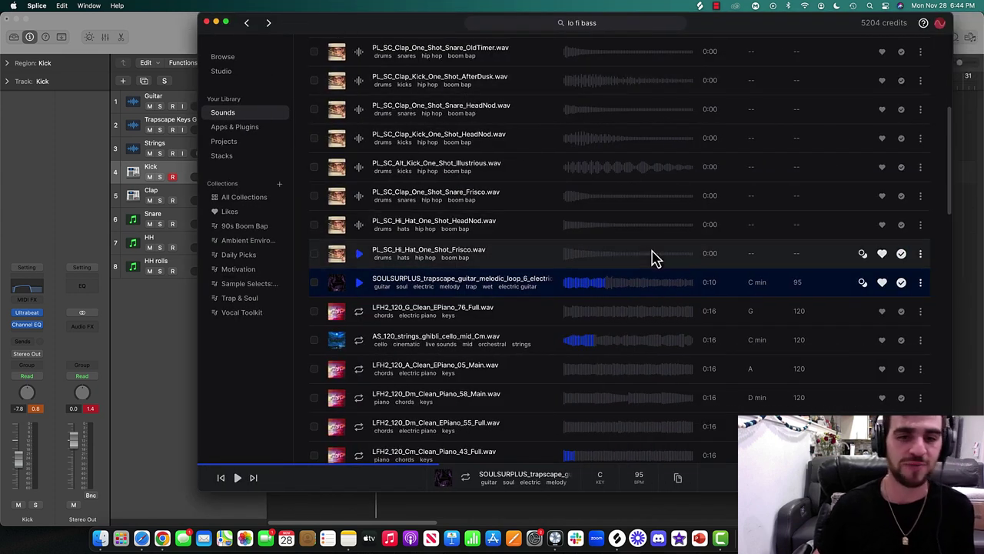
{"action": "scroll", "coordinate": [652, 256], "scroll_direction": "up", "scroll_amount": 5}
{"action": "left_click", "coordinate": [601, 28]}
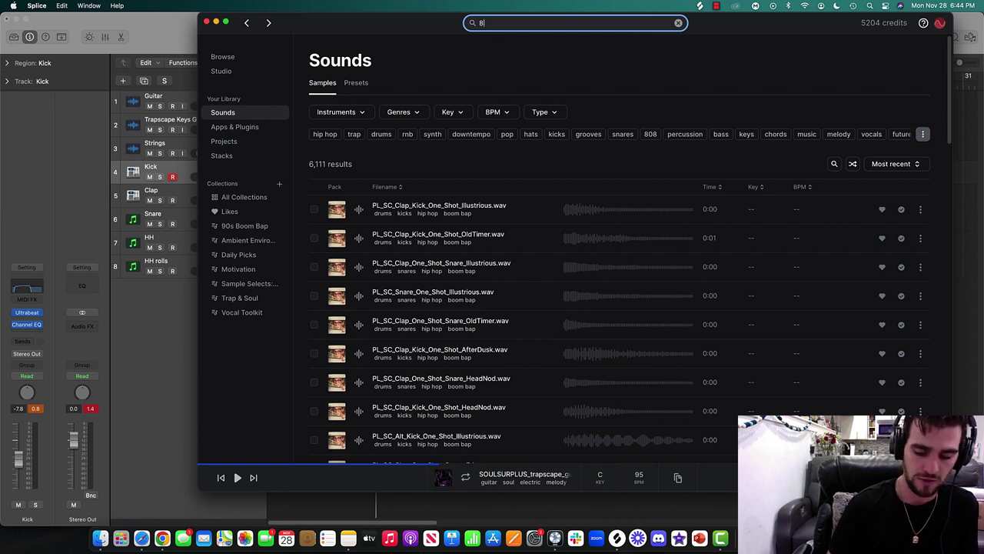
{"action": "key", "text": "Return"}
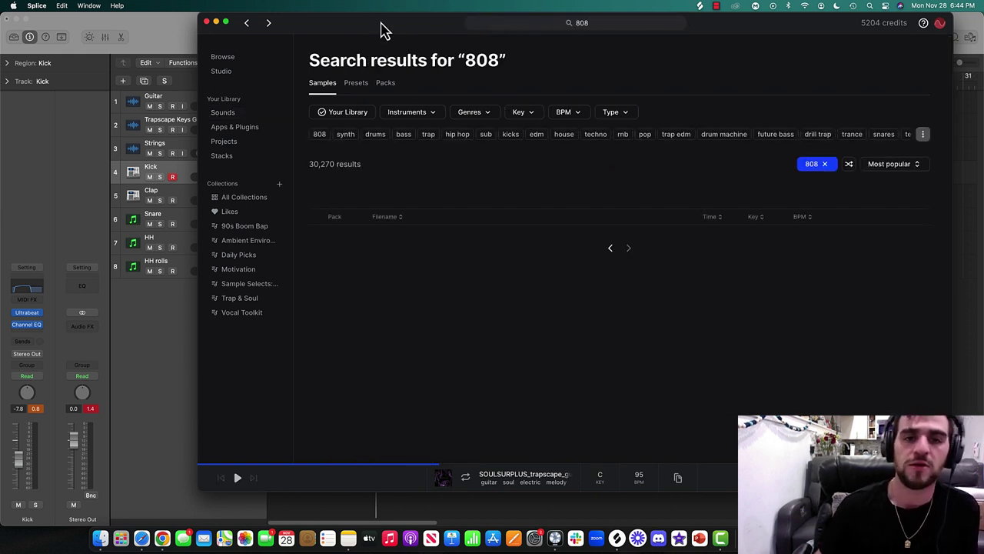
{"action": "left_click_drag", "start_coordinate": [390, 34], "coordinate": [329, 9]}
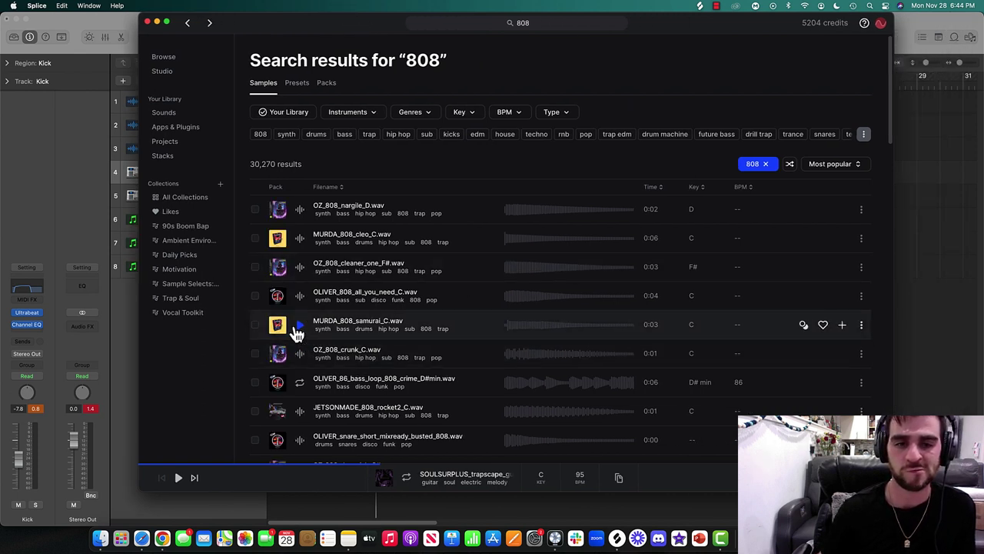
- Filter the 808 samples to the key of C minor and an exact tempo of 120 BPM
{"action": "left_click", "coordinate": [475, 117]}
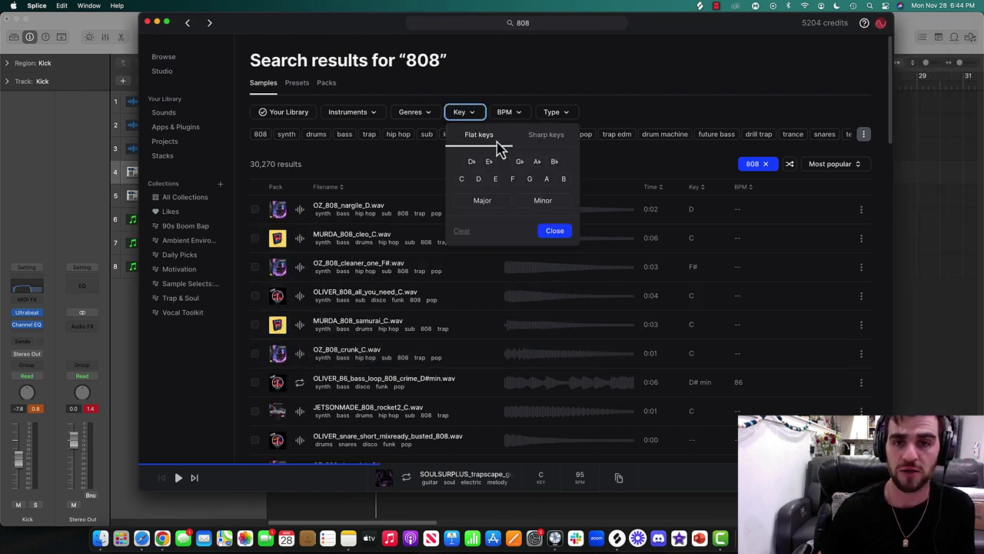
{"action": "left_click", "coordinate": [465, 179]}
{"action": "left_click", "coordinate": [543, 200]}
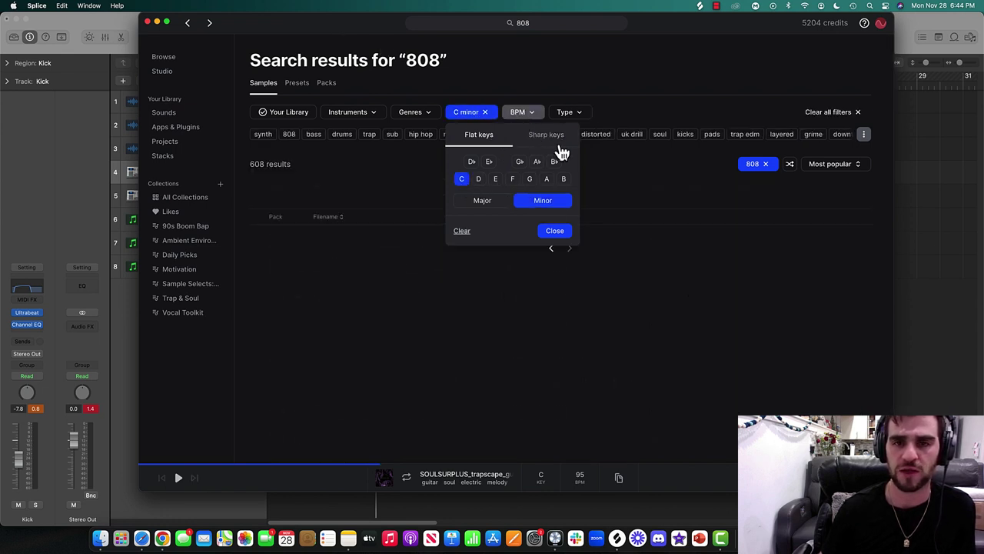
{"action": "left_click", "coordinate": [520, 111]}
{"action": "left_click", "coordinate": [559, 142]}
{"action": "type", "text": "120"}
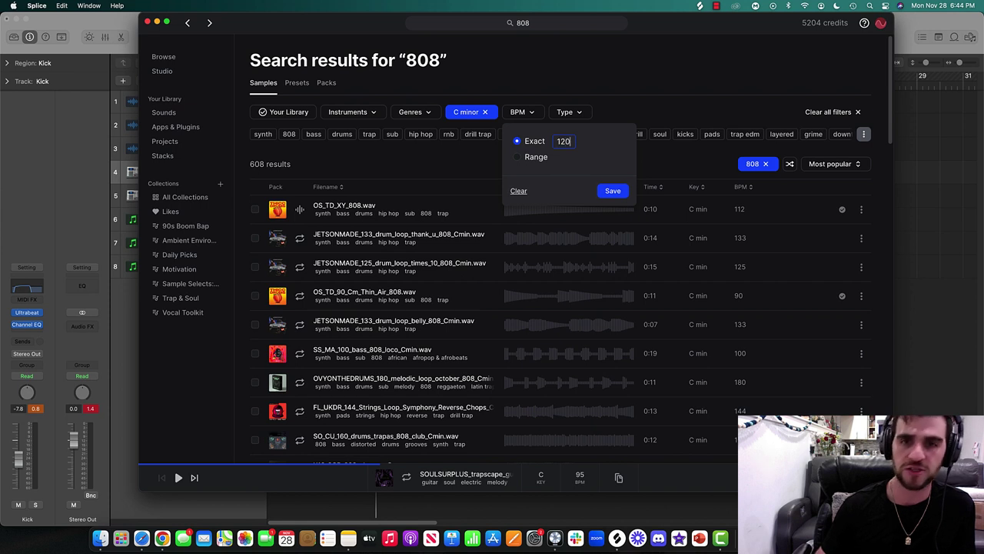
{"action": "key", "text": "Return"}
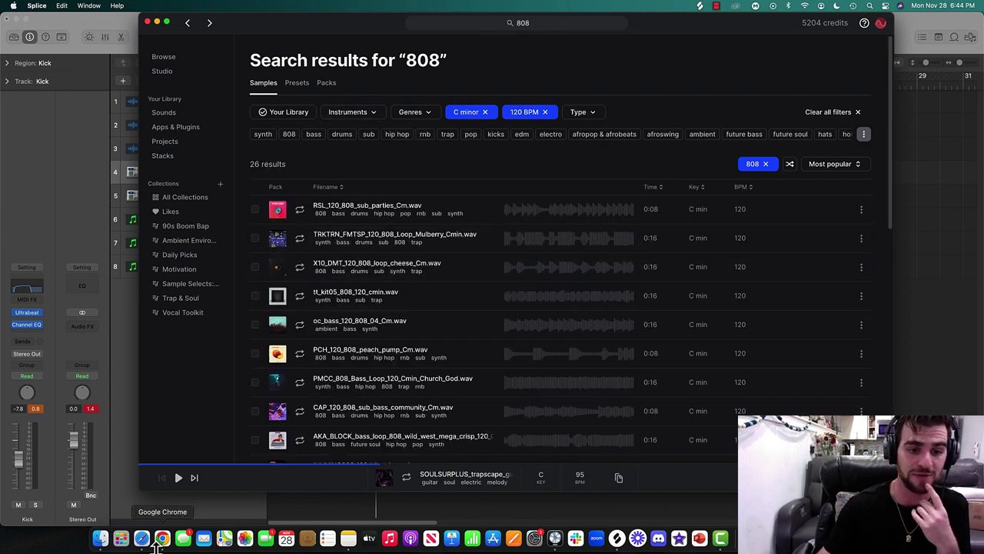
- Preview the first eight 808 loops in turn, from RSL_120_808_sub_parties_Cm.wav to CAP_120_808_sub_bass_community_Cm.wav
{"action": "left_click", "coordinate": [301, 214]}
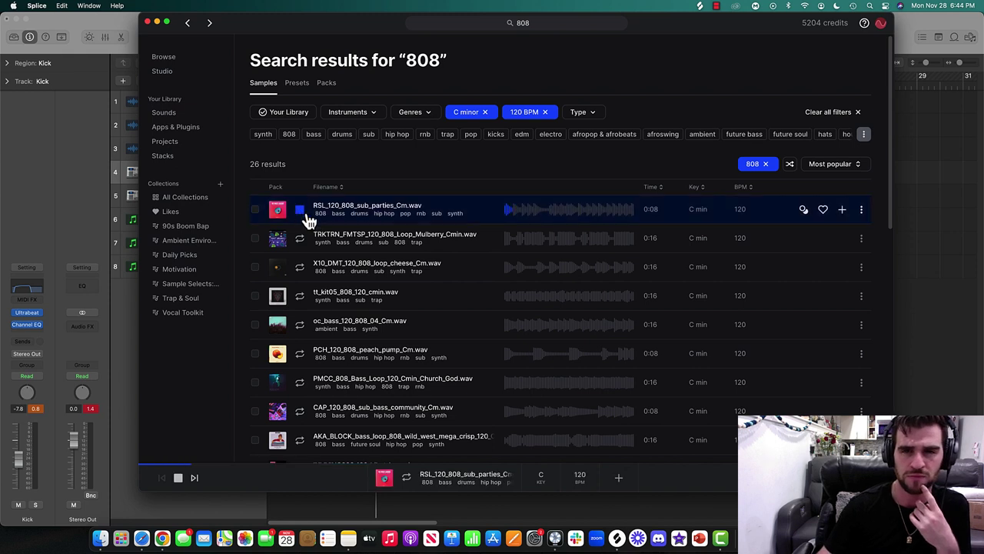
{"action": "left_click", "coordinate": [301, 245]}
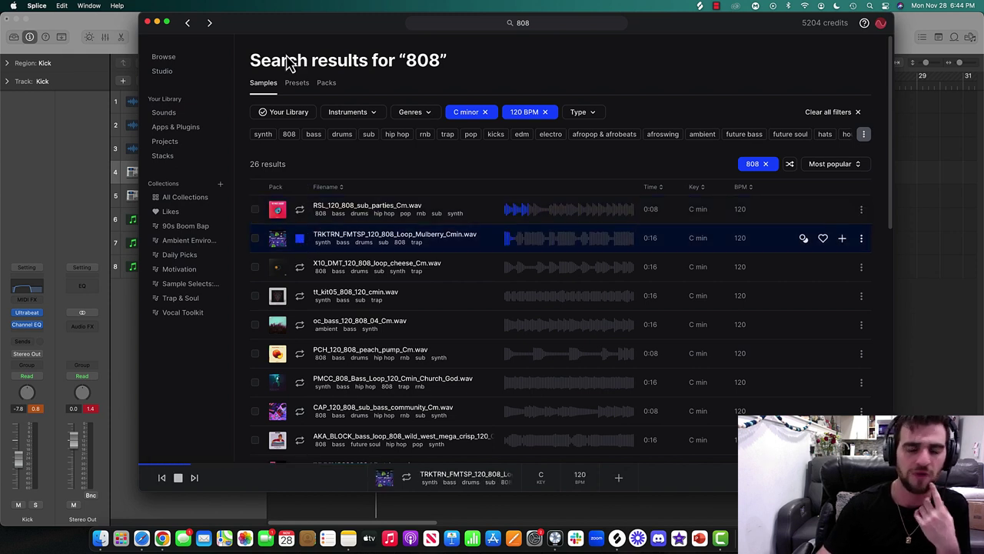
{"action": "left_click_drag", "start_coordinate": [276, 30], "coordinate": [375, 30]}
{"action": "left_click", "coordinate": [401, 275]}
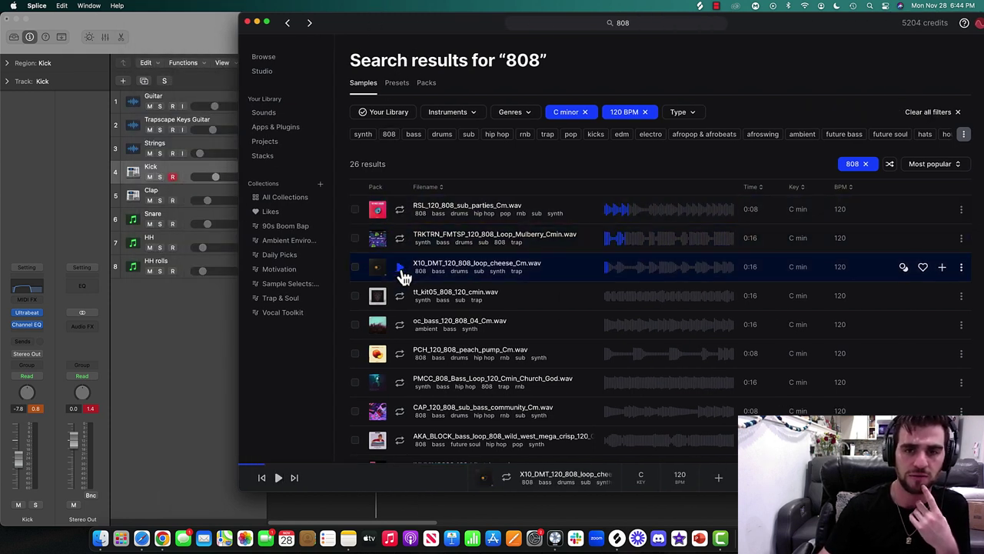
{"action": "left_click", "coordinate": [401, 296]}
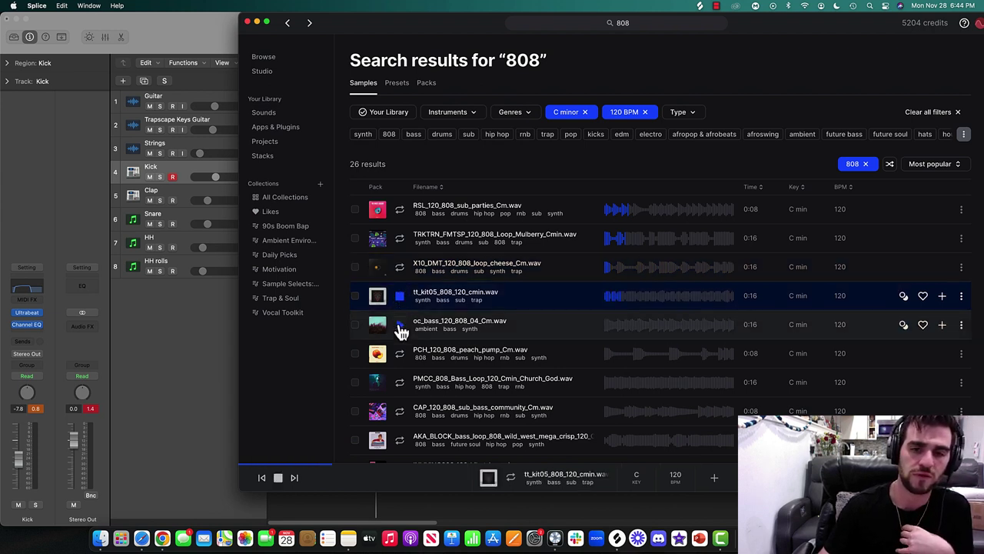
{"action": "left_click", "coordinate": [399, 324]}
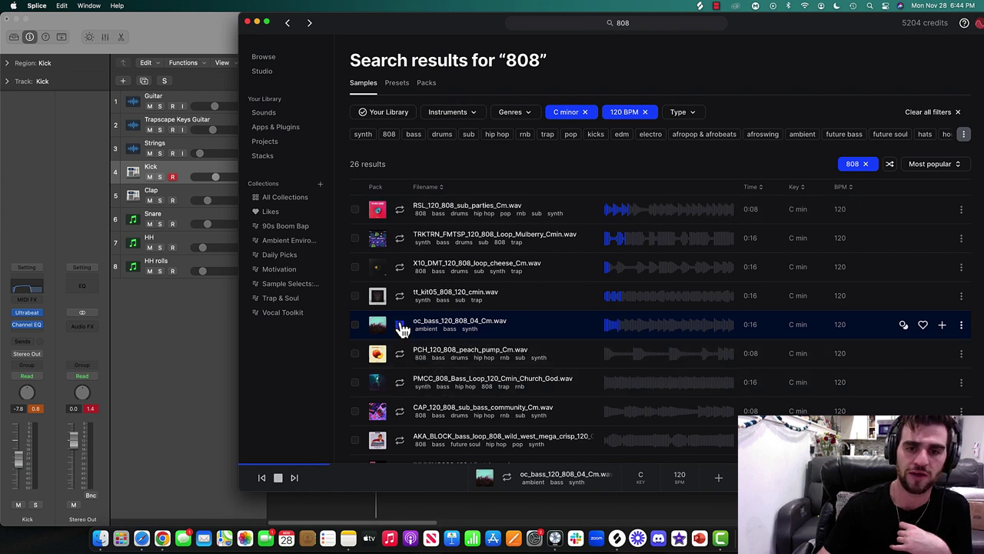
{"action": "left_click", "coordinate": [400, 355]}
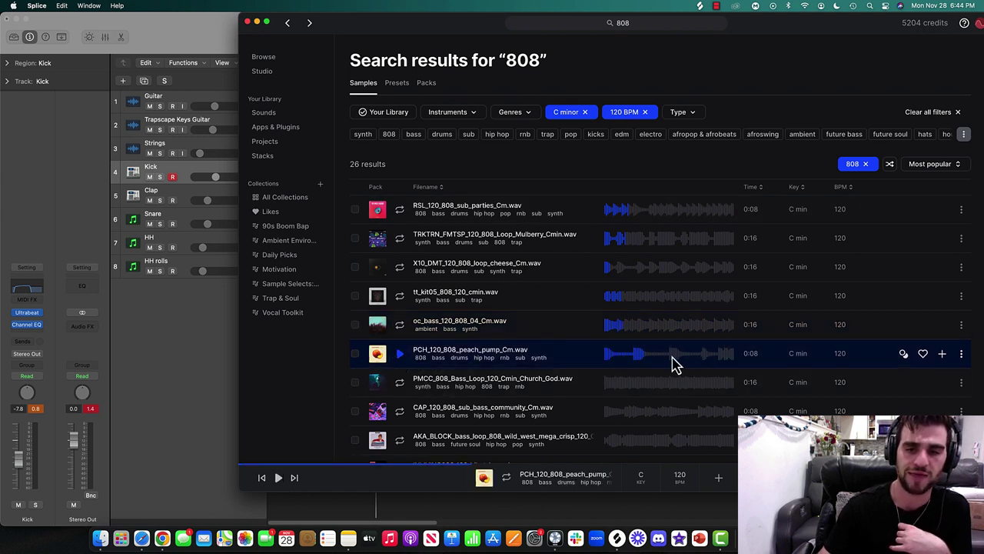
{"action": "left_click", "coordinate": [400, 383]}
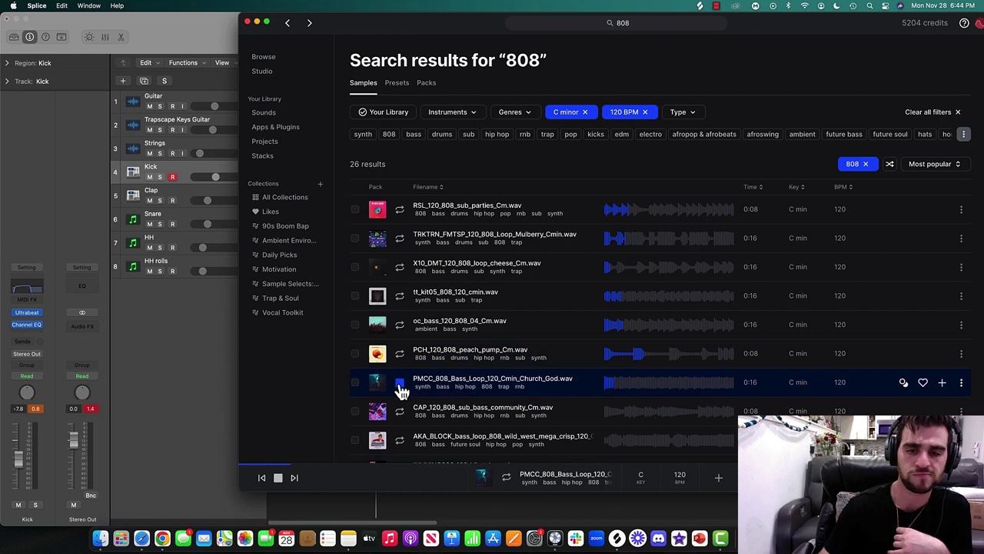
{"action": "left_click", "coordinate": [400, 411]}
- Preview the next four loops in the list, from the AKA_BLOCK wild west bass loop to OS_TB_120_Cm_Sensei_808.wav
{"action": "scroll", "coordinate": [460, 351], "scroll_direction": "down", "scroll_amount": 3}
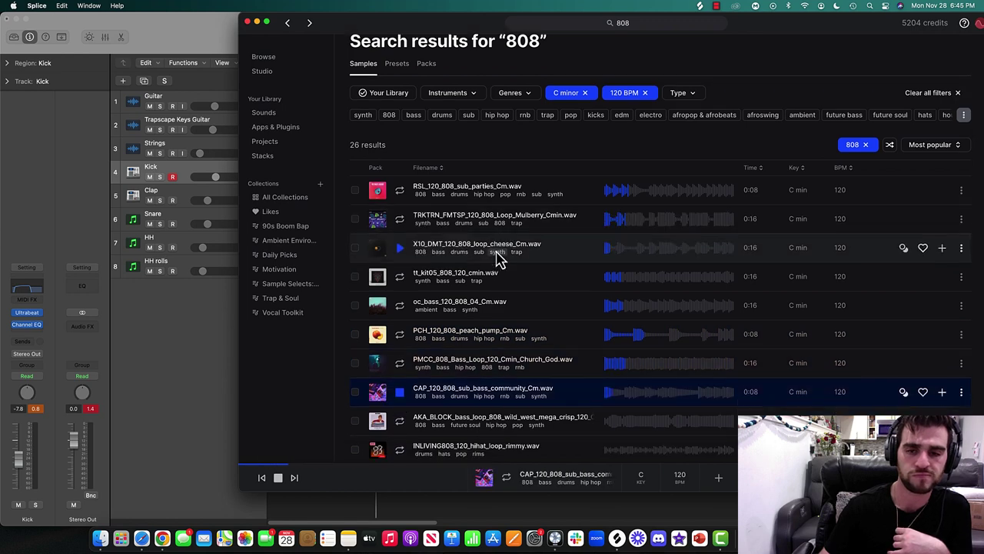
{"action": "left_click", "coordinate": [400, 356]}
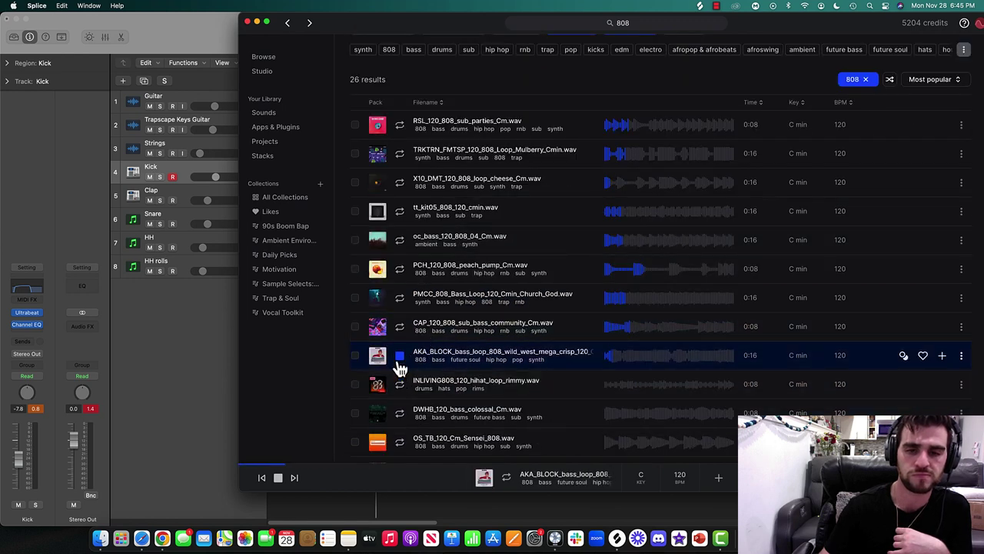
{"action": "left_click", "coordinate": [399, 384]}
{"action": "left_click", "coordinate": [402, 413]}
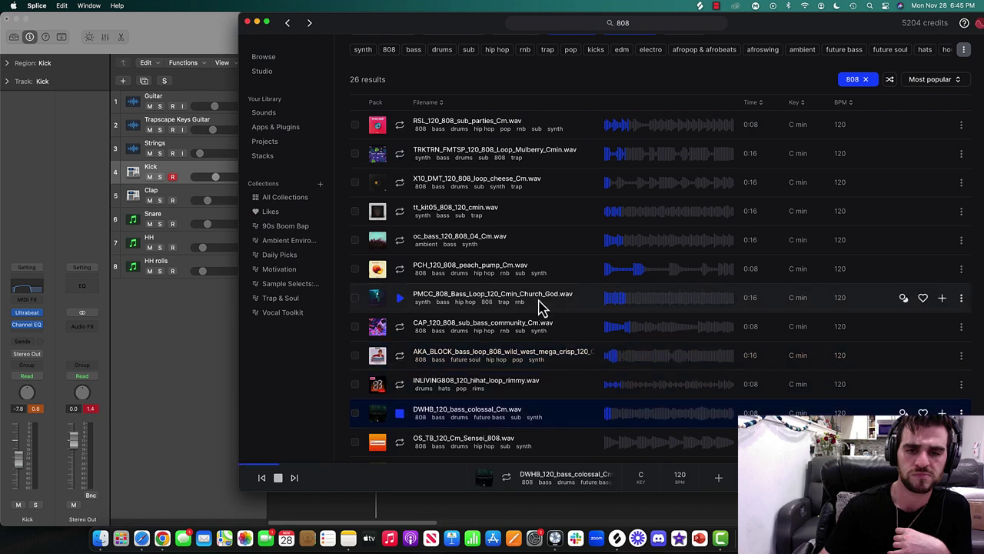
{"action": "scroll", "coordinate": [538, 308], "scroll_direction": "down", "scroll_amount": 2}
{"action": "left_click", "coordinate": [400, 373]}
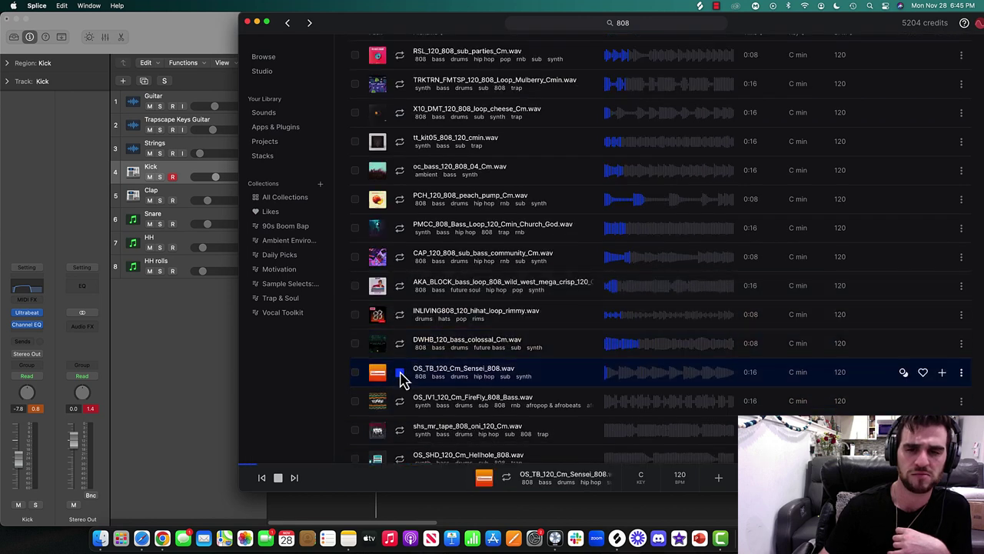
- Preview OS_IV1_120_Cm_FireFly_808_Bass.wav, then like it and add it to the library
{"action": "scroll", "coordinate": [523, 288], "scroll_direction": "down", "scroll_amount": 3}
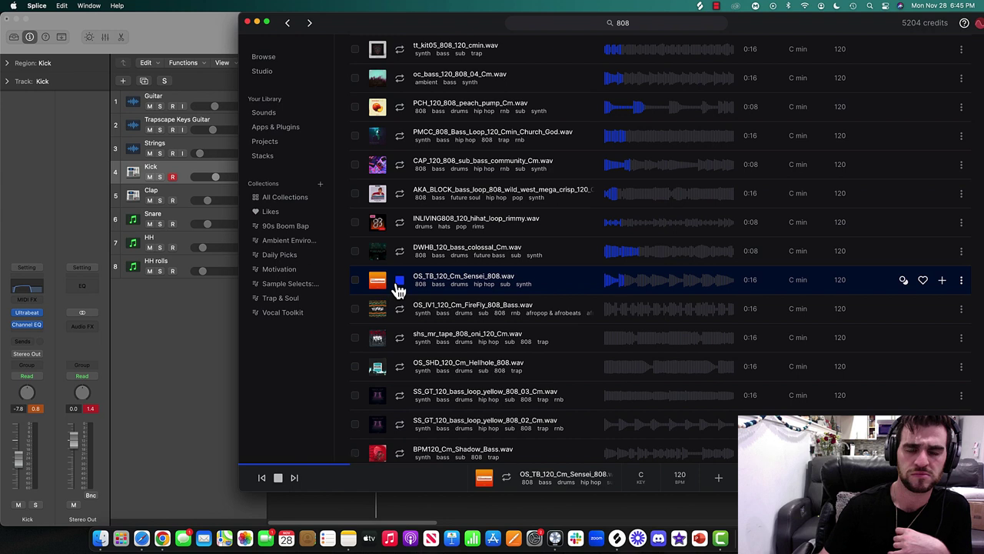
{"action": "left_click", "coordinate": [400, 311]}
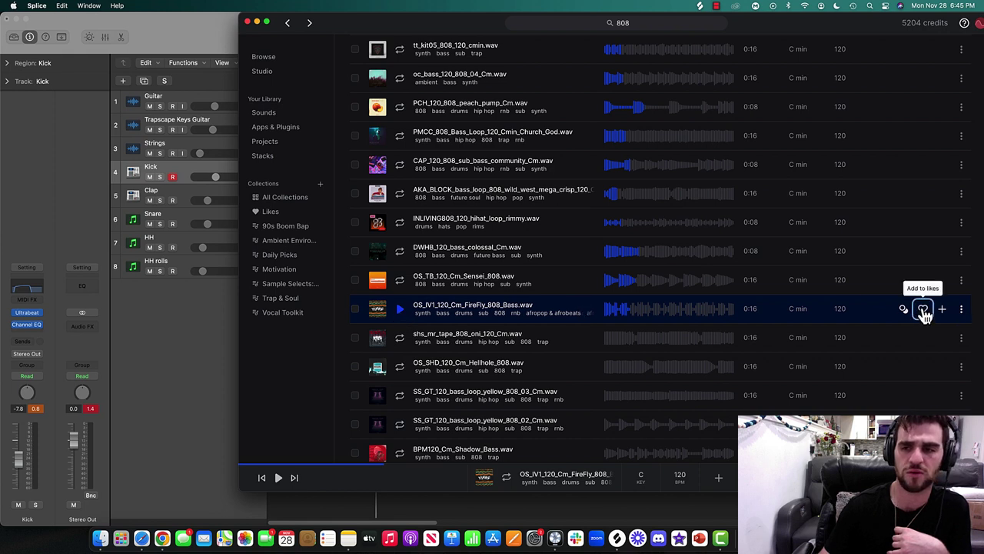
{"action": "left_click", "coordinate": [924, 310]}
- Preview further 808 loops below the FireFly bass, from shs_mr_tape_808_oni_120_Cm.wav to BPM120_Cm_Shadow_Bass.wav
{"action": "left_click", "coordinate": [403, 342]}
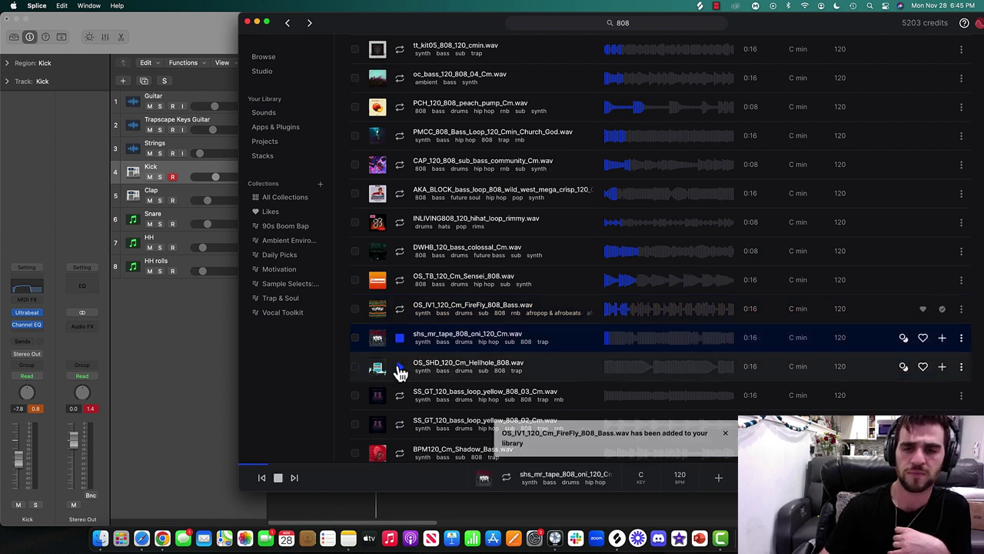
{"action": "left_click", "coordinate": [397, 402]}
{"action": "scroll", "coordinate": [451, 275], "scroll_direction": "down", "scroll_amount": 1}
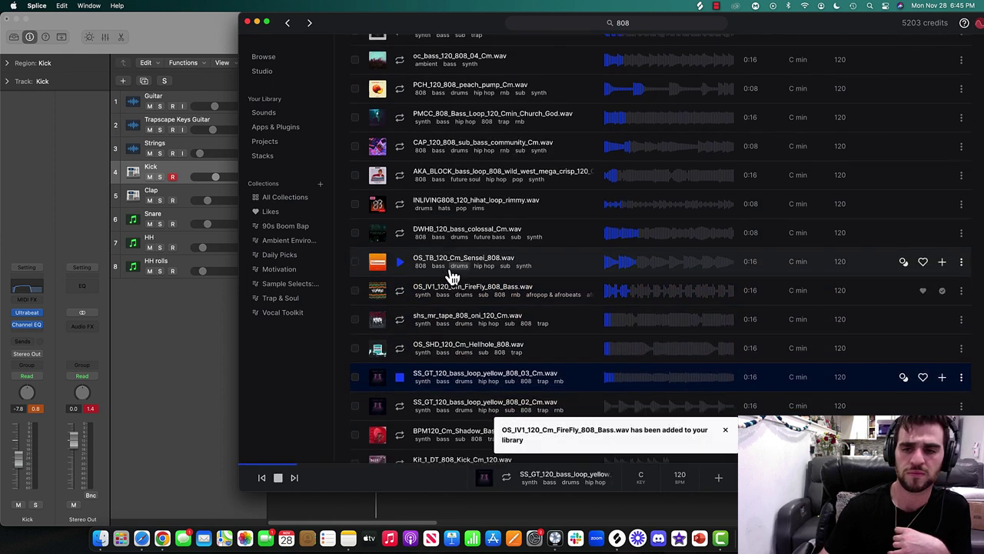
{"action": "left_click", "coordinate": [400, 412]}
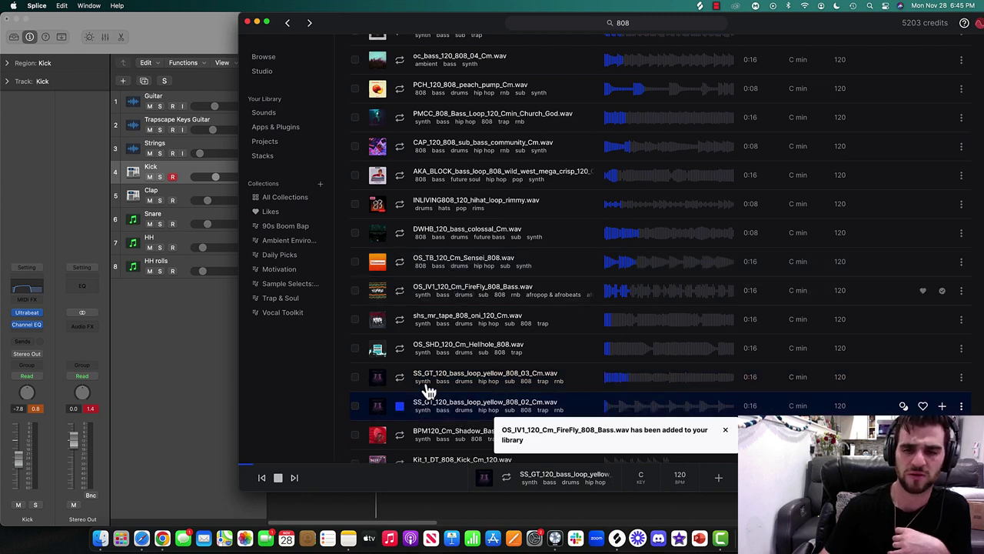
{"action": "scroll", "coordinate": [431, 362], "scroll_direction": "down", "scroll_amount": 5}
{"action": "left_click", "coordinate": [403, 240]}
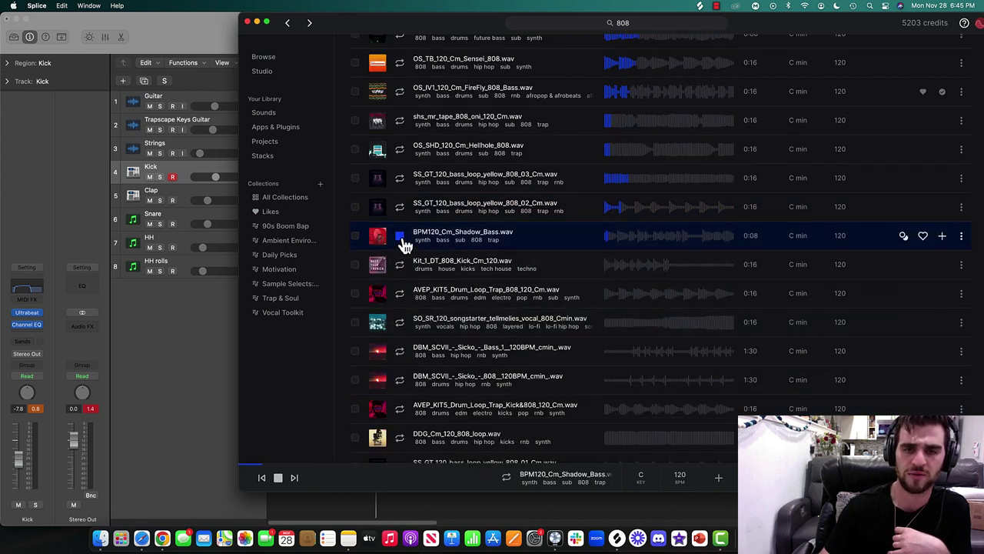
- Narrow the 808 samples to the trap genre
{"action": "scroll", "coordinate": [543, 281], "scroll_direction": "up", "scroll_amount": 10}
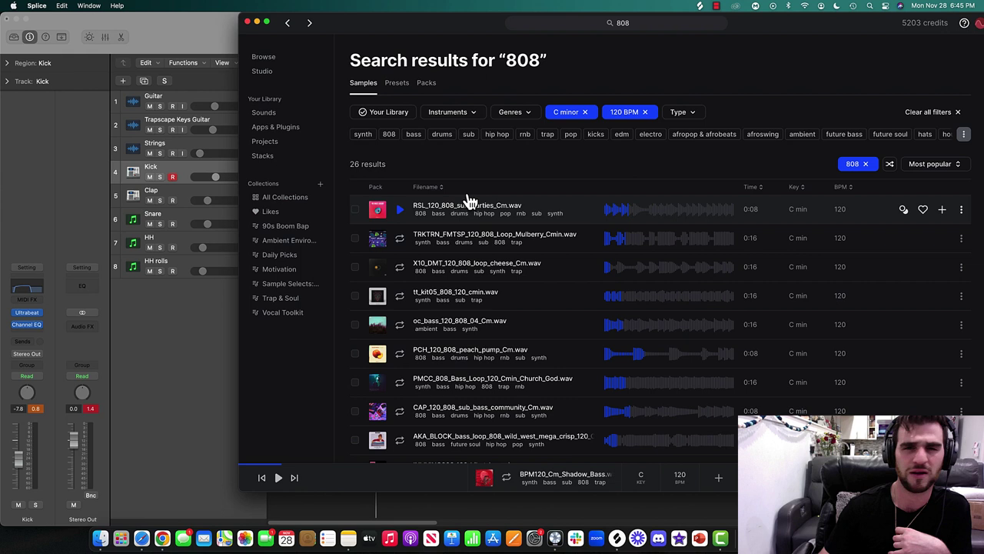
{"action": "left_click", "coordinate": [512, 116]}
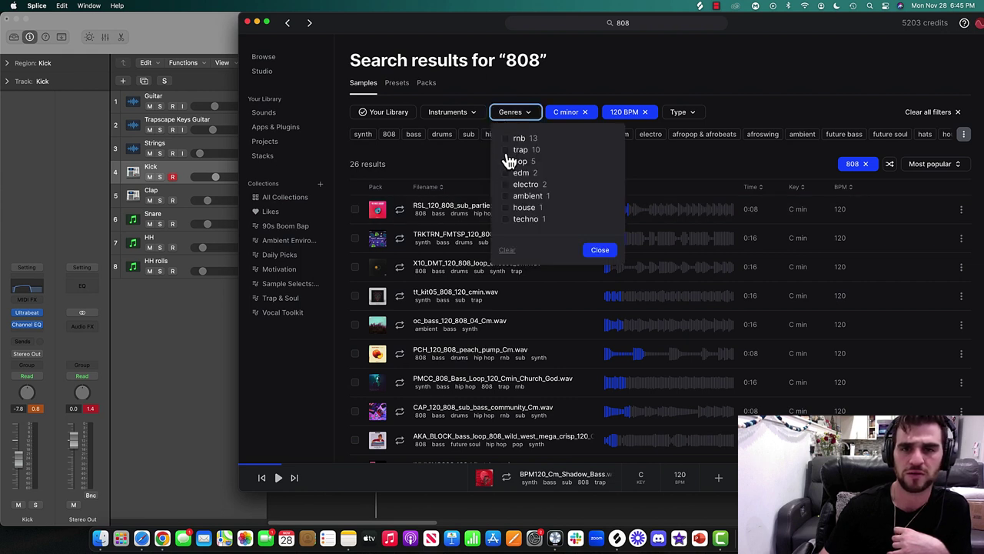
{"action": "left_click", "coordinate": [508, 151]}
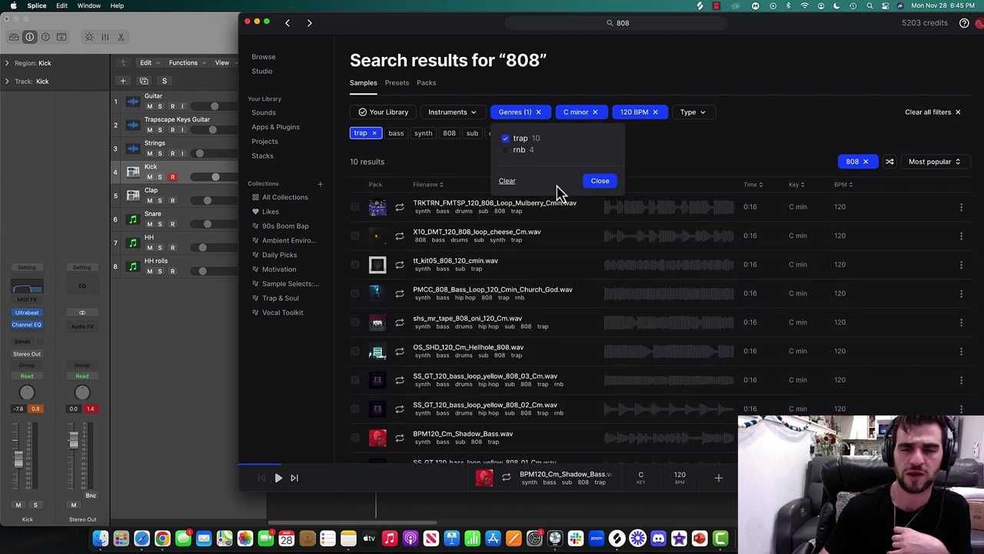
{"action": "left_click", "coordinate": [599, 180]}
- Preview the TRKTRN Mulberry and X10_DMT_120_808_loop_cheese_Cm.wav loops, then like the cheese loop and add it to the library
{"action": "left_click", "coordinate": [400, 207]}
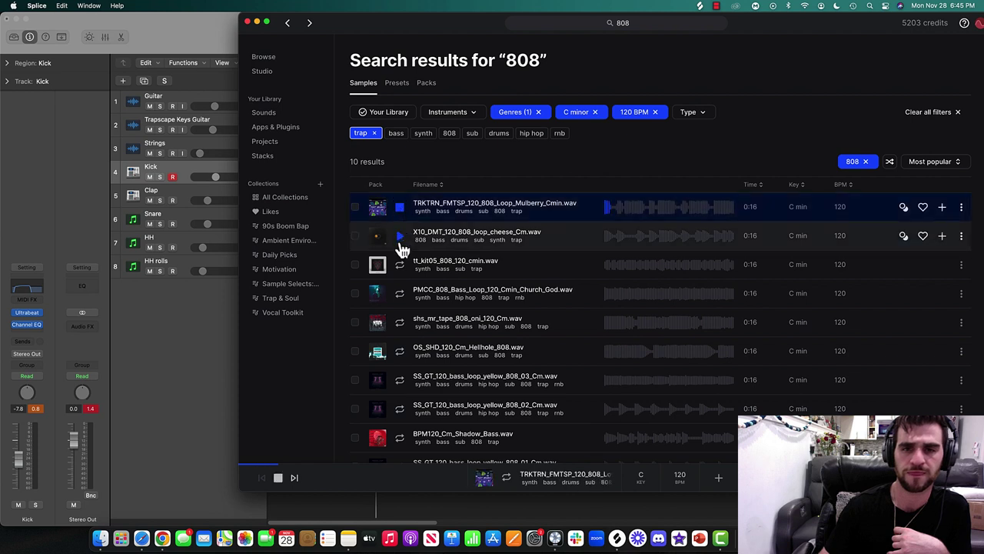
{"action": "left_click", "coordinate": [400, 237]}
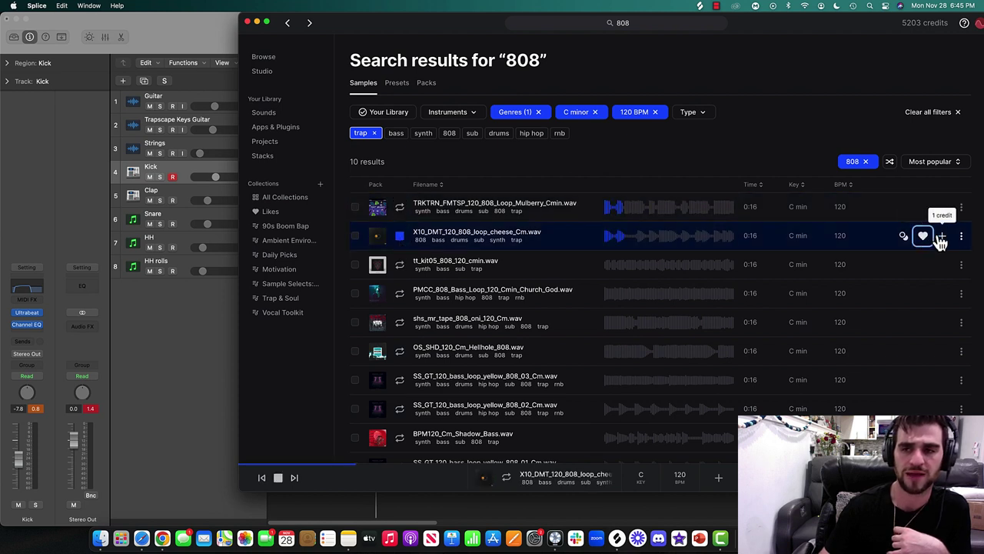
{"action": "left_click", "coordinate": [940, 237]}
- Preview the remaining trap loops down to SS_GT_120_bass_loop_yellow_808_01_Cm.wav, then replay X10_DMT_120_808_loop_cheese_Cm.wav for comparison
{"action": "left_click", "coordinate": [401, 264]}
{"action": "left_click", "coordinate": [400, 293]}
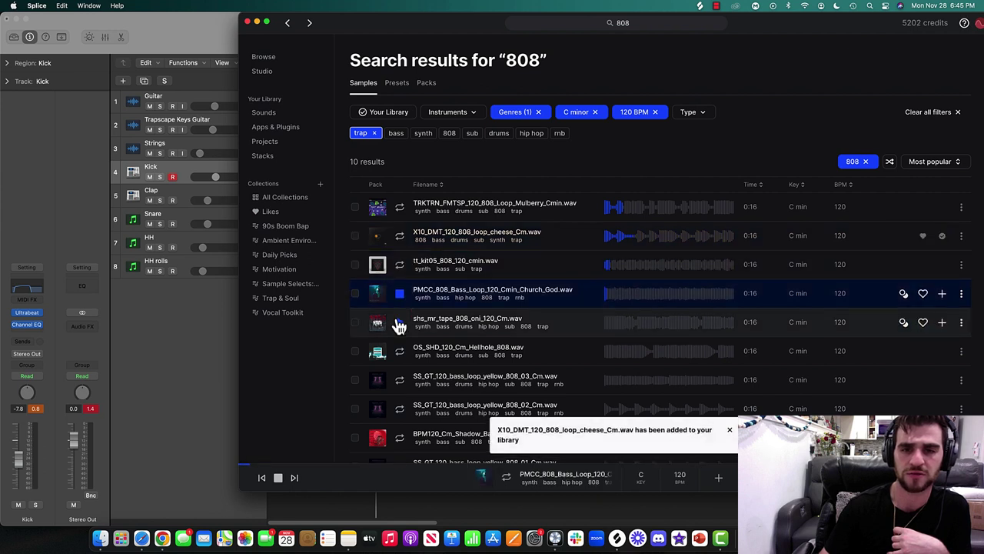
{"action": "left_click", "coordinate": [401, 321]}
{"action": "left_click", "coordinate": [401, 350]}
{"action": "left_click", "coordinate": [400, 379]}
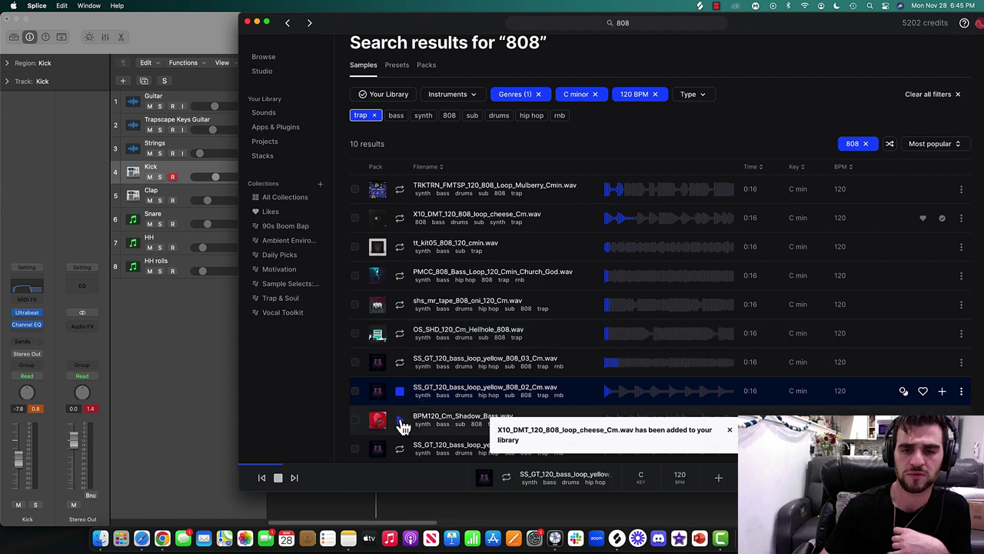
{"action": "left_click", "coordinate": [405, 436]}
{"action": "scroll", "coordinate": [410, 433], "scroll_direction": "down", "scroll_amount": 2}
{"action": "left_click", "coordinate": [406, 431]}
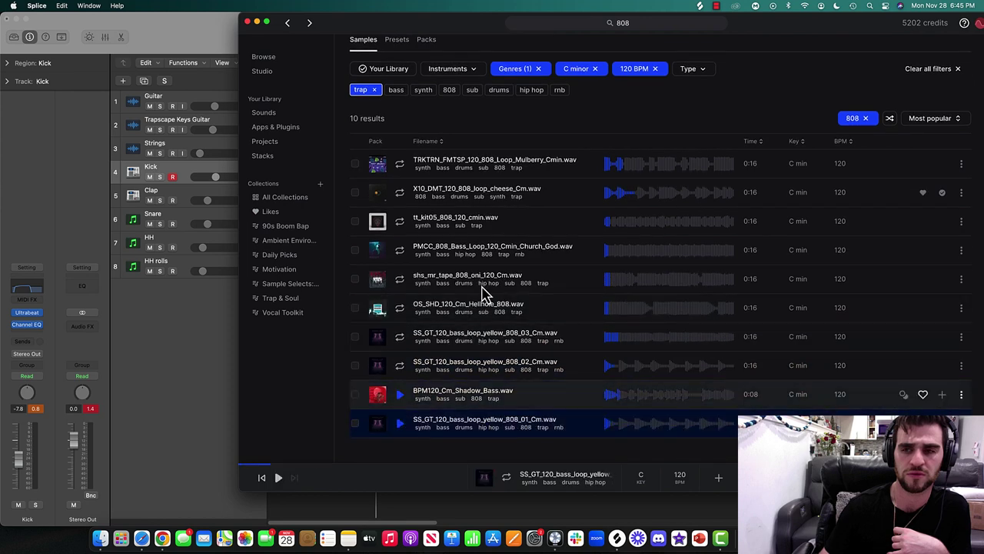
{"action": "left_click", "coordinate": [400, 194]}
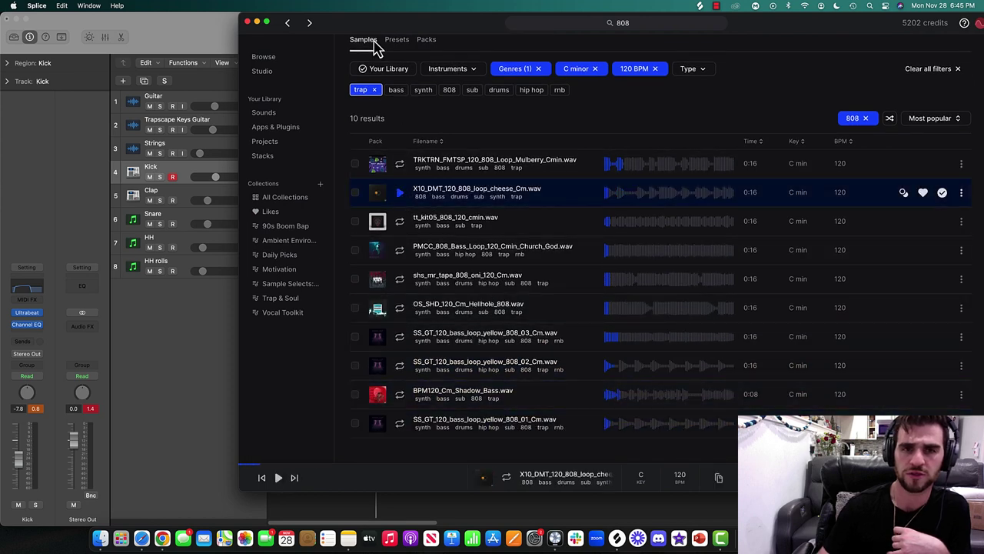
- Place X10_DMT_120_808_loop_cheese_Cm from Splice on a new Logic Pro track at bar 1, audition it, and move it above the Kick track
{"action": "left_click_drag", "start_coordinate": [377, 23], "coordinate": [608, 23]}
{"action": "left_click_drag", "start_coordinate": [361, 314], "coordinate": [271, 314]}
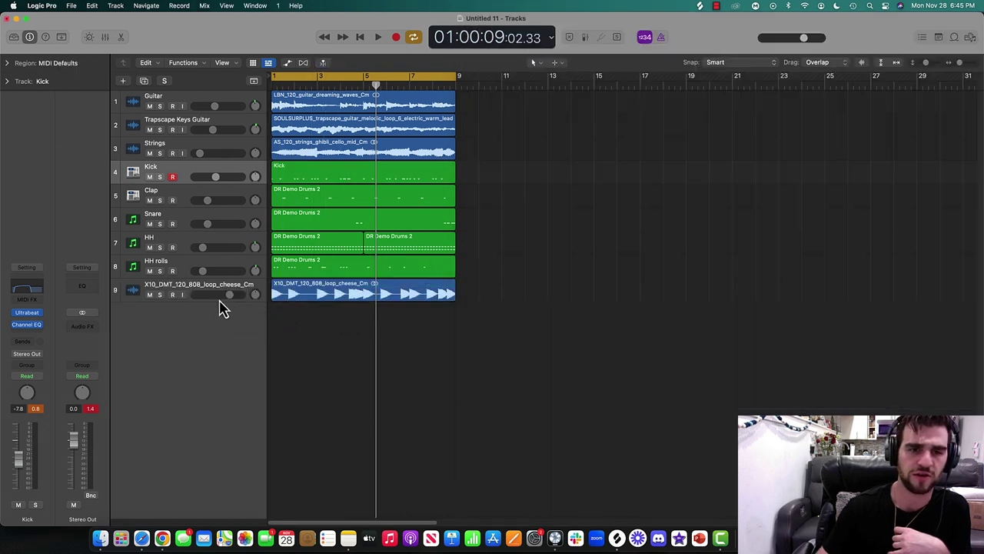
{"action": "key", "text": "Return"}
{"action": "key", "text": "space"}
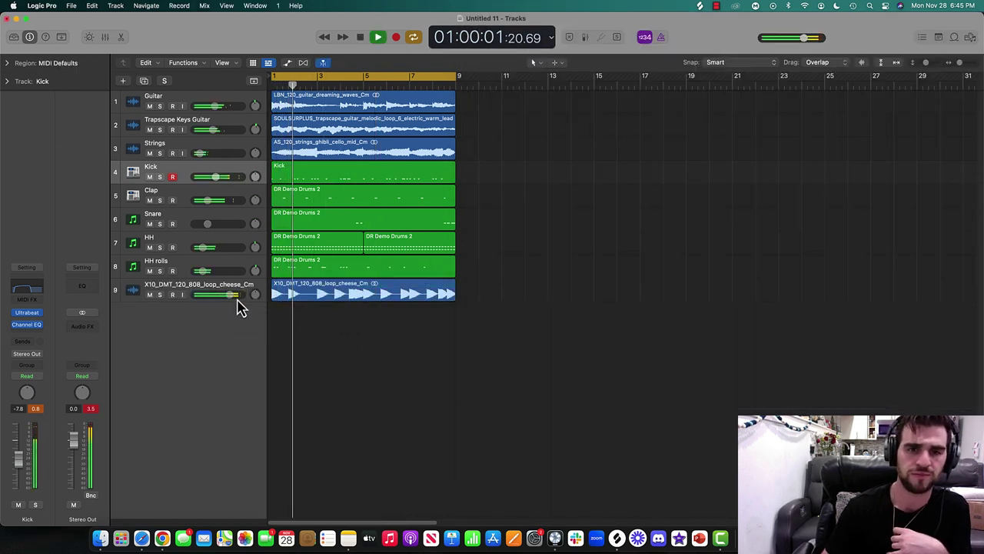
{"action": "left_click_drag", "start_coordinate": [238, 305], "coordinate": [182, 173]}
{"action": "key", "text": "space"}
- Clear the existing region from the Kick track and open Musical Typing for it
{"action": "left_click", "coordinate": [172, 176]}
{"action": "left_click", "coordinate": [187, 198]}
{"action": "key", "text": "super+k"}
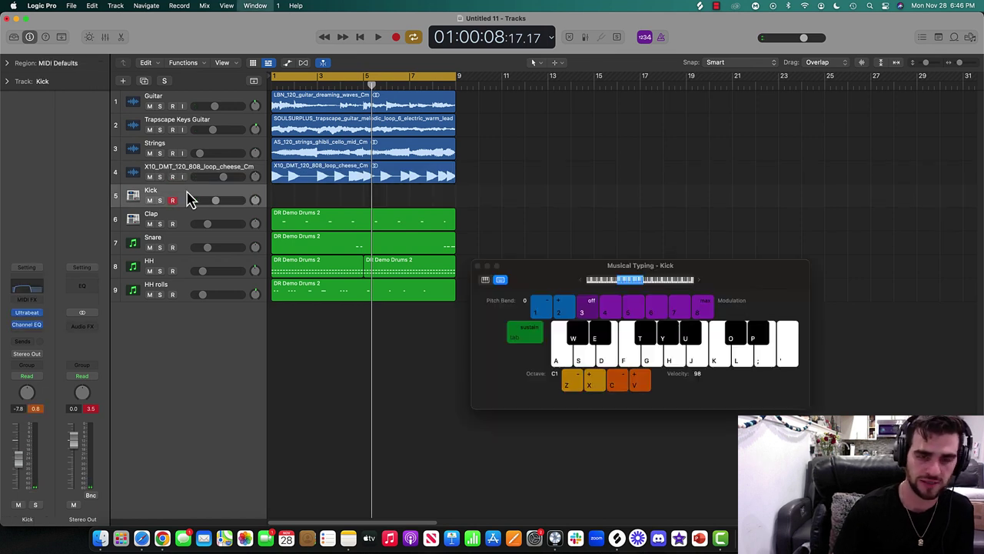
{"action": "key", "text": "r"}
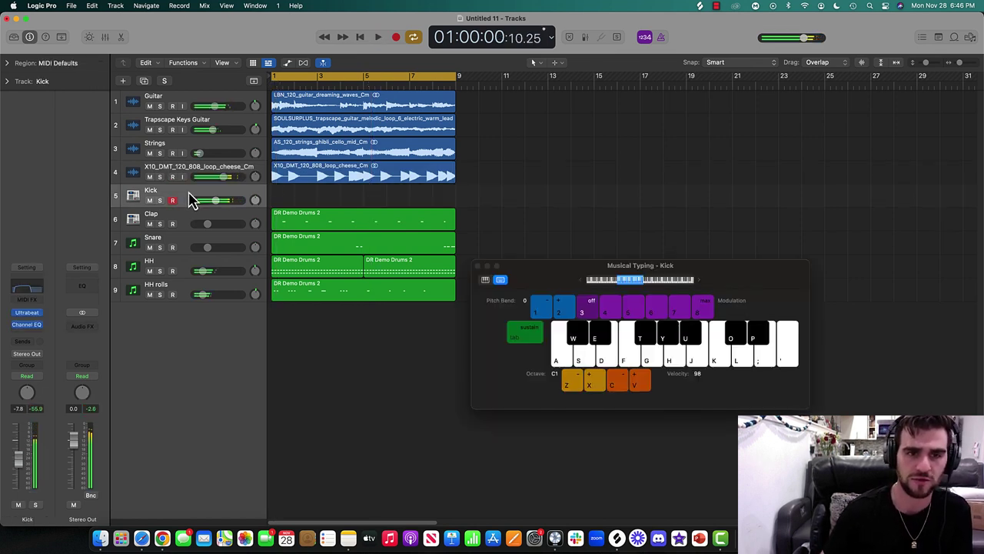
{"action": "key", "text": "a"}
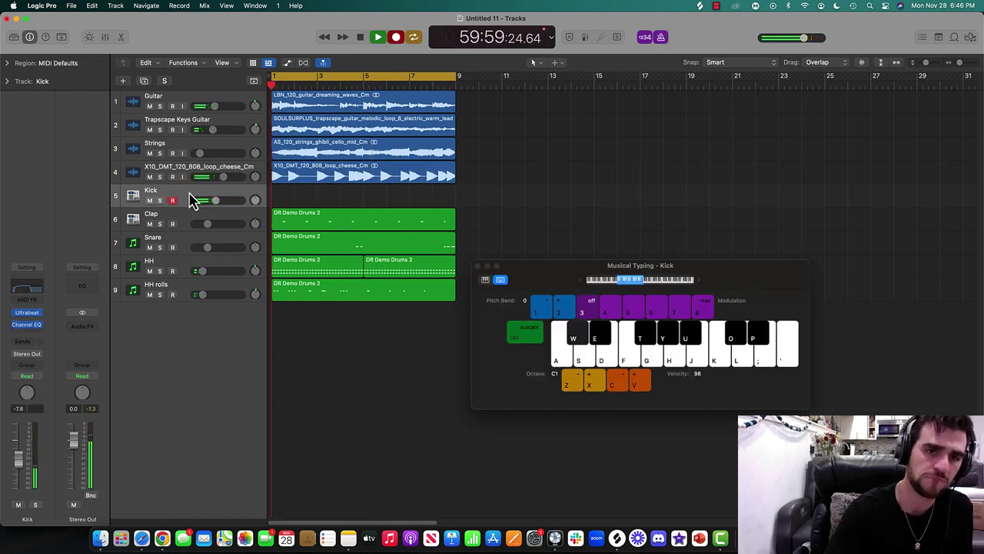
{"action": "key", "text": "a"}
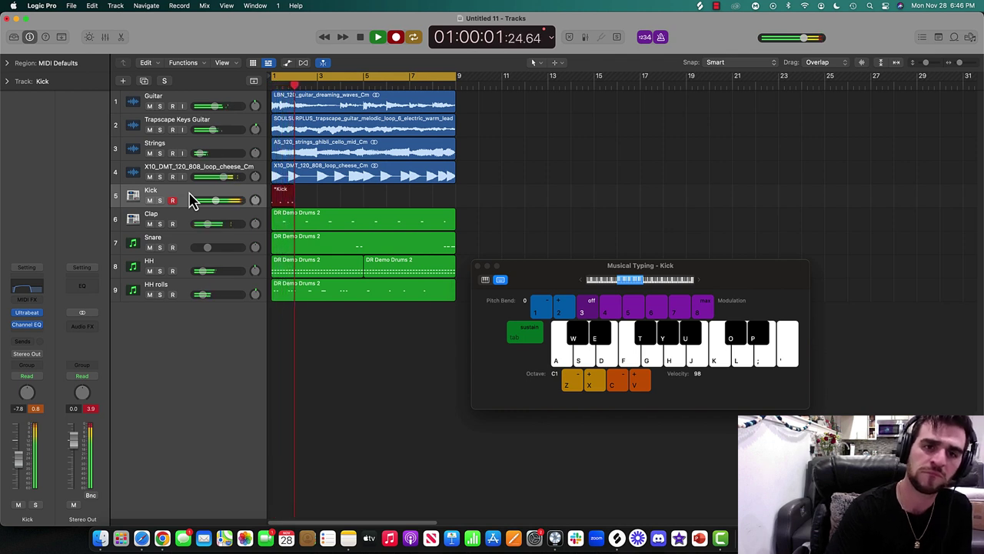
{"action": "key", "text": "space"}
- Record a new kick pattern on the Kick track across the eight-bar loop with Musical Typing, then close the keyboard
{"action": "key", "text": "r"}
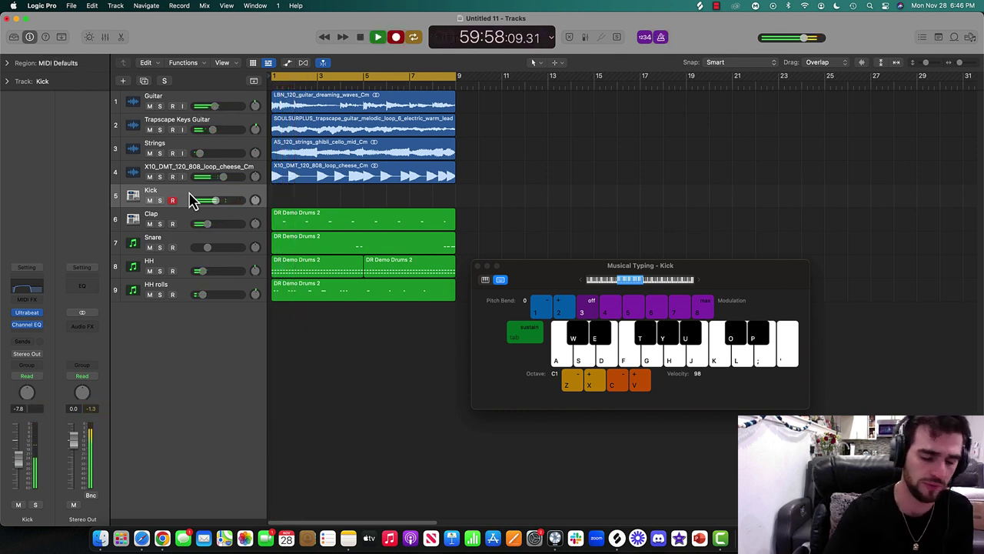
{"action": "key", "text": "a"}
{"action": "key", "text": "a"}
{"action": "key", "text": "a"}
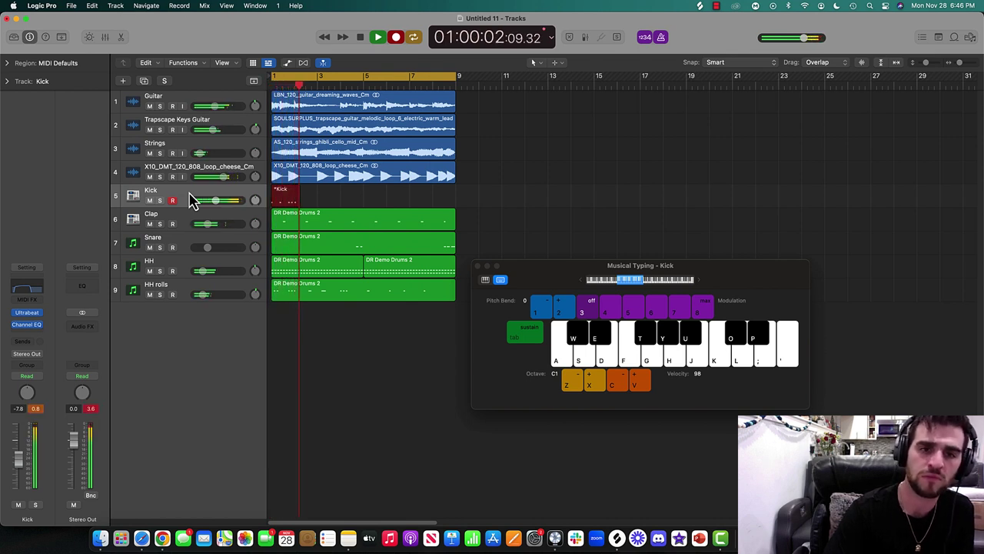
{"action": "key", "text": "w"}
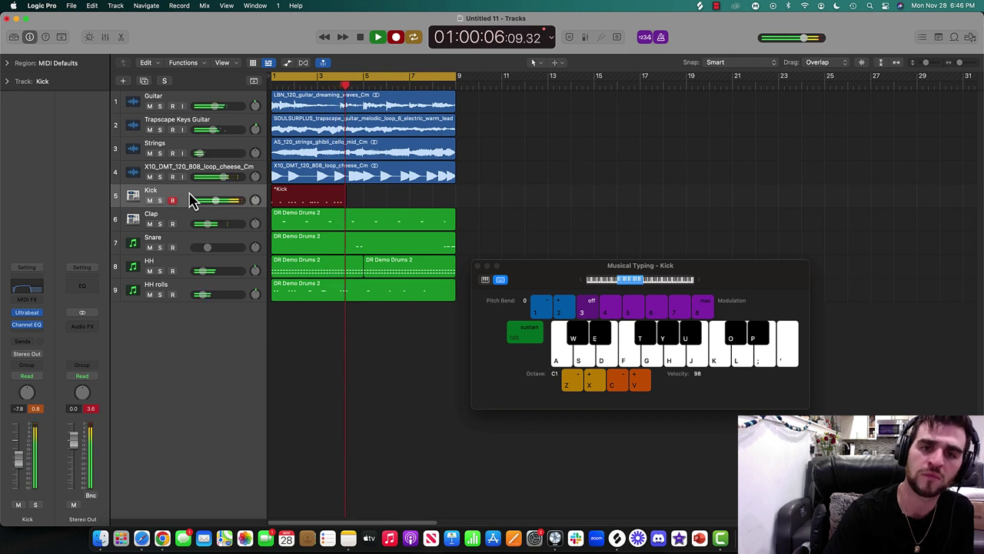
{"action": "key", "text": "w"}
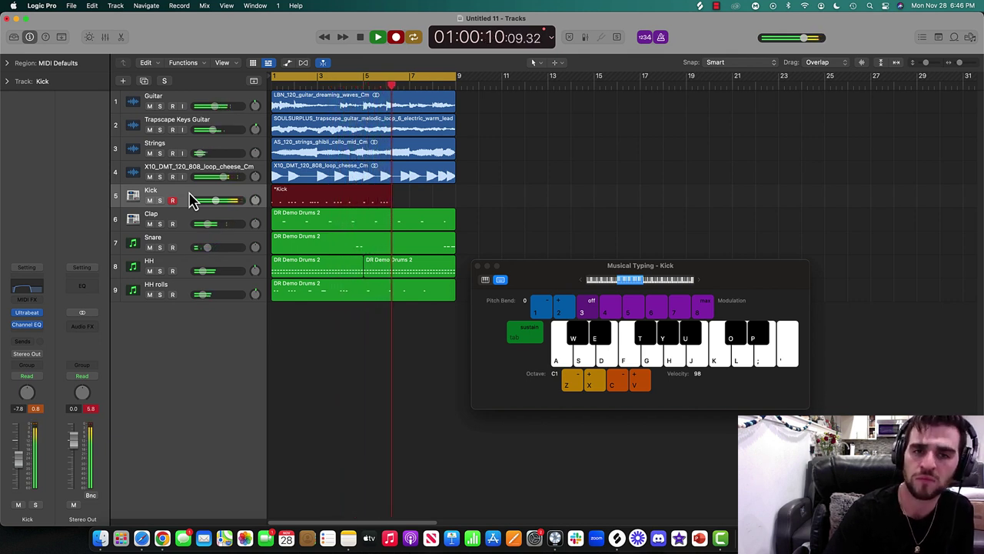
{"action": "key", "text": "w"}
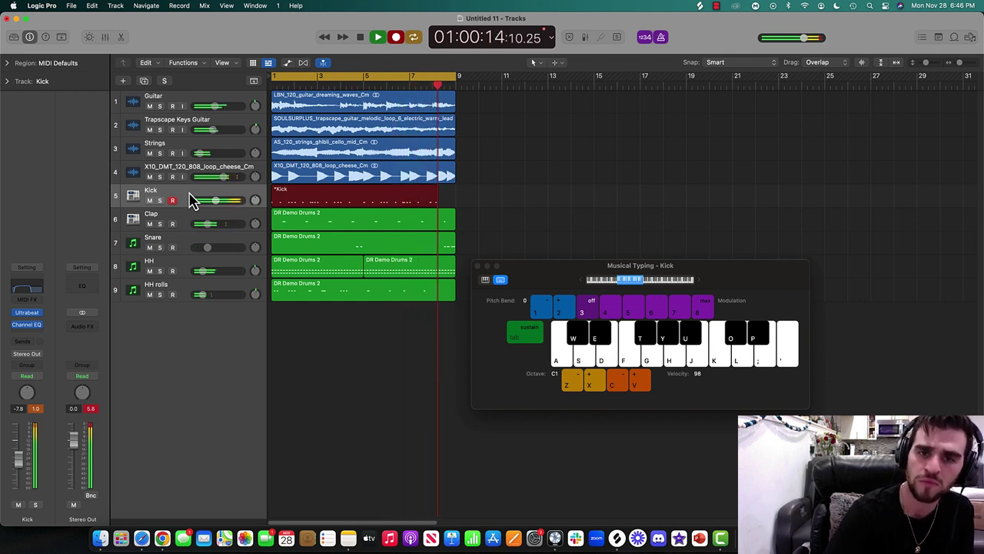
{"action": "key", "text": "space"}
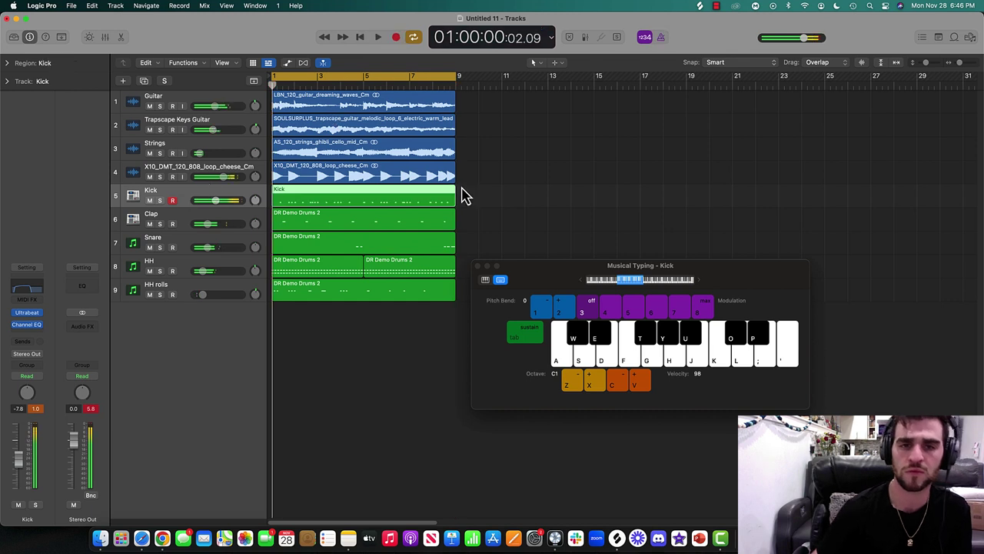
{"action": "left_click", "coordinate": [477, 267]}
- Rename the X10_DMT_120_808_loop_cheese_Cm track to 808 while the loop plays
{"action": "key", "text": "space"}
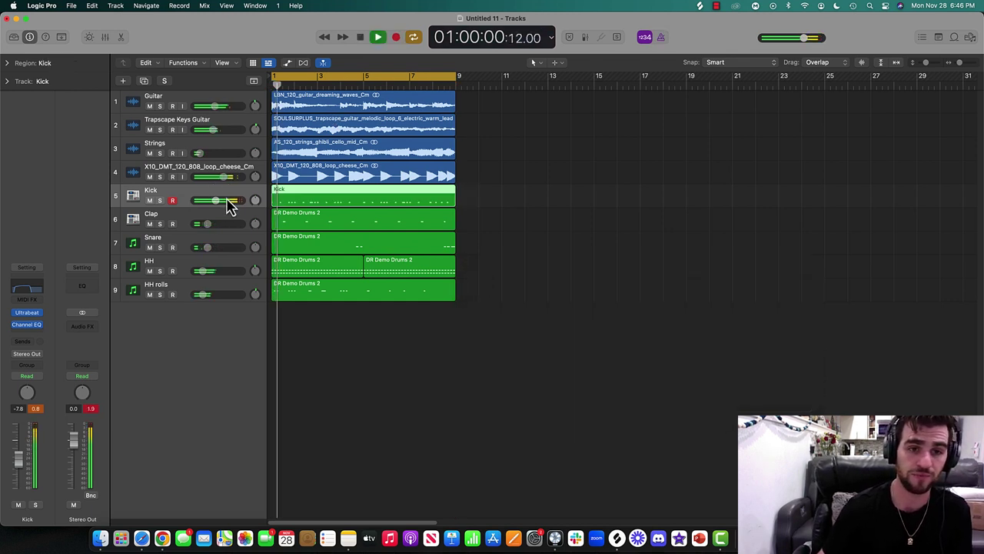
{"action": "double_click", "coordinate": [208, 166]}
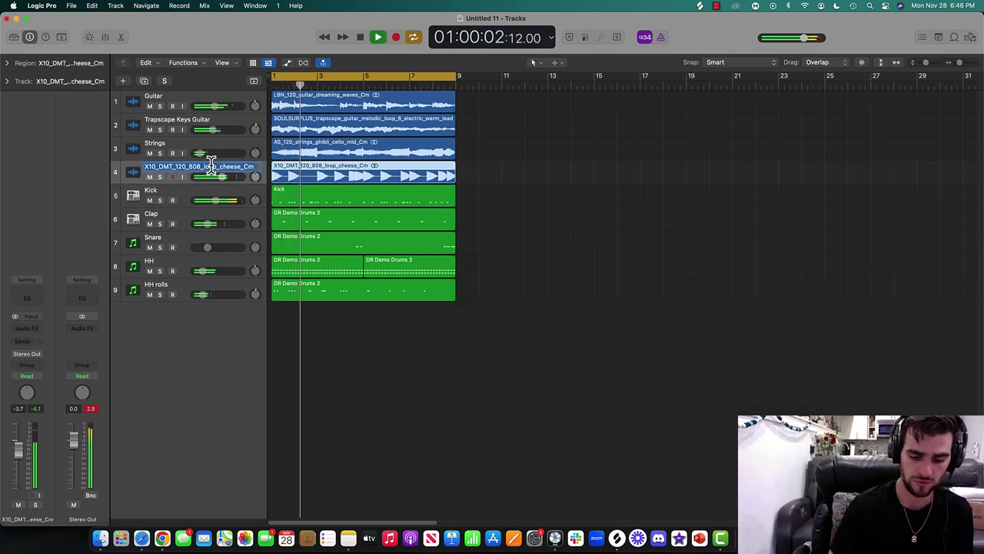
{"action": "type", "text": "808"}
{"action": "key", "text": "Return"}
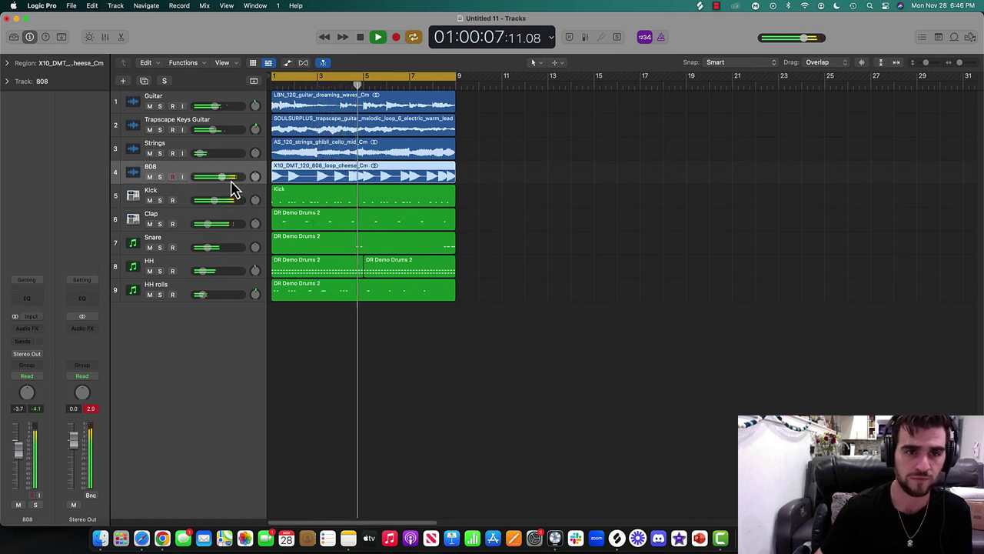
- Insert a Channel EQ on the 808 track with a high cut at 620 Hz and solo the track
{"action": "left_click", "coordinate": [39, 300]}
{"action": "left_click_drag", "start_coordinate": [908, 237], "coordinate": [600, 320]}
{"action": "key", "text": "s"}
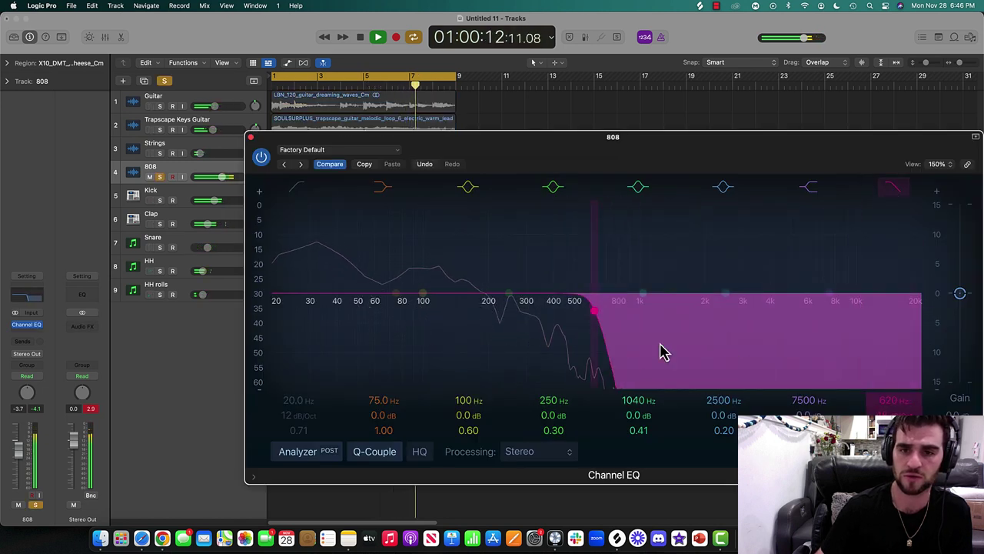
- Set the 808's low cut to 29 Hz at 48 dB/Oct and its high cut to 1340 Hz
{"action": "left_click", "coordinate": [288, 232]}
{"action": "left_click_drag", "start_coordinate": [275, 312], "coordinate": [292, 318]}
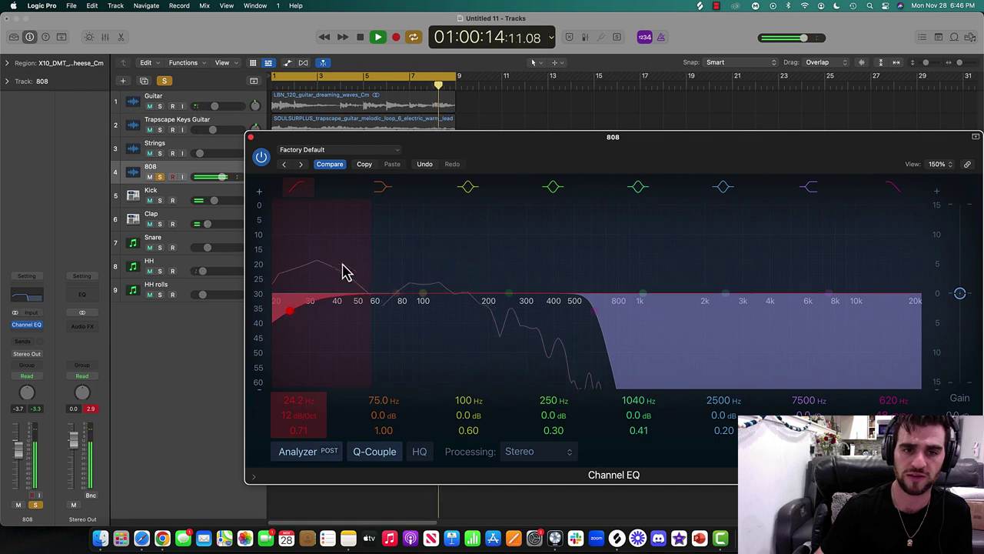
{"action": "left_click_drag", "start_coordinate": [369, 262], "coordinate": [277, 310]}
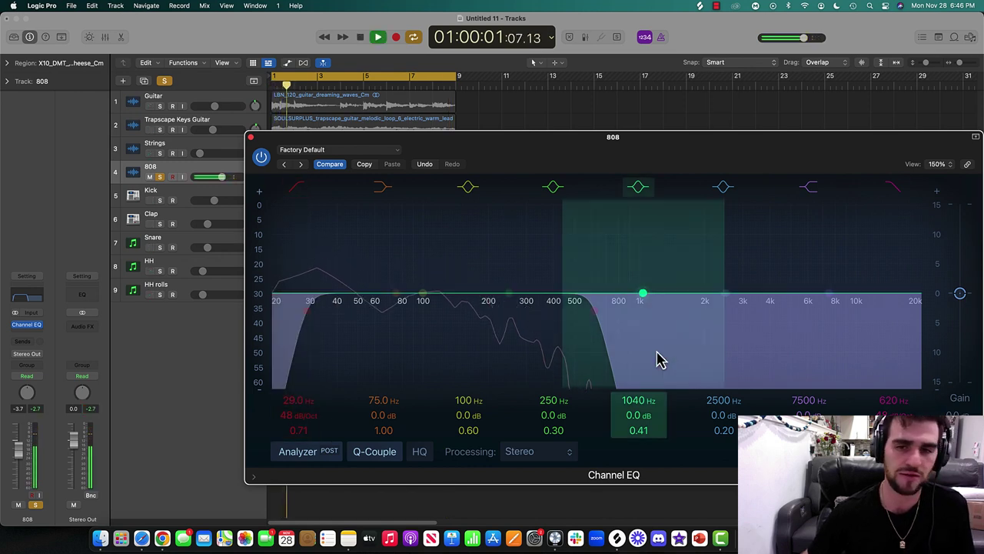
{"action": "mouse_move", "coordinate": [659, 358]}
{"action": "left_mouse_down"}
{"action": "mouse_move", "coordinate": [759, 359]}
{"action": "mouse_move", "coordinate": [677, 360]}
{"action": "left_mouse_up"}
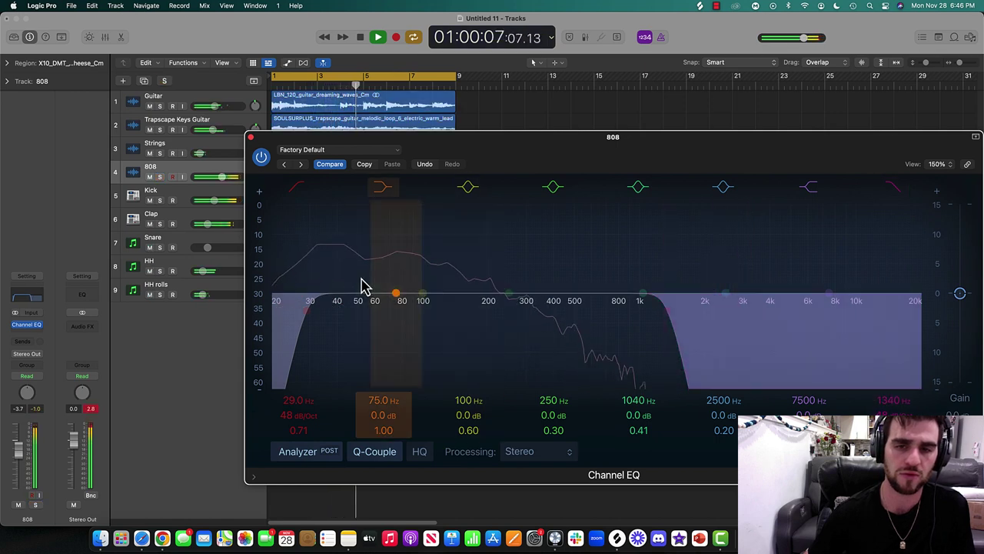
- Boost the 808 by 3.8 dB at 106 Hz with a Q of 1.10, compare it soloed, and close the EQ
{"action": "left_click_drag", "start_coordinate": [424, 295], "coordinate": [413, 262]}
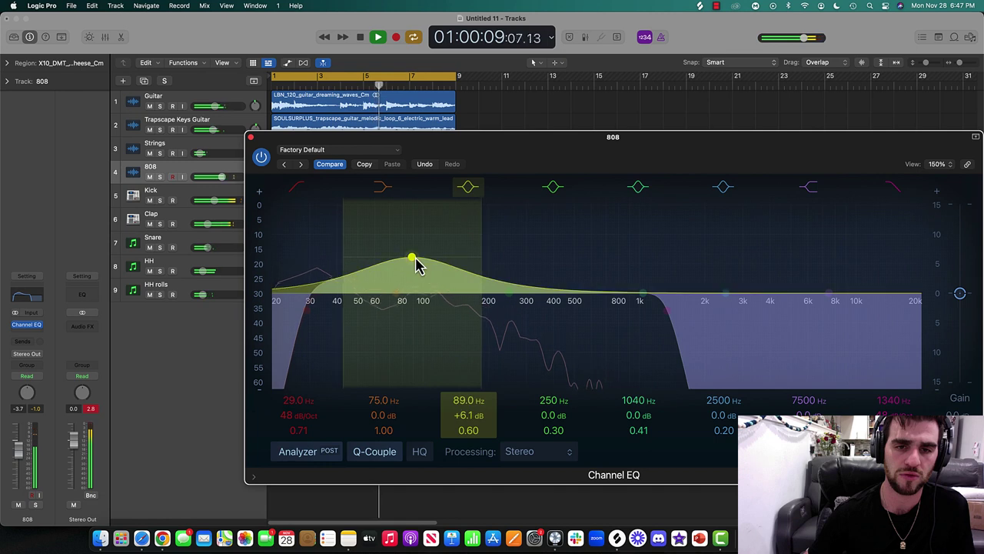
{"action": "left_click_drag", "start_coordinate": [347, 239], "coordinate": [373, 255]}
{"action": "key", "text": "s"}
{"action": "key", "text": "s"}
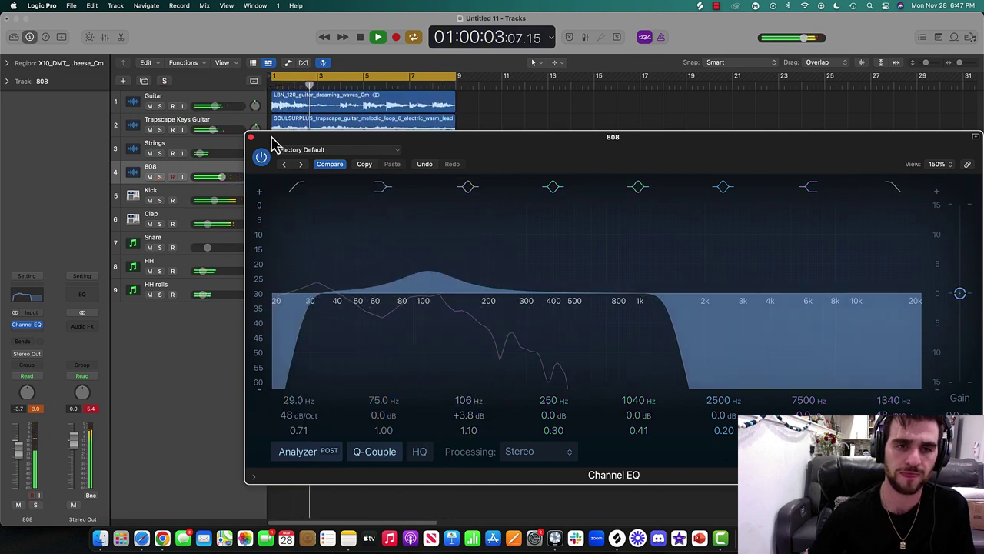
{"action": "key", "text": "super+w"}
- Lower the volume of the Kick, Clap, Snare, HH and HH rolls tracks together, bringing HH to -27.5 dB
{"action": "left_click", "coordinate": [175, 192]}
{"action": "left_click", "coordinate": [183, 218], "text": "shift"}
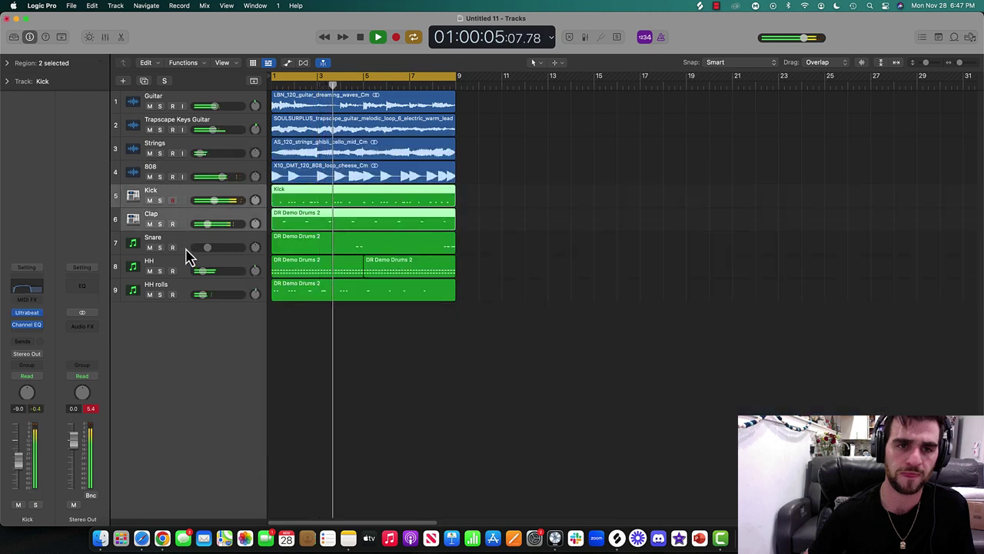
{"action": "left_click", "coordinate": [185, 248], "text": "shift"}
{"action": "left_click", "coordinate": [187, 269], "text": "shift"}
{"action": "left_click", "coordinate": [201, 271]}
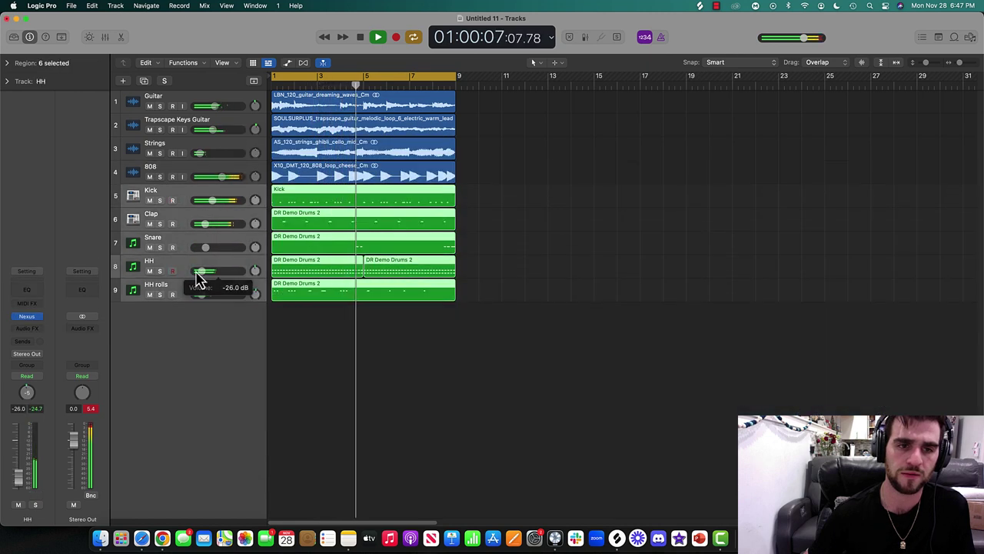
- Solo the HH and HH rolls tracks in turn to check their sound in the loop, then stop playback
{"action": "key", "text": "s"}
{"action": "key", "text": "s"}
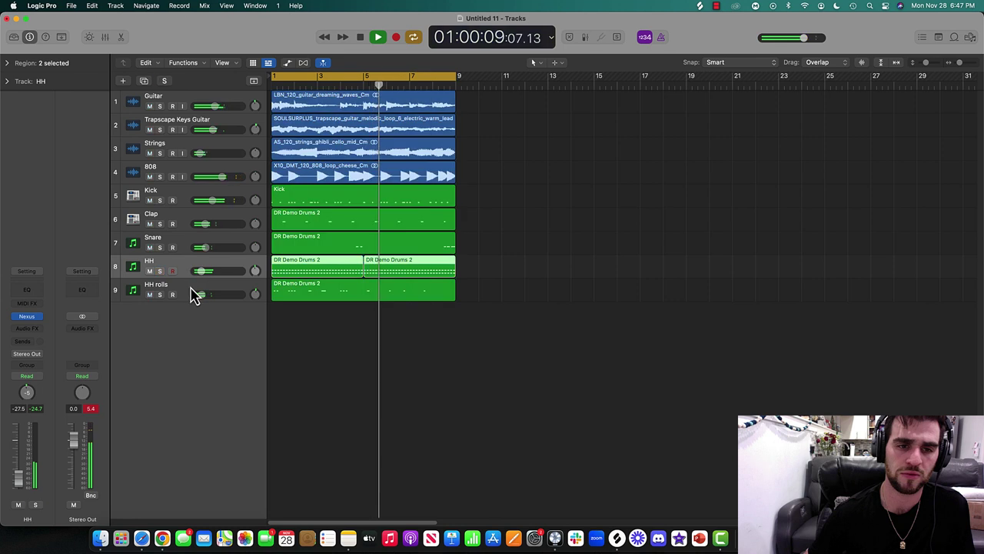
{"action": "left_click", "coordinate": [191, 287]}
{"action": "key", "text": "s"}
{"action": "key", "text": "s"}
{"action": "left_click", "coordinate": [173, 271]}
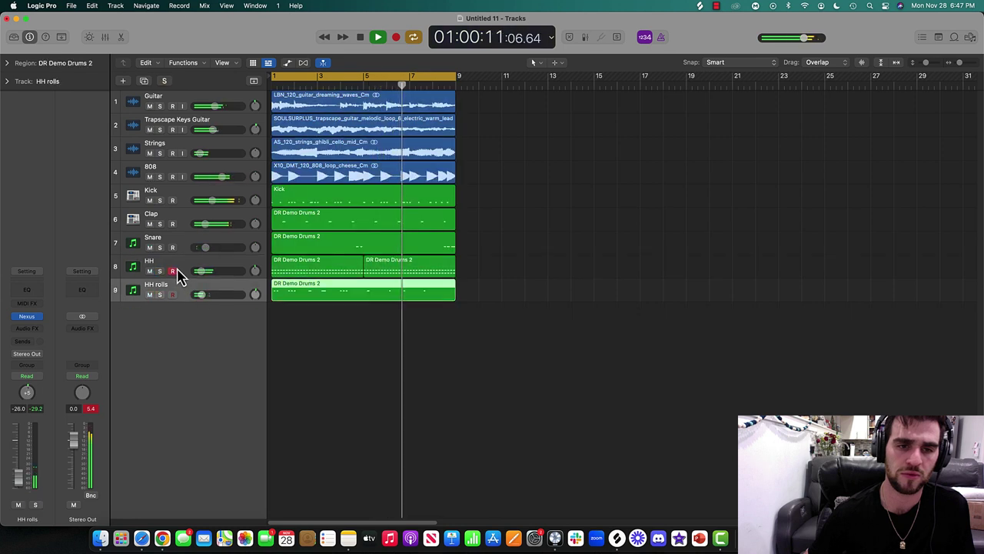
{"action": "key", "text": "space"}
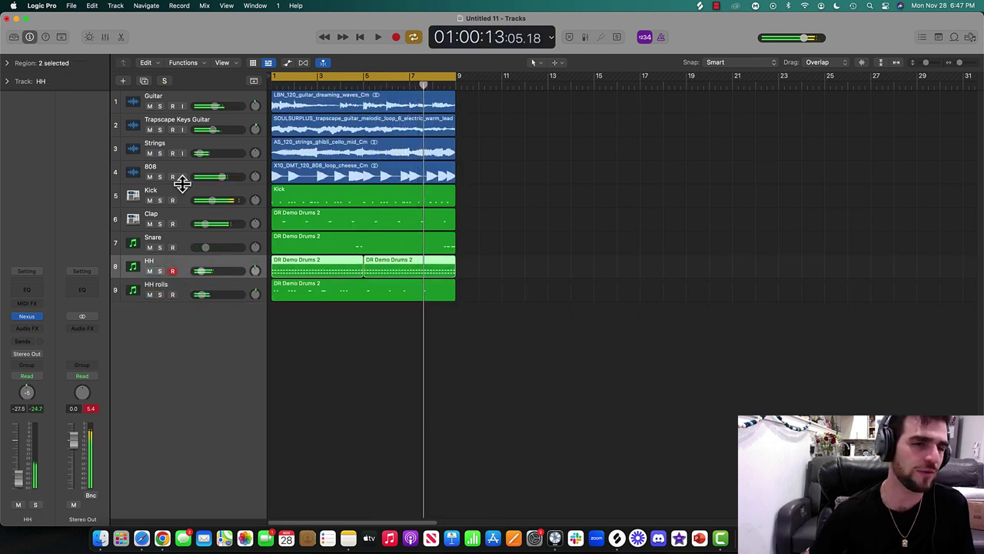
- Duplicate the Clap track as an empty track named HH and move the original HH track directly below it
{"action": "left_click", "coordinate": [185, 198]}
{"action": "left_click", "coordinate": [185, 223]}
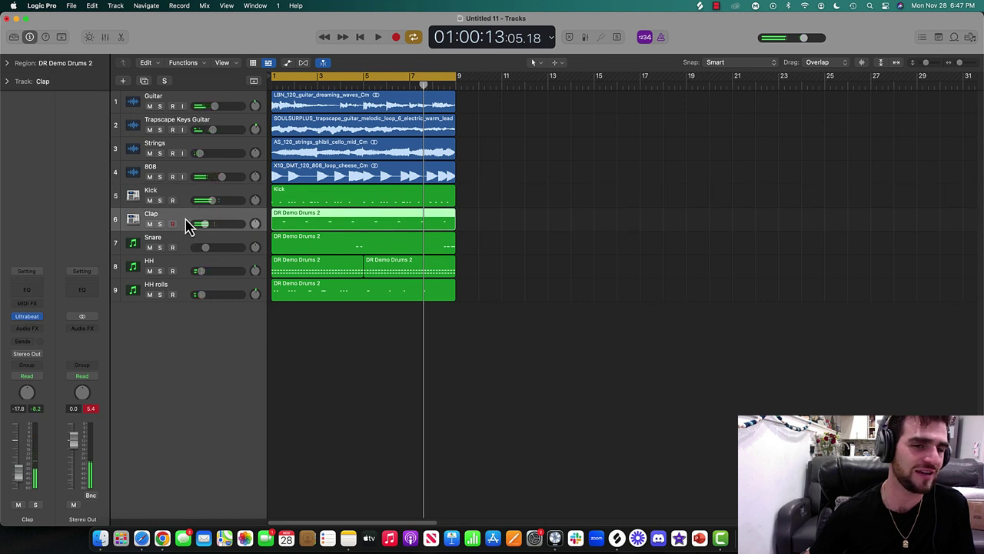
{"action": "key", "text": "super+d"}
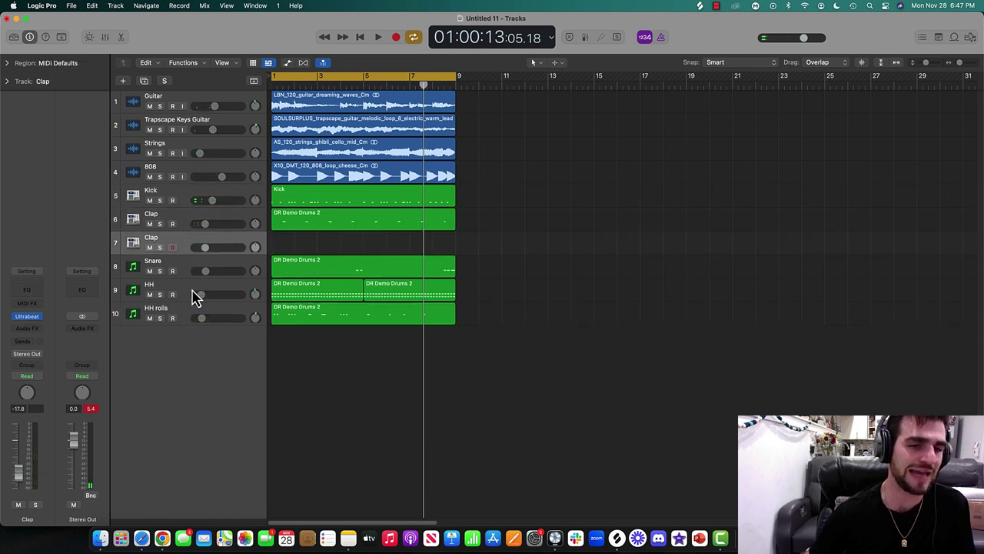
{"action": "left_click_drag", "start_coordinate": [197, 296], "coordinate": [176, 266]}
{"action": "left_click", "coordinate": [149, 271]}
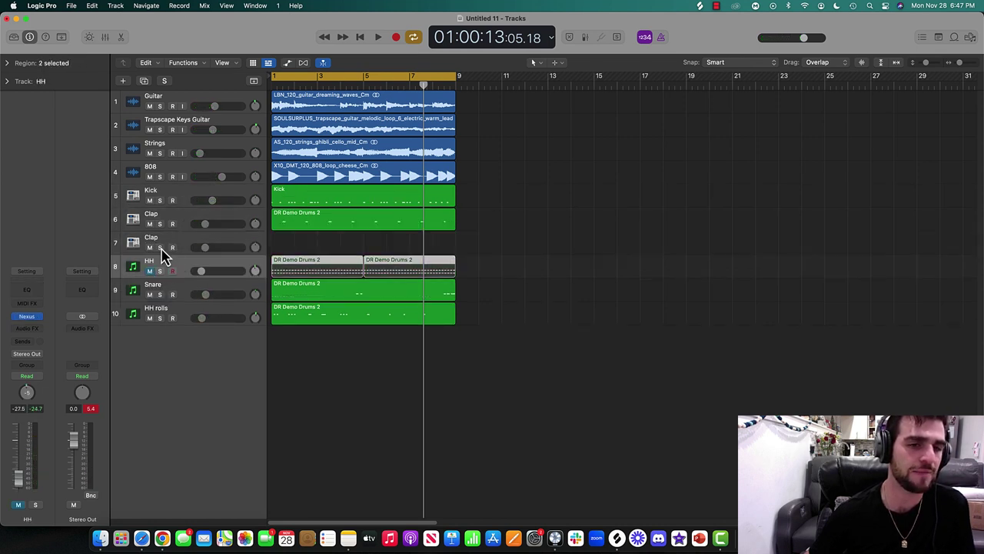
{"action": "left_click", "coordinate": [170, 249]}
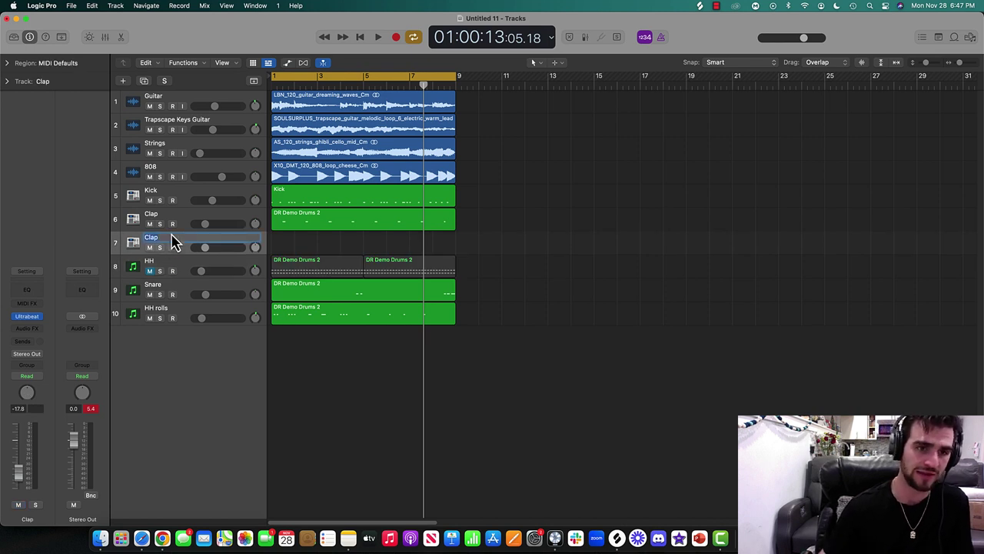
{"action": "left_click", "coordinate": [150, 270]}
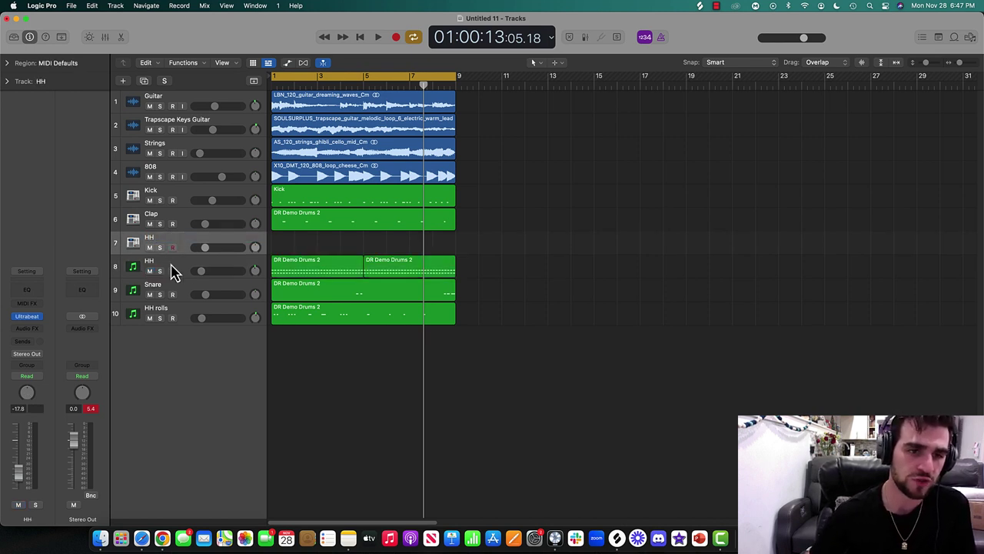
- Copy both original HH regions onto the new HH track, then mute the original track and solo the new one
{"action": "left_click", "coordinate": [173, 267]}
{"action": "left_click_drag", "start_coordinate": [299, 272], "coordinate": [300, 254]}
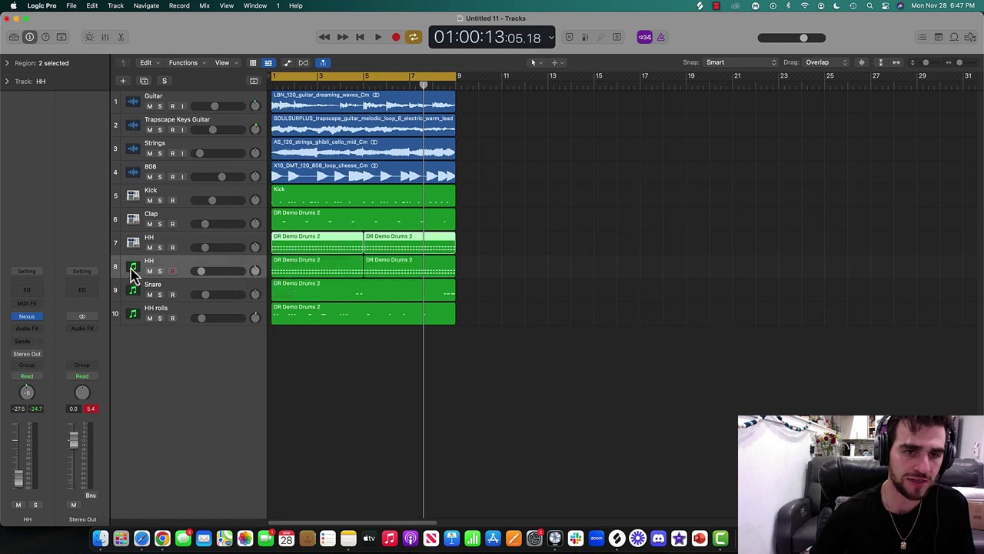
{"action": "left_click", "coordinate": [149, 271]}
{"action": "left_click", "coordinate": [160, 247]}
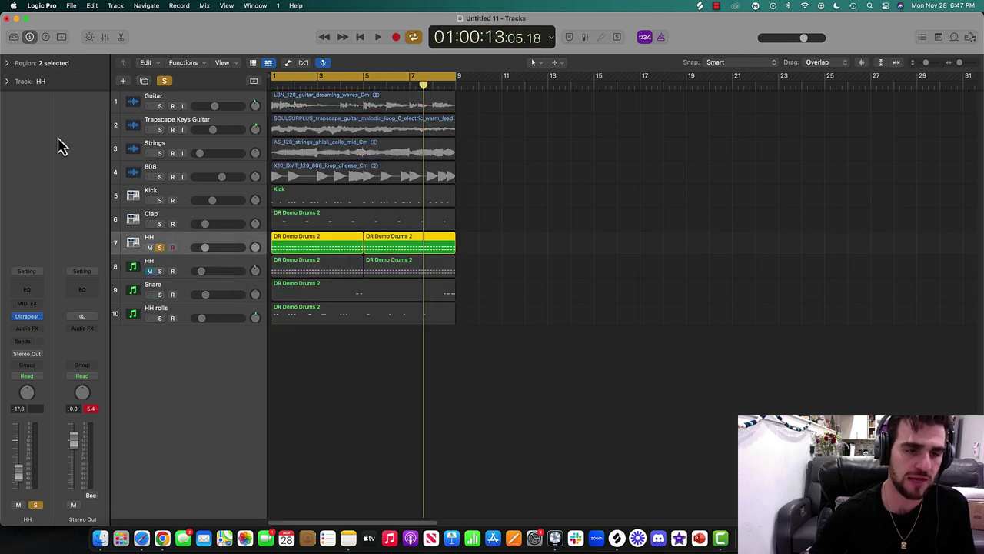
- Delete the upper row of hi-hat notes from both regions on the new HH track in the Piano Roll
{"action": "left_click", "coordinate": [121, 38]}
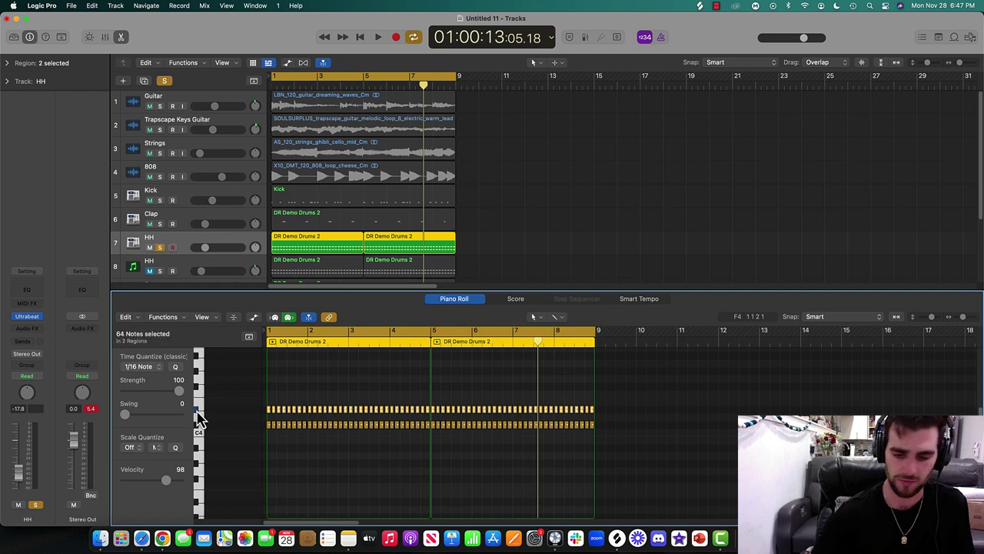
{"action": "key", "text": "Delete"}
{"action": "left_click", "coordinate": [963, 318]}
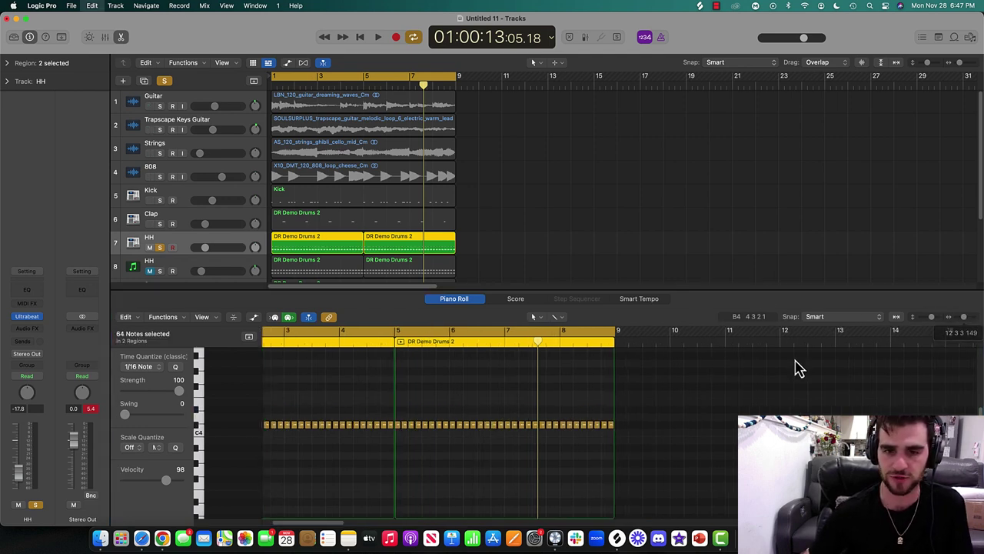
- Select all 64 hi-hat notes in both regions of the new HH track and move them down to the 11: hh row
{"action": "key", "text": "super+z"}
{"action": "left_click", "coordinate": [197, 418]}
{"action": "key", "text": "Delete"}
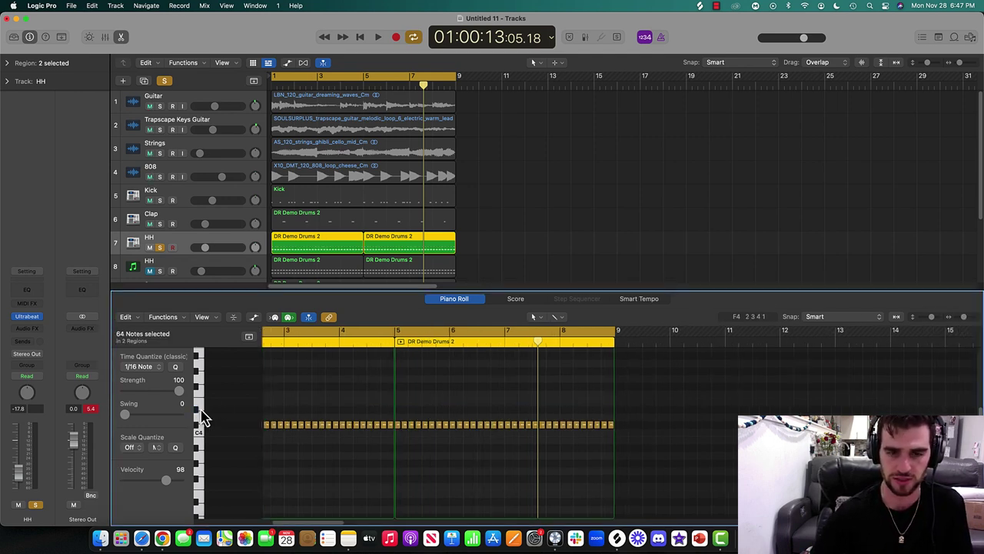
{"action": "left_click", "coordinate": [963, 316]}
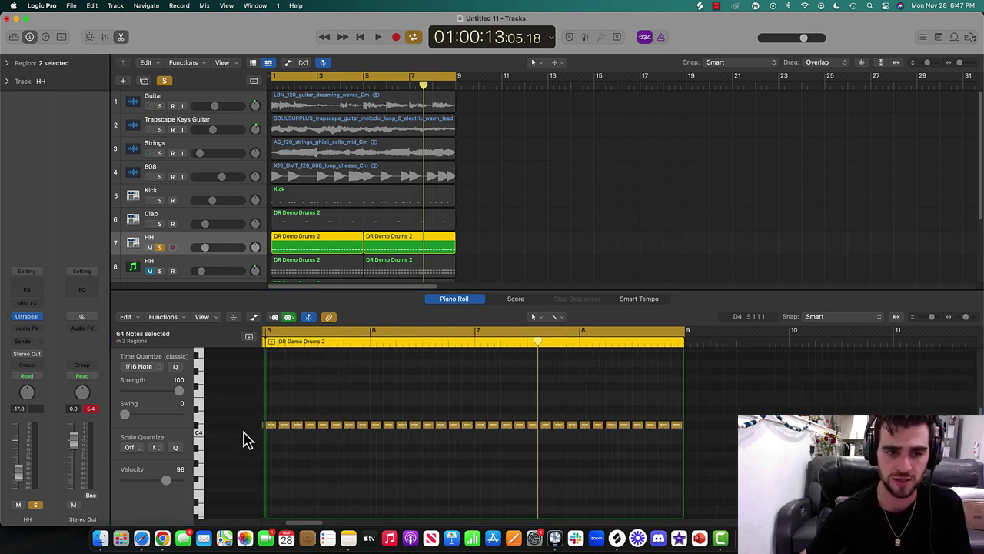
{"action": "left_click", "coordinate": [197, 427]}
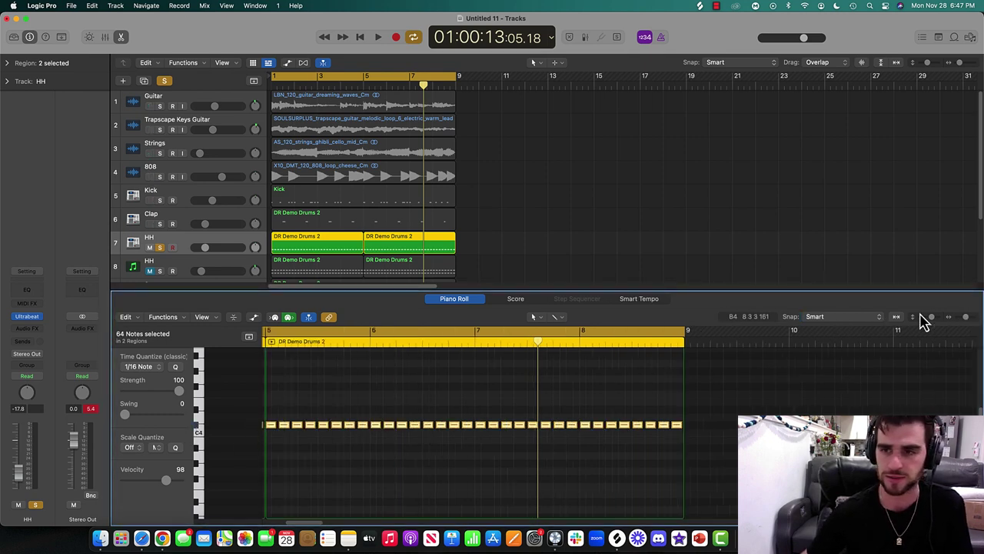
{"action": "key", "text": "Return"}
{"action": "key", "text": "space"}
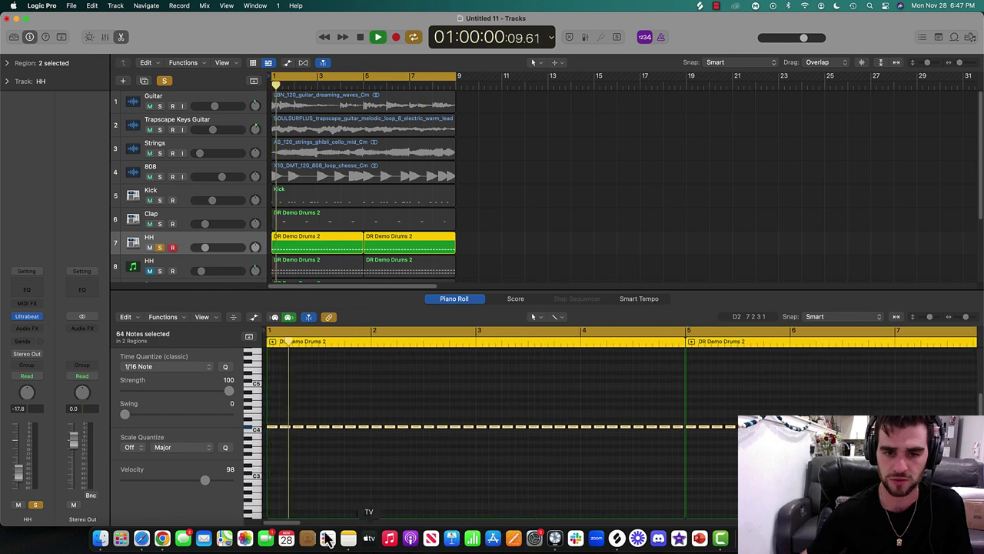
{"action": "left_click_drag", "start_coordinate": [277, 435], "coordinate": [272, 463]}
{"action": "mouse_move", "coordinate": [930, 326]}
{"action": "left_mouse_down"}
{"action": "mouse_move", "coordinate": [915, 321]}
{"action": "mouse_move", "coordinate": [934, 321]}
{"action": "left_mouse_up"}
{"action": "scroll", "coordinate": [421, 438], "scroll_direction": "down", "scroll_amount": 2}
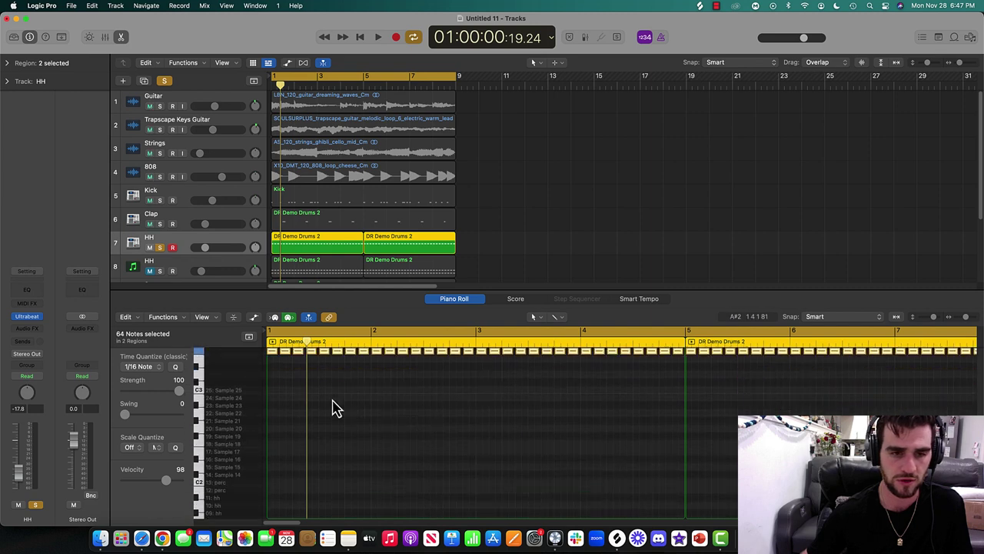
{"action": "left_click_drag", "start_coordinate": [276, 357], "coordinate": [273, 496]}
{"action": "scroll", "coordinate": [308, 421], "scroll_direction": "down", "scroll_amount": 4}
- Audition the moved hi-hats, then unsolo the new HH track and lower its volume to about -22 dB
{"action": "key", "text": "space"}
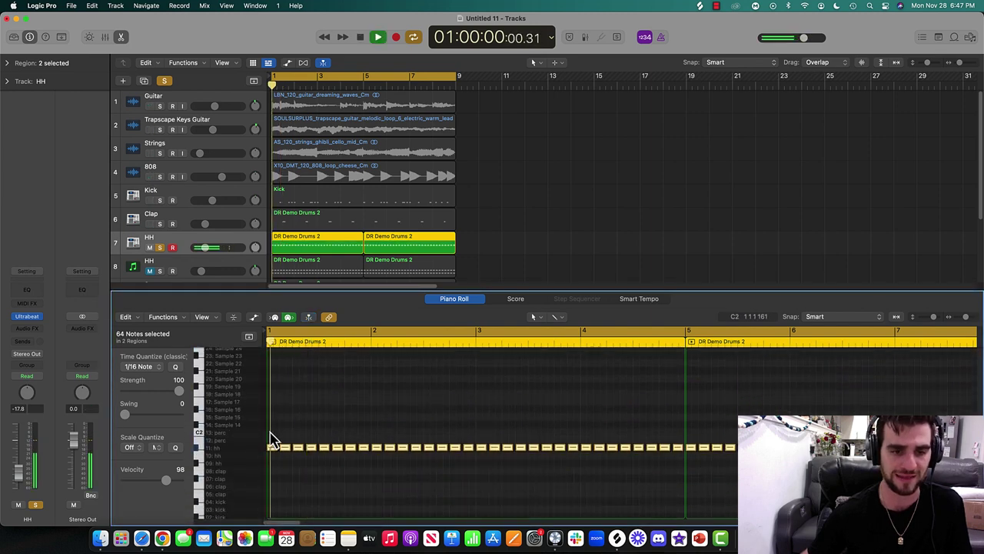
{"action": "key", "text": "space"}
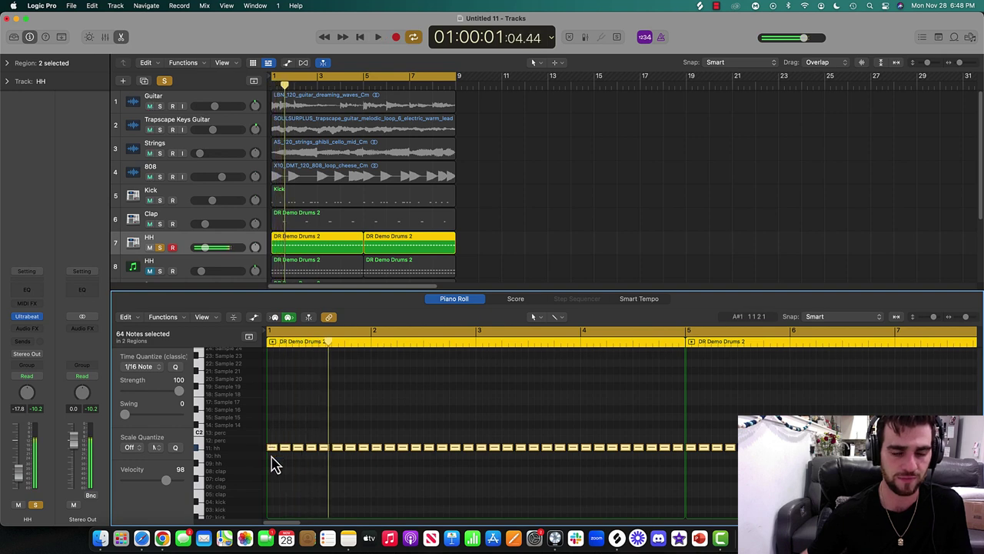
{"action": "mouse_move", "coordinate": [274, 447]}
{"action": "left_mouse_down"}
{"action": "mouse_move", "coordinate": [275, 466]}
{"action": "mouse_move", "coordinate": [273, 449]}
{"action": "left_mouse_up"}
{"action": "key", "text": "space"}
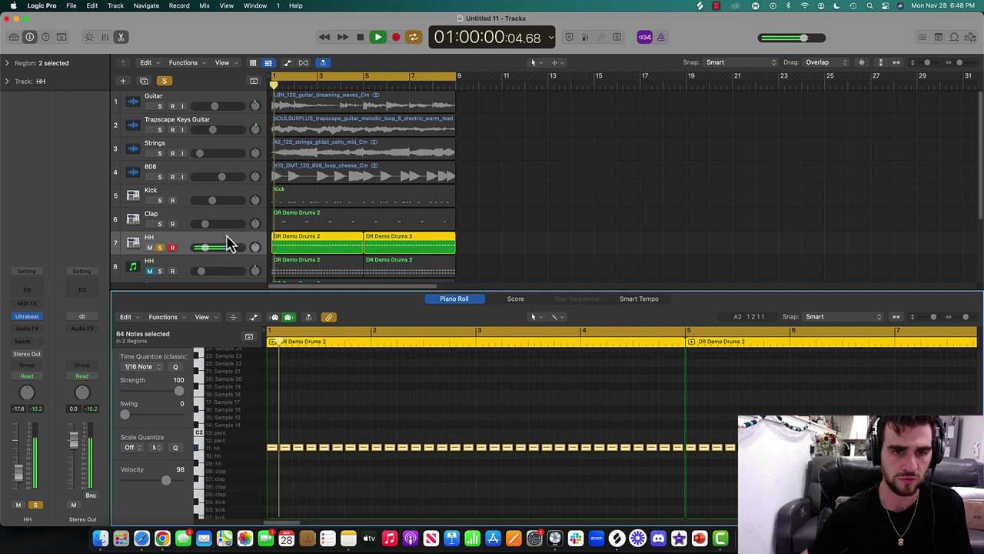
{"action": "left_click", "coordinate": [160, 247]}
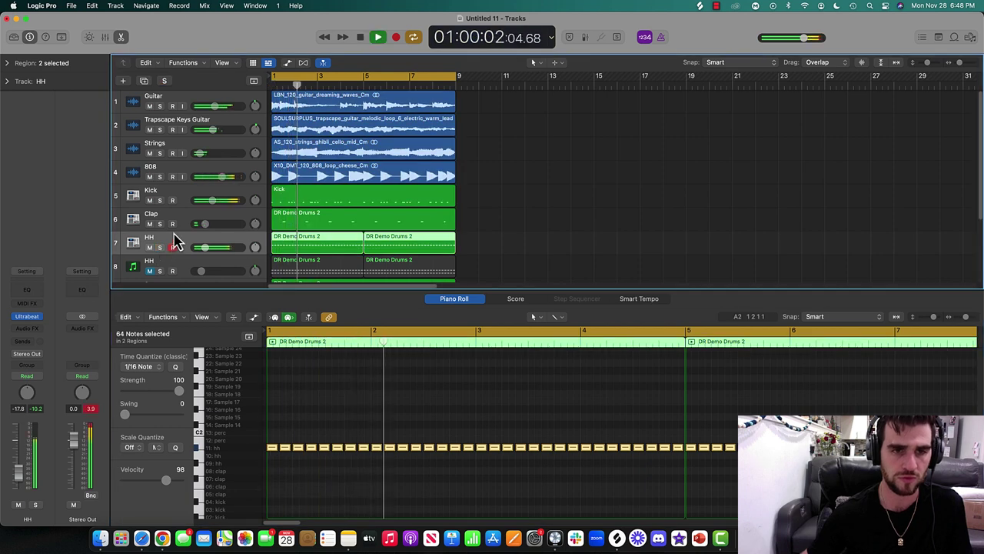
{"action": "left_click_drag", "start_coordinate": [218, 248], "coordinate": [214, 247]}
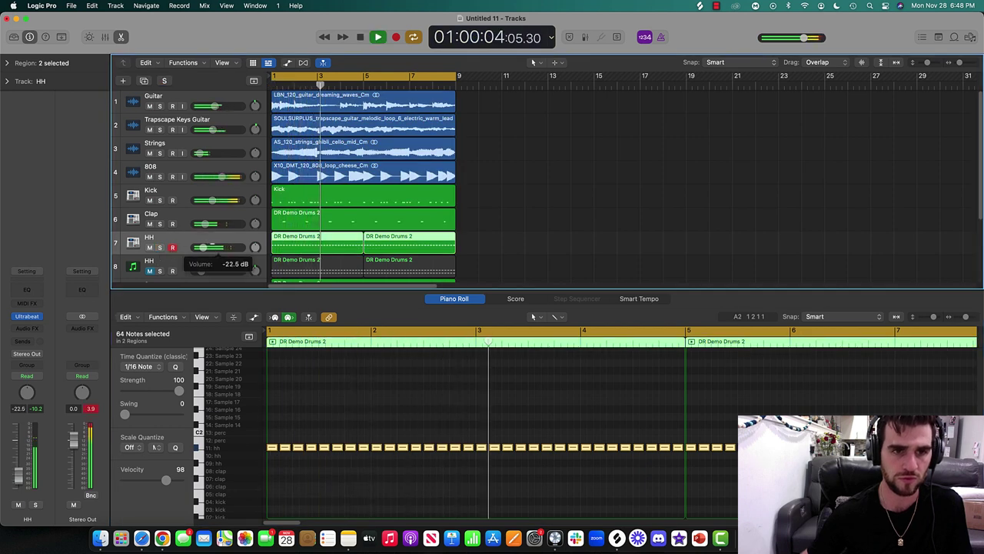
- Balance the two HH tracks against each other, leaving the new one at -19.0 dB and the original unmuted at -32.0 dB
{"action": "left_click", "coordinate": [160, 270]}
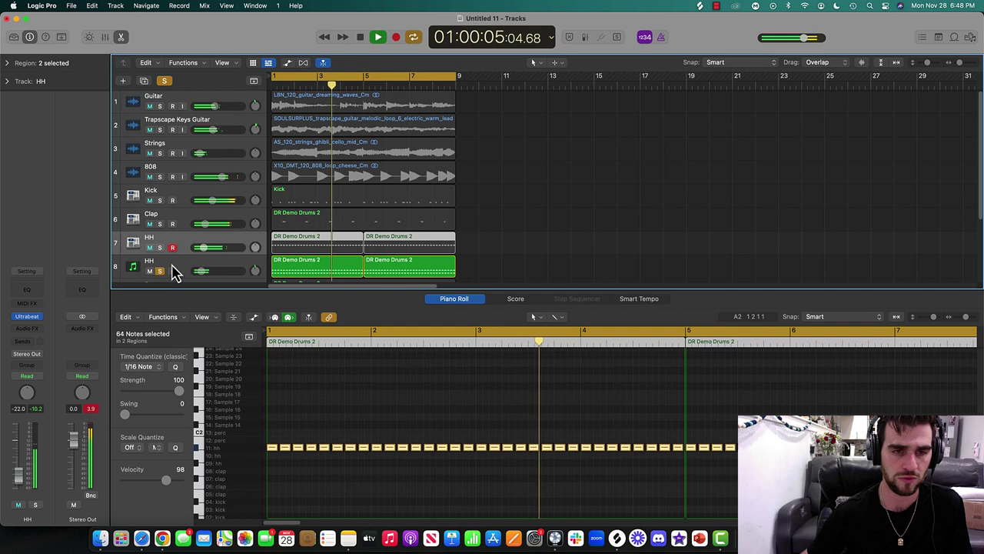
{"action": "left_click", "coordinate": [121, 36]}
{"action": "key", "text": "space"}
{"action": "key", "text": "space"}
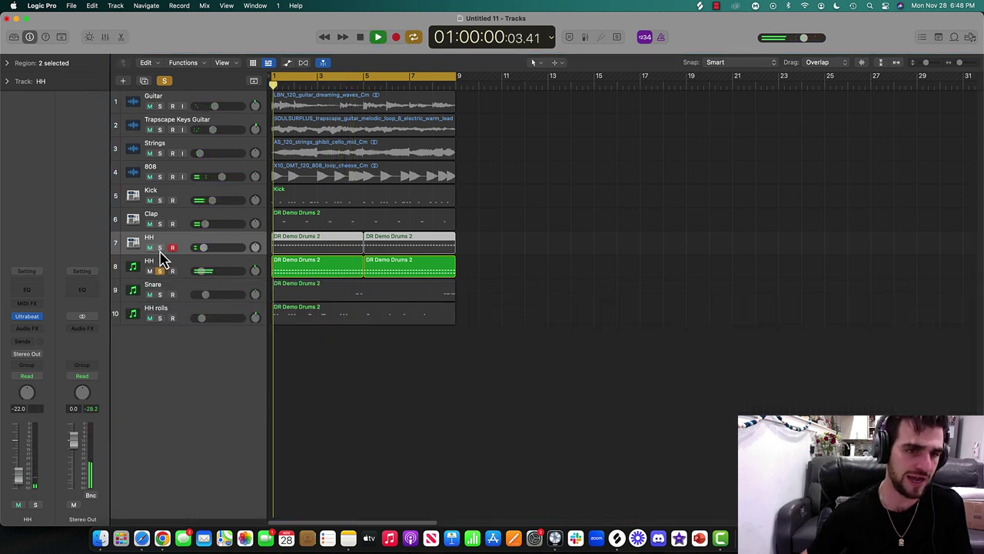
{"action": "left_click", "coordinate": [160, 247]}
{"action": "left_click_drag", "start_coordinate": [159, 248], "coordinate": [205, 251]}
{"action": "left_click", "coordinate": [151, 272]}
{"action": "left_click_drag", "start_coordinate": [199, 272], "coordinate": [200, 272]}
- Move the HH rolls track directly below the new HH track and duplicate the new HH track as an empty track
{"action": "left_click_drag", "start_coordinate": [185, 309], "coordinate": [188, 289]}
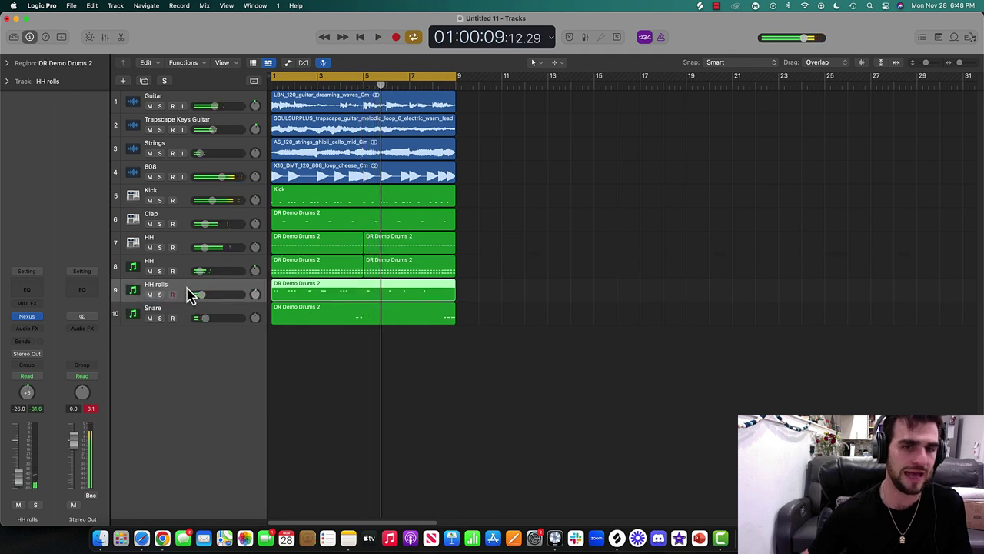
{"action": "left_click_drag", "start_coordinate": [187, 293], "coordinate": [185, 266]}
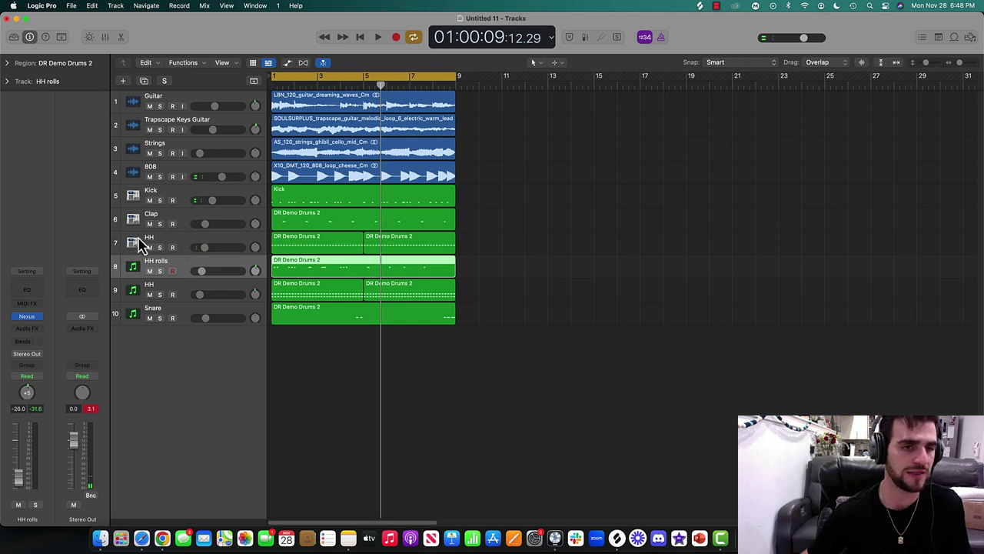
{"action": "left_click", "coordinate": [192, 246]}
{"action": "key", "text": "super+d"}
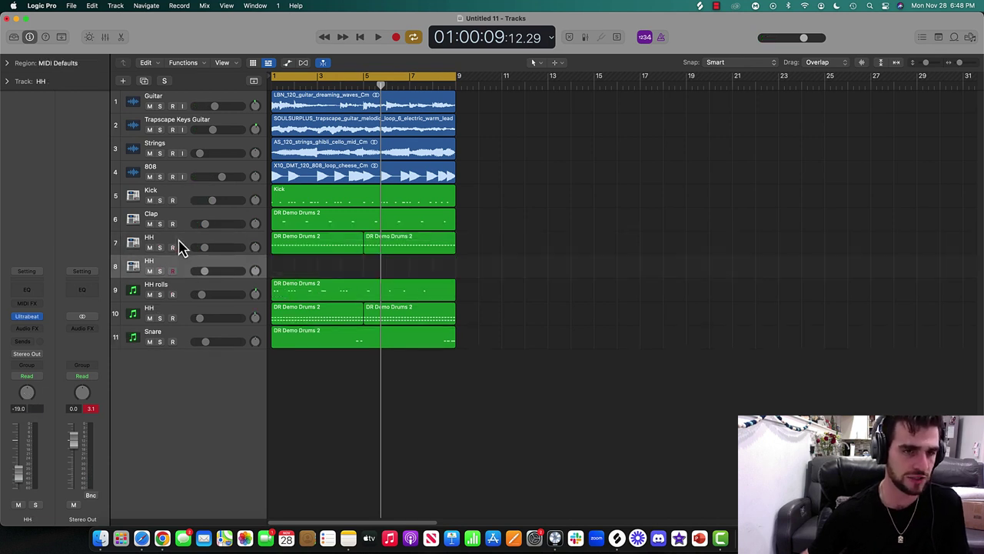
- Copy the HH rolls region onto the empty duplicated HH track and solo that track
{"action": "left_click", "coordinate": [182, 297]}
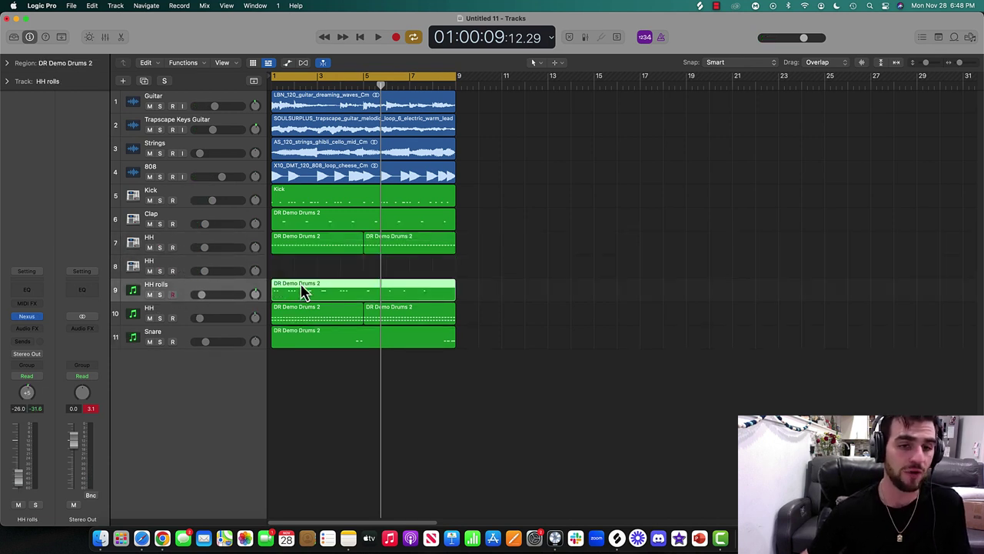
{"action": "left_click_drag", "start_coordinate": [303, 290], "coordinate": [297, 275]}
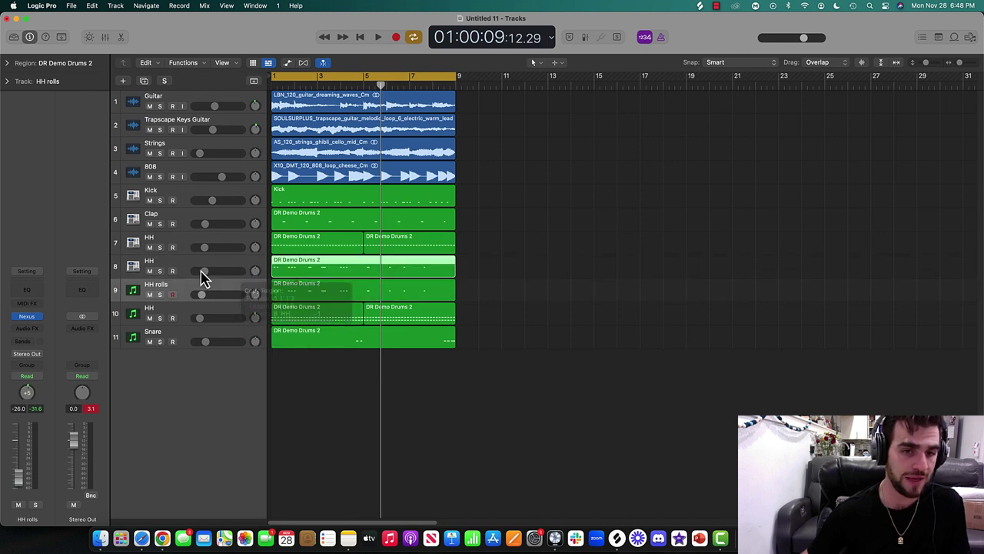
{"action": "key", "text": "s"}
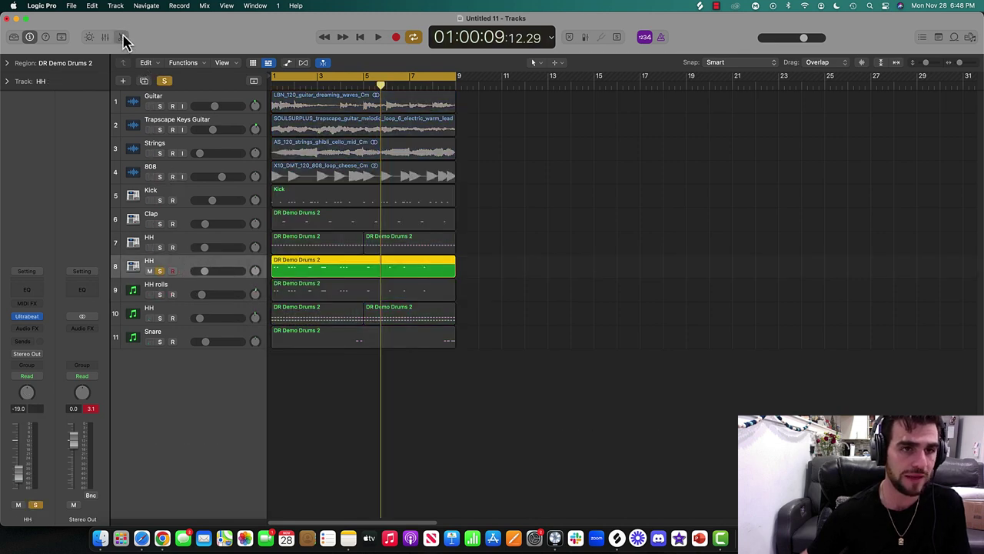
- Move all 35 notes of the copied rolls region down to the 17: Sample 17 row in the Piano Roll
{"action": "left_click", "coordinate": [123, 37]}
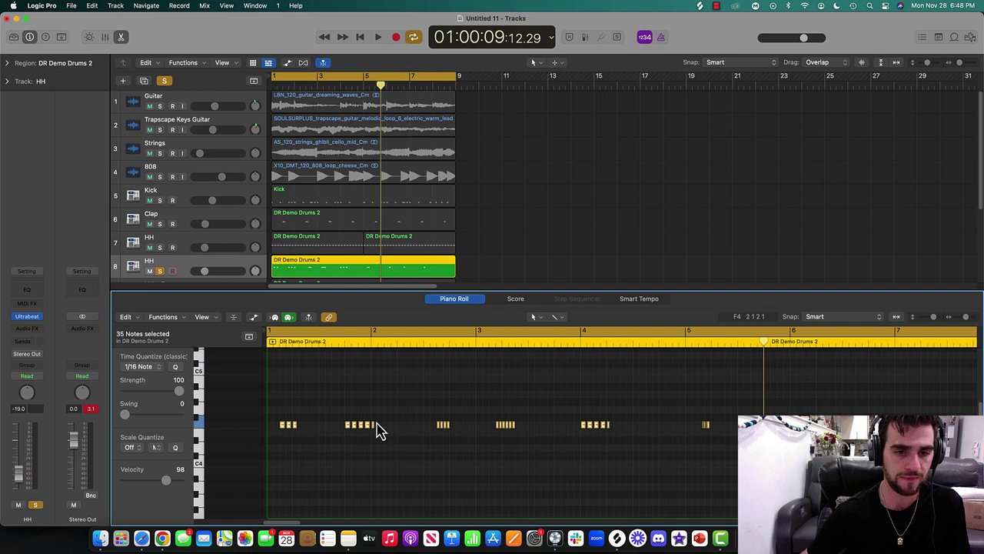
{"action": "left_click_drag", "start_coordinate": [933, 317], "coordinate": [940, 319]}
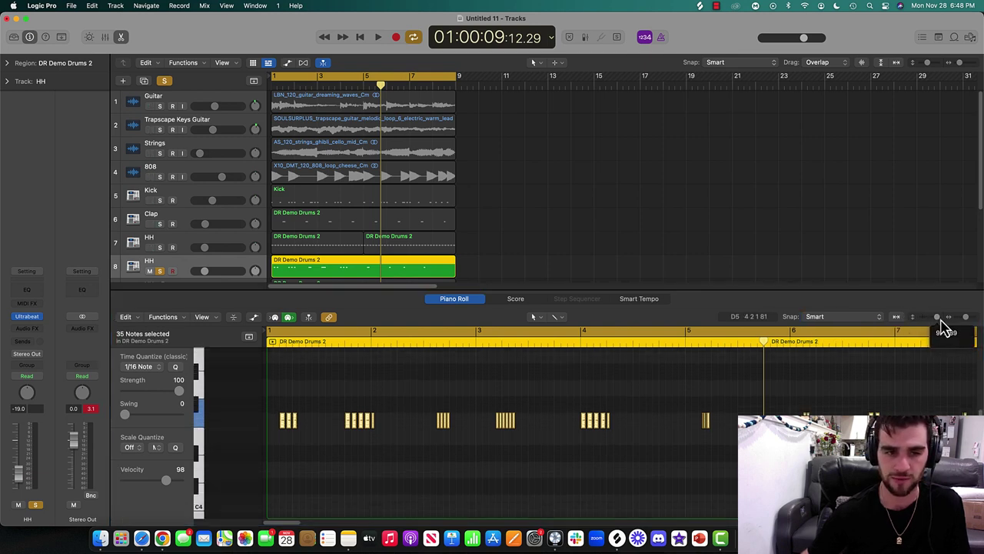
{"action": "scroll", "coordinate": [431, 356], "scroll_direction": "down", "scroll_amount": 5}
{"action": "scroll", "coordinate": [348, 413], "scroll_direction": "up", "scroll_amount": 4}
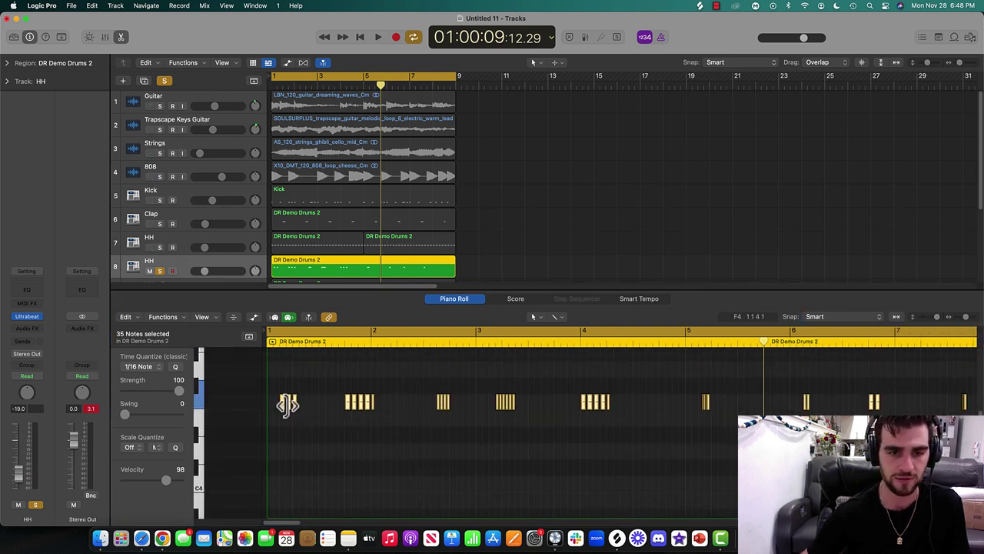
{"action": "left_click_drag", "start_coordinate": [286, 403], "coordinate": [285, 468]}
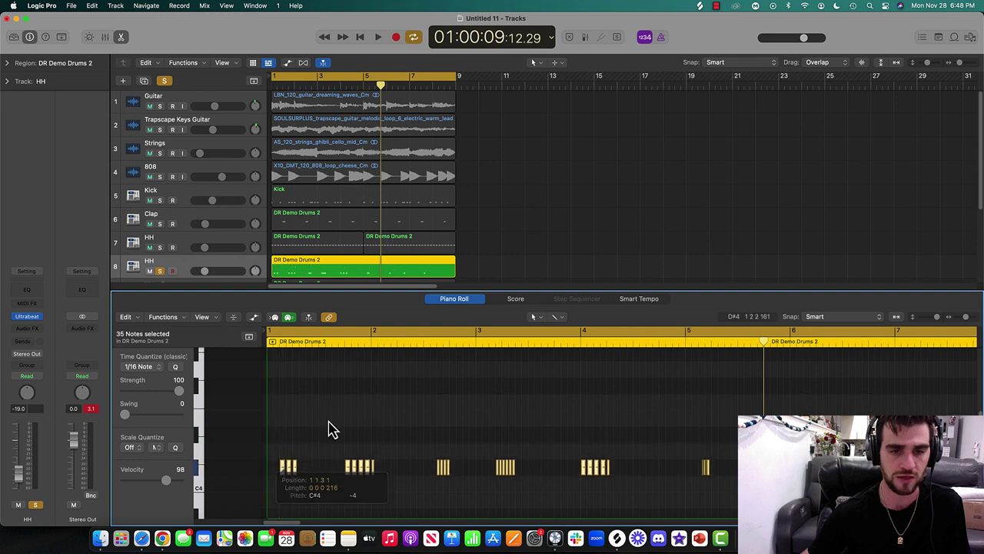
{"action": "scroll", "coordinate": [323, 424], "scroll_direction": "down", "scroll_amount": 4}
{"action": "left_click_drag", "start_coordinate": [348, 368], "coordinate": [347, 412]}
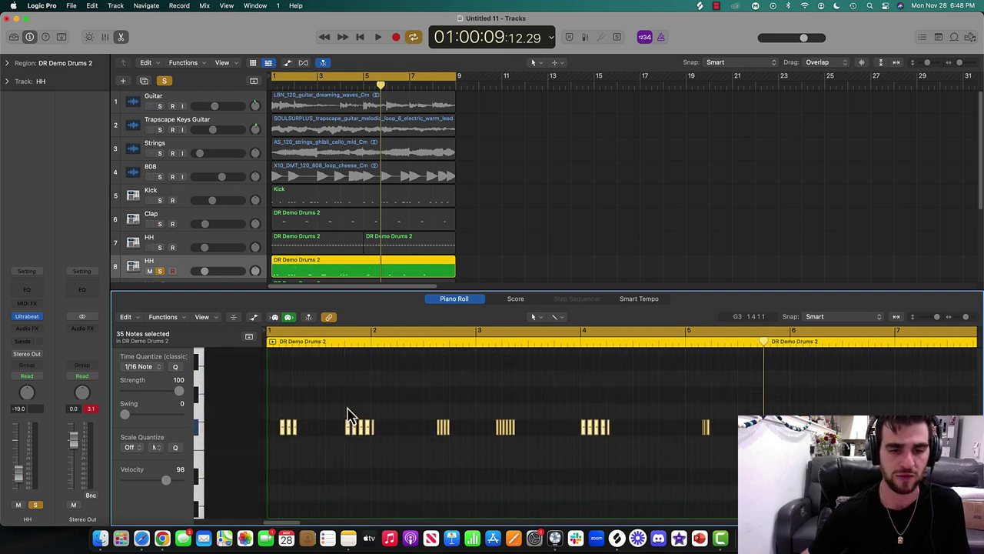
{"action": "left_click_drag", "start_coordinate": [284, 432], "coordinate": [289, 469]}
{"action": "scroll", "coordinate": [300, 423], "scroll_direction": "down", "scroll_amount": 4}
{"action": "scroll", "coordinate": [307, 400], "scroll_direction": "down", "scroll_amount": 2}
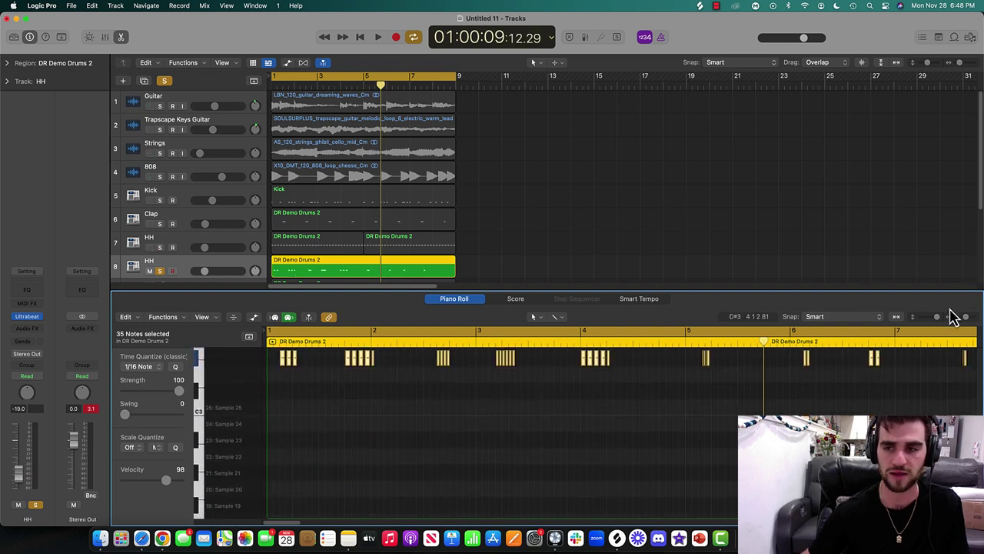
{"action": "left_click_drag", "start_coordinate": [937, 316], "coordinate": [931, 316]}
{"action": "left_click_drag", "start_coordinate": [282, 399], "coordinate": [283, 483]}
- Play the full loop without solo and move the copied roll notes down to the 09: hh row
{"action": "key", "text": "space"}
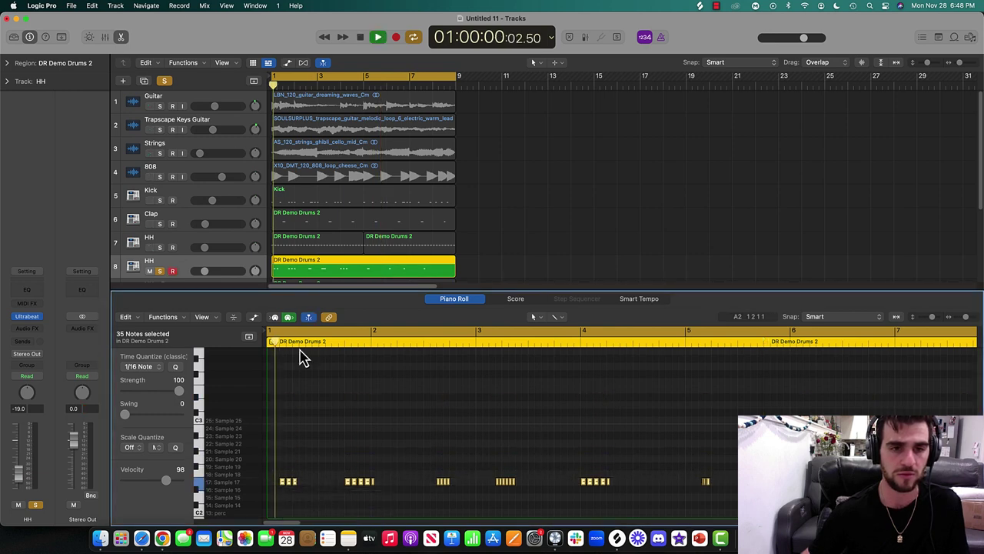
{"action": "left_click", "coordinate": [164, 81]}
{"action": "scroll", "coordinate": [504, 229], "scroll_direction": "down", "scroll_amount": 2}
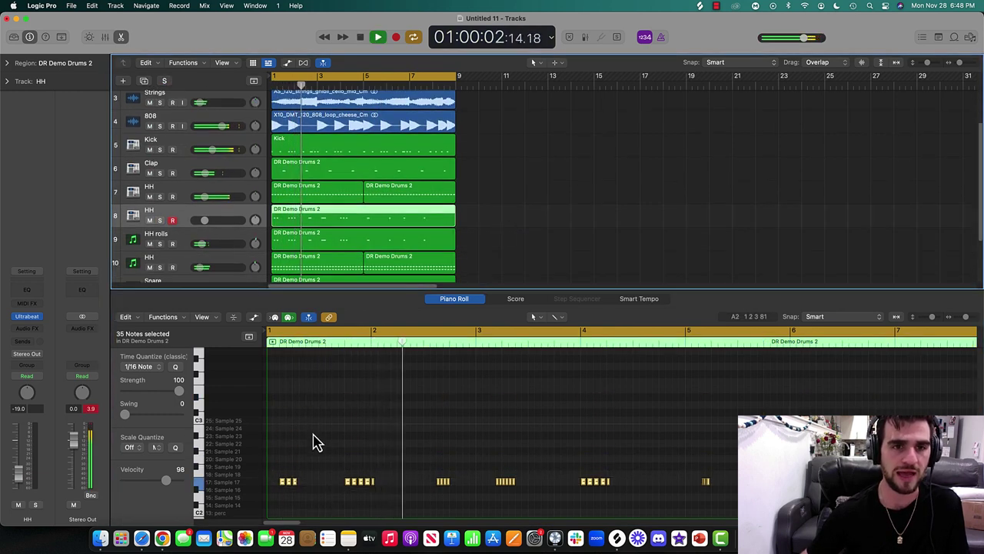
{"action": "scroll", "coordinate": [319, 431], "scroll_direction": "down", "scroll_amount": 2}
{"action": "scroll", "coordinate": [308, 455], "scroll_direction": "down", "scroll_amount": 2}
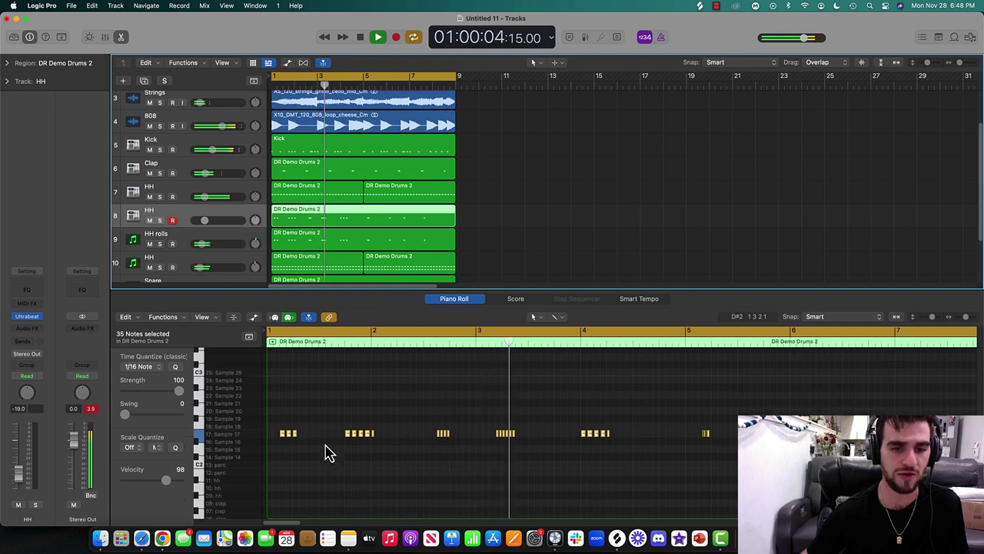
{"action": "key", "text": "space"}
{"action": "left_click_drag", "start_coordinate": [286, 442], "coordinate": [286, 500]}
{"action": "key", "text": "space"}
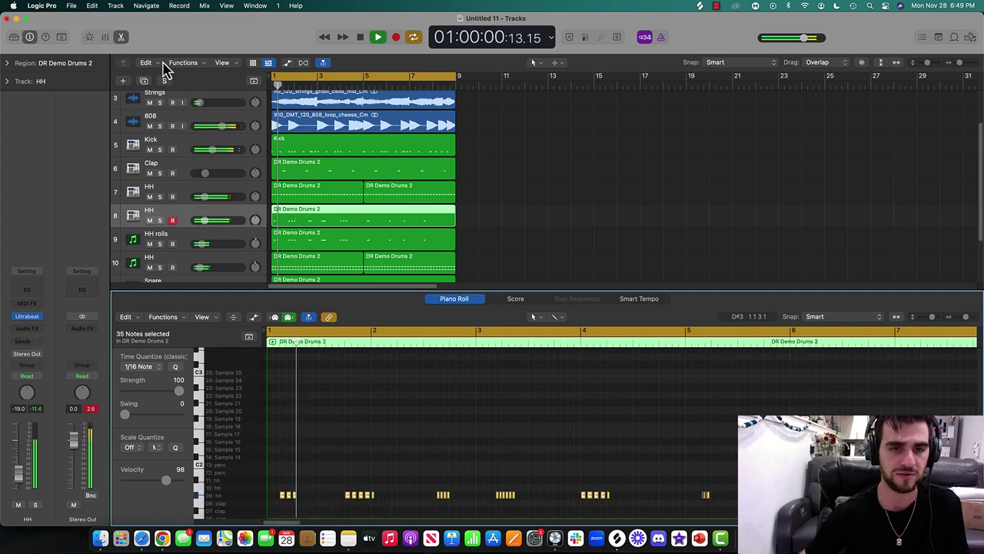
- Close the editor, solo the duplicated rolls track and rename it HH rolls 2
{"action": "left_click", "coordinate": [120, 36]}
{"action": "left_click", "coordinate": [160, 271]}
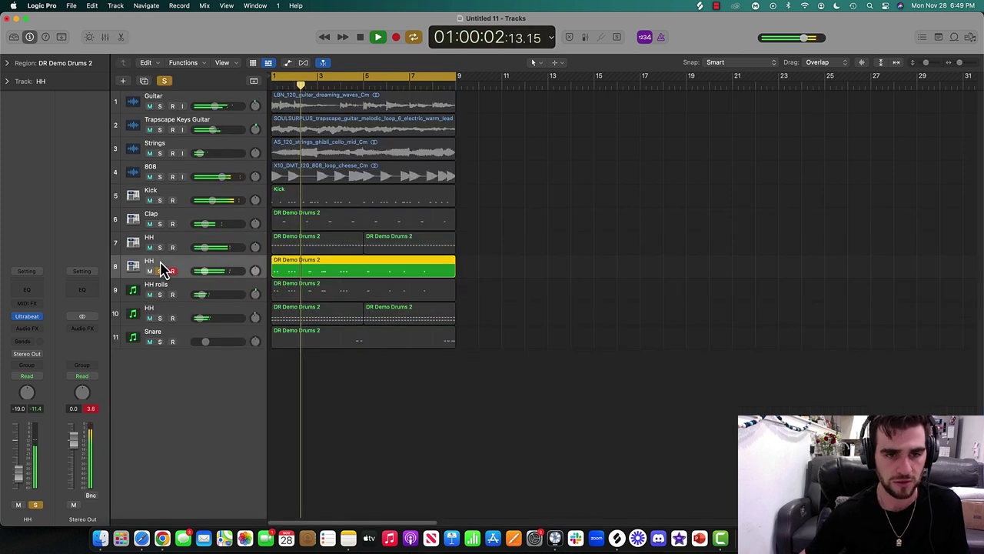
{"action": "double_click", "coordinate": [159, 260]}
{"action": "type", "text": "H"}
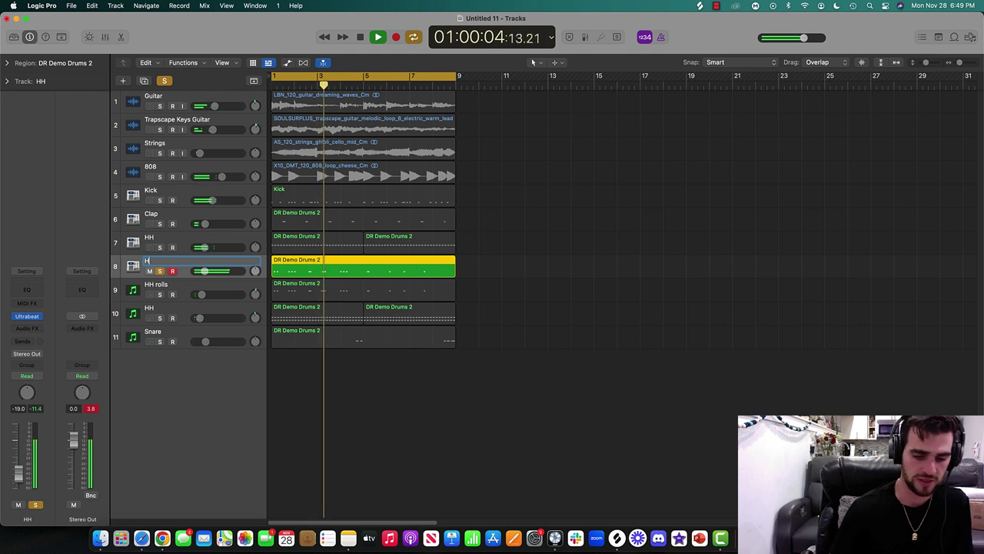
{"action": "type", "text": "H rolls 2"}
{"action": "key", "text": "Return"}
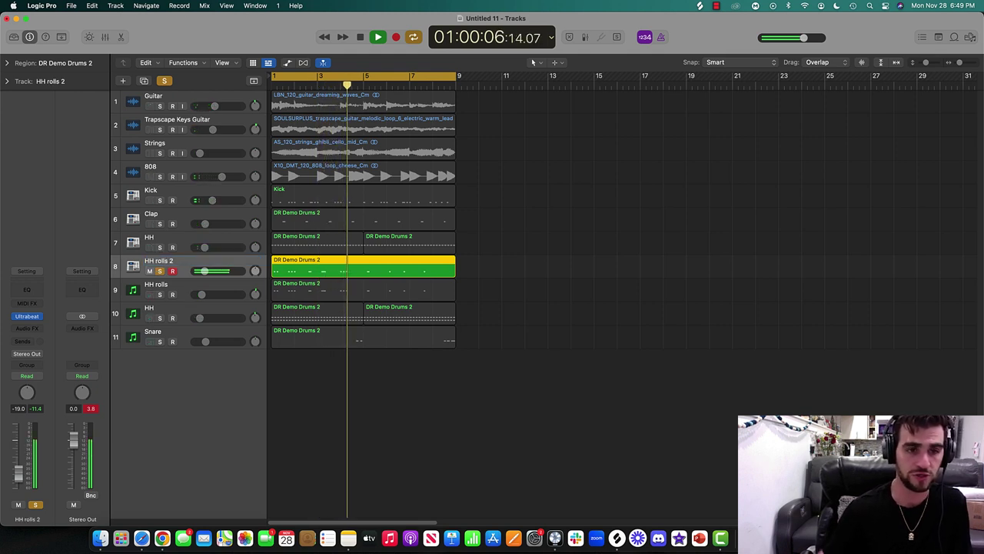
- Rename the original HH track HH 1, stop playback and move the track directly below HH rolls 2 with nothing soloed
{"action": "left_click", "coordinate": [174, 318]}
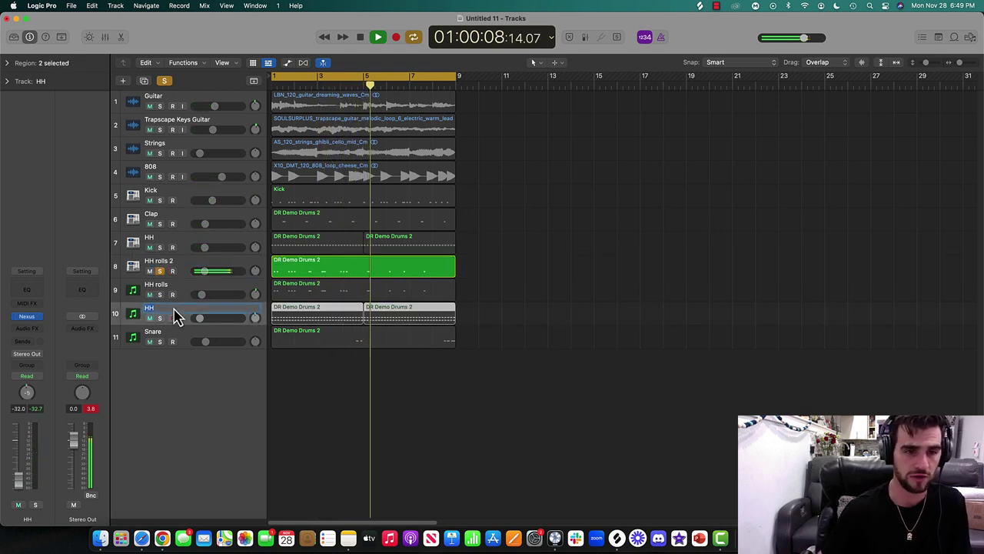
{"action": "key", "text": "Return"}
{"action": "key", "text": "space"}
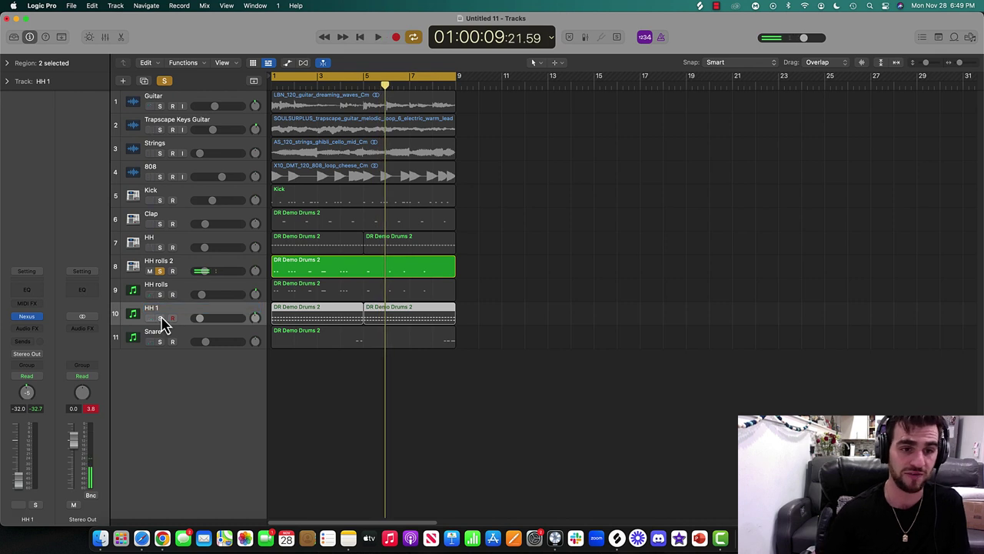
{"action": "left_click_drag", "start_coordinate": [162, 323], "coordinate": [161, 300]}
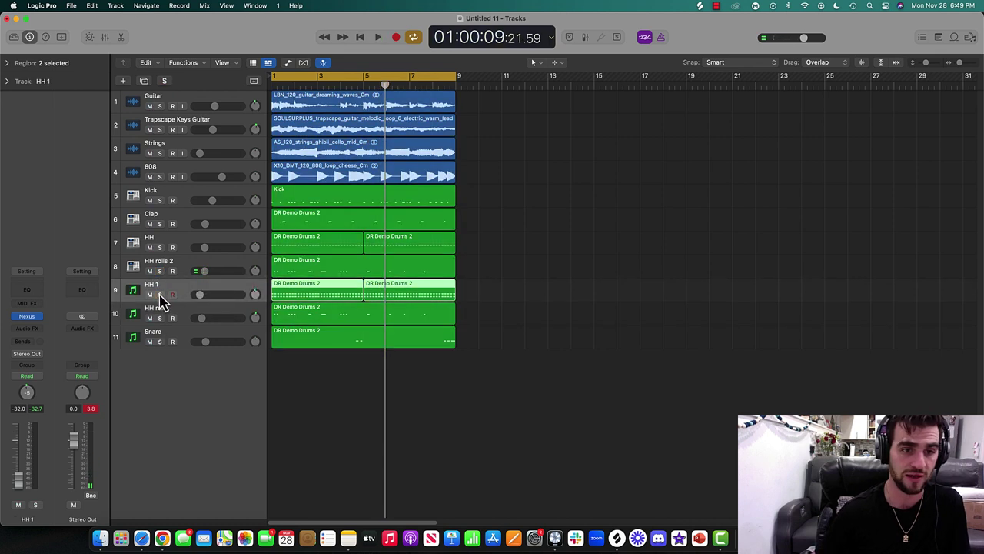
- Play the loop from the start with HH and HH 1 soloed, and move HH 1 directly below HH
{"action": "left_click", "coordinate": [160, 247]}
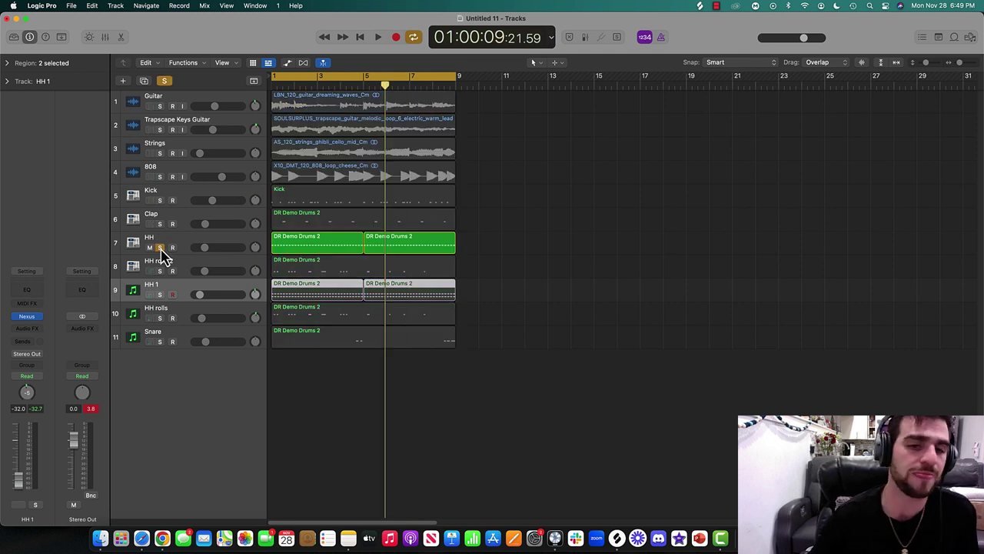
{"action": "key", "text": "Return"}
{"action": "key", "text": "space"}
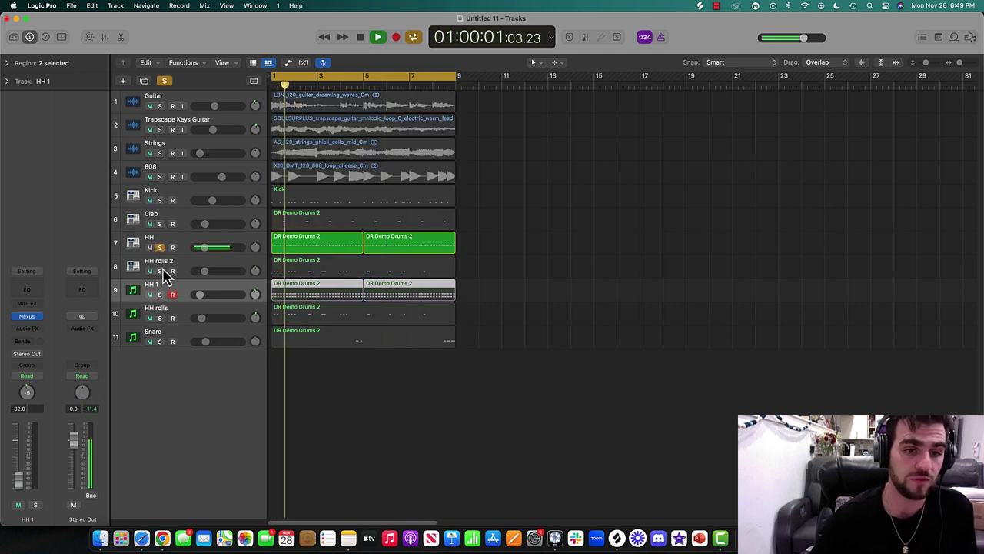
{"action": "left_click", "coordinate": [159, 294]}
{"action": "left_click_drag", "start_coordinate": [184, 293], "coordinate": [183, 273]}
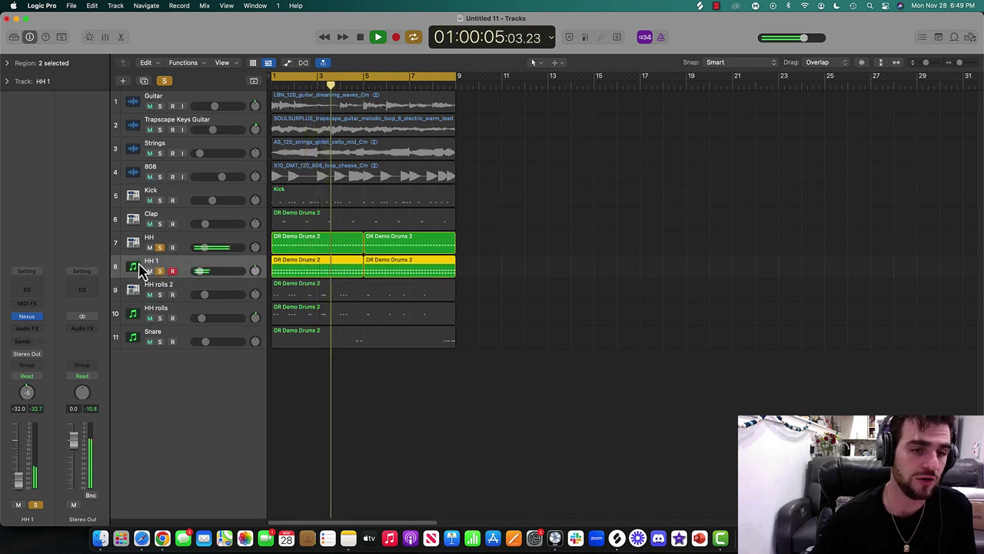
- Add a Channel EQ to HH 1 with a 14400 Hz high cut and a 2.6 dB dip at 2720 Hz, leaving only HH 1 soloed
{"action": "left_click", "coordinate": [27, 294]}
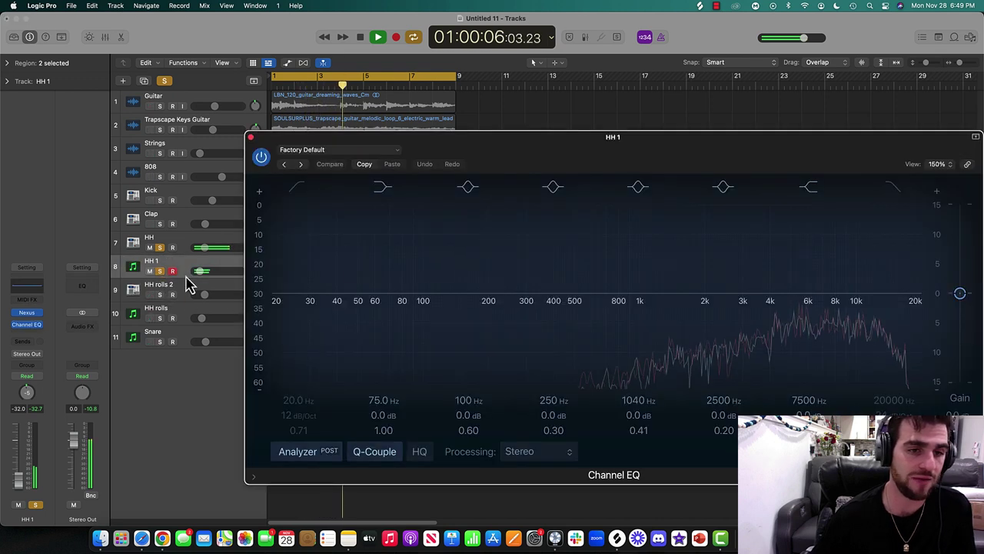
{"action": "left_click", "coordinate": [894, 188]}
{"action": "left_click_drag", "start_coordinate": [760, 233], "coordinate": [768, 249]}
{"action": "left_click_drag", "start_coordinate": [869, 259], "coordinate": [904, 247]}
{"action": "left_click", "coordinate": [163, 247]}
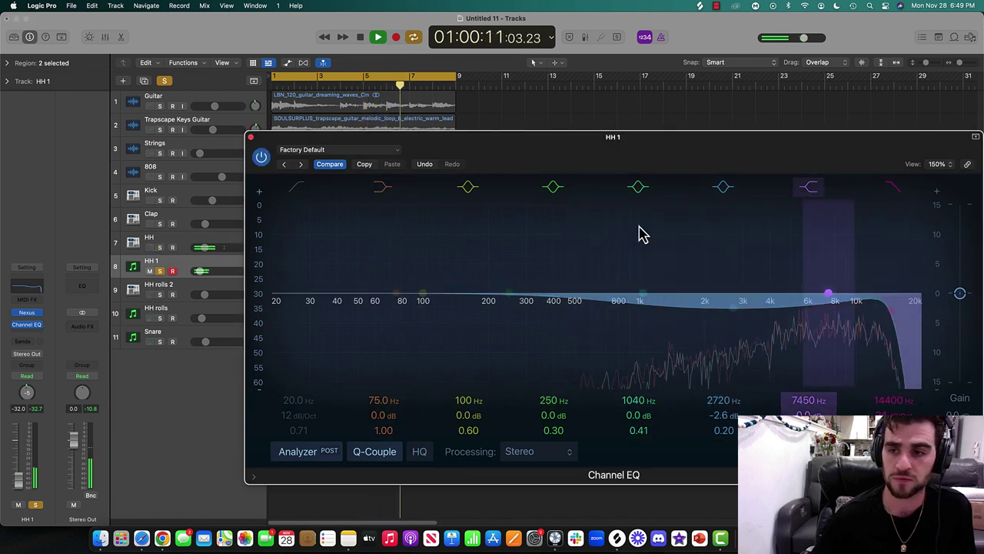
- Low-cut HH 1 at 1130 Hz with 48 dB/Oct, refine the high cut to 13400 Hz and the 2760 Hz dip to -2.9 dB, and close the EQ
{"action": "left_click", "coordinate": [294, 188]}
{"action": "left_click_drag", "start_coordinate": [630, 259], "coordinate": [644, 321]}
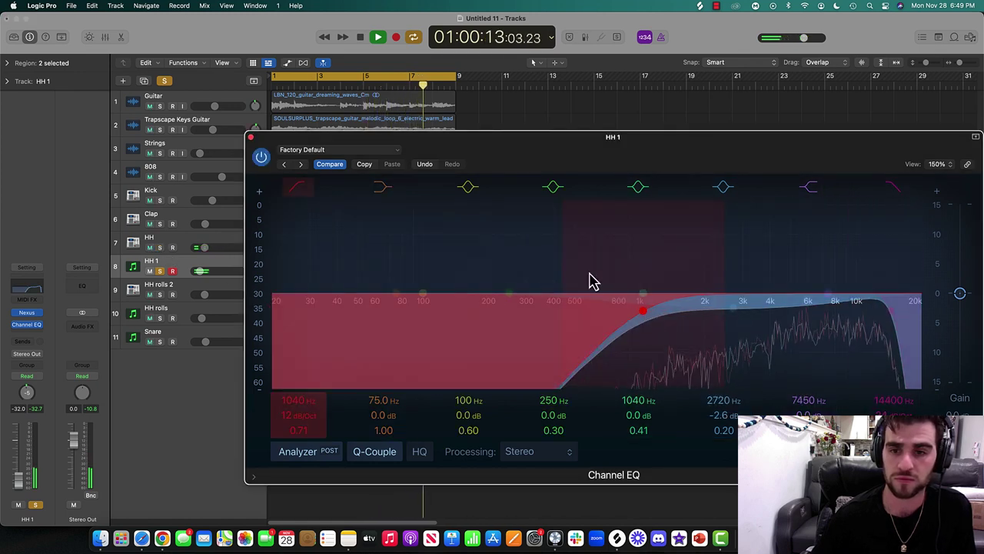
{"action": "left_click_drag", "start_coordinate": [560, 266], "coordinate": [585, 354]}
{"action": "left_click_drag", "start_coordinate": [778, 281], "coordinate": [781, 284]}
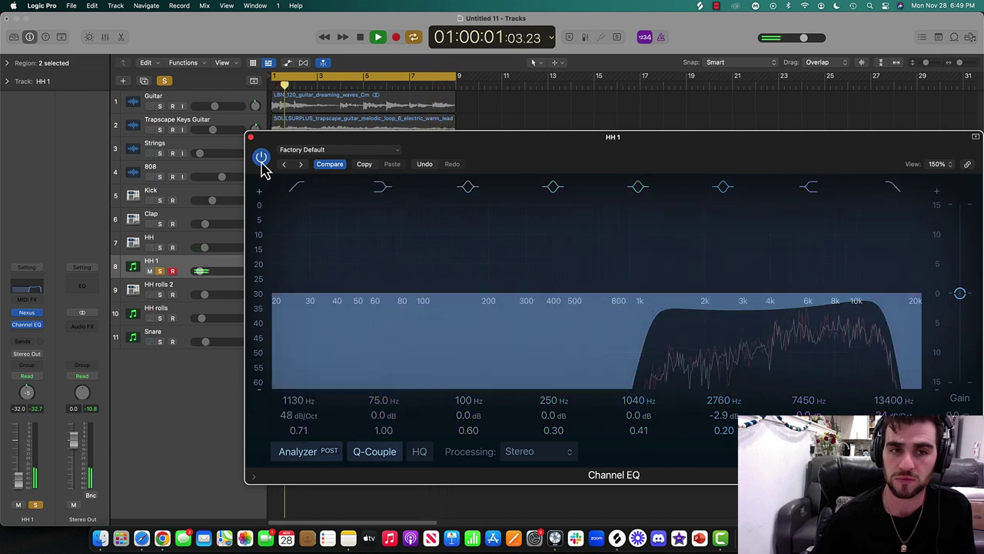
{"action": "left_click", "coordinate": [261, 157]}
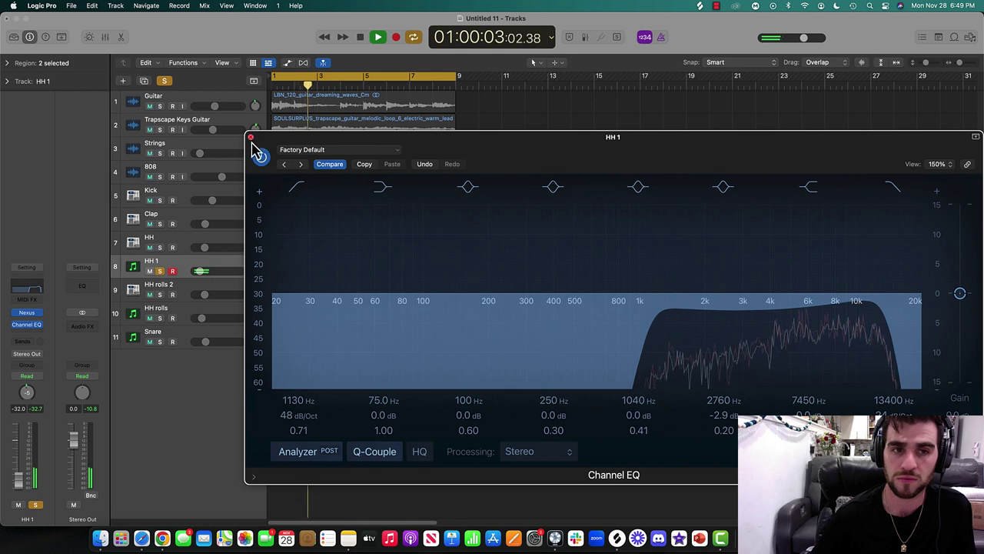
{"action": "left_click", "coordinate": [251, 138]}
- Add a Channel EQ to HH with a 14900 Hz high cut, a slight 7550 Hz shelf cut and a 1 dB dip at 2640 Hz
{"action": "left_click", "coordinate": [230, 246]}
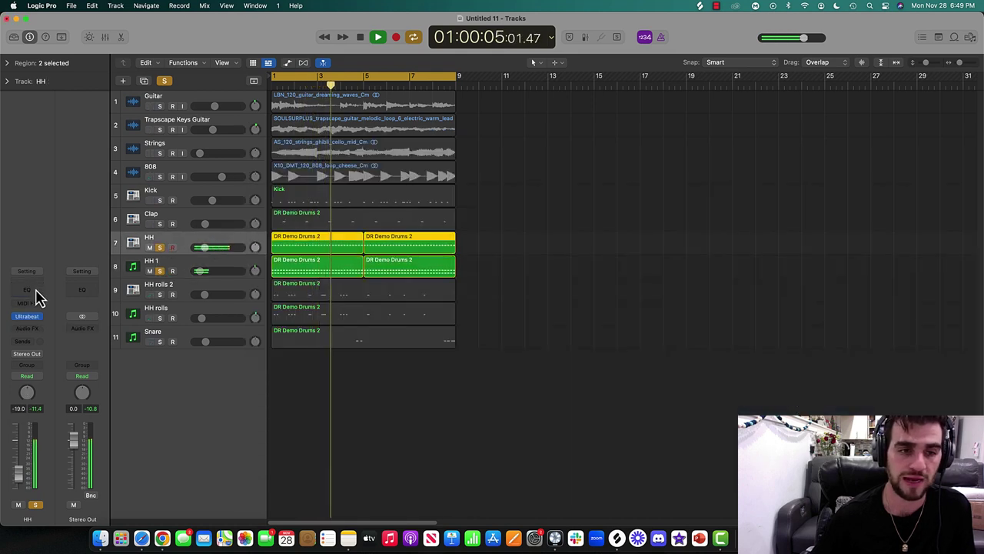
{"action": "left_click", "coordinate": [35, 292]}
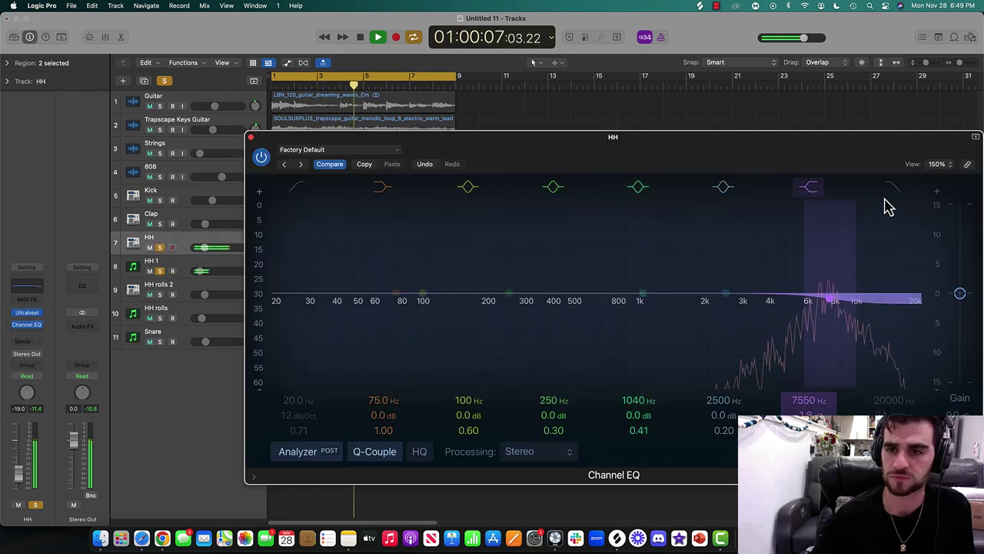
{"action": "left_click_drag", "start_coordinate": [901, 213], "coordinate": [874, 220]}
{"action": "left_click_drag", "start_coordinate": [751, 234], "coordinate": [758, 243]}
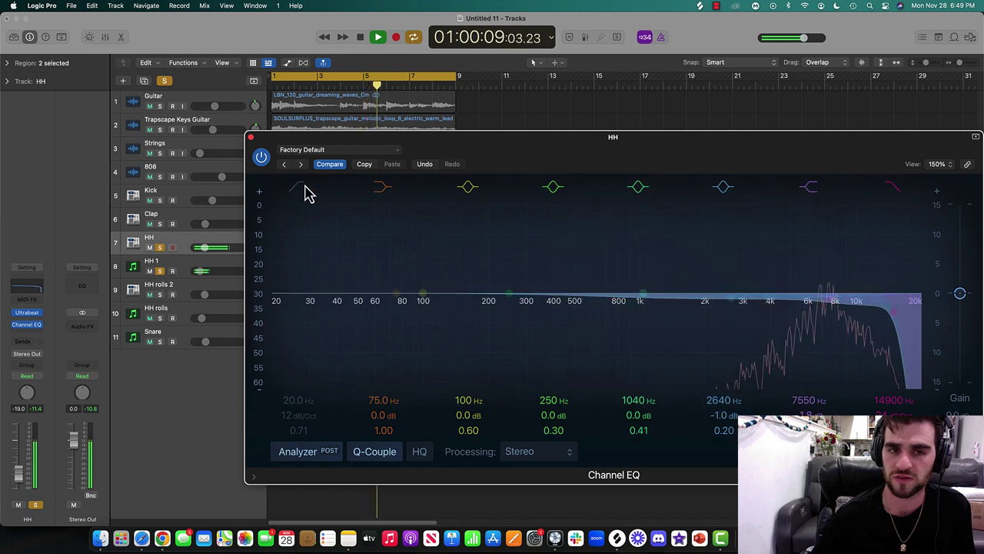
- Low-cut HH at 1270 Hz with 48 dB/Oct, lower its high cut to 13200 Hz, clear all solos and close the EQ
{"action": "left_click", "coordinate": [306, 193]}
{"action": "left_click_drag", "start_coordinate": [285, 241], "coordinate": [598, 320]}
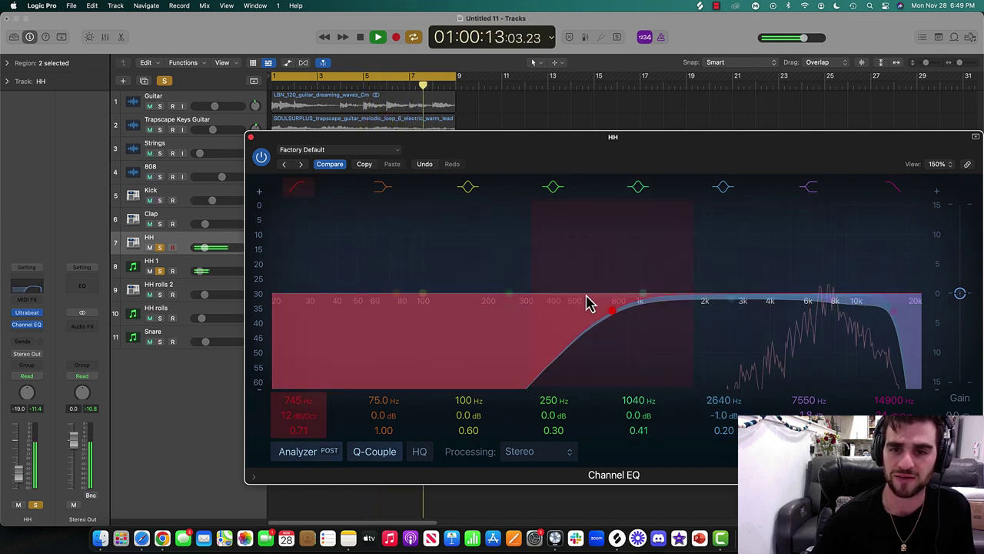
{"action": "left_click_drag", "start_coordinate": [546, 285], "coordinate": [582, 358]}
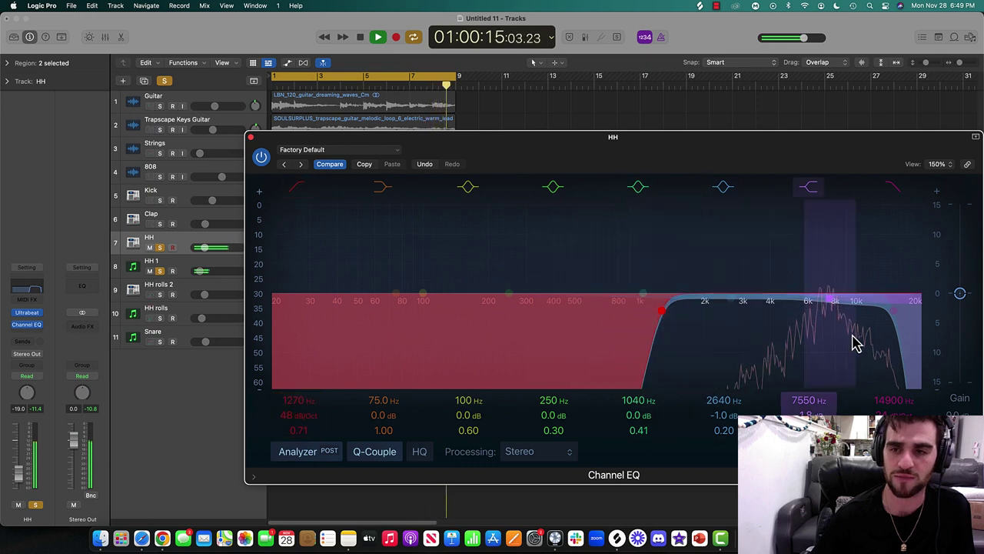
{"action": "mouse_move", "coordinate": [872, 345]}
{"action": "left_mouse_down"}
{"action": "mouse_move", "coordinate": [815, 341]}
{"action": "mouse_move", "coordinate": [857, 341]}
{"action": "left_mouse_up"}
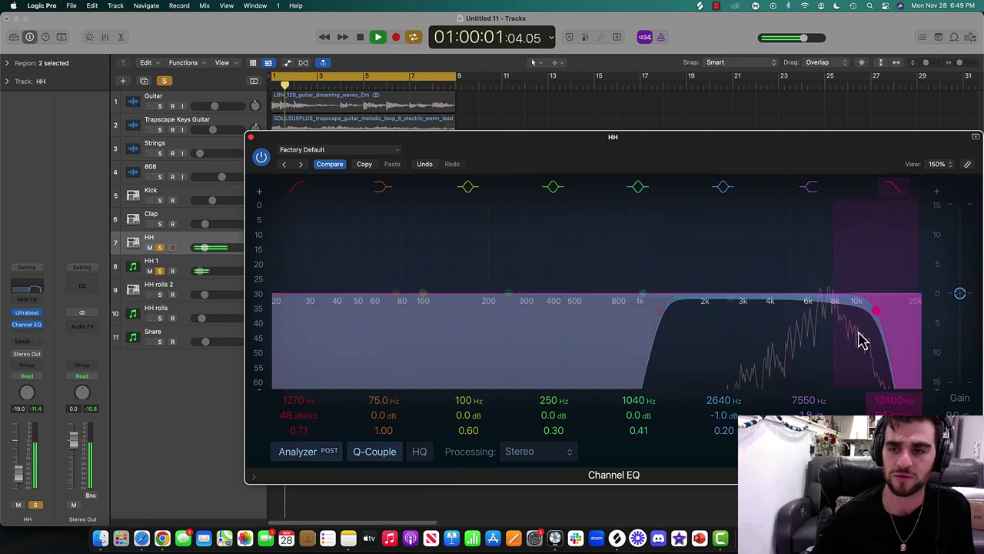
{"action": "left_click", "coordinate": [165, 81]}
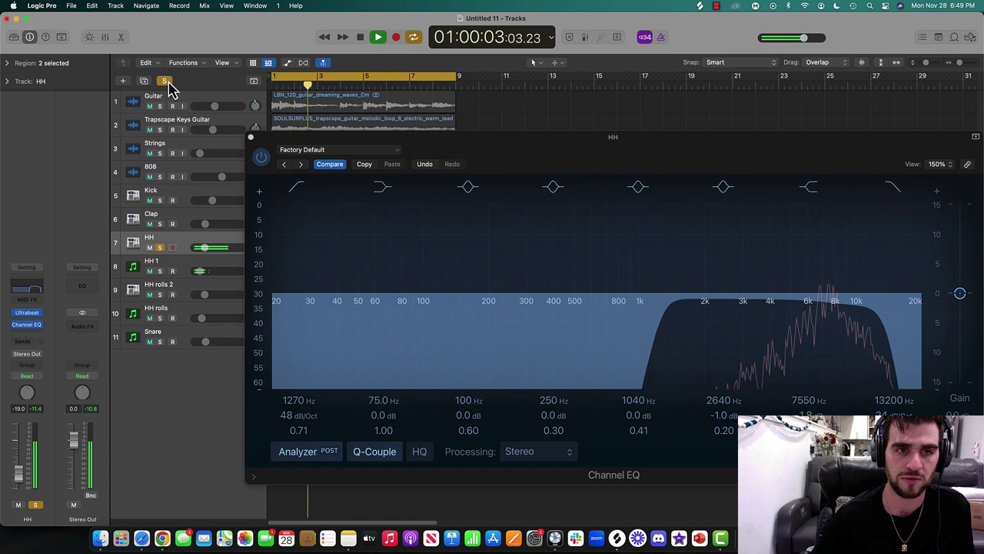
{"action": "left_click", "coordinate": [251, 138]}
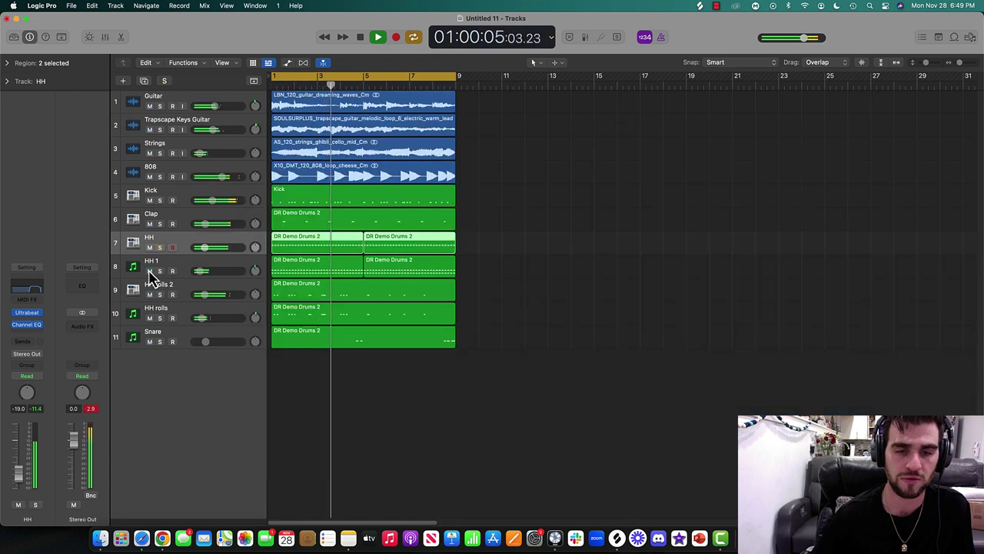
- Compare the full loop with HH 1 muted and unmuted while raising HH to -13.6 dB and HH 1 to -30.0 dB
{"action": "left_click", "coordinate": [150, 272]}
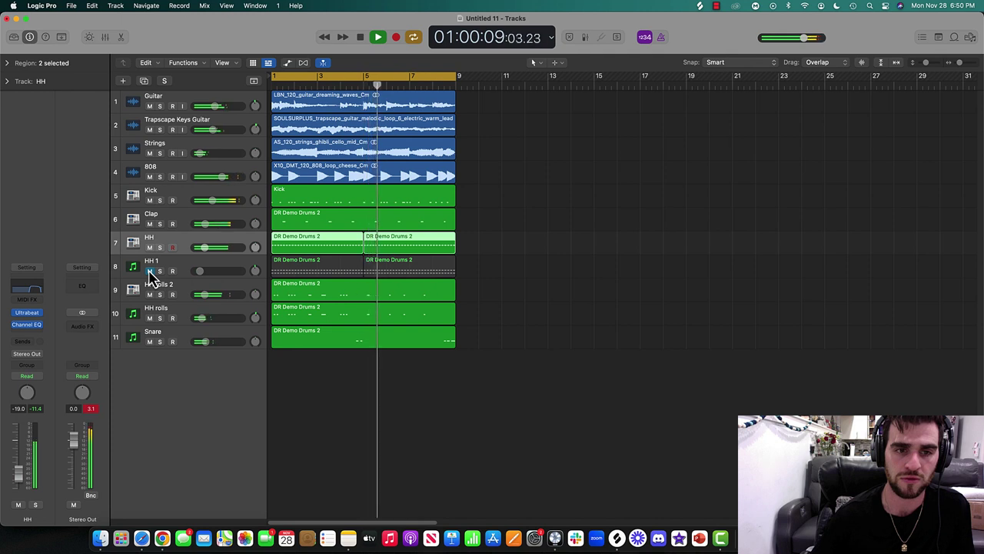
{"action": "left_click", "coordinate": [150, 272]}
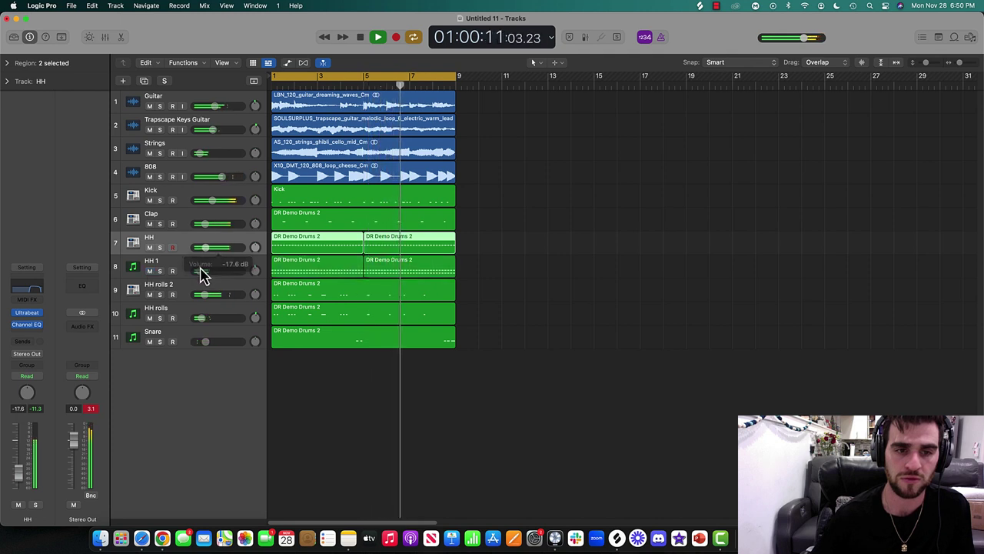
{"action": "left_click_drag", "start_coordinate": [202, 270], "coordinate": [204, 272]}
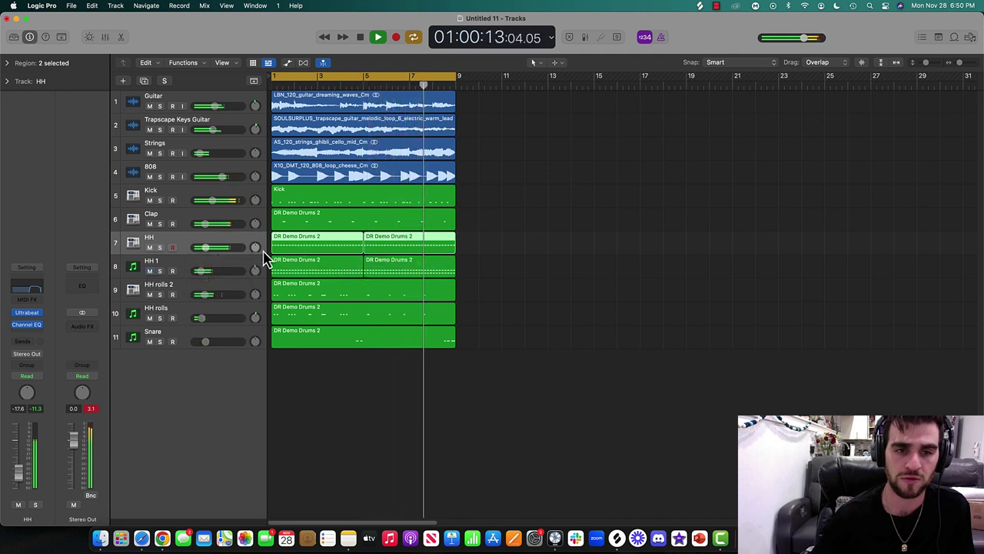
{"action": "left_click", "coordinate": [149, 272]}
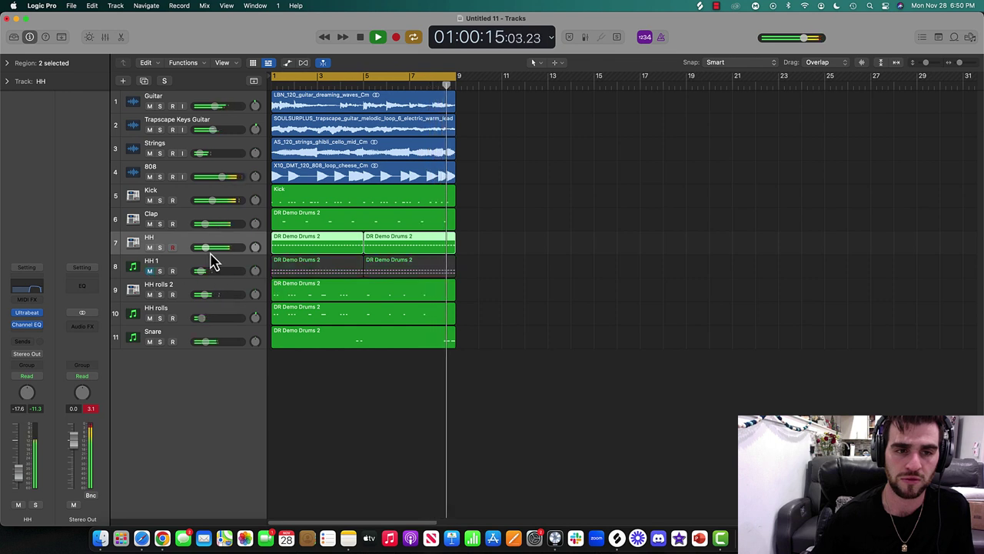
{"action": "left_click_drag", "start_coordinate": [209, 246], "coordinate": [210, 247]}
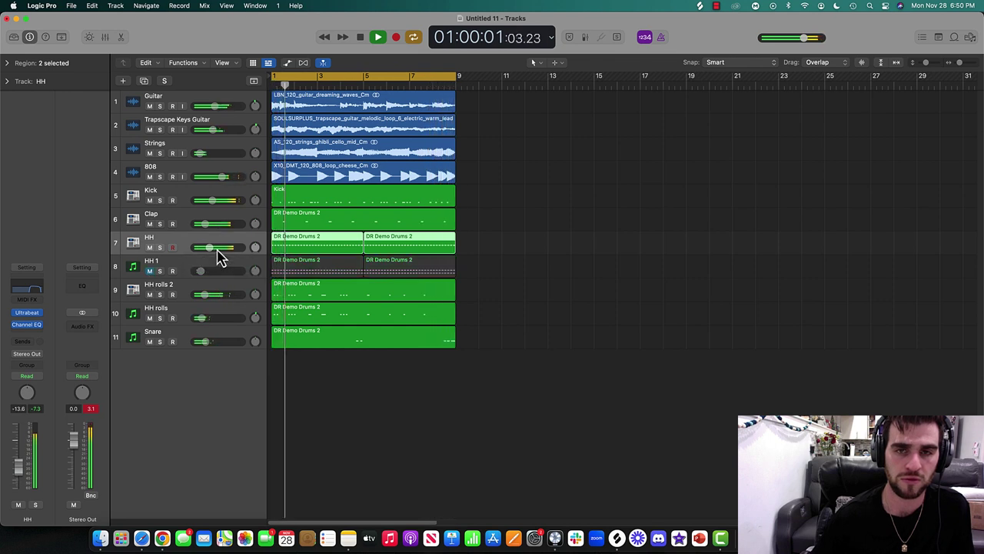
{"action": "left_click", "coordinate": [151, 272]}
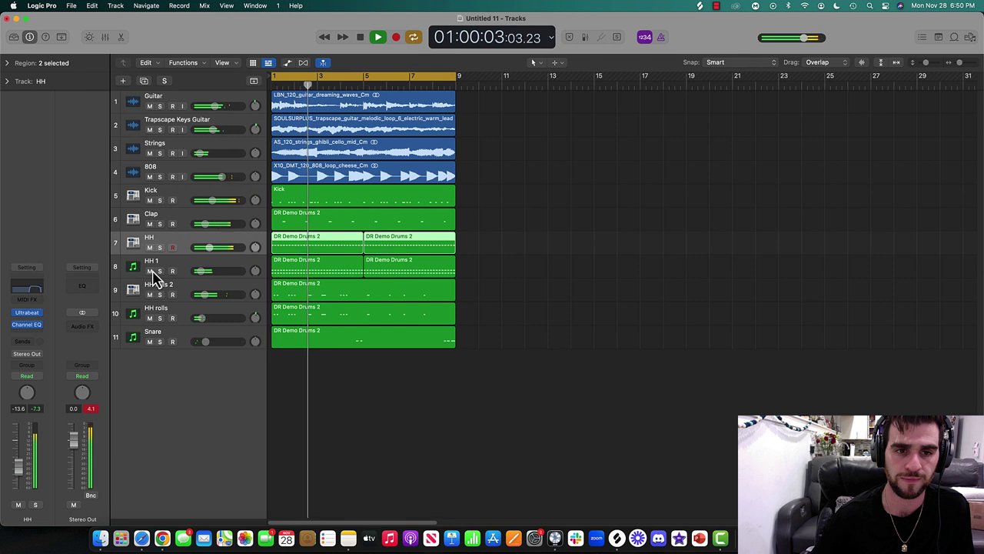
{"action": "mouse_move", "coordinate": [160, 271]}
{"action": "left_mouse_down"}
{"action": "mouse_move", "coordinate": [160, 248]}
{"action": "mouse_move", "coordinate": [159, 275]}
{"action": "left_mouse_up"}
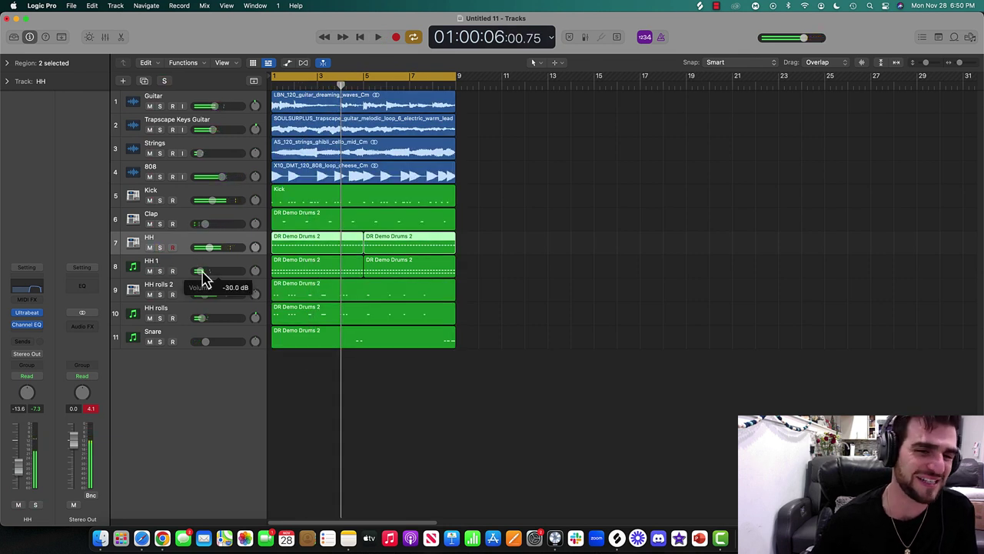
- Listen to the loop with HH 1 muted, delete the HH 1 track with its regions and replay the loop
{"action": "left_click", "coordinate": [150, 272]}
{"action": "key", "text": "space"}
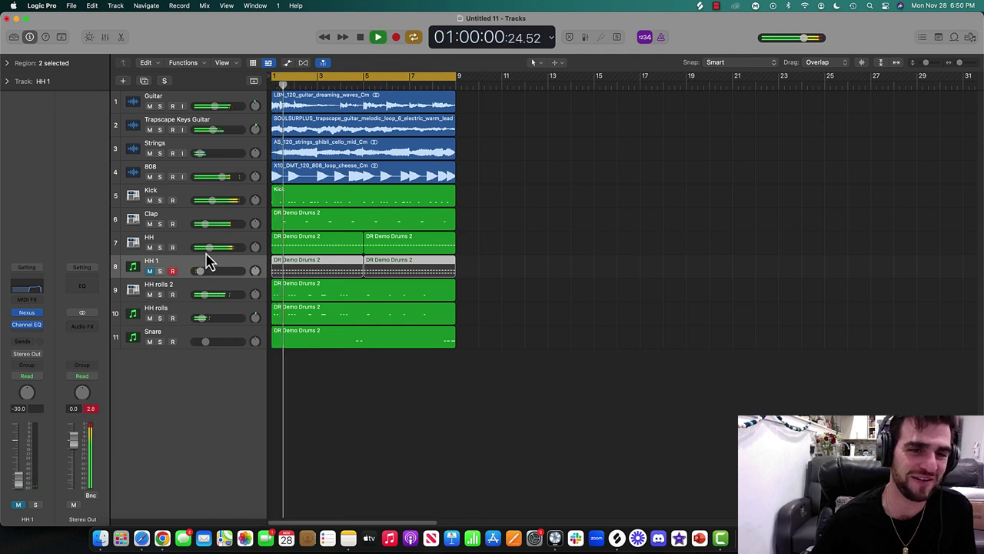
{"action": "key", "text": "space"}
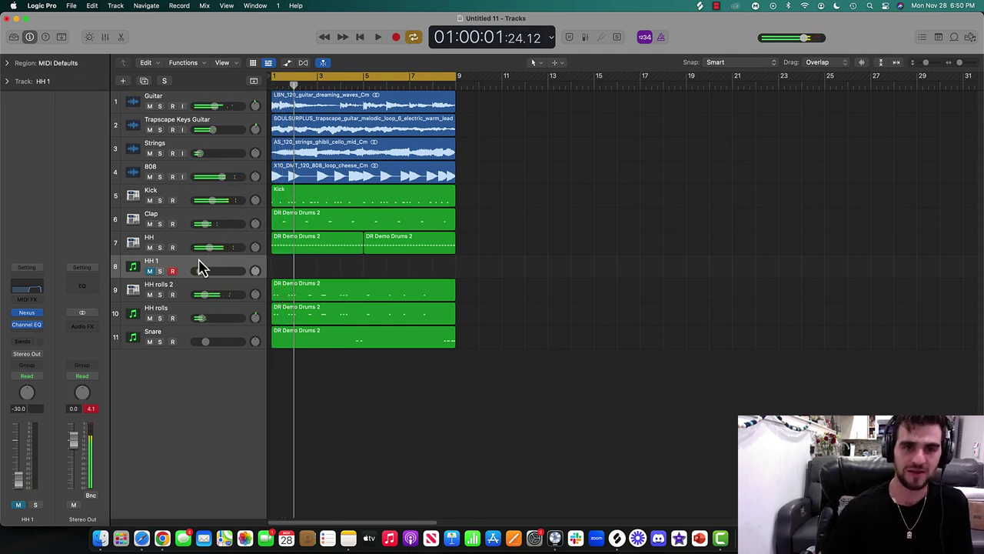
{"action": "key", "text": "super+BackSpace"}
{"action": "key", "text": "space"}
{"action": "key", "text": "space"}
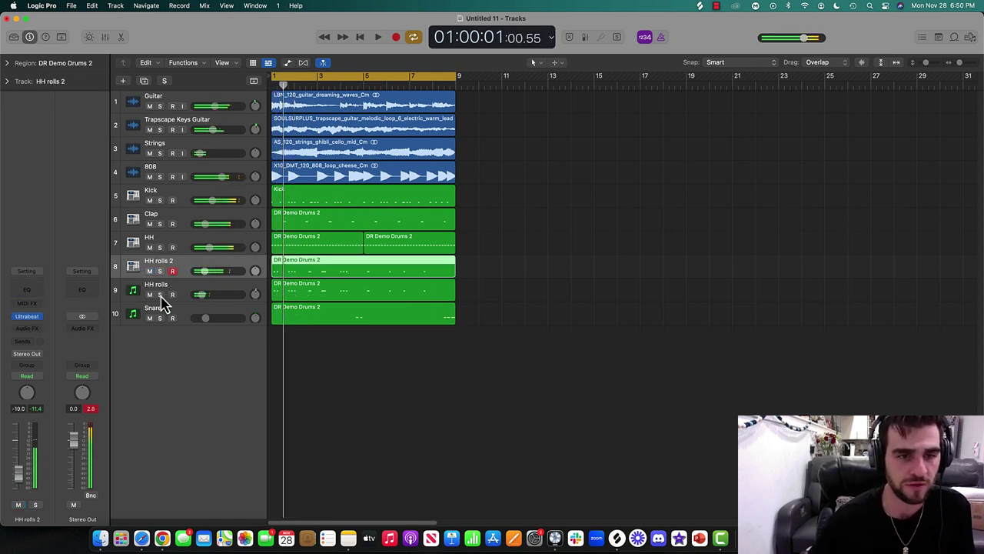
- Solo the HH rolls and HH rolls 2 tracks and play them together from the start
{"action": "left_click", "coordinate": [160, 294]}
{"action": "left_click", "coordinate": [160, 270]}
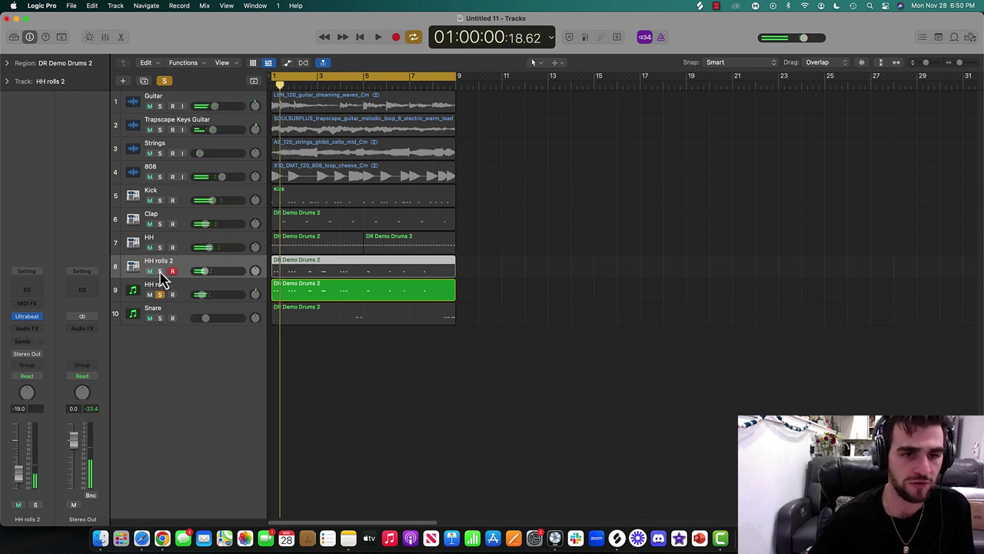
{"action": "left_click", "coordinate": [160, 294]}
{"action": "key", "text": "space"}
{"action": "left_click", "coordinate": [159, 295]}
{"action": "key", "text": "space"}
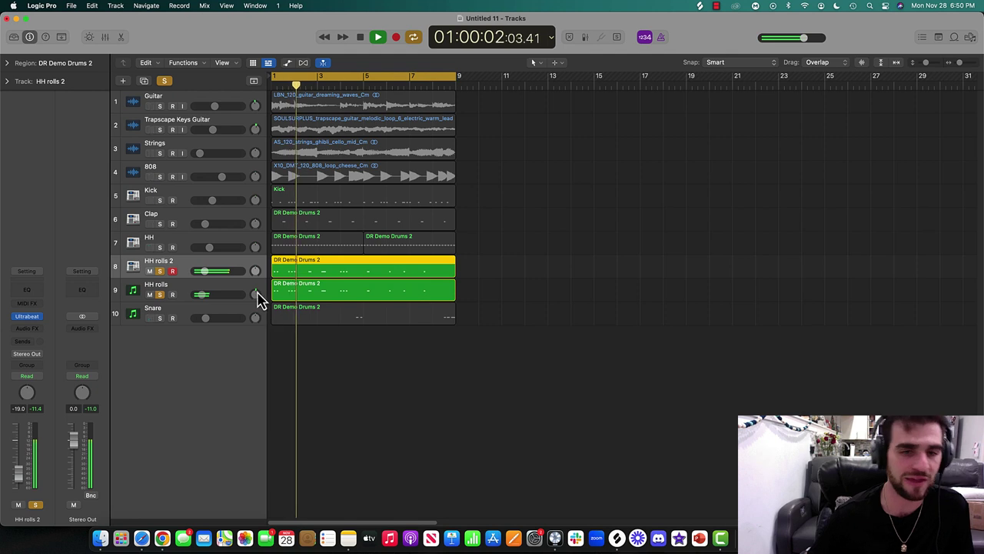
- Equalize HH rolls with a 2000 Hz low cut at 48 dB/Oct, a 14000 Hz high cut and a slight 7250 Hz shelf cut
{"action": "left_click", "coordinate": [185, 288]}
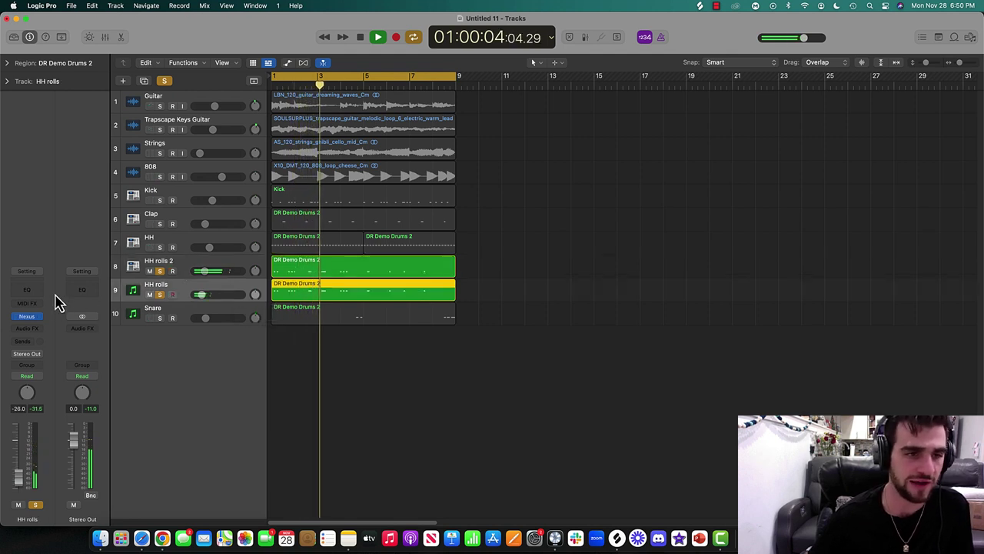
{"action": "left_click", "coordinate": [24, 290]}
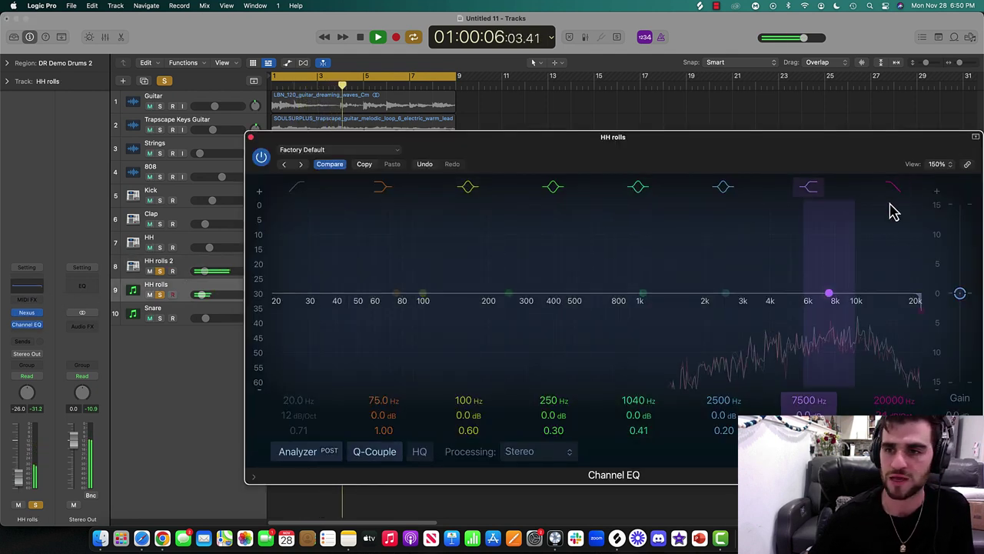
{"action": "mouse_move", "coordinate": [890, 204]}
{"action": "left_mouse_down"}
{"action": "mouse_move", "coordinate": [887, 218]}
{"action": "mouse_move", "coordinate": [875, 214]}
{"action": "left_mouse_up"}
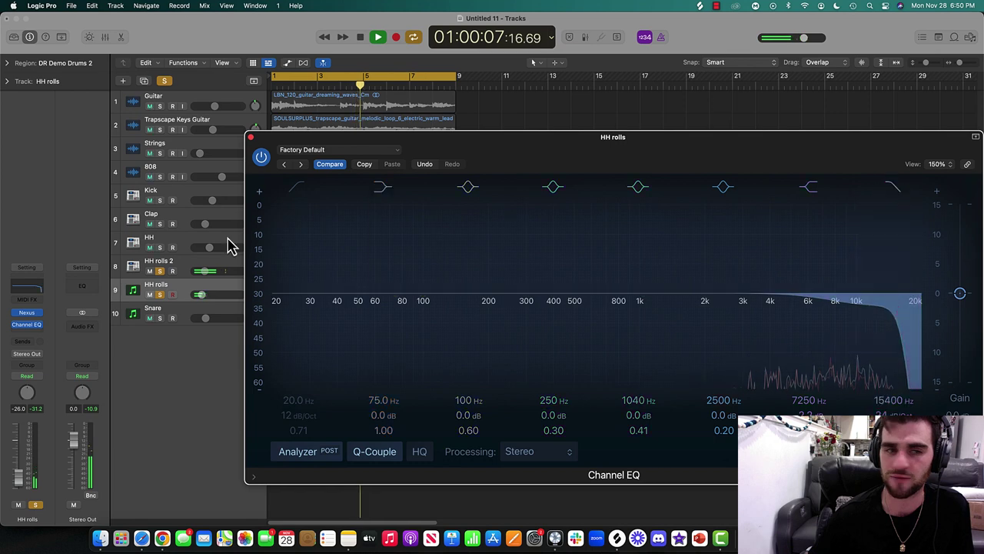
{"action": "left_click", "coordinate": [163, 271]}
{"action": "left_click_drag", "start_coordinate": [876, 286], "coordinate": [873, 287]}
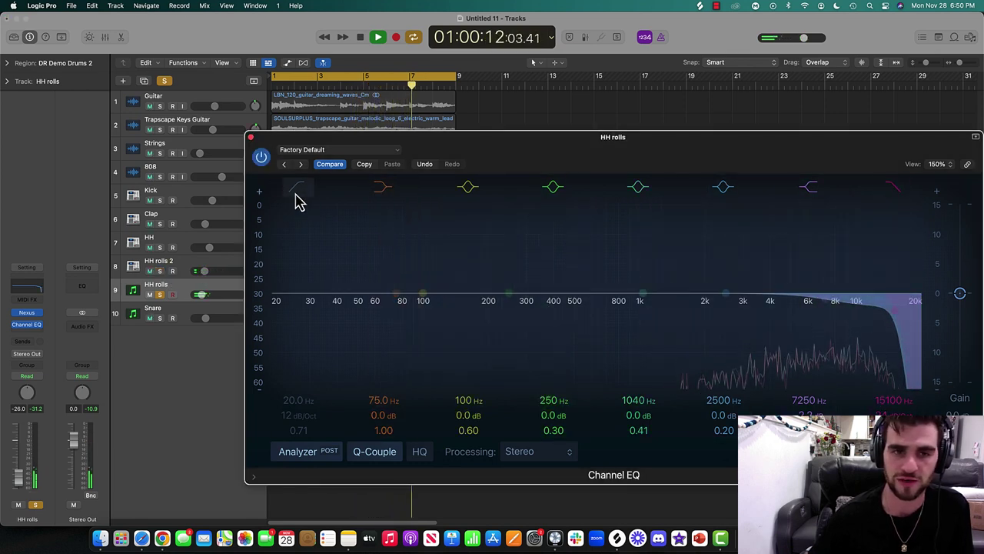
{"action": "left_click_drag", "start_coordinate": [297, 202], "coordinate": [695, 269]}
{"action": "left_click_drag", "start_coordinate": [884, 338], "coordinate": [877, 338]}
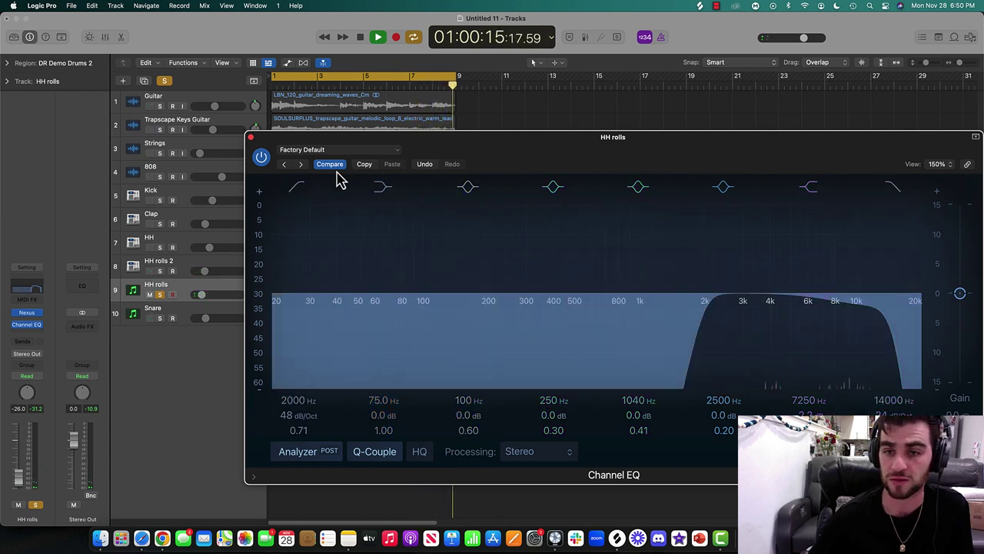
{"action": "left_click", "coordinate": [251, 138]}
- Equalize HH rolls 2 with a 2160 Hz low cut at 48 dB/Oct, a 14700 Hz high cut and slight 2420 and 7000 Hz shelf cuts
{"action": "left_click", "coordinate": [164, 270]}
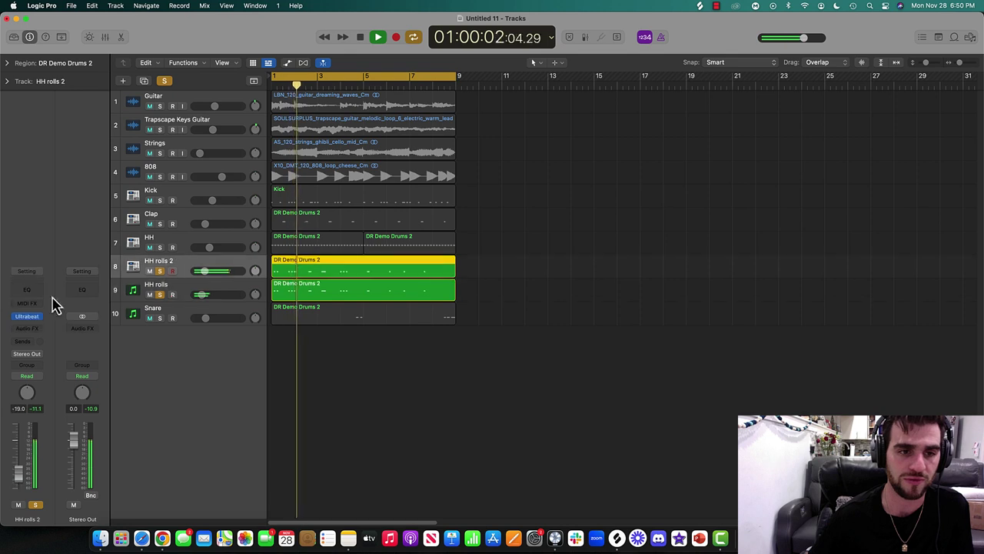
{"action": "left_click", "coordinate": [27, 290]}
{"action": "left_click_drag", "start_coordinate": [901, 220], "coordinate": [868, 214]}
{"action": "left_click", "coordinate": [893, 186]}
{"action": "left_click", "coordinate": [297, 186]}
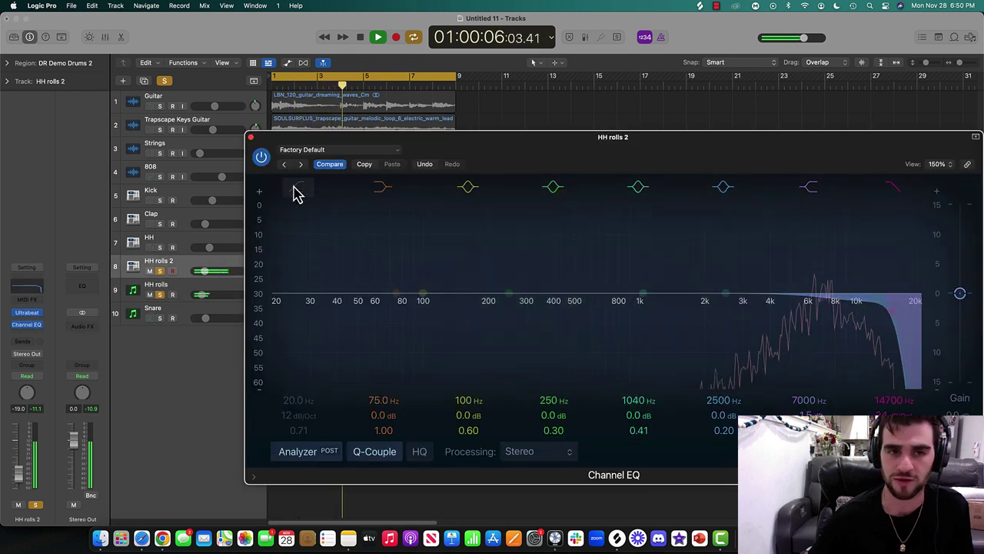
{"action": "left_click_drag", "start_coordinate": [305, 288], "coordinate": [707, 299]}
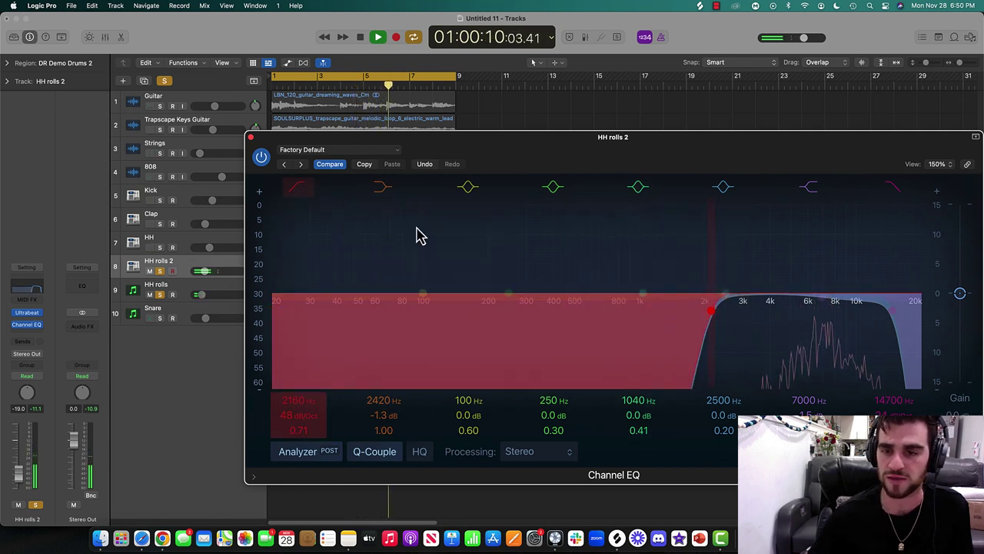
{"action": "left_click", "coordinate": [250, 137]}
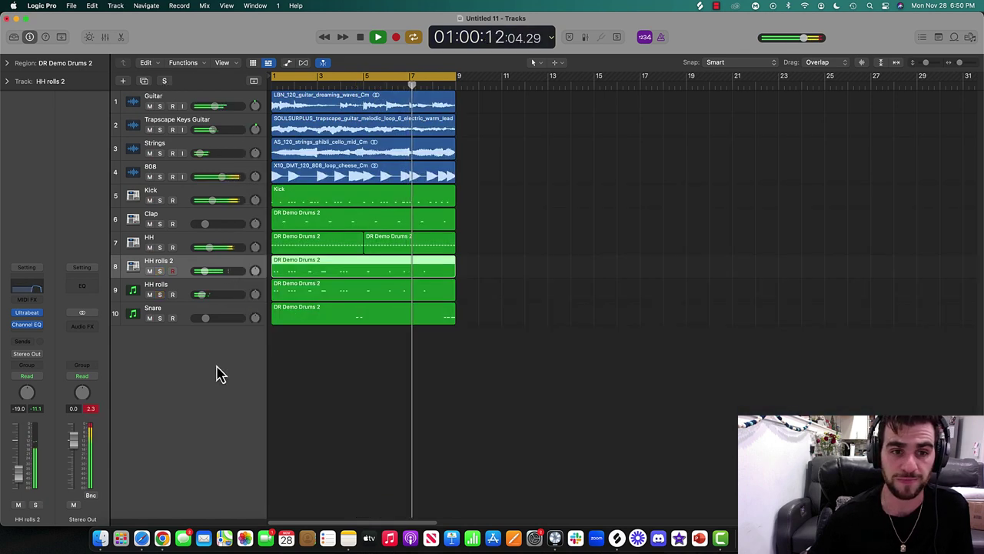
- Lower the HH, HH rolls 2 and HH rolls tracks together, bringing HH rolls to -28.4 dB
{"action": "left_click", "coordinate": [181, 286], "text": "shift"}
{"action": "left_click", "coordinate": [186, 240], "text": "shift"}
{"action": "left_click_drag", "start_coordinate": [209, 248], "coordinate": [206, 250]}
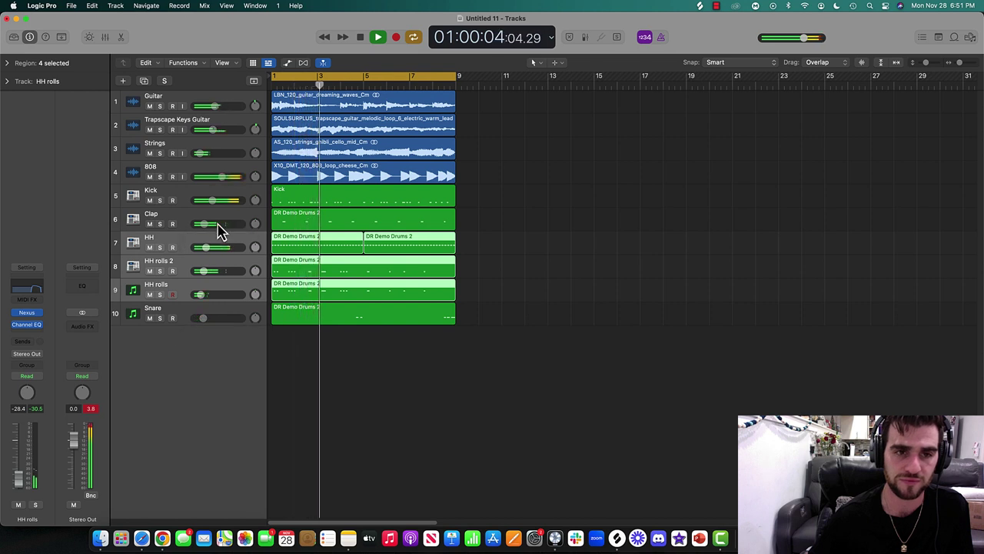
{"action": "left_click", "coordinate": [232, 176]}
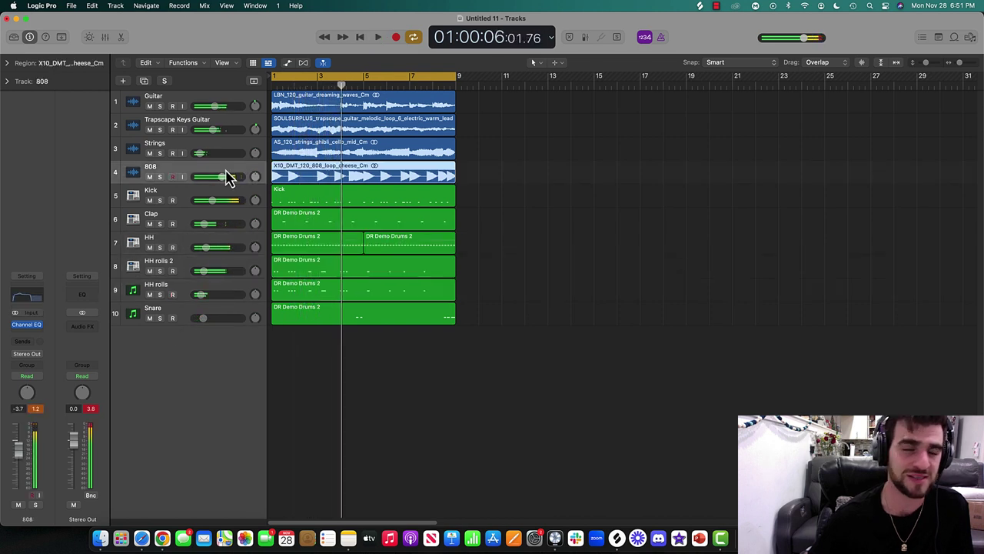
{"action": "left_click", "coordinate": [125, 82]}
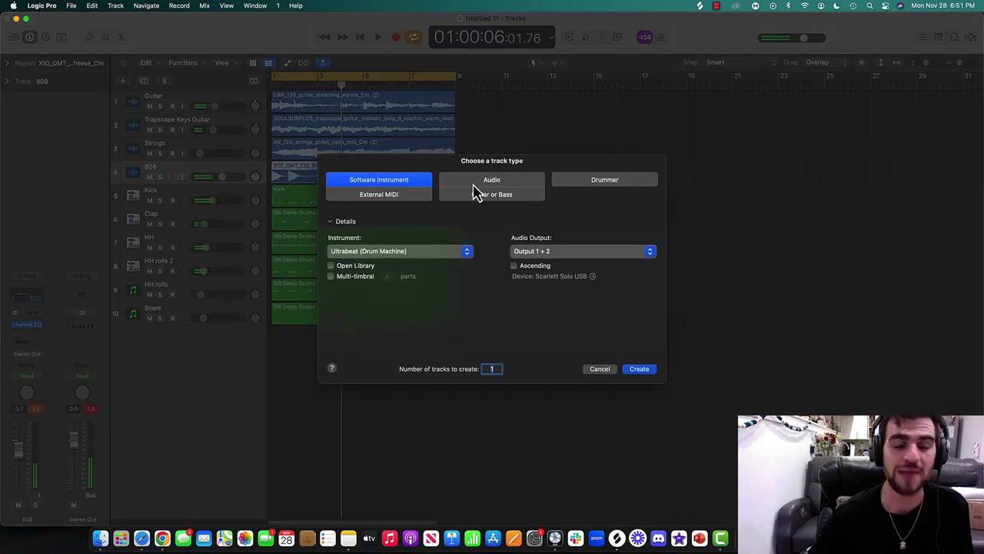
{"action": "left_click", "coordinate": [477, 186]}
{"action": "left_click", "coordinate": [396, 191]}
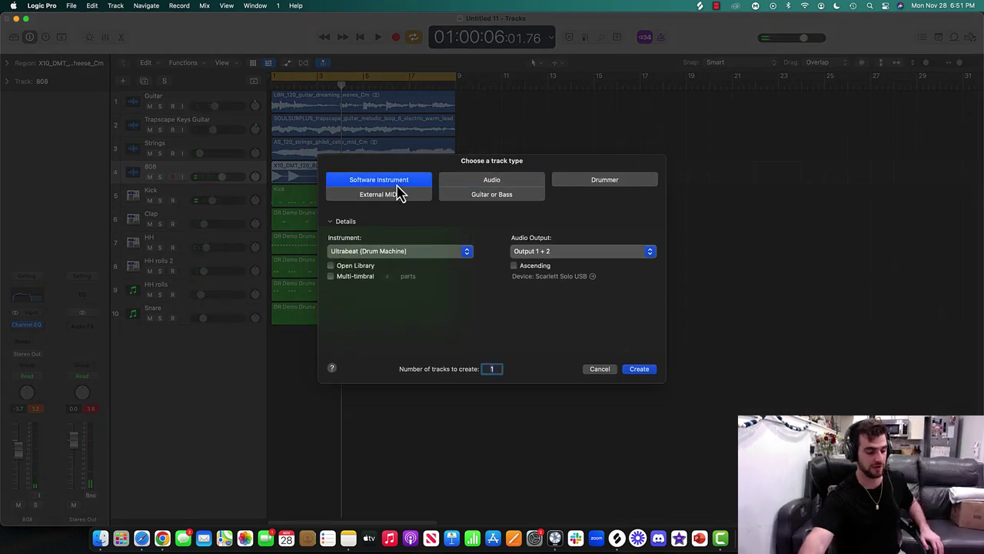
{"action": "left_click", "coordinate": [596, 372]}
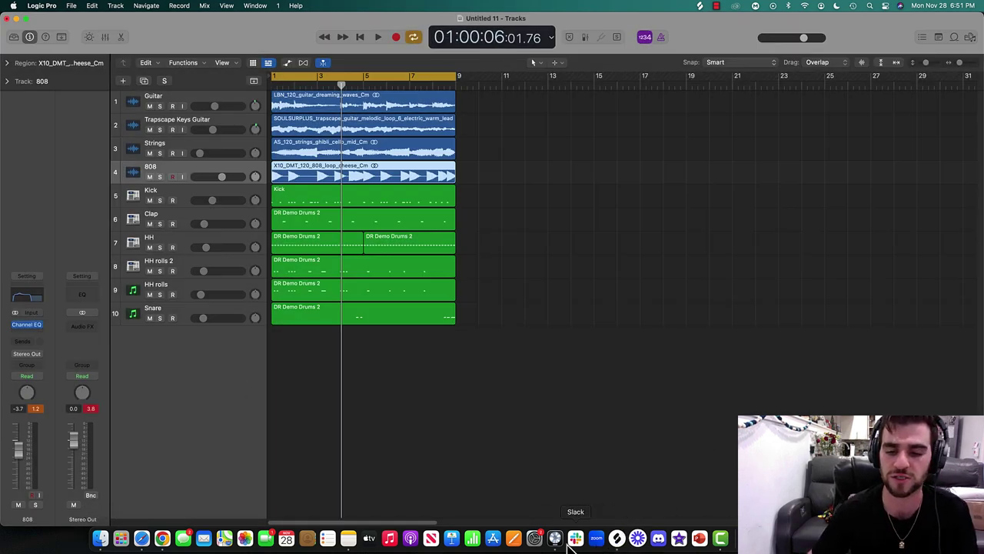
- Play the loop from the start, switch to Splice and search its samples for "pad"
{"action": "left_click", "coordinate": [613, 542]}
{"action": "left_click", "coordinate": [358, 397]}
{"action": "key", "text": "space"}
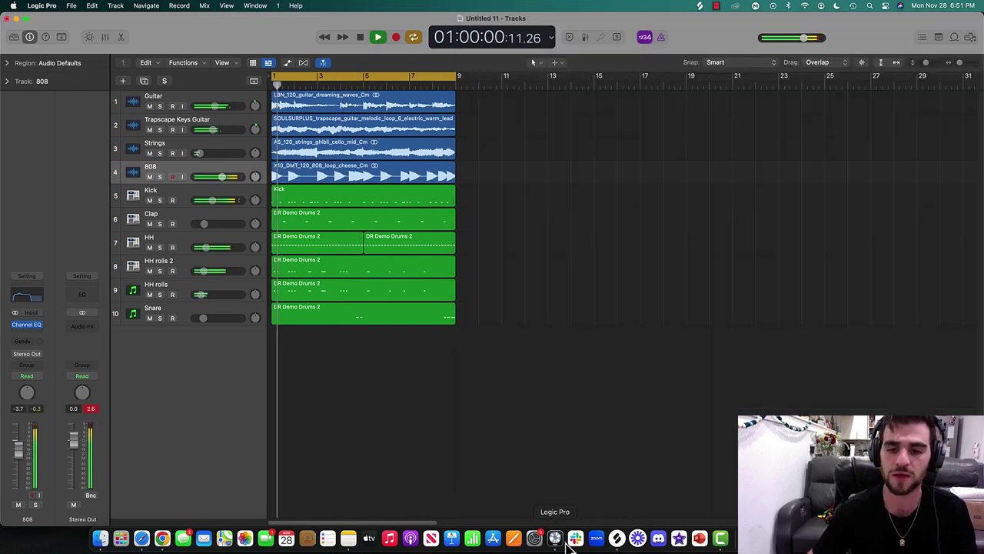
{"action": "left_click", "coordinate": [618, 538]}
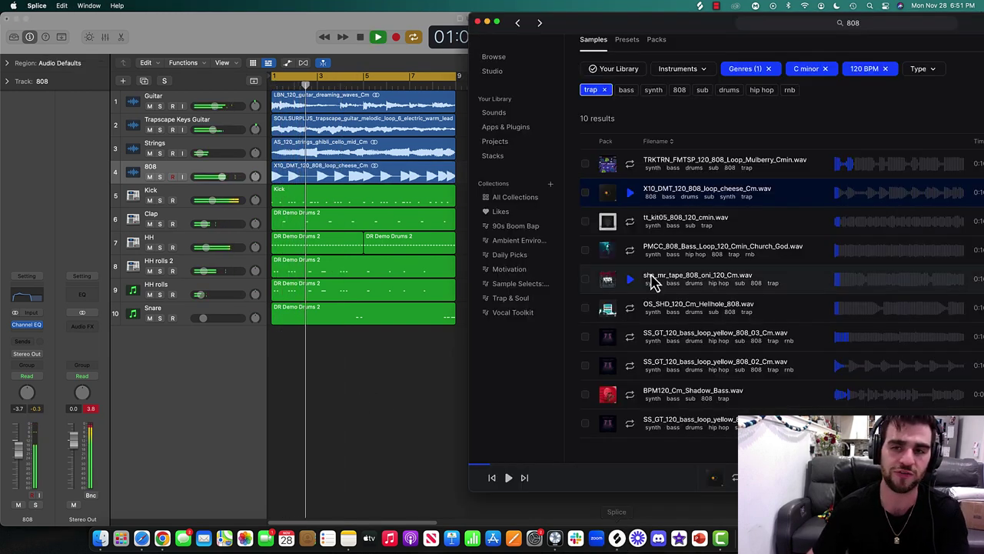
{"action": "left_click_drag", "start_coordinate": [774, 40], "coordinate": [615, 43]}
{"action": "left_click", "coordinate": [708, 29]}
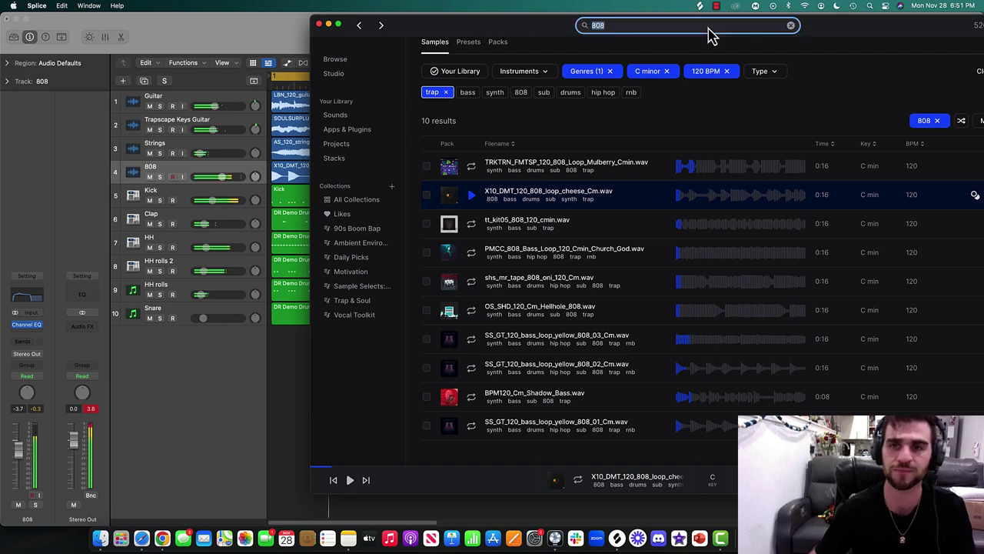
{"action": "type", "text": "pad"}
{"action": "key", "text": "Return"}
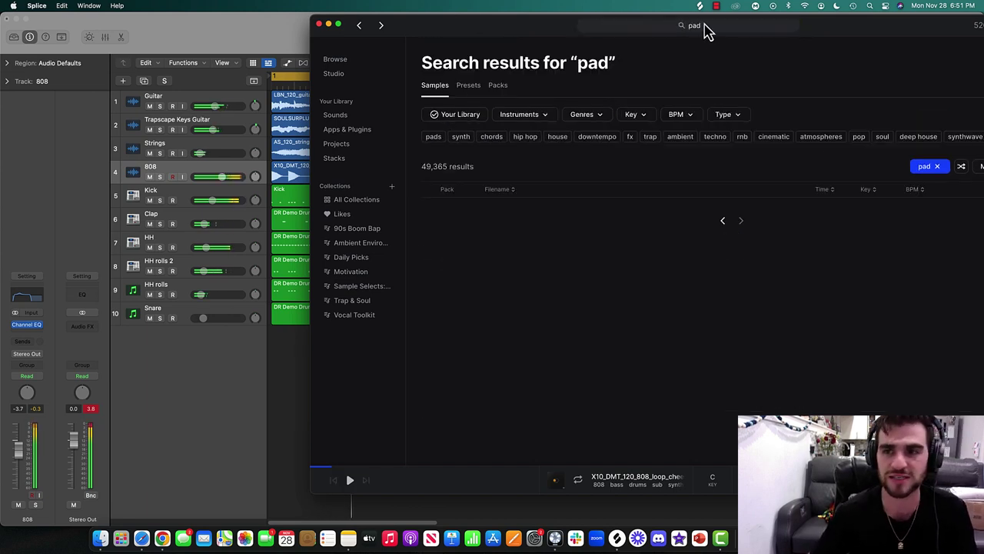
- Filter the pad samples to the key of C minor and an exact tempo of 120 BPM
{"action": "left_click", "coordinate": [641, 116]}
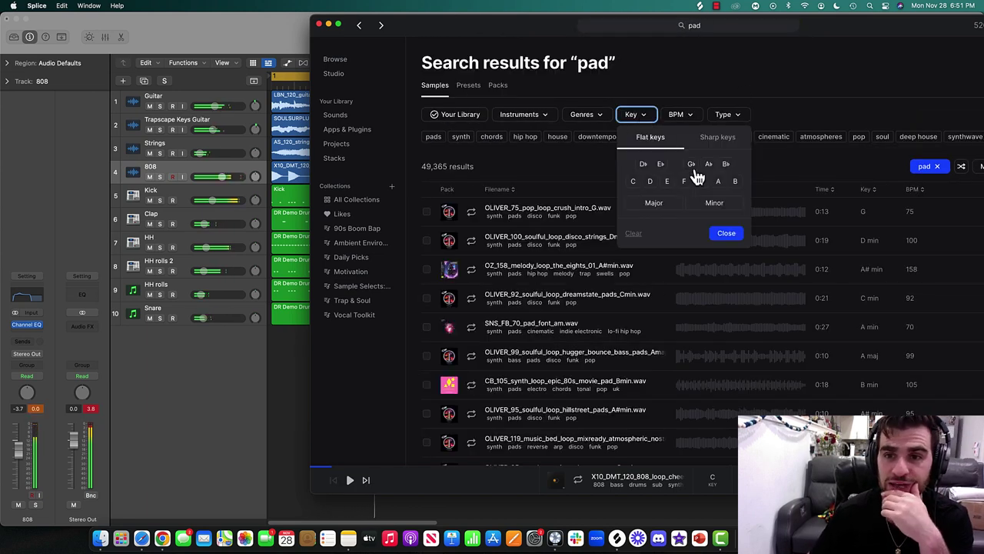
{"action": "left_click", "coordinate": [709, 205]}
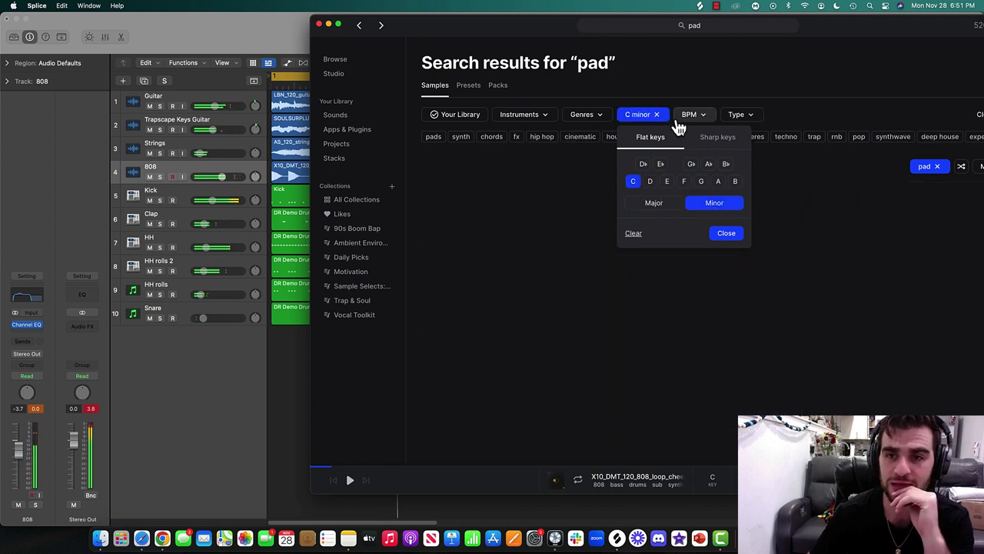
{"action": "left_click", "coordinate": [695, 116]}
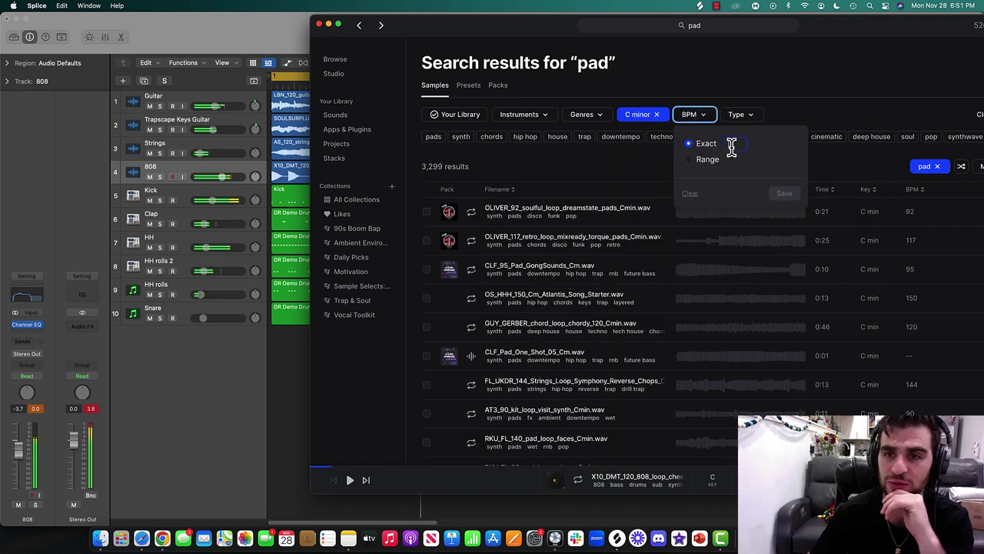
{"action": "key", "text": "Return"}
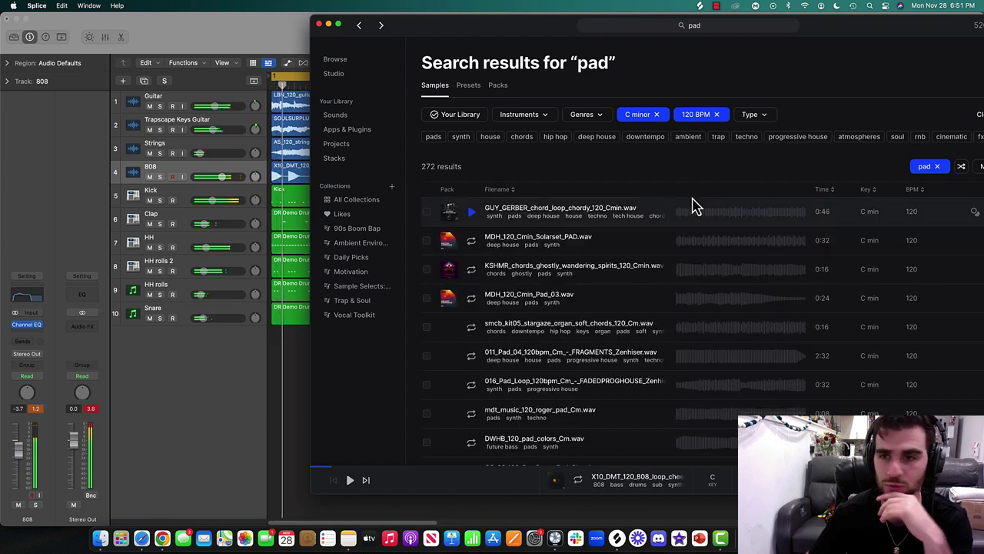
- Audition the GUY_GERBER chordy, MDH Solarset and KSHMR ghostly wandering spirits pad samples against the playing loop
{"action": "left_click", "coordinate": [471, 218]}
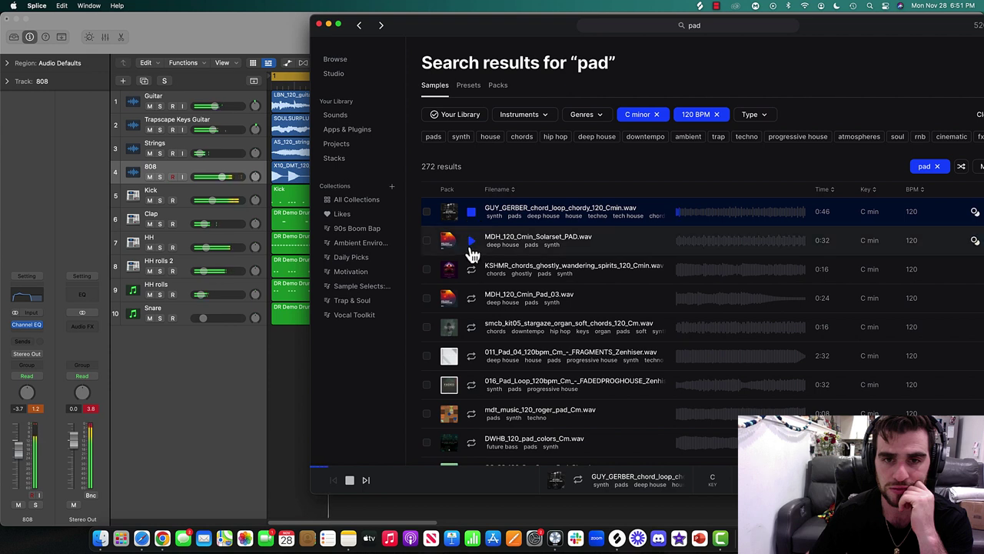
{"action": "left_click", "coordinate": [472, 249]}
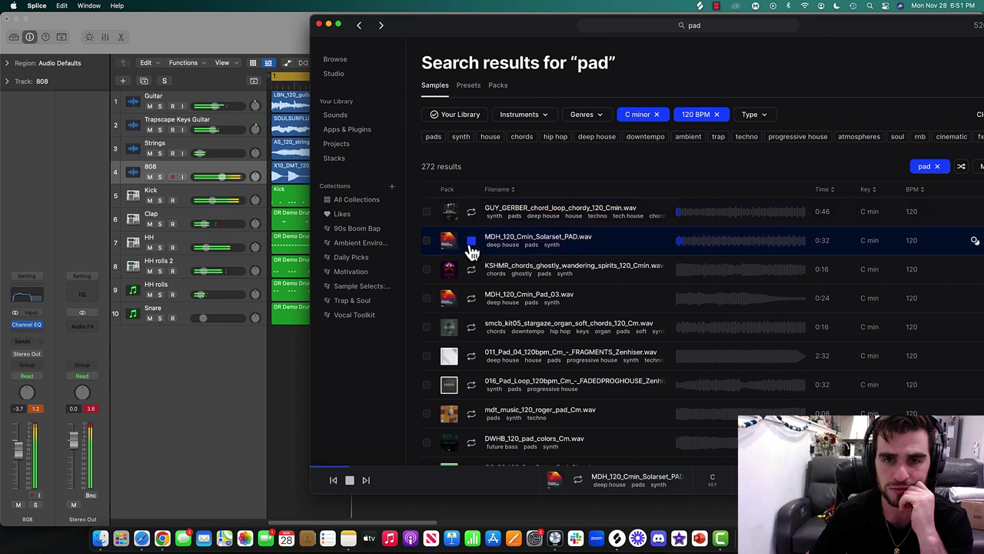
{"action": "left_click", "coordinate": [475, 277]}
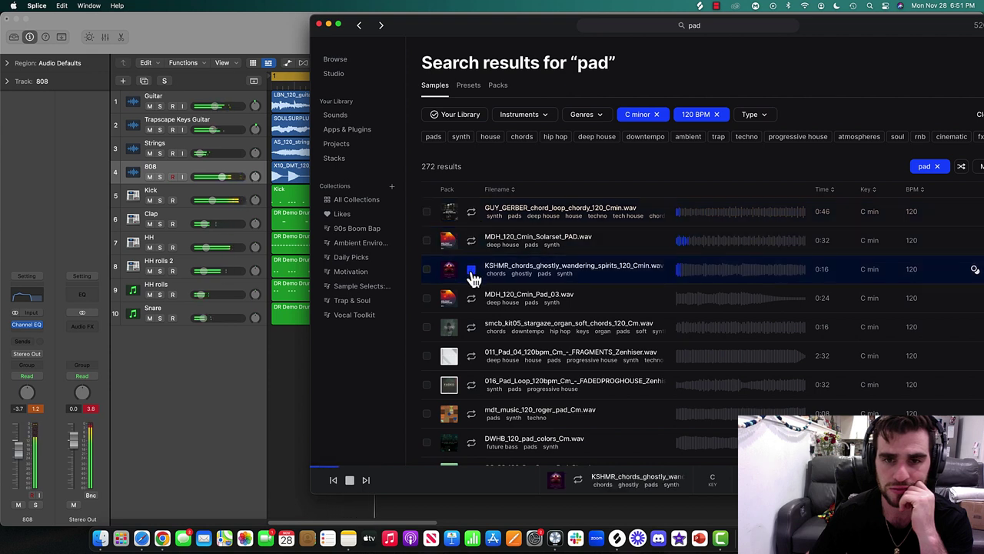
- Add KSHMR_chords_ghostly_wandering_spirits_120_Cmin.wav to the Splice library and place it on a new track at bar 1 in Logic Pro
{"action": "left_click_drag", "start_coordinate": [347, 332], "coordinate": [471, 283]}
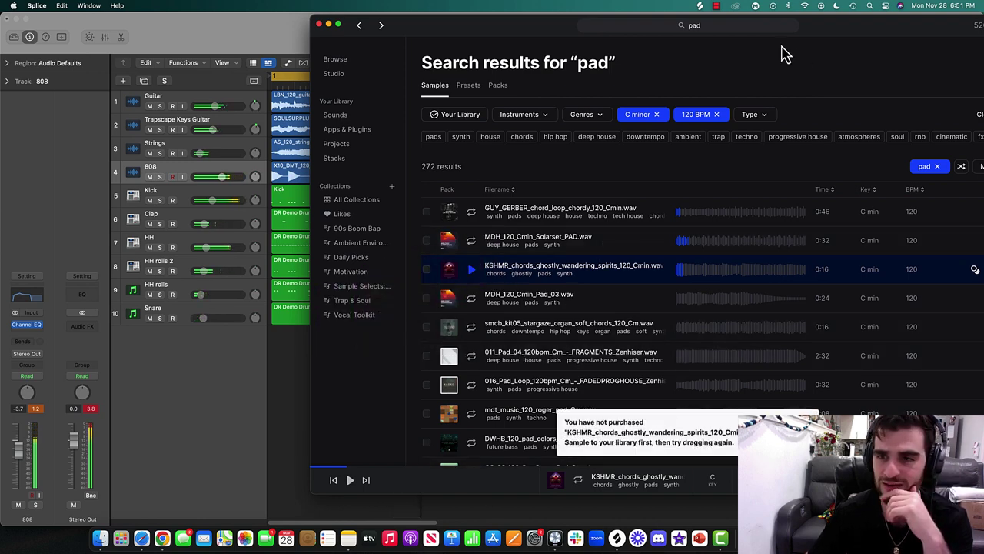
{"action": "left_click_drag", "start_coordinate": [833, 29], "coordinate": [741, 40]}
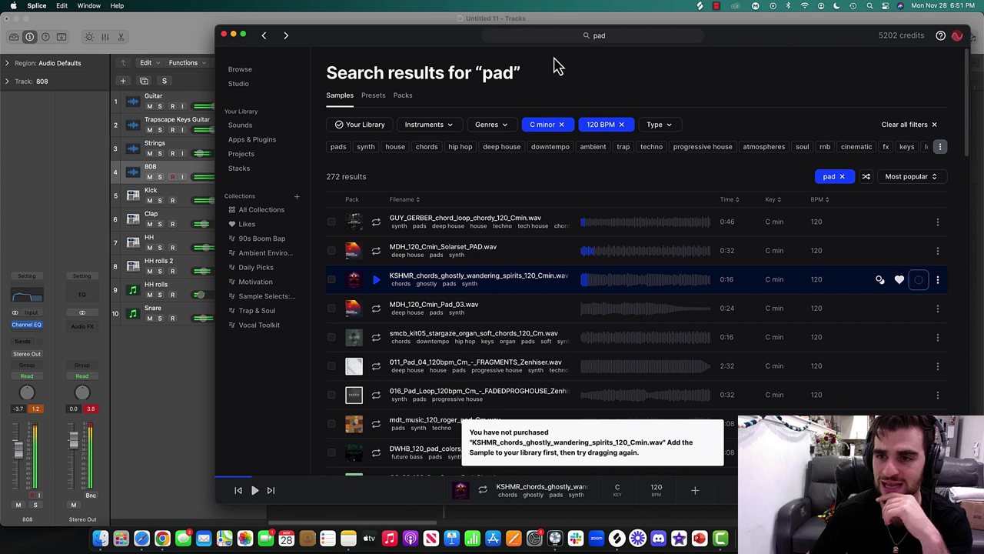
{"action": "left_click_drag", "start_coordinate": [411, 35], "coordinate": [659, 31]}
{"action": "left_click_drag", "start_coordinate": [684, 278], "coordinate": [277, 387]}
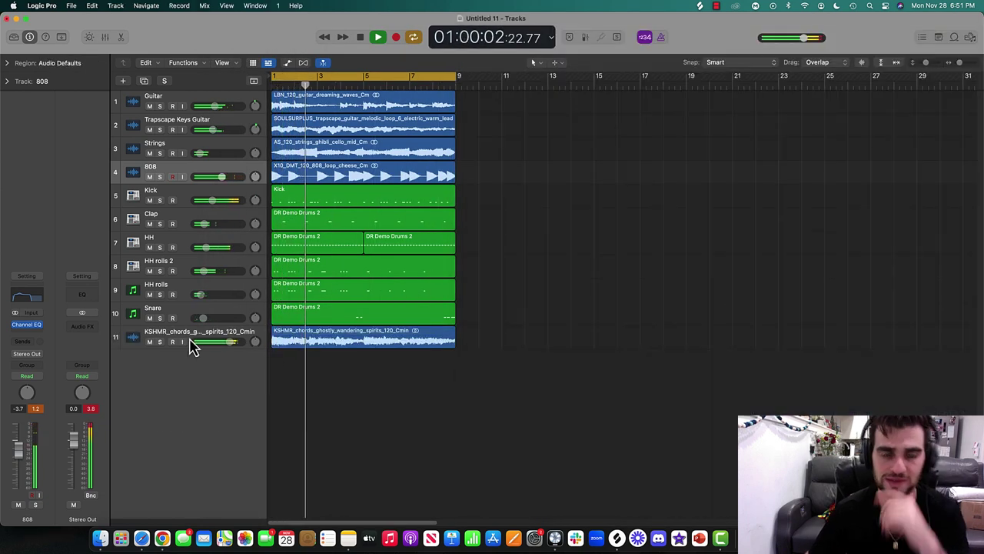
- Move the KSHMR chords track above the 808, mute all other tracks and play the chords alone
{"action": "key", "text": "space"}
{"action": "left_click_drag", "start_coordinate": [187, 341], "coordinate": [154, 346]}
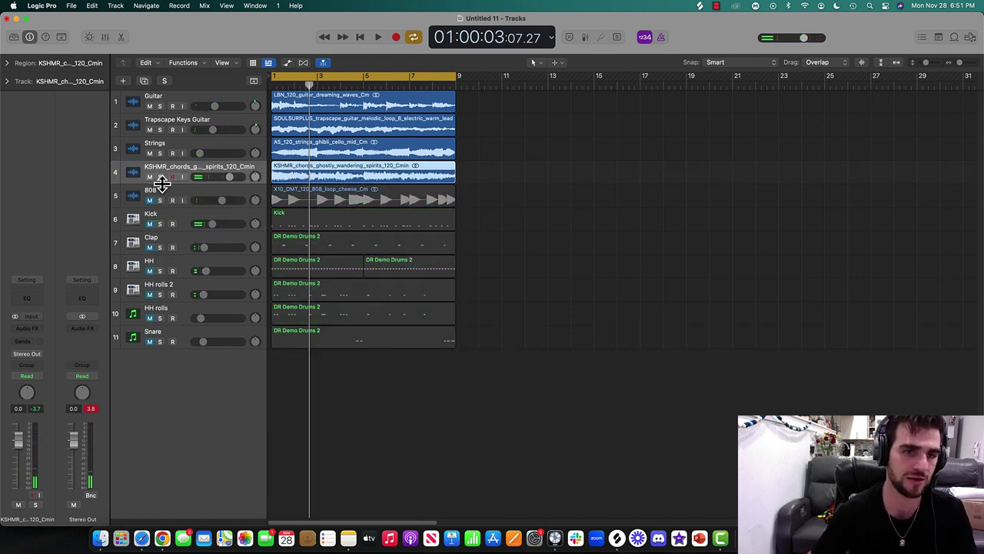
{"action": "key", "text": "space"}
{"action": "left_click_drag", "start_coordinate": [150, 153], "coordinate": [150, 106]}
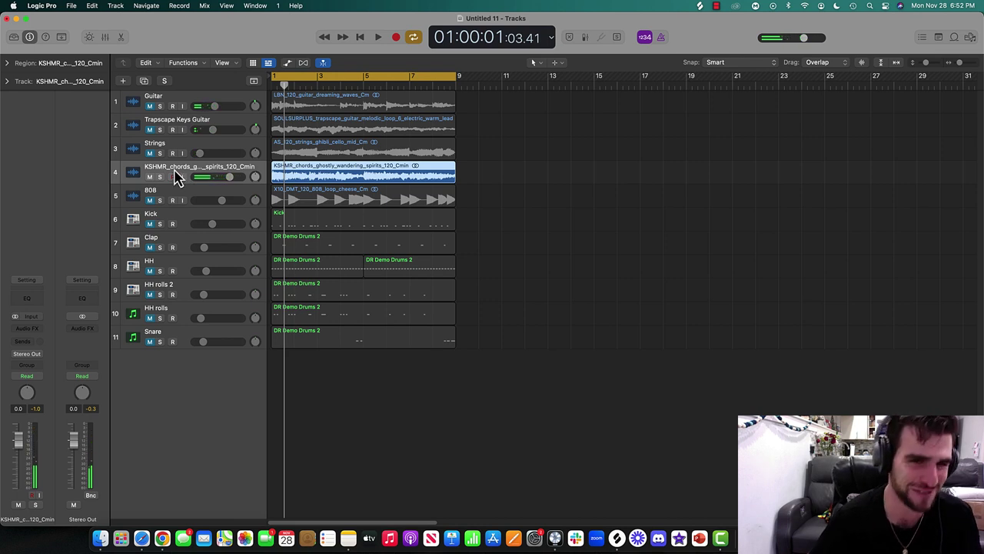
{"action": "key", "text": "space"}
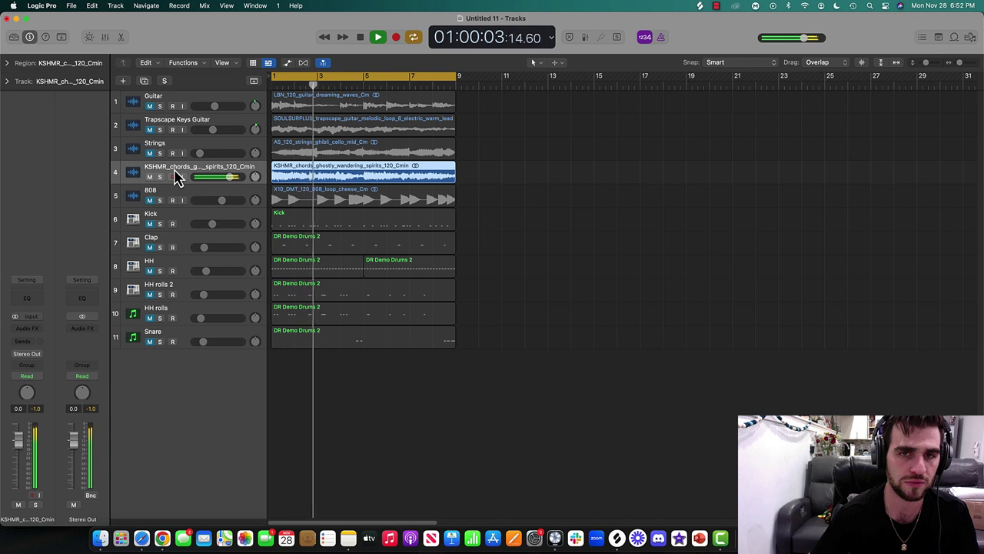
- Rename the KSHMR chords track as KSHMR Cm 120 and move it to the top of the track list
{"action": "double_click", "coordinate": [174, 169]}
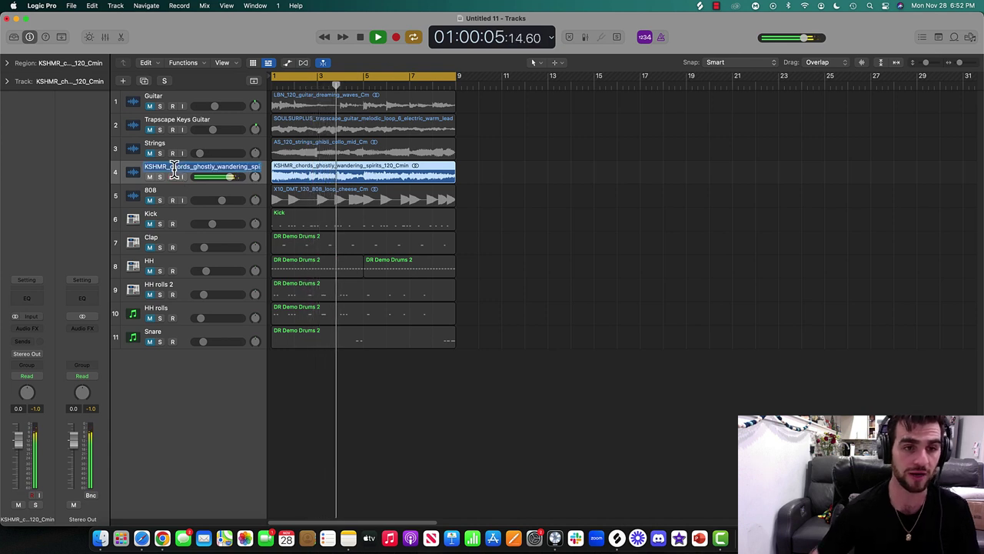
{"action": "type", "text": "KSHMR"}
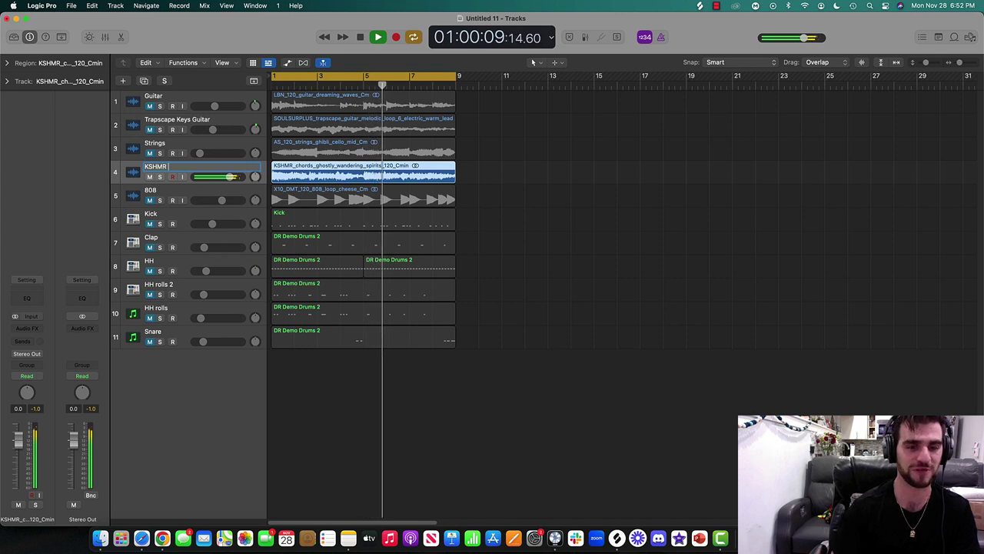
{"action": "type", "text": " Cm 1"}
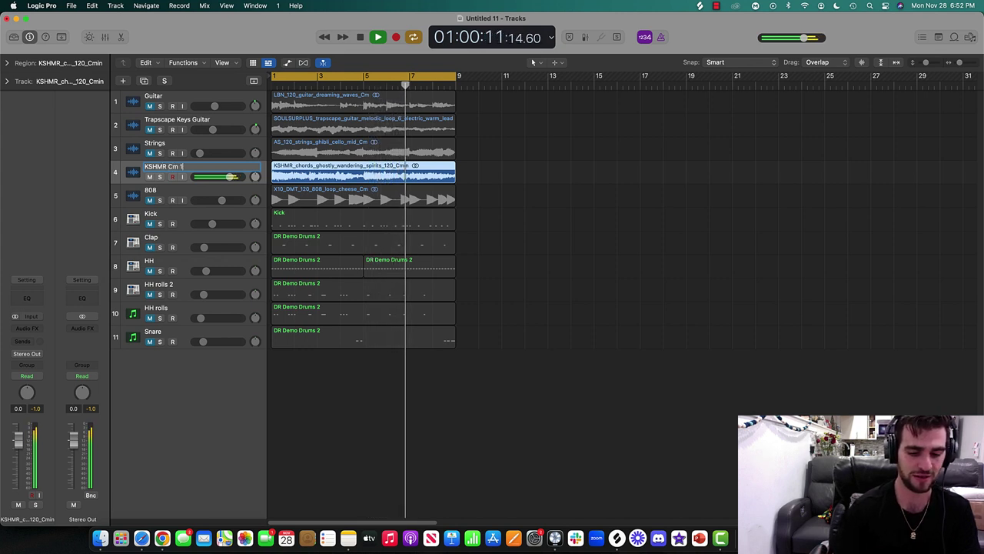
{"action": "type", "text": "20"}
{"action": "key", "text": "Return"}
{"action": "left_click_drag", "start_coordinate": [182, 171], "coordinate": [179, 100]}
- Mute only Guitar, Trapscape Keys Guitar and Strings, unmute the 808 and drums, and play the loop from the start
{"action": "key", "text": "space"}
{"action": "left_click_drag", "start_coordinate": [151, 149], "coordinate": [154, 178]}
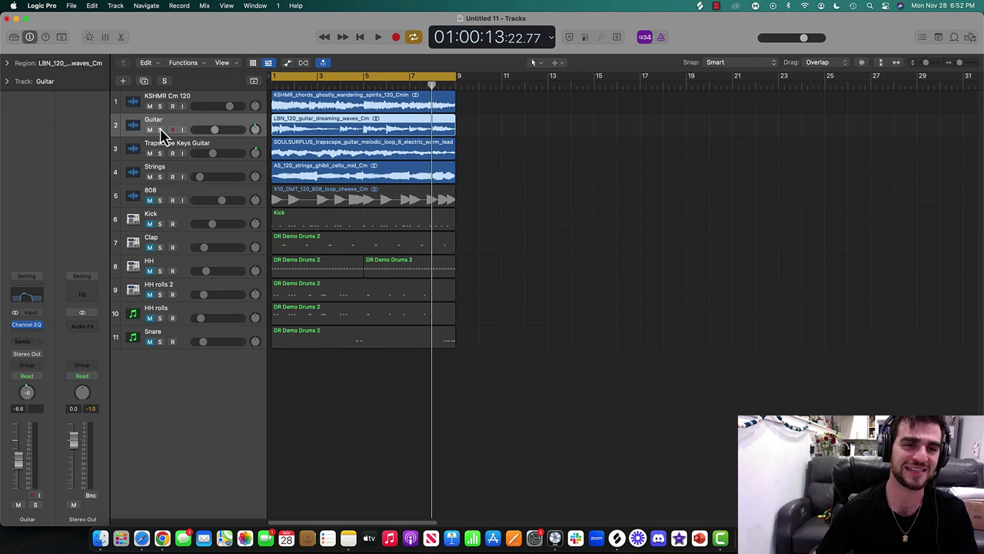
{"action": "left_click_drag", "start_coordinate": [150, 130], "coordinate": [151, 365]}
{"action": "key", "text": "Return"}
{"action": "key", "text": "space"}
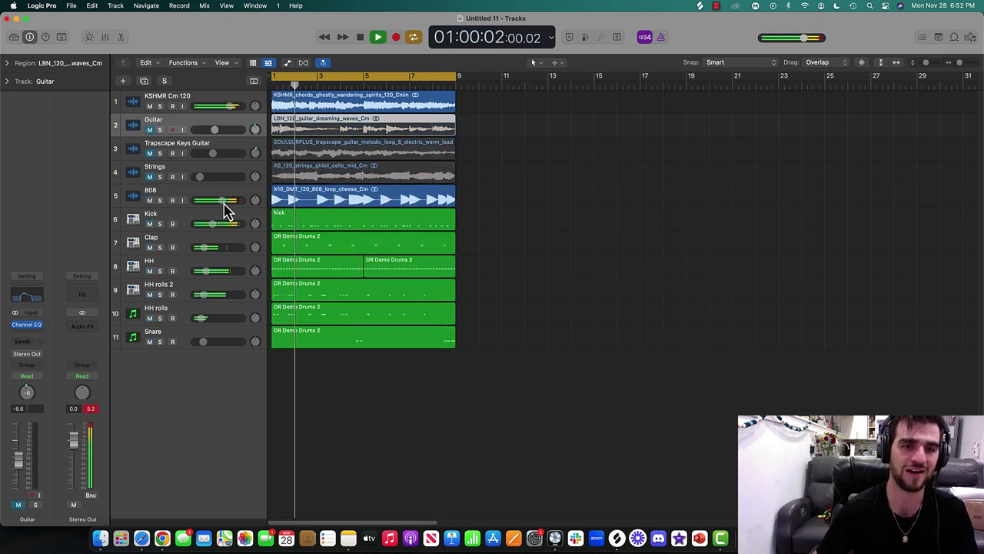
- Add a Channel EQ to KSHMR Cm 120 with a 121 Hz, 48 dB/Oct low cut and a 2220 Hz high cut
{"action": "left_click", "coordinate": [207, 103]}
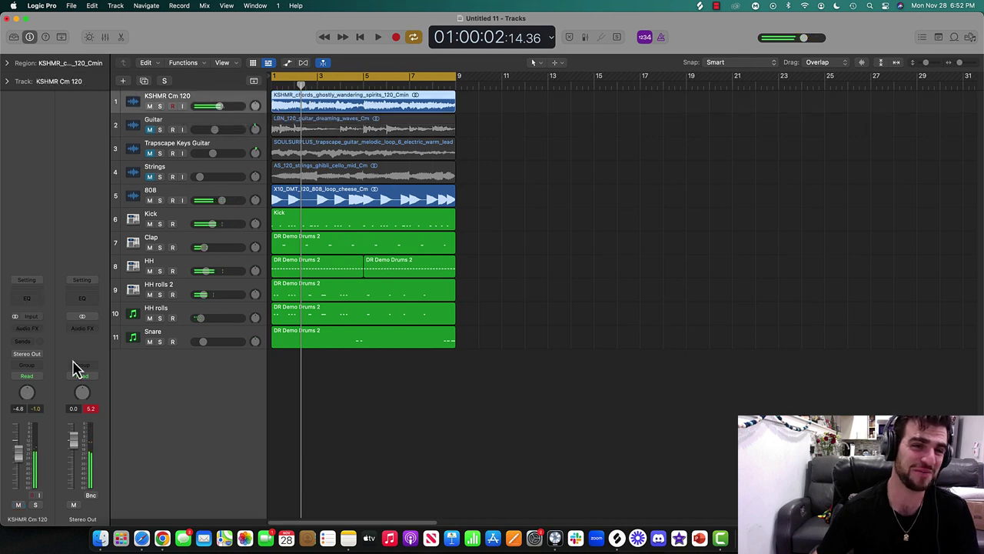
{"action": "key", "text": "space"}
{"action": "left_click", "coordinate": [27, 324]}
{"action": "left_click", "coordinate": [890, 190]}
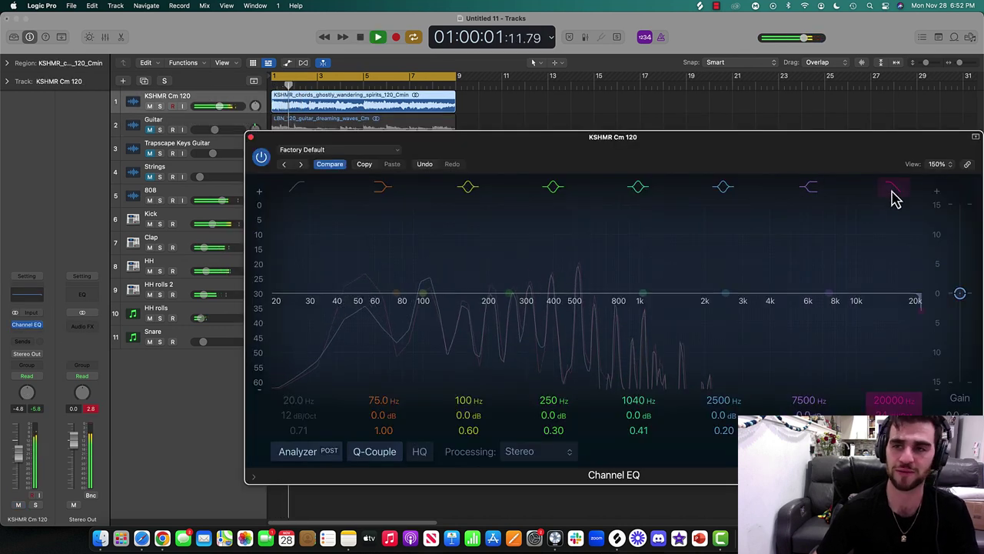
{"action": "left_click_drag", "start_coordinate": [897, 200], "coordinate": [707, 222]}
{"action": "left_click", "coordinate": [300, 187]}
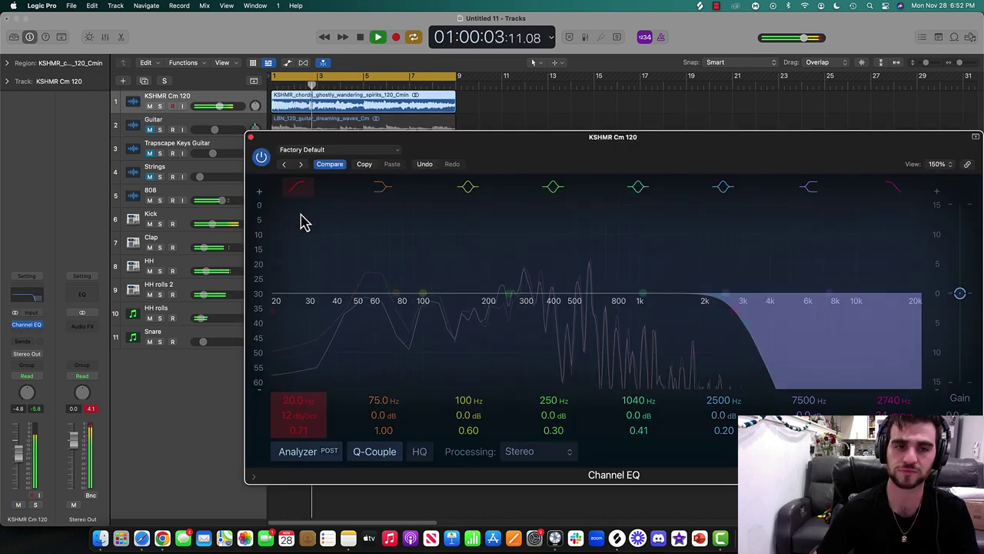
{"action": "left_click_drag", "start_coordinate": [303, 220], "coordinate": [385, 330]}
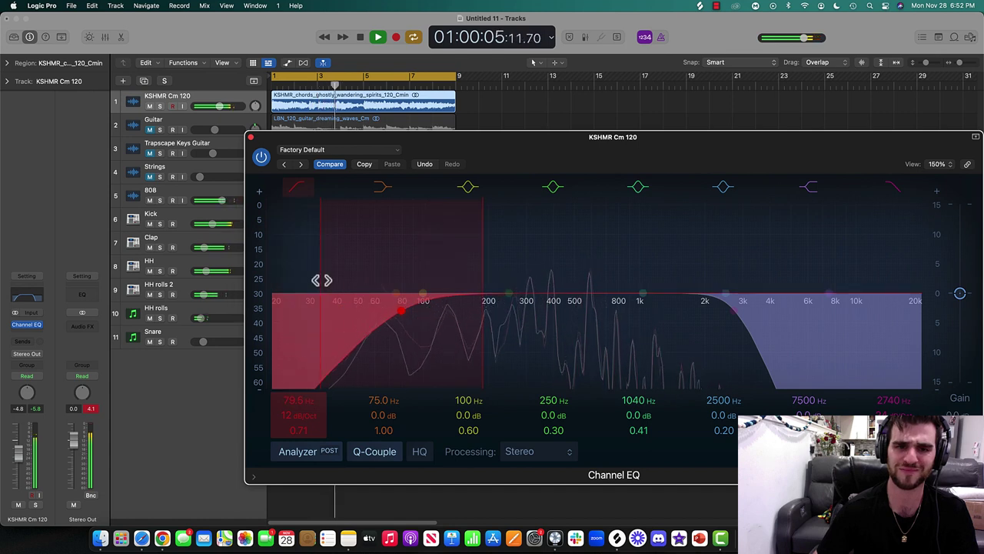
{"action": "left_click_drag", "start_coordinate": [322, 280], "coordinate": [377, 332]}
{"action": "left_click_drag", "start_coordinate": [723, 337], "coordinate": [706, 344]}
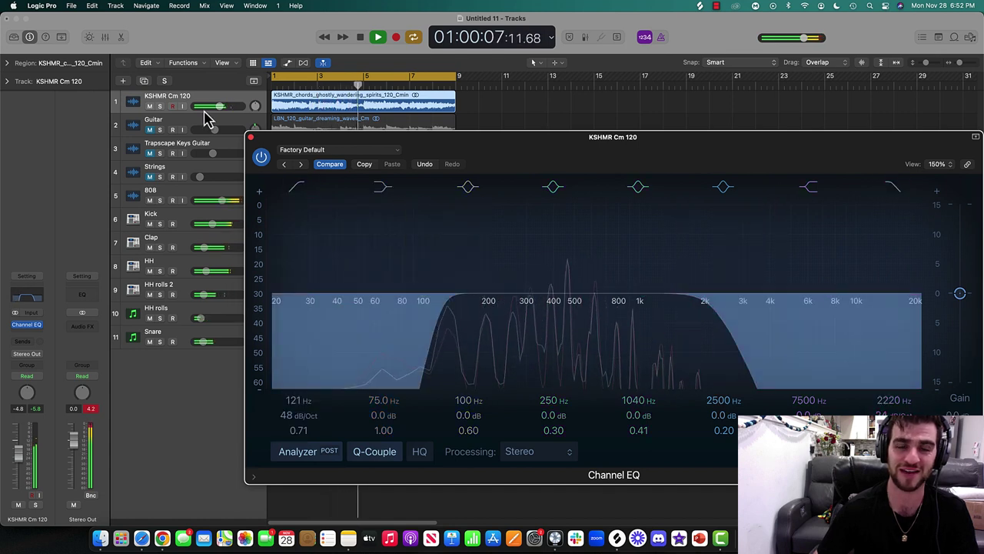
{"action": "left_click", "coordinate": [251, 138]}
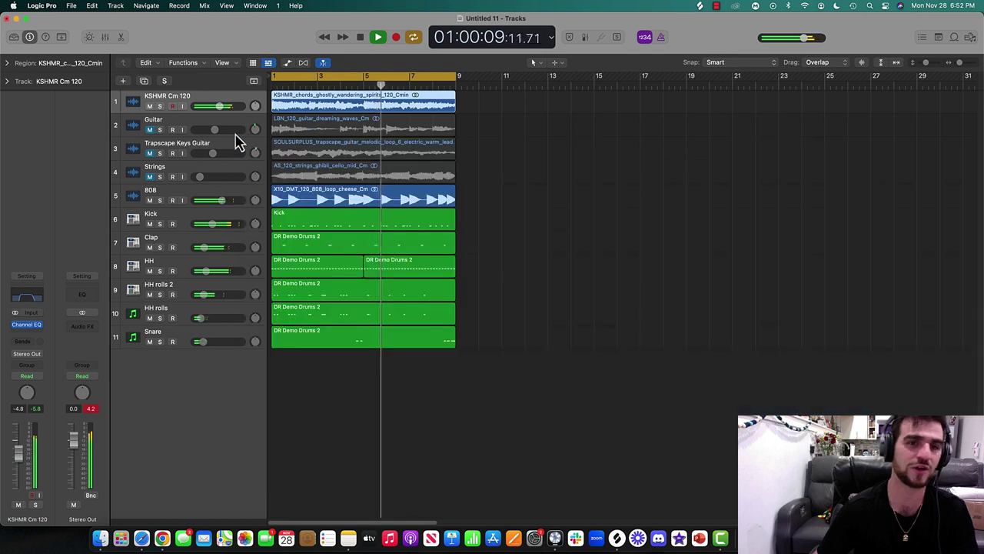
- Bring all melodic tracks back into the mix, balancing them in solo with KSHMR Cm 120 at -7.6 dB and panned to +8
{"action": "left_click", "coordinate": [150, 130]}
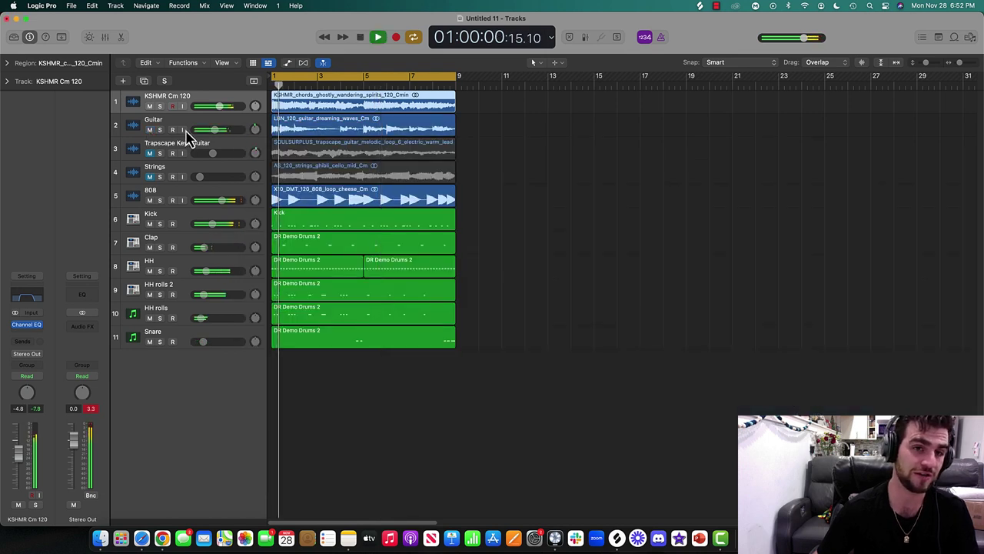
{"action": "left_click_drag", "start_coordinate": [223, 107], "coordinate": [214, 146]}
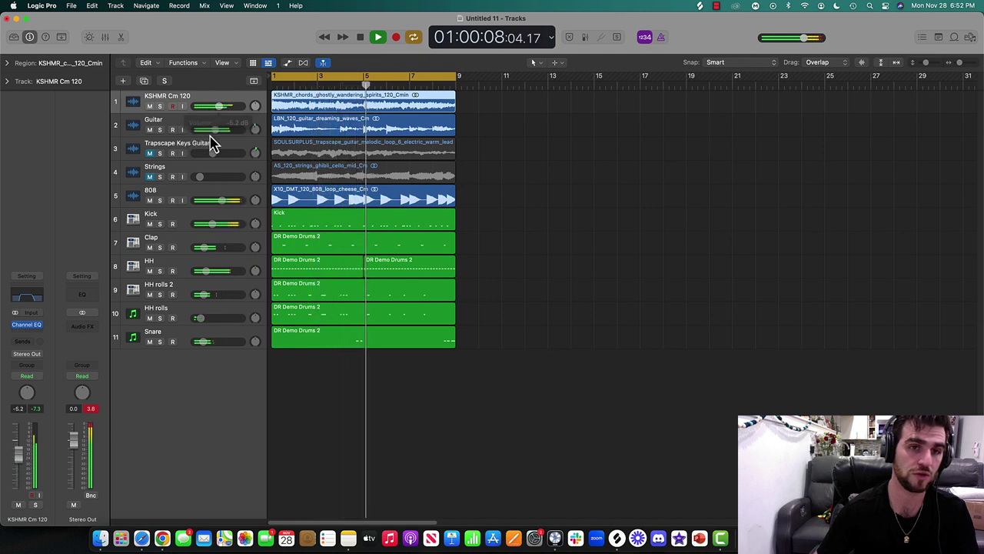
{"action": "left_click", "coordinate": [160, 153]}
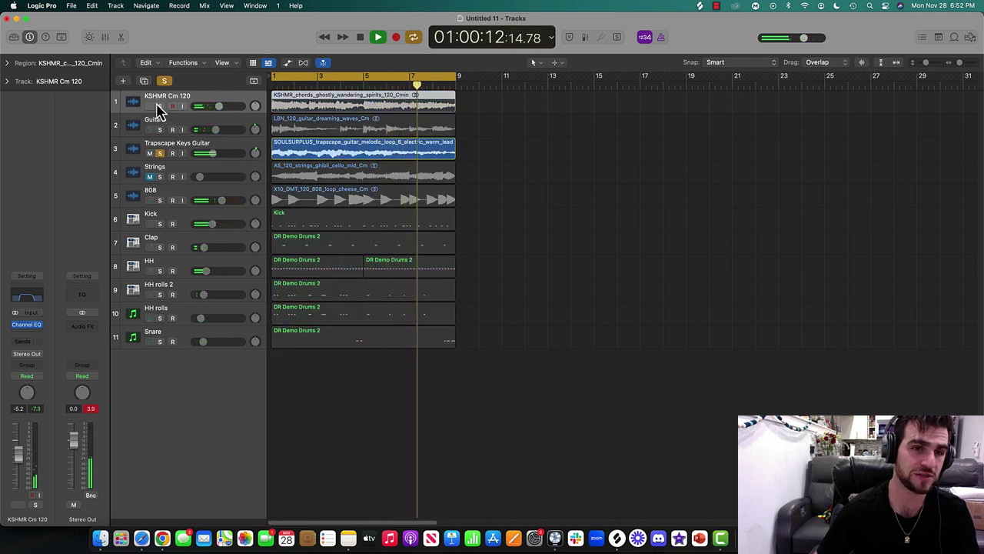
{"action": "left_click", "coordinate": [159, 106]}
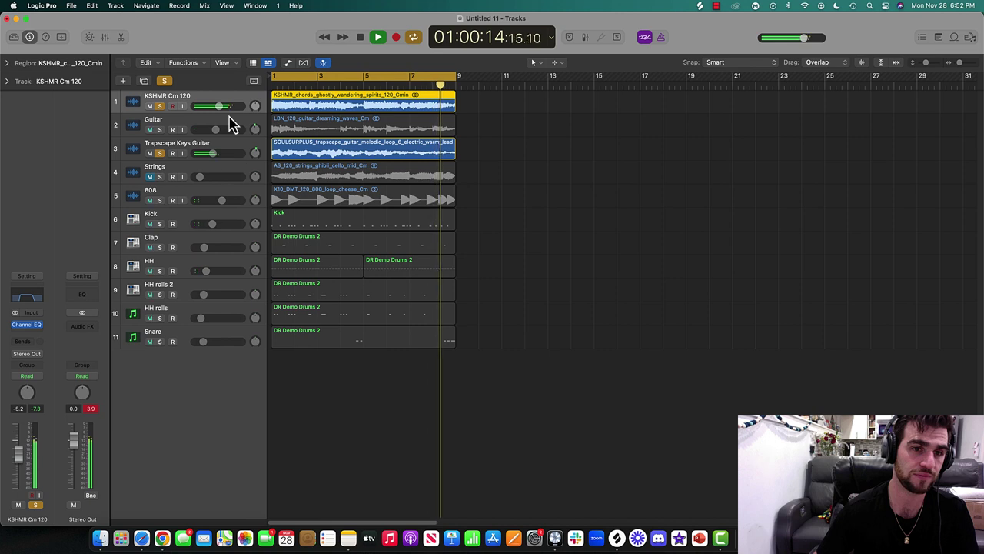
{"action": "left_click", "coordinate": [160, 177]}
{"action": "left_click_drag", "start_coordinate": [199, 178], "coordinate": [255, 178]}
{"action": "left_click_drag", "start_coordinate": [255, 105], "coordinate": [255, 103]}
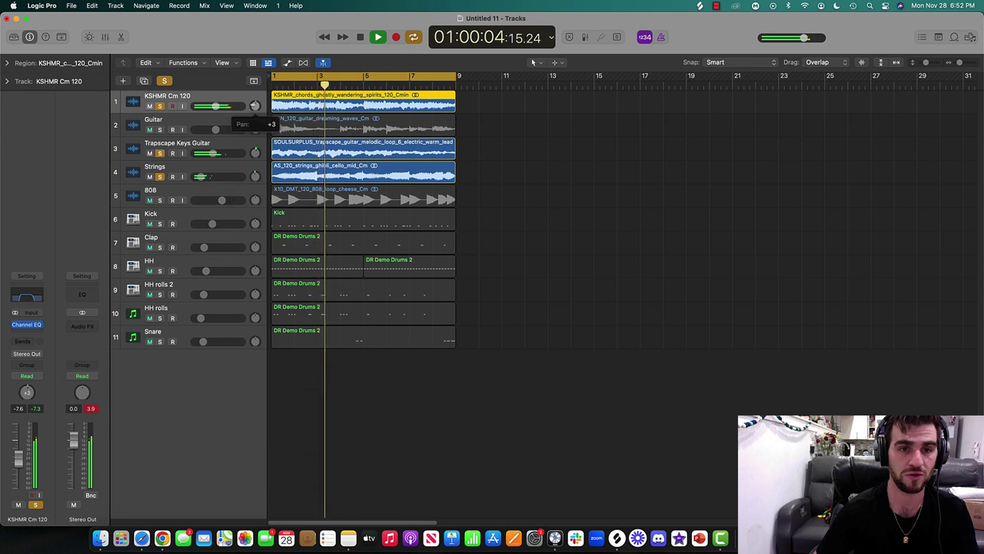
{"action": "left_click", "coordinate": [159, 129]}
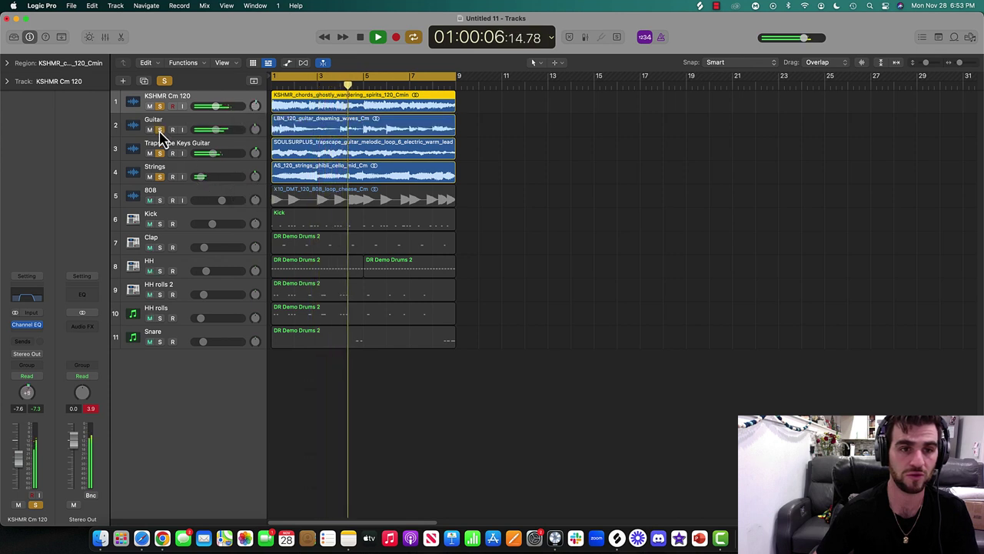
{"action": "left_click", "coordinate": [163, 81]}
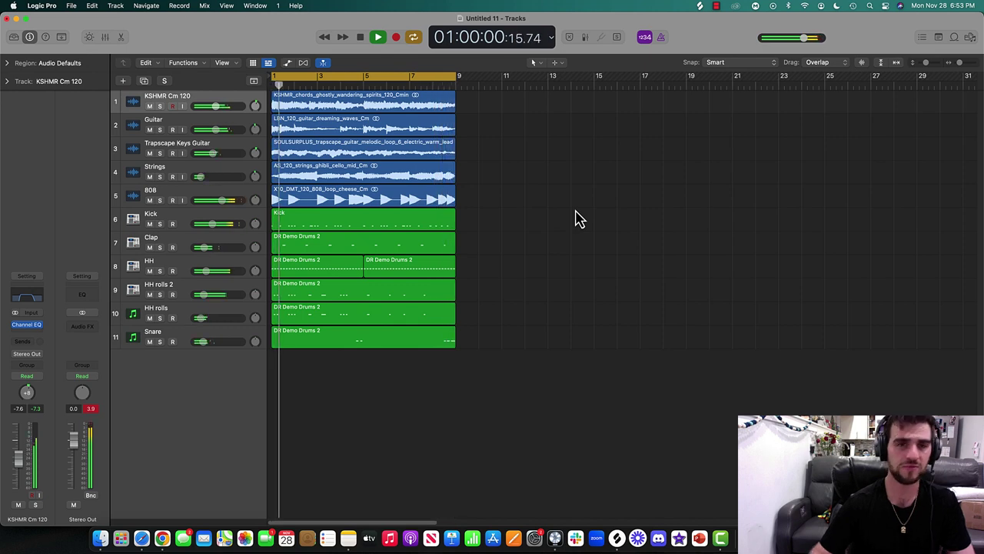
- Stop playback, create one new audio track and move it below the Snare track
{"action": "left_click_drag", "start_coordinate": [509, 421], "coordinate": [284, 51]}
{"action": "left_click", "coordinate": [511, 271]}
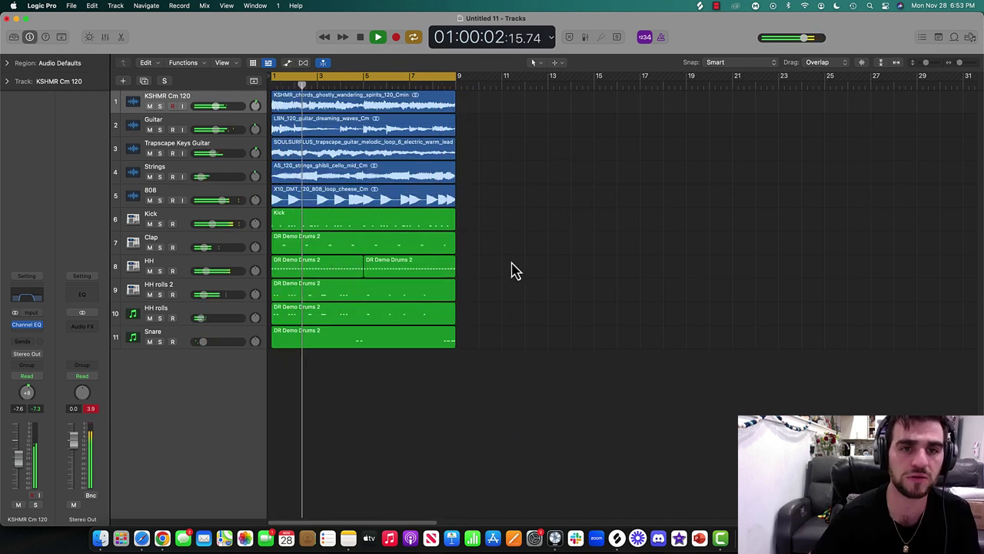
{"action": "left_click", "coordinate": [122, 81]}
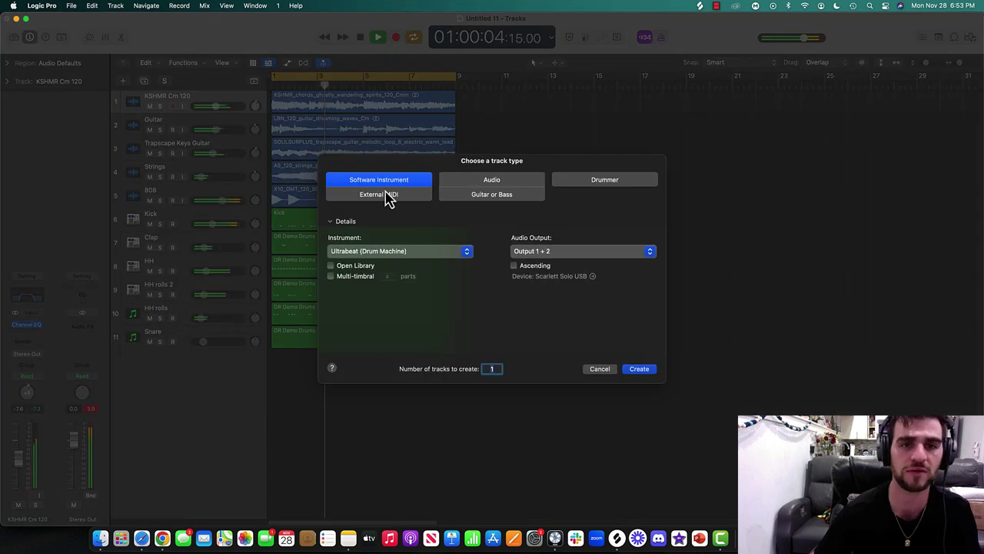
{"action": "left_click", "coordinate": [498, 182]}
{"action": "left_click", "coordinate": [639, 368]}
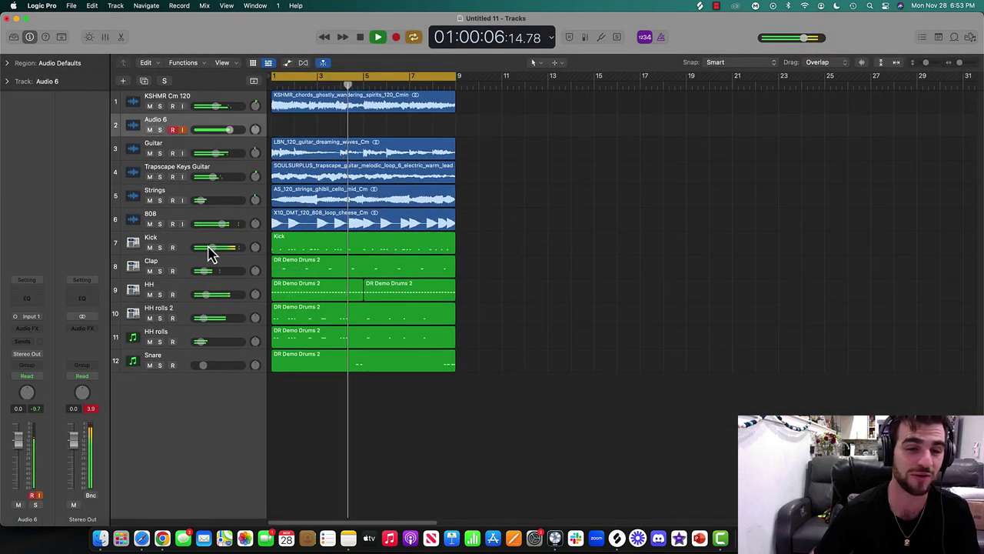
{"action": "key", "text": "space"}
{"action": "left_click_drag", "start_coordinate": [185, 125], "coordinate": [192, 366]}
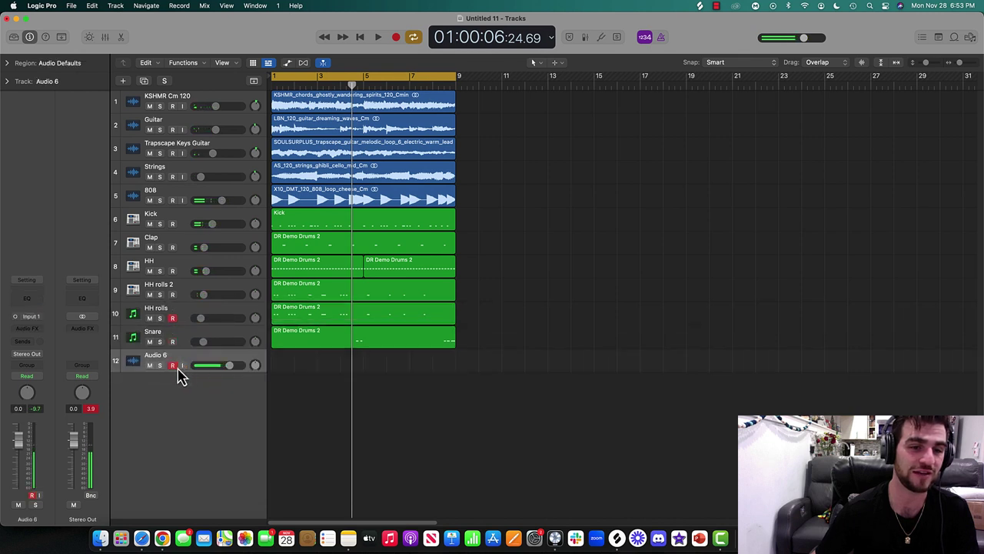
{"action": "left_click", "coordinate": [27, 335]}
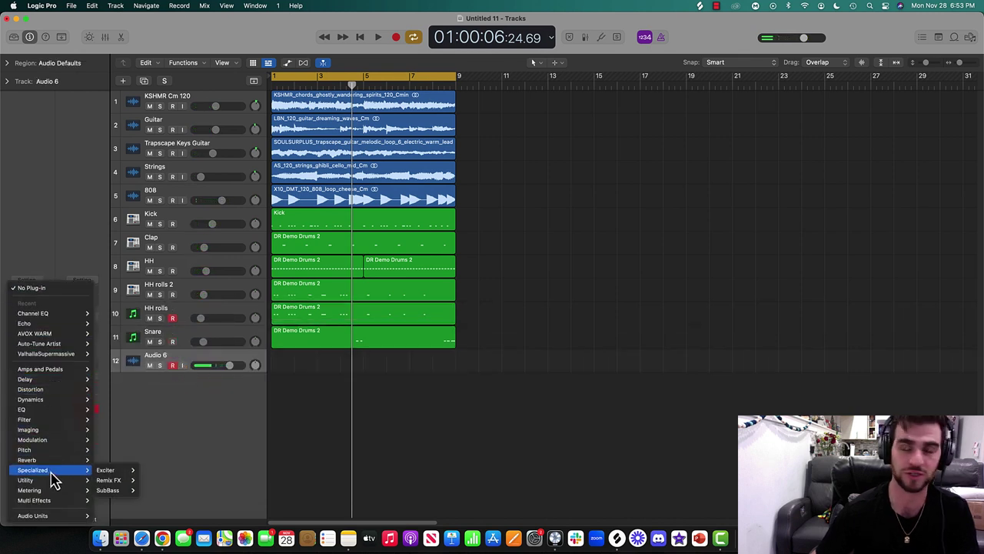
{"action": "left_click", "coordinate": [388, 432]}
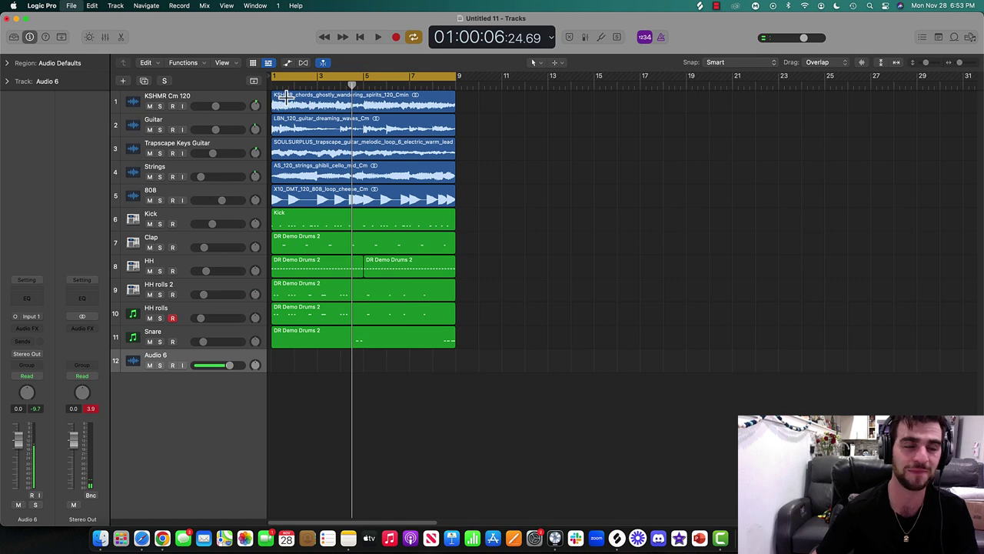
- Save the project to the Desktop as XXX Juice Sad Song Cm 120bpm
{"action": "key", "text": "super+s"}
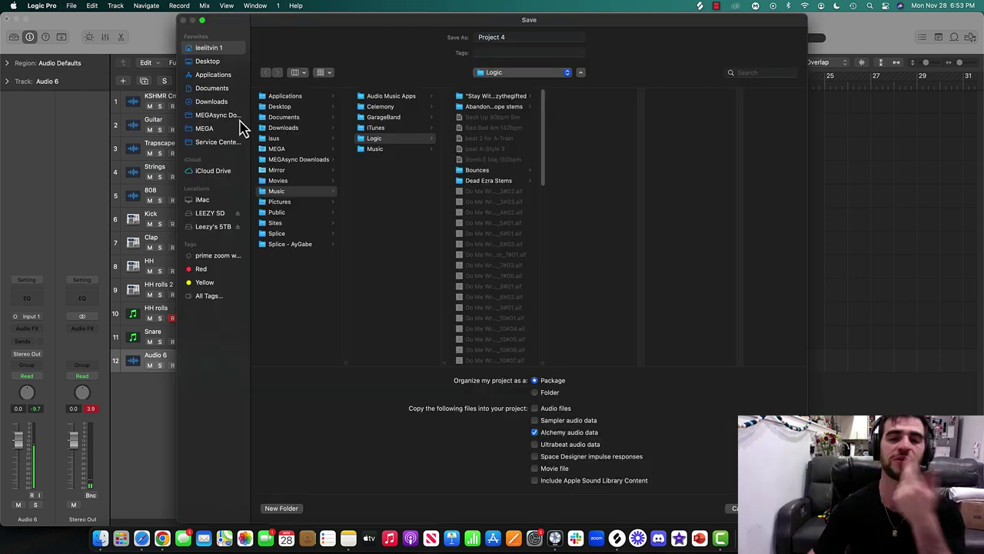
{"action": "left_click", "coordinate": [207, 61]}
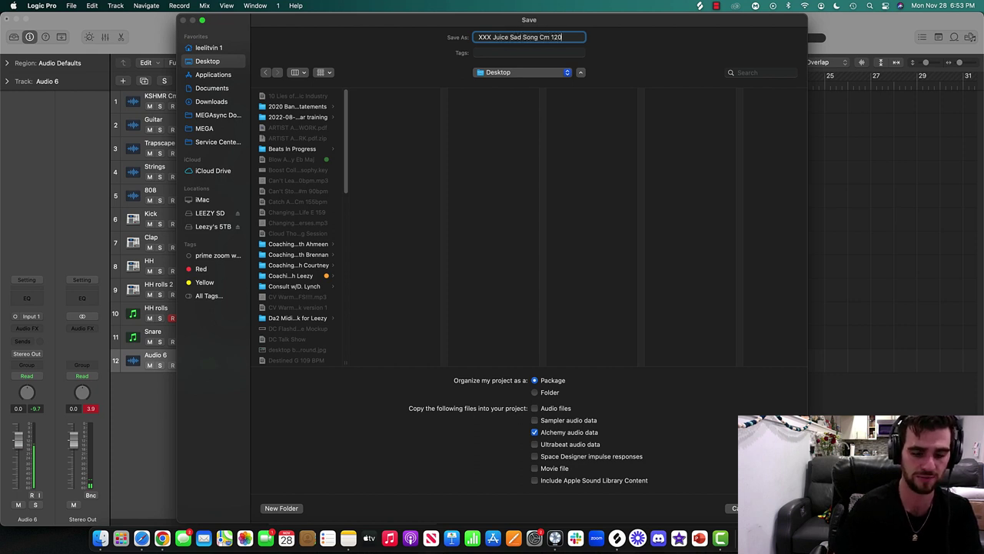
{"action": "key", "text": "Return"}
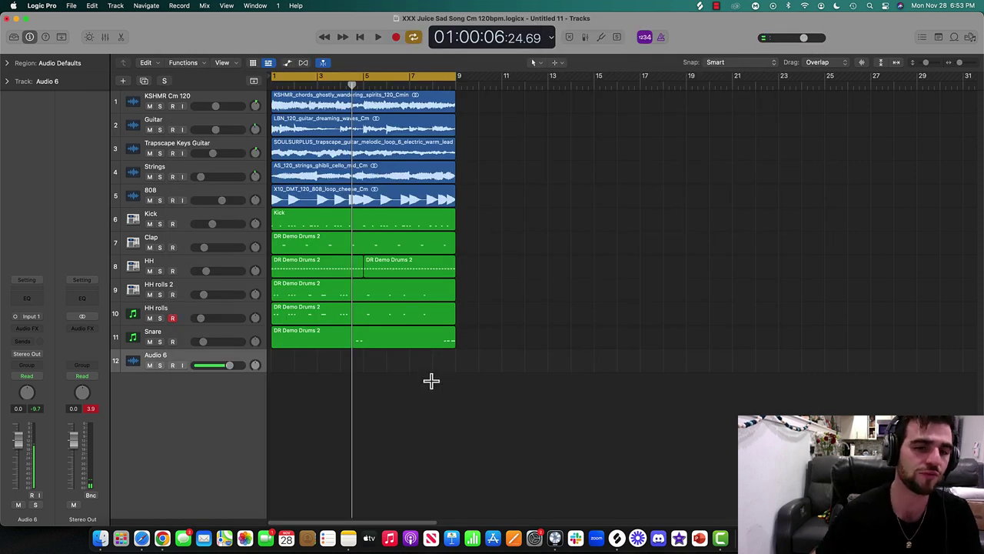
- Duplicate the full eight-bar loop to bar 9, and delete the drum and 808 regions from the first eight bars
{"action": "left_click_drag", "start_coordinate": [509, 360], "coordinate": [475, 108]}
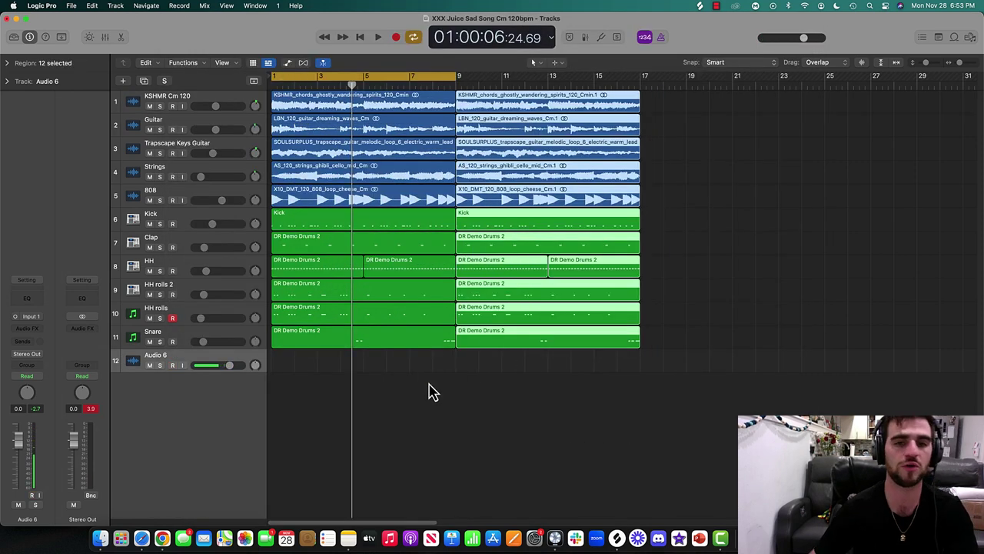
{"action": "left_click_drag", "start_coordinate": [432, 392], "coordinate": [336, 235]}
{"action": "key", "text": "Delete"}
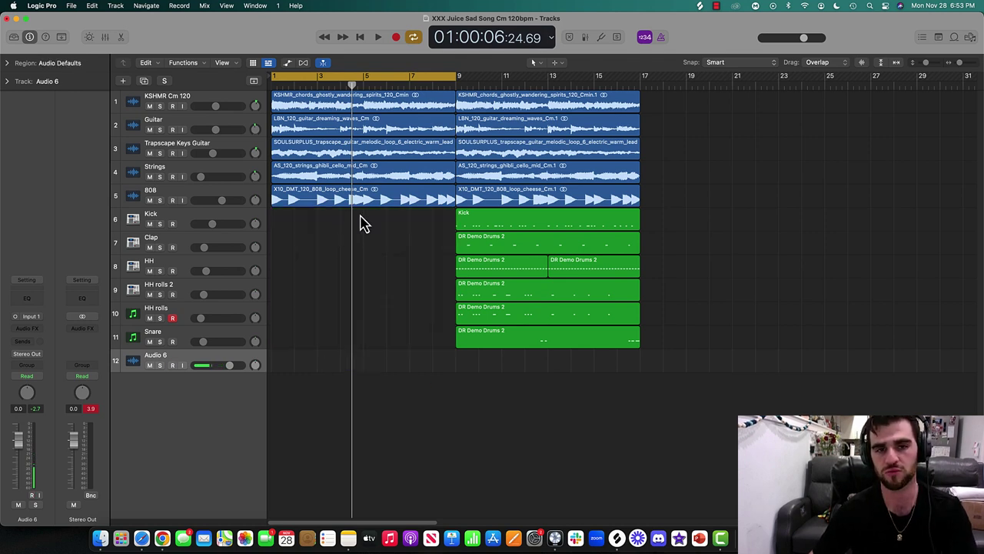
{"action": "key", "text": "space"}
{"action": "left_click", "coordinate": [338, 201]}
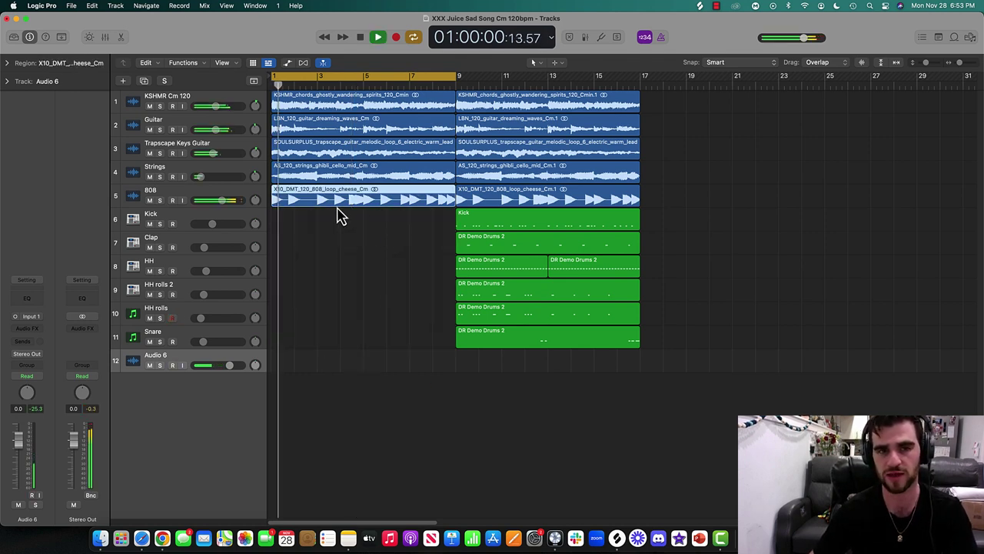
{"action": "key", "text": "Delete"}
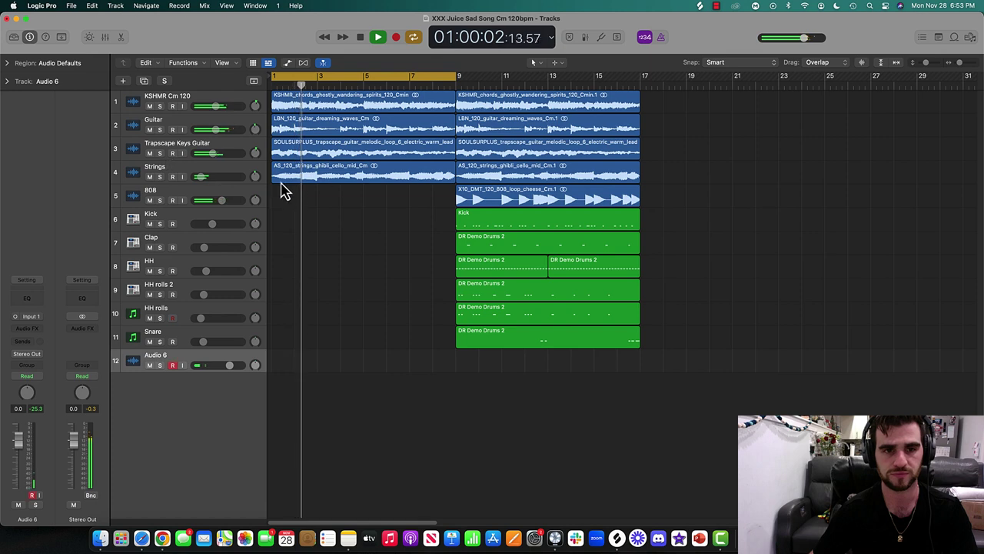
- Trim the first Strings region to start at bar 5 and delete the KSHMR chords region from the first eight bars
{"action": "left_click_drag", "start_coordinate": [271, 176], "coordinate": [364, 177]}
{"action": "left_click", "coordinate": [306, 103]}
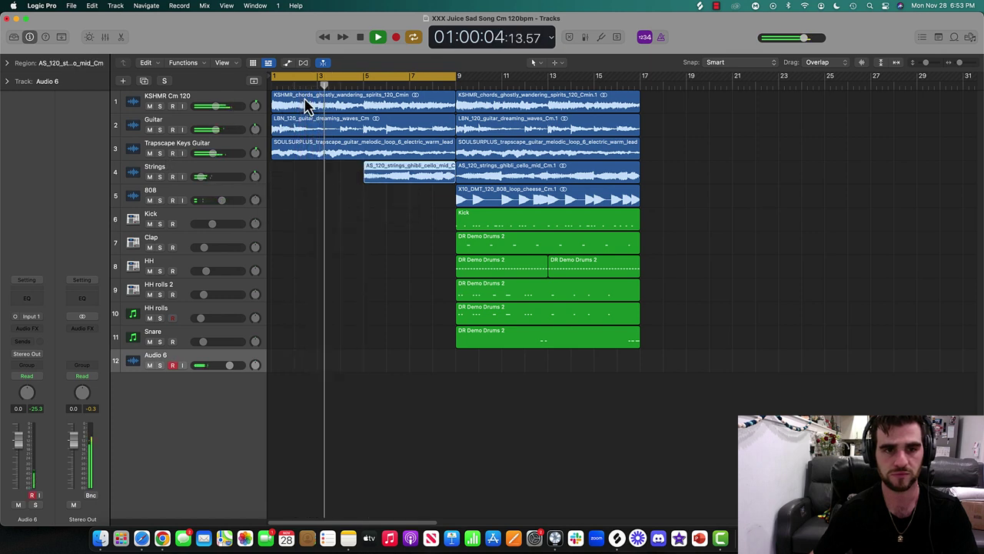
{"action": "key", "text": "Delete"}
{"action": "key", "text": "Return"}
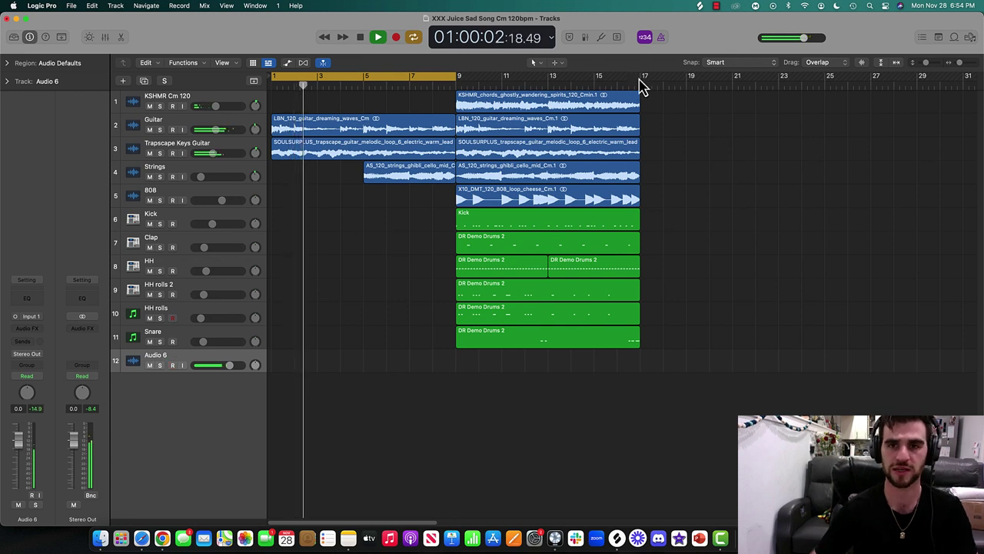
- Set the cycle range to bars 9–17 and duplicate the Kick track, muting the copy while playing the section
{"action": "left_click_drag", "start_coordinate": [639, 82], "coordinate": [460, 86]}
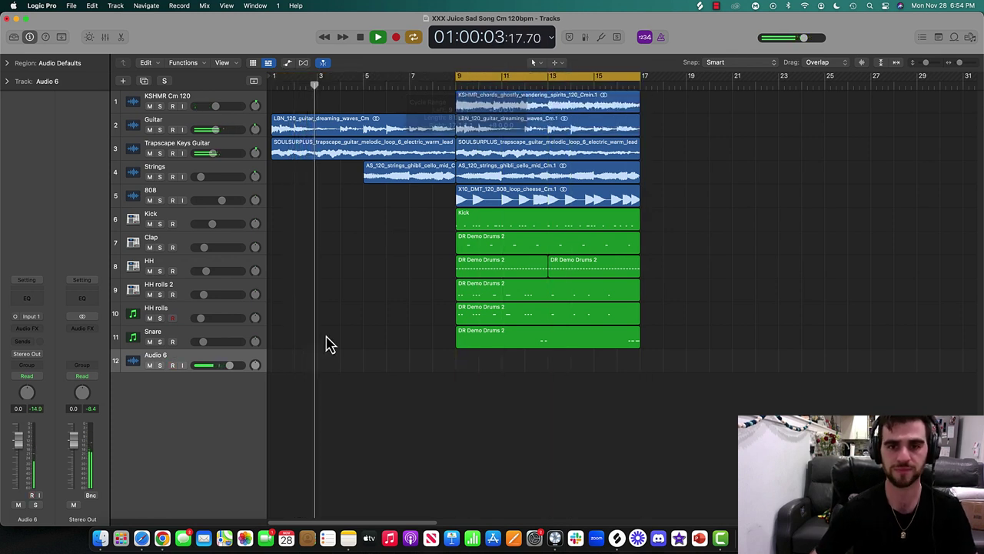
{"action": "left_click", "coordinate": [184, 223]}
{"action": "key", "text": "super+d"}
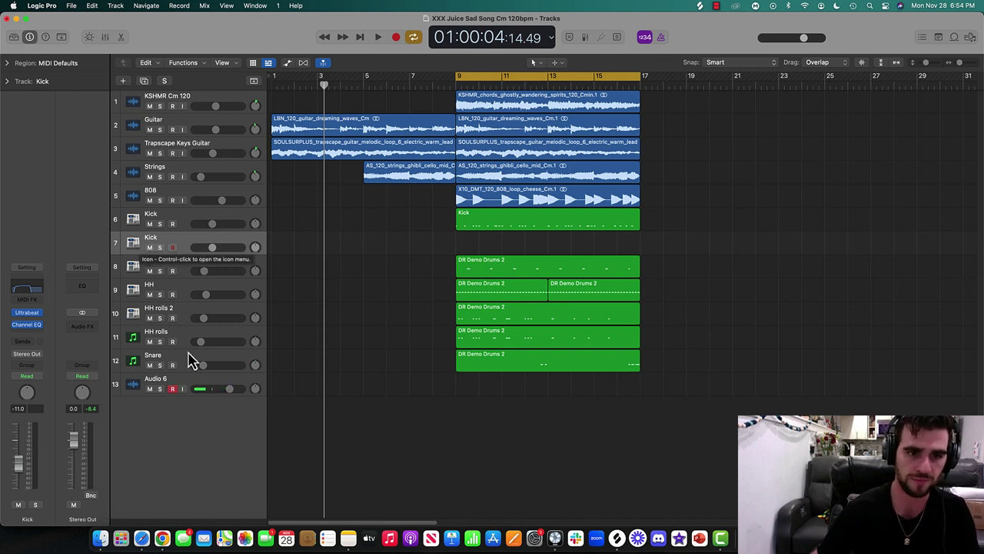
{"action": "left_click", "coordinate": [196, 386]}
{"action": "left_click", "coordinate": [152, 250]}
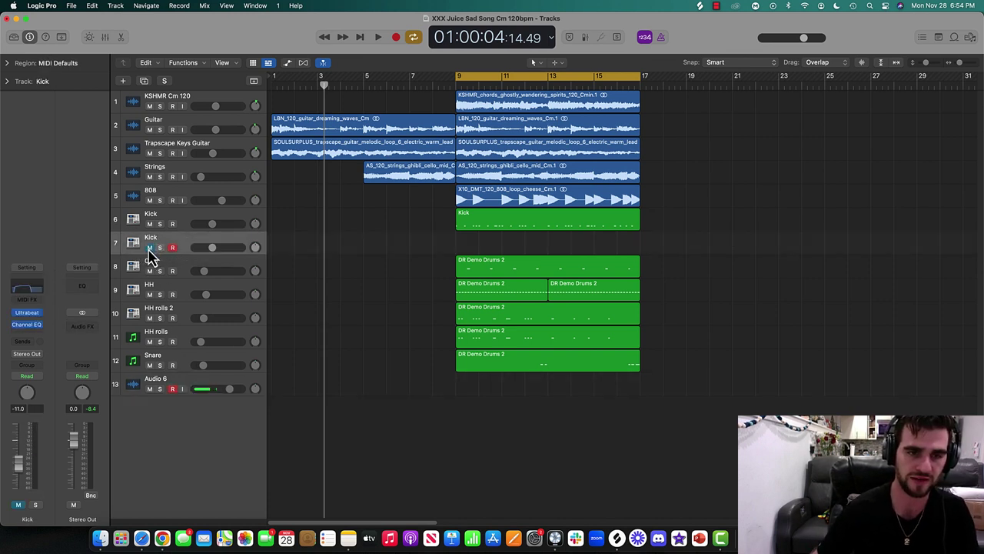
{"action": "key", "text": "space"}
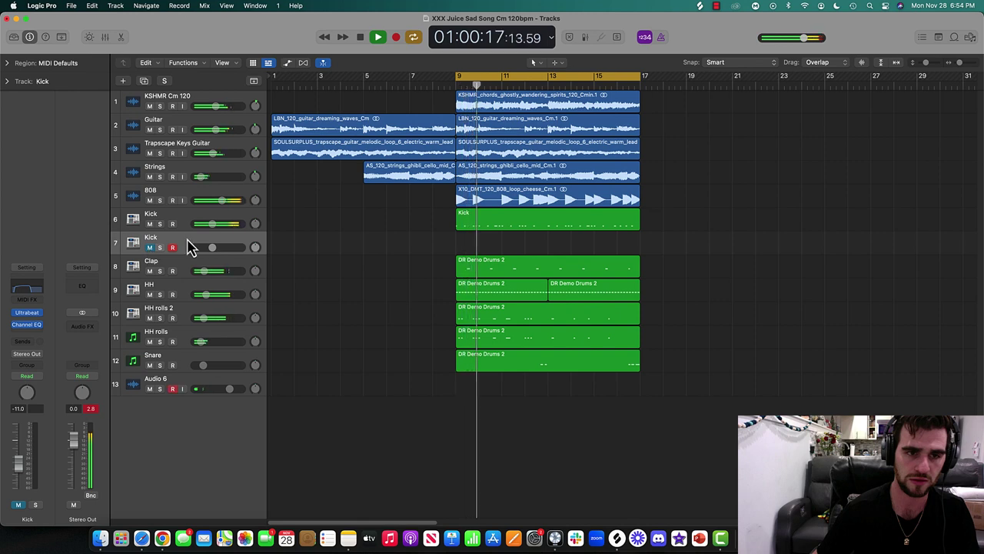
{"action": "key", "text": "space"}
- Audition the drum sounds on the duplicated Kick track using Musical Typing
{"action": "key", "text": "super+k"}
{"action": "key", "text": "a"}
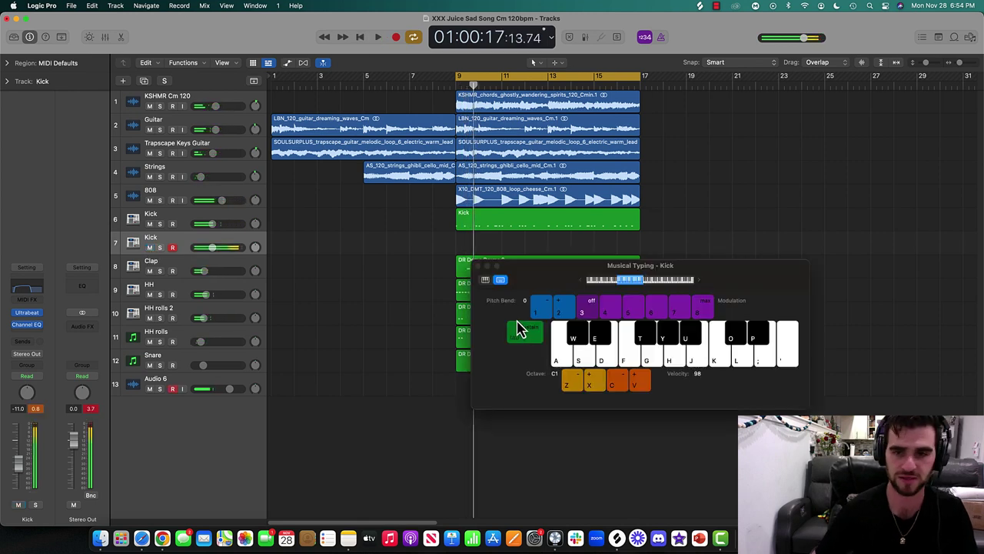
{"action": "key", "text": "s"}
{"action": "key", "text": "d"}
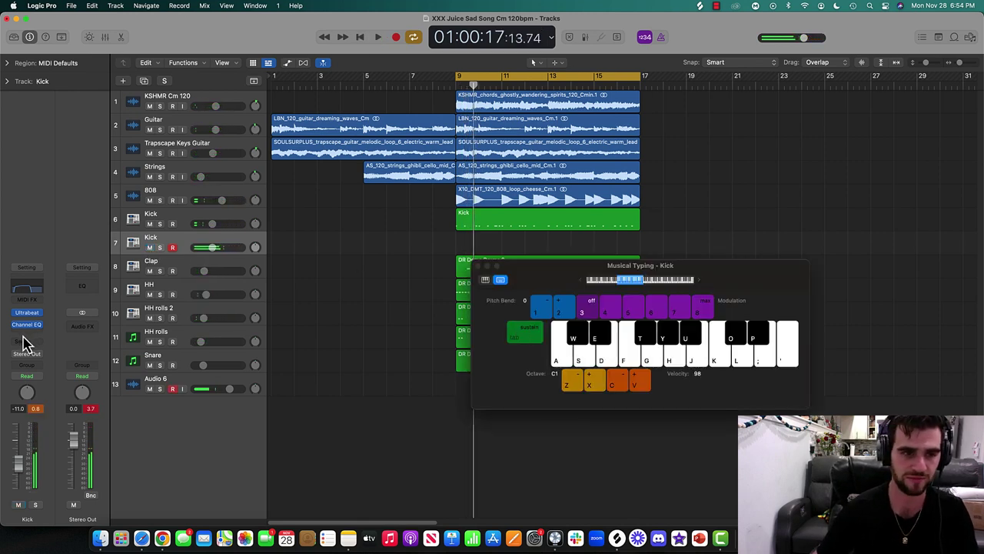
{"action": "key", "text": "k"}
{"action": "key", "text": "l"}
{"action": "key", "text": "j"}
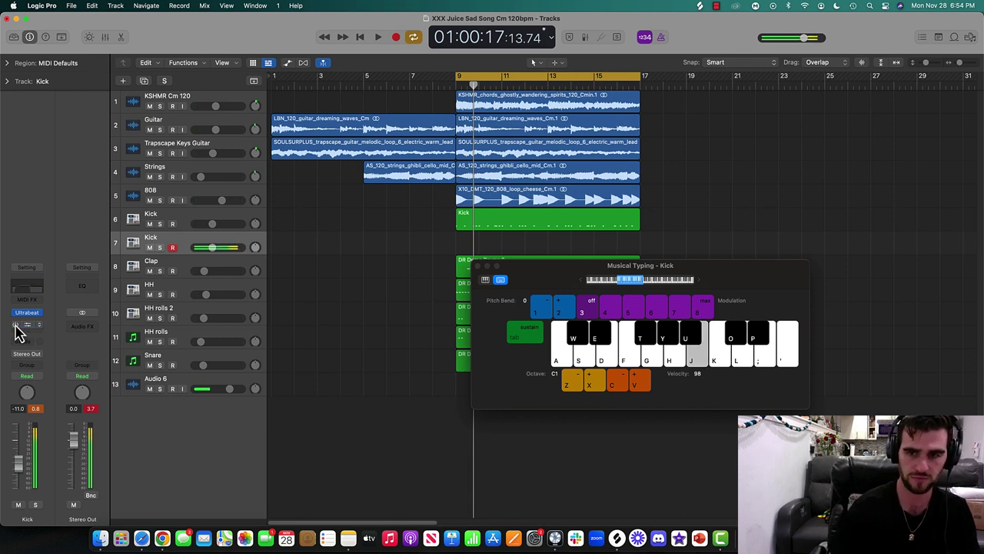
{"action": "key", "text": "h"}
{"action": "key", "text": "y"}
{"action": "key", "text": "t"}
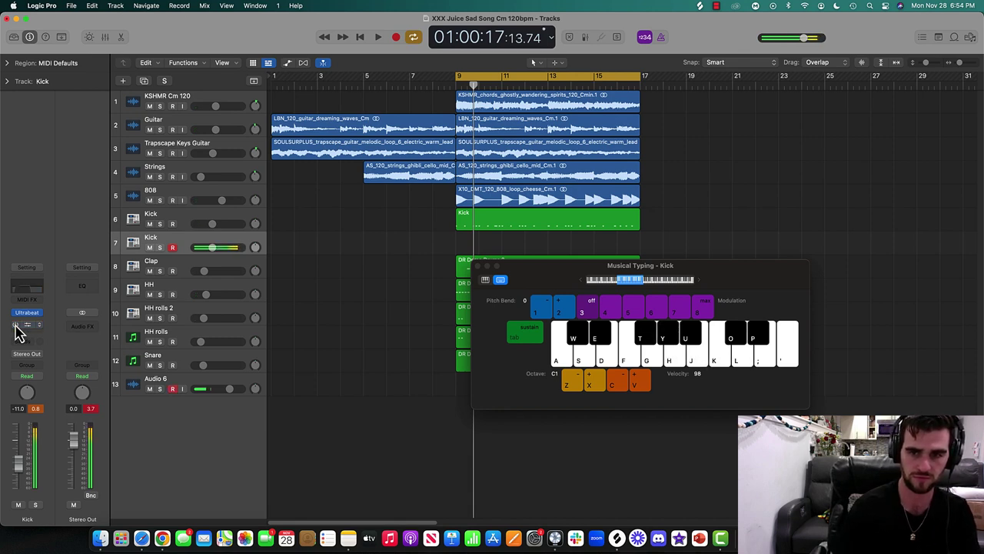
{"action": "key", "text": "k"}
{"action": "key", "text": "h"}
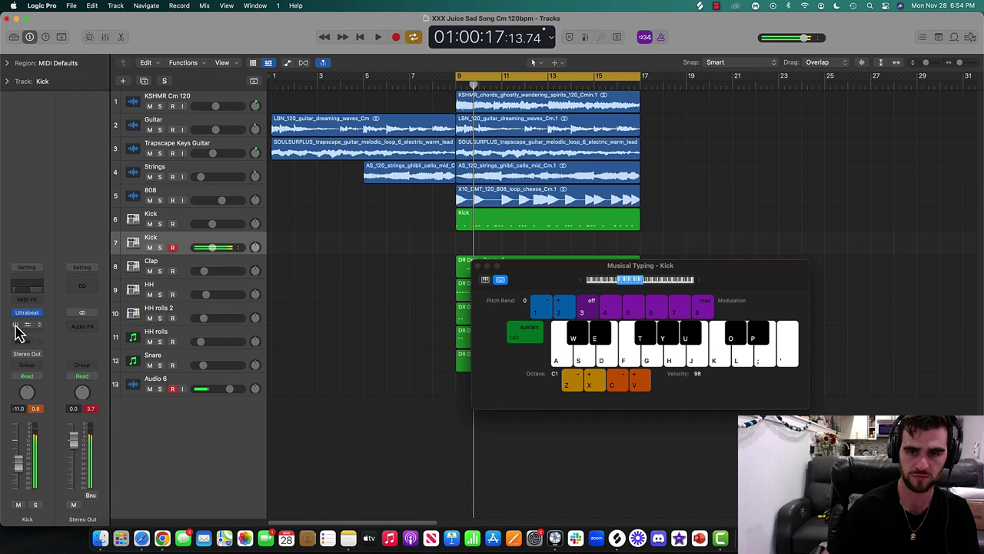
{"action": "key", "text": "d"}
{"action": "key", "text": "f"}
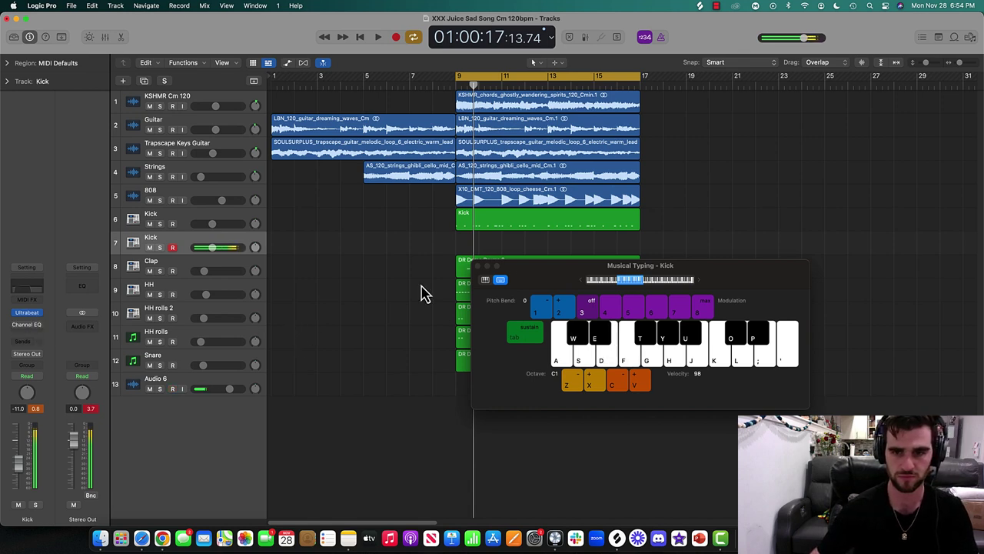
{"action": "key", "text": "g"}
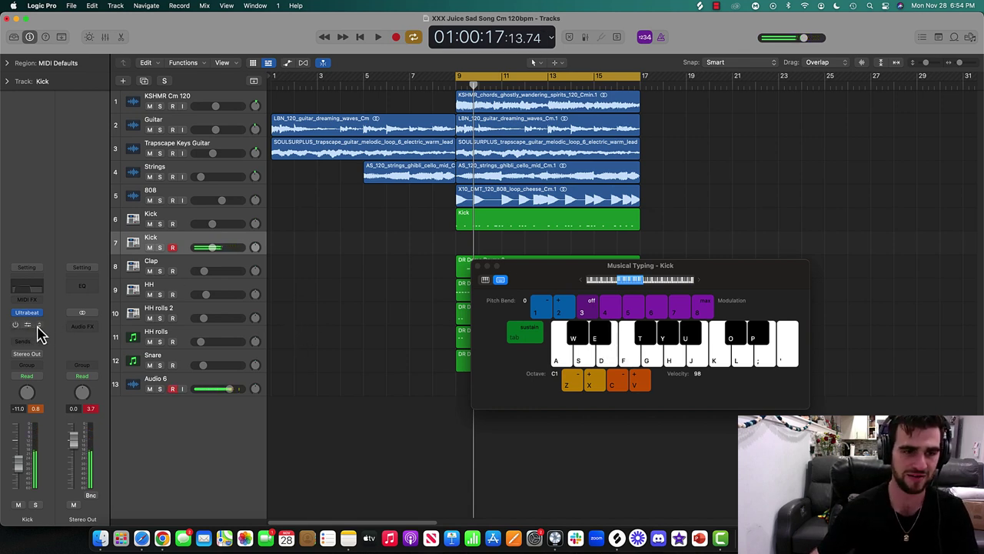
- Remove the Channel EQ from the duplicated Kick track and load the Nav Hats preset into its Ultrabeat instrument
{"action": "left_click", "coordinate": [37, 325]}
{"action": "left_click", "coordinate": [61, 288]}
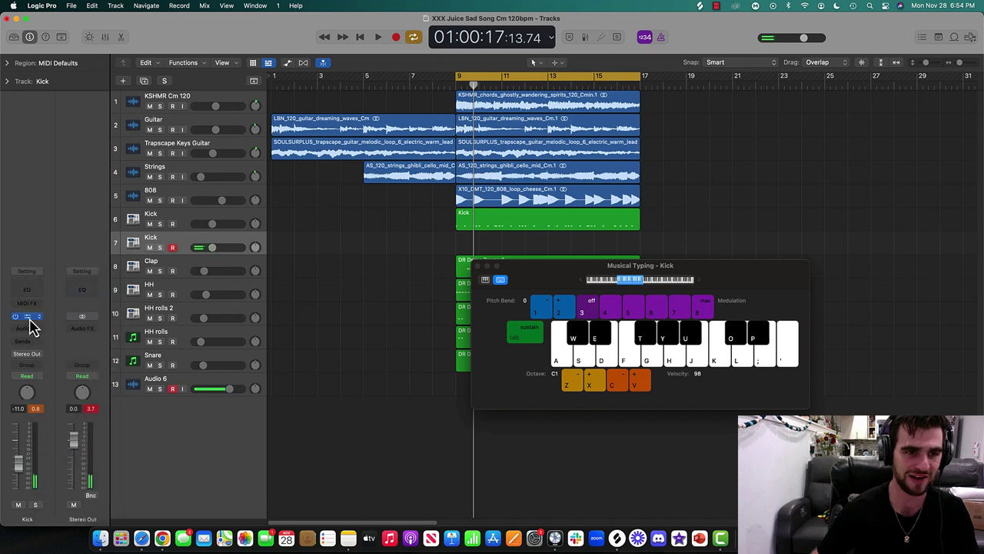
{"action": "left_click", "coordinate": [377, 159]}
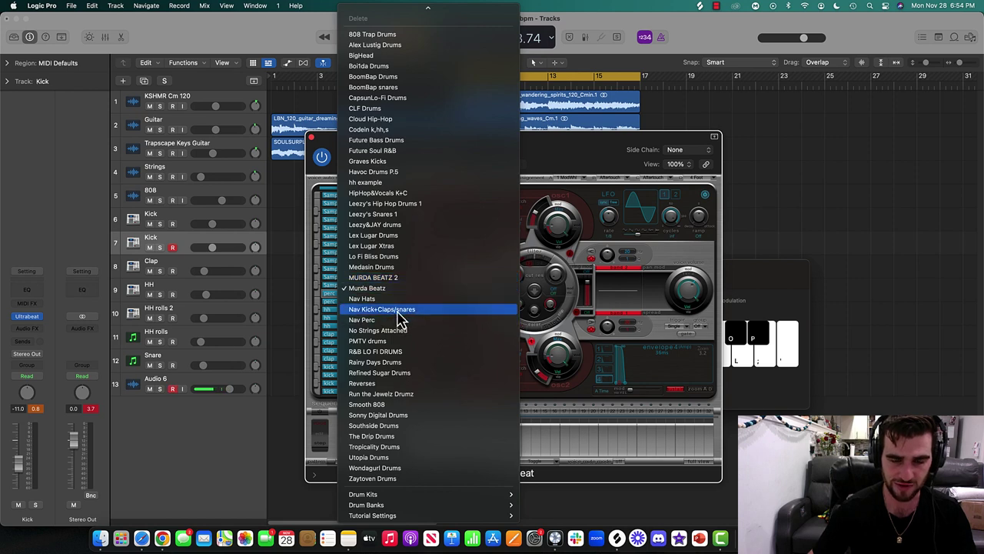
{"action": "left_click", "coordinate": [389, 301]}
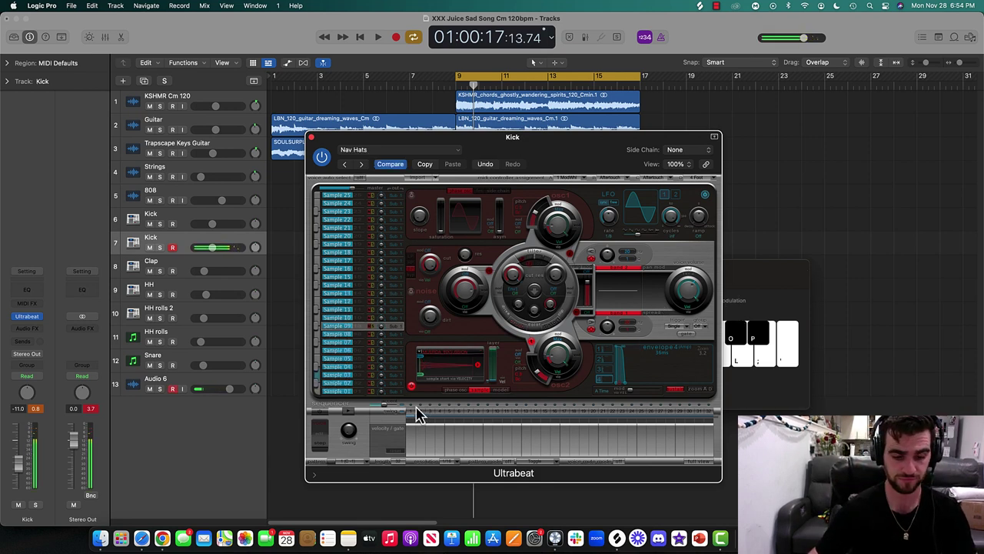
{"action": "key", "text": "r"}
{"action": "key", "text": "space"}
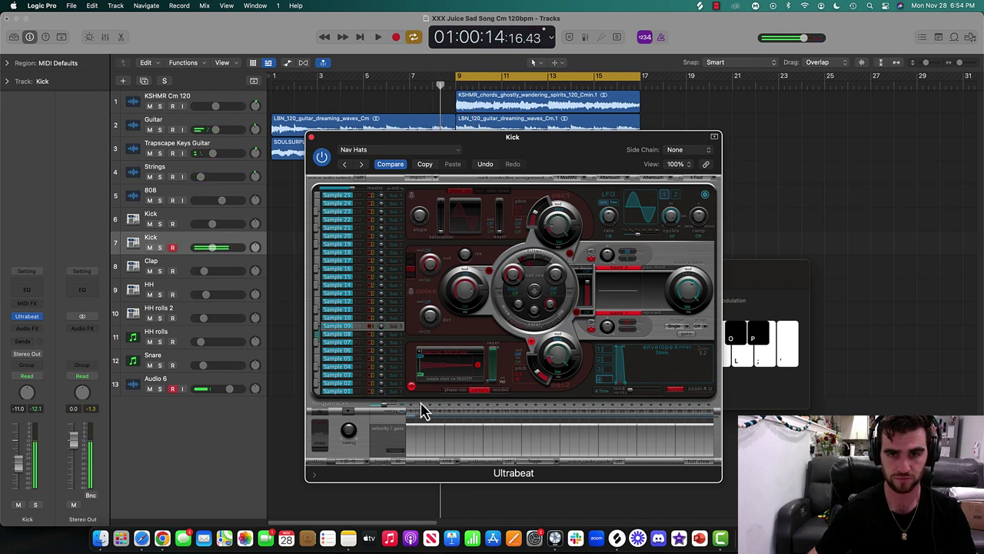
{"action": "key", "text": "space"}
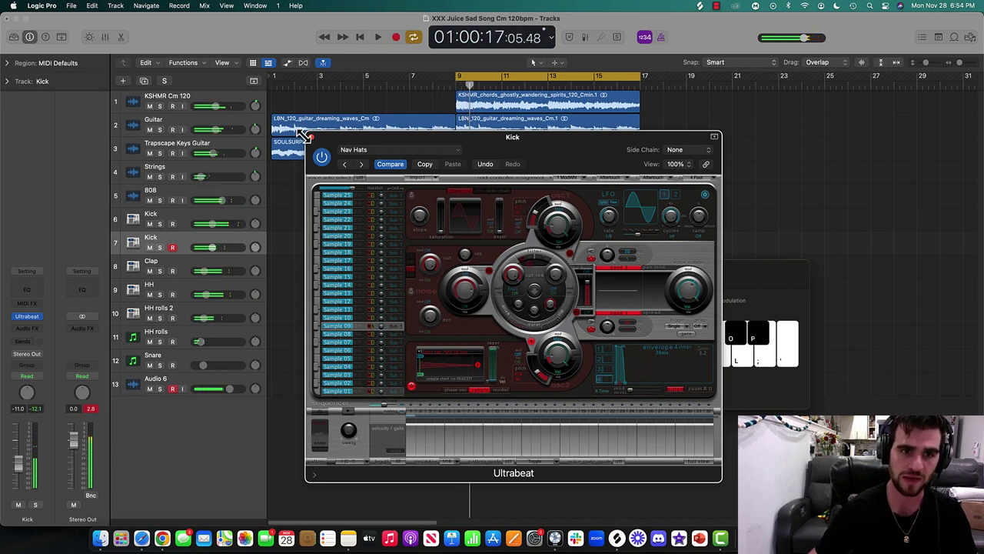
{"action": "left_click", "coordinate": [313, 138]}
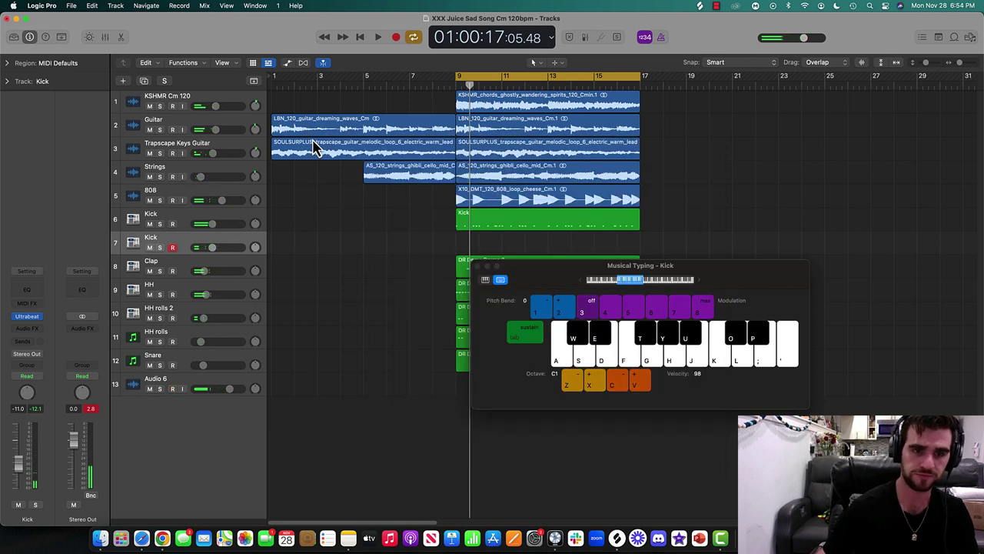
- Try to record a hat take on the duplicated Kick track, and delete the audio recording captured on Audio 6
{"action": "key", "text": "r"}
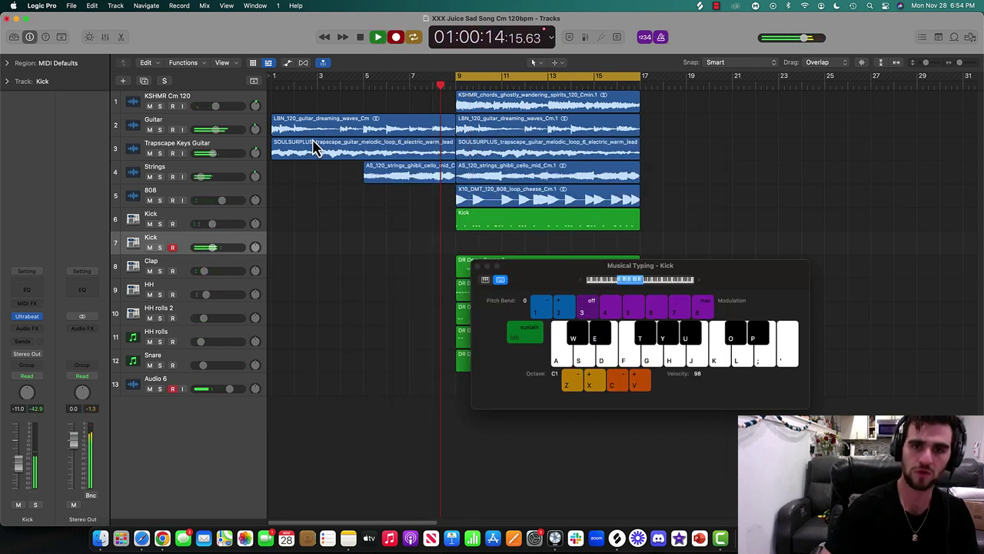
{"action": "key", "text": "g"}
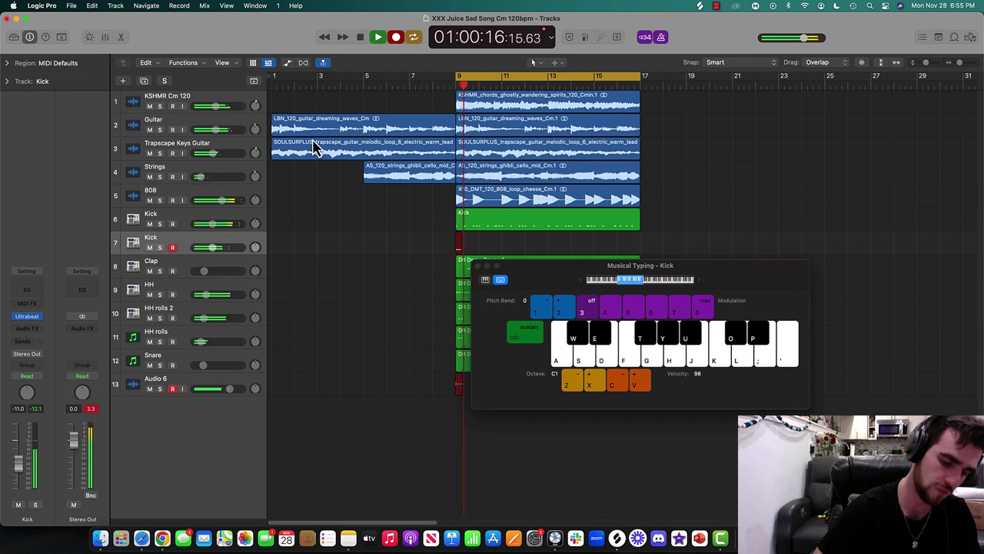
{"action": "key", "text": "space"}
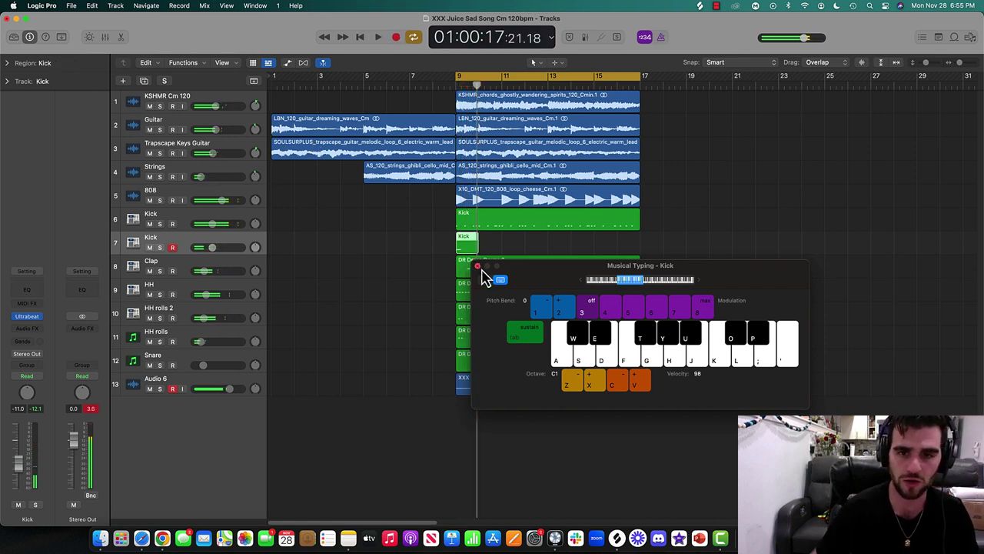
{"action": "left_click", "coordinate": [478, 265]}
{"action": "left_click", "coordinate": [233, 387]}
{"action": "key", "text": "Delete"}
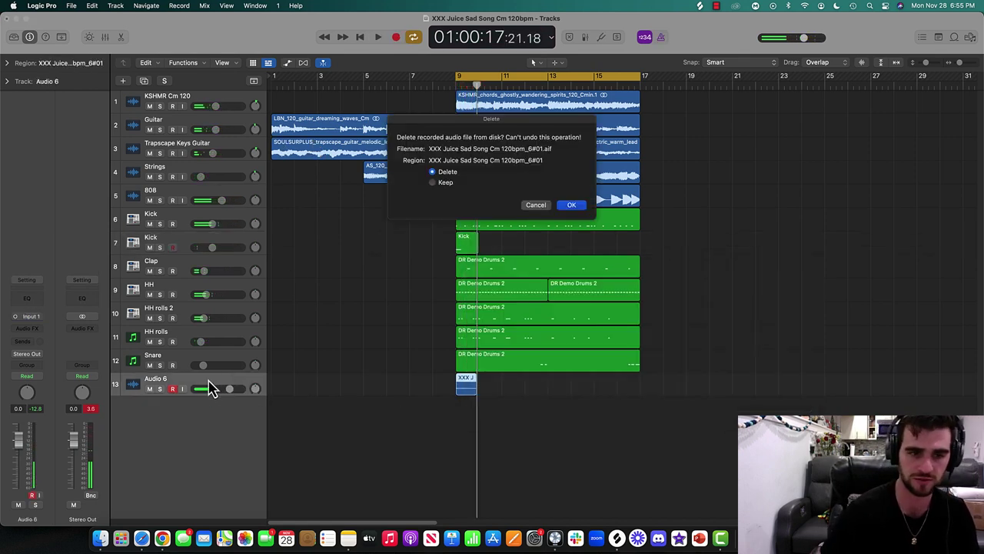
{"action": "left_click", "coordinate": [572, 206]}
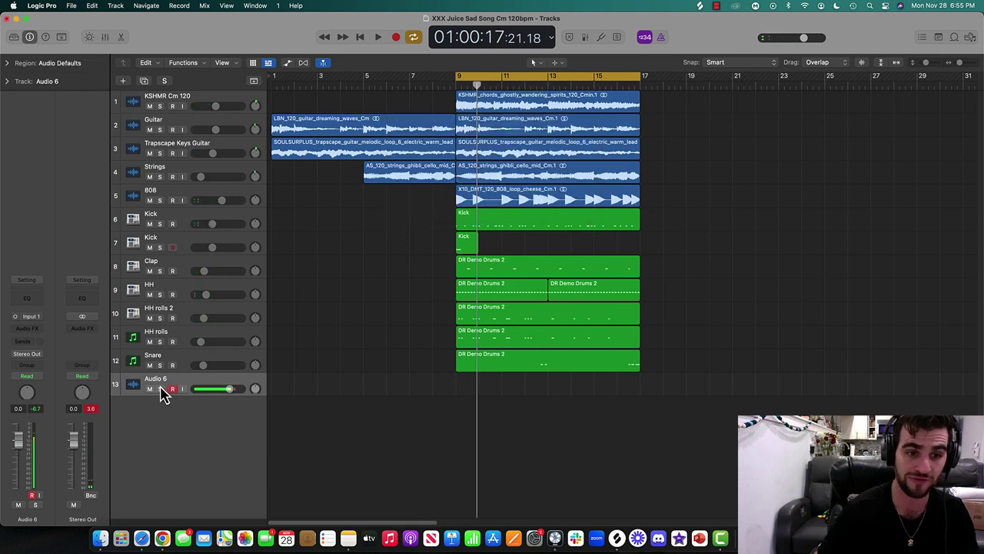
- Play back the short hat take on the duplicated Kick track and delete its region
{"action": "left_click", "coordinate": [190, 249]}
{"action": "key", "text": "g"}
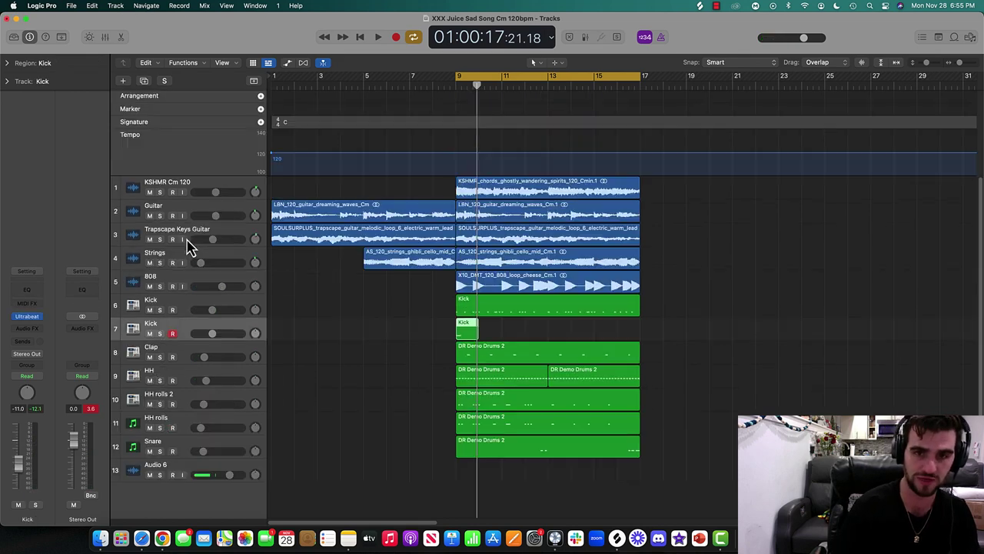
{"action": "key", "text": "g"}
{"action": "key", "text": "space"}
{"action": "key", "text": "cmd+k"}
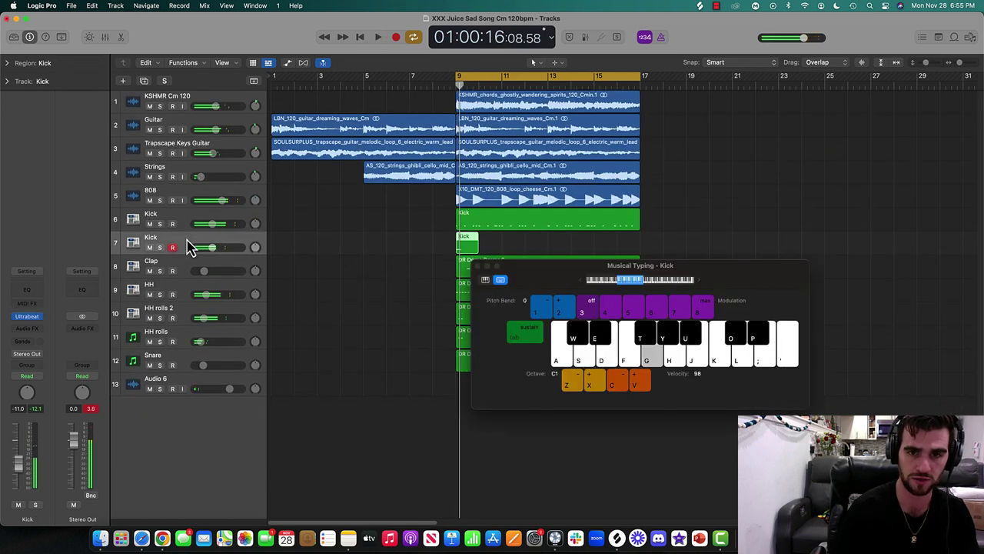
{"action": "key", "text": "Delete"}
- Record an open-hat pattern on the duplicated Kick track from bar 9 and extend its region to bar 17
{"action": "key", "text": "r"}
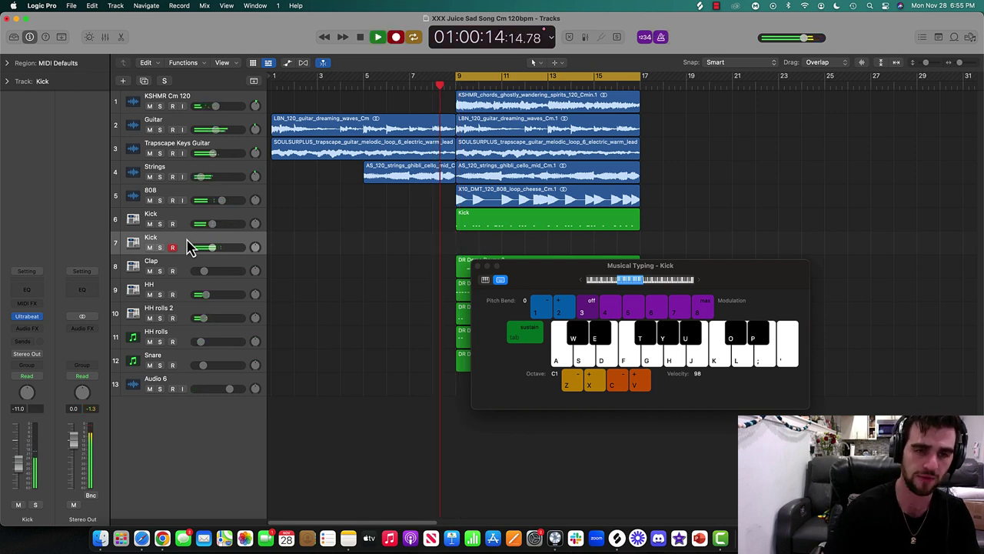
{"action": "key", "text": "g"}
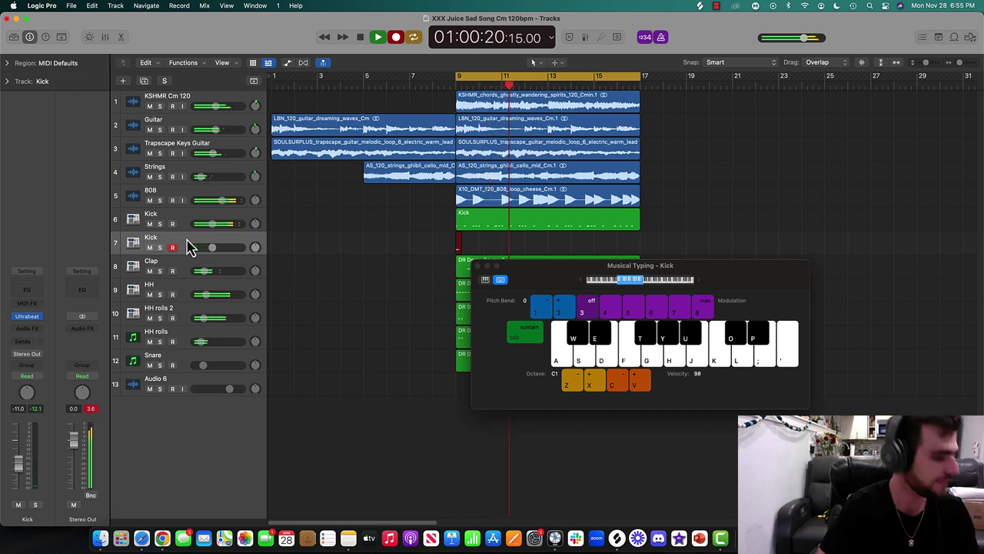
{"action": "key", "text": "t"}
{"action": "key", "text": "t"}
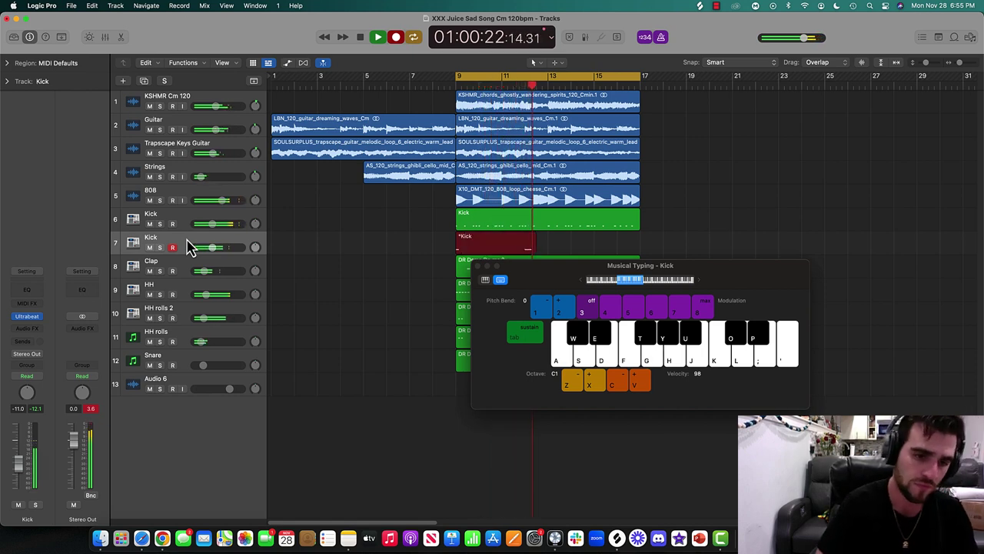
{"action": "key", "text": "t"}
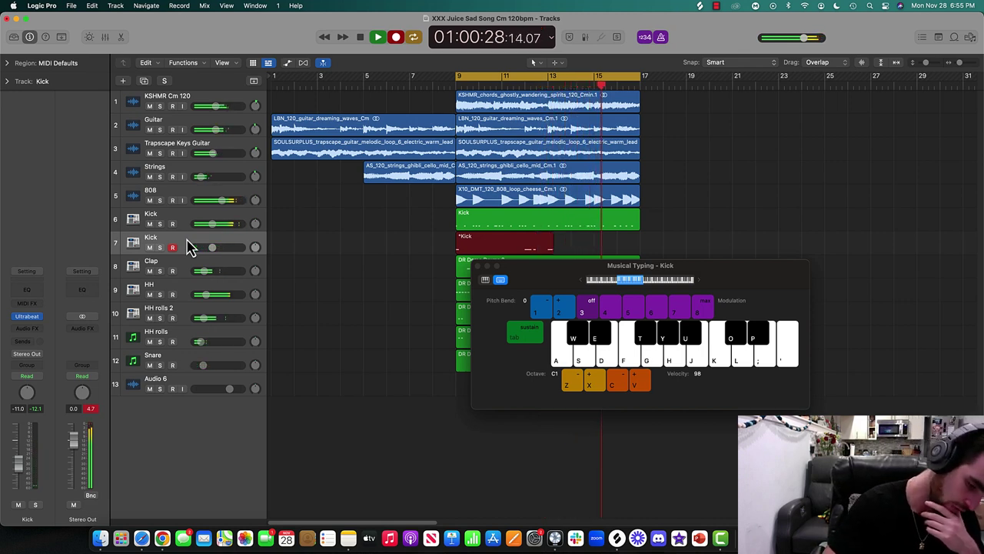
{"action": "key", "text": "g"}
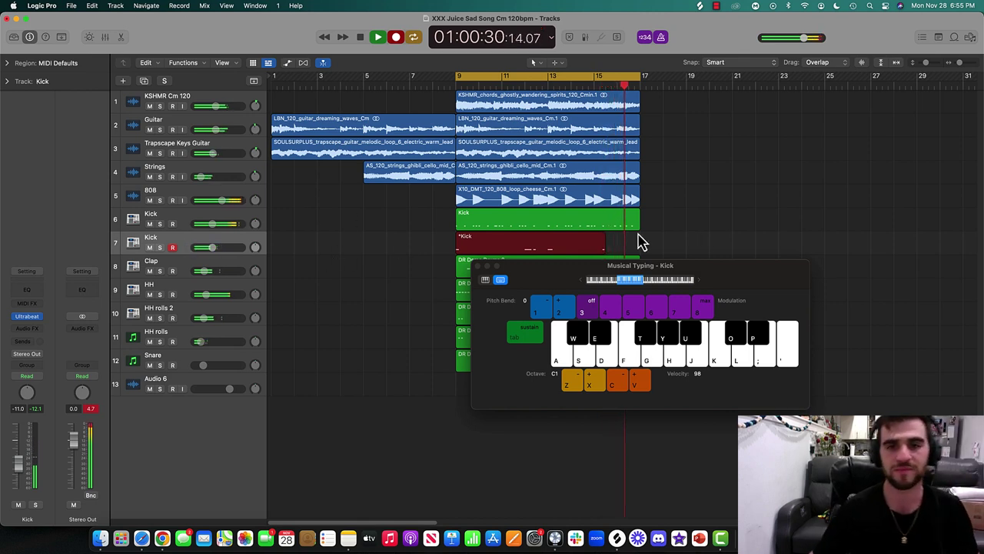
{"action": "key", "text": "space"}
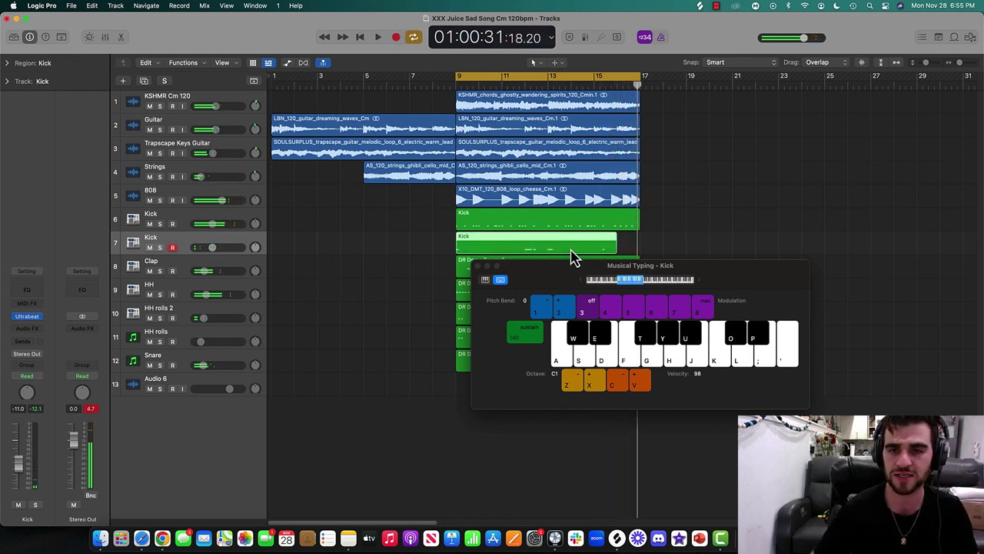
{"action": "left_click_drag", "start_coordinate": [613, 250], "coordinate": [639, 252]}
- Lower the duplicated Kick track's volume to -16.2 dB during playback and rename the track OPEN HAT
{"action": "key", "text": "space"}
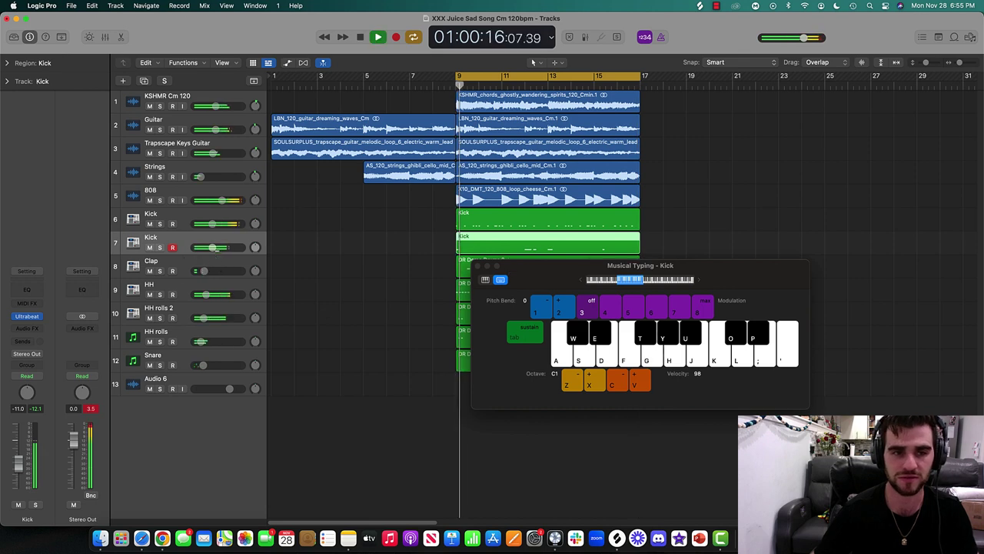
{"action": "left_click_drag", "start_coordinate": [211, 246], "coordinate": [196, 241]}
{"action": "double_click", "coordinate": [194, 236]}
{"action": "type", "text": "OP"}
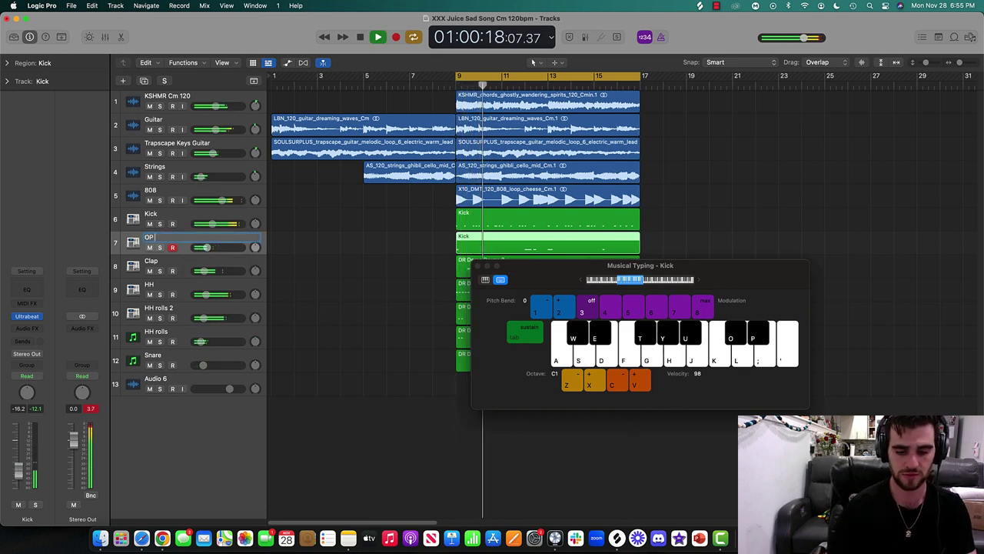
{"action": "type", "text": "EN HAT"}
{"action": "key", "text": "Return"}
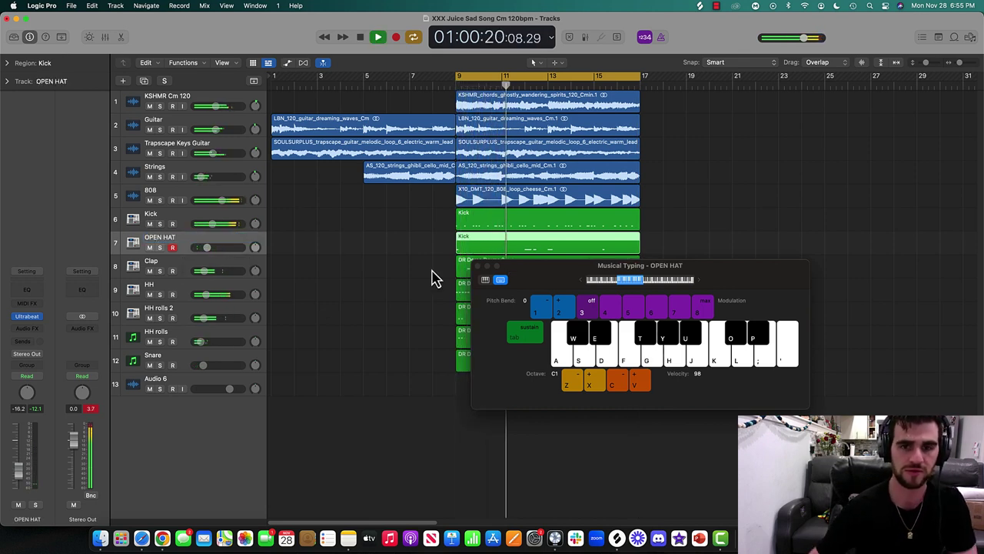
{"action": "left_click", "coordinate": [487, 266]}
{"action": "key", "text": "space"}
- Stop playback and insert the mono Antares Auto-Tune Artist plug-in on the Audio 6 track
{"action": "left_click", "coordinate": [176, 393]}
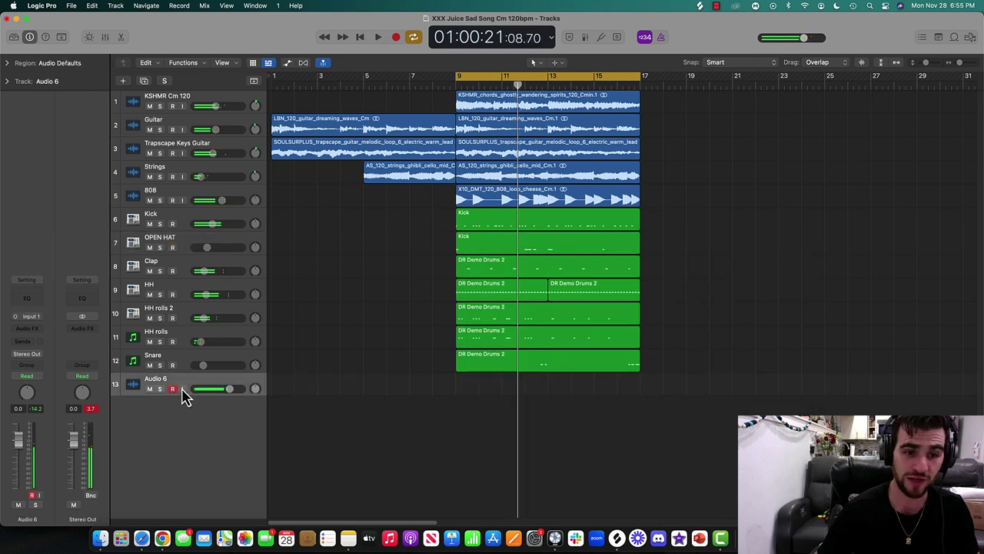
{"action": "left_click", "coordinate": [34, 331]}
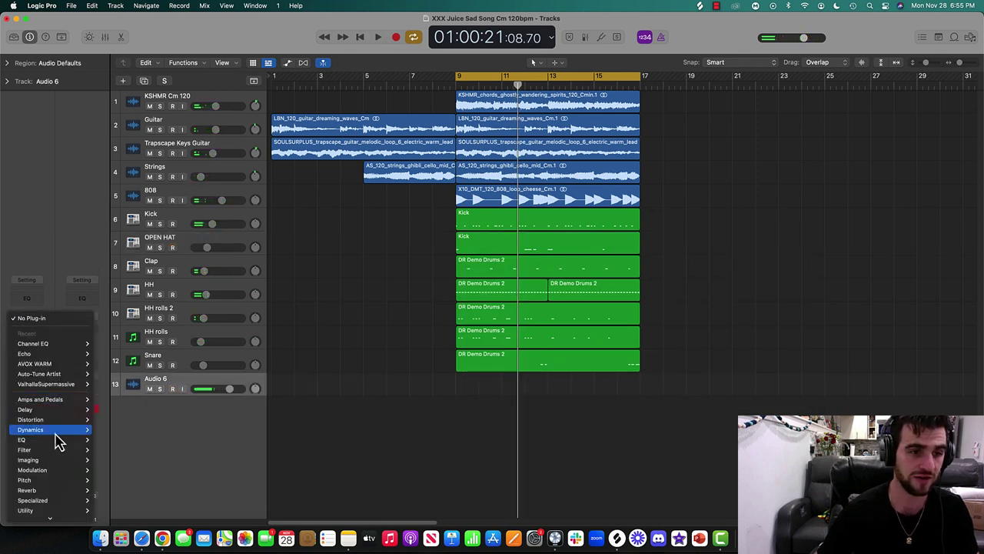
{"action": "mouse_move", "coordinate": [54, 517]}
{"action": "mouse_move", "coordinate": [154, 456]}
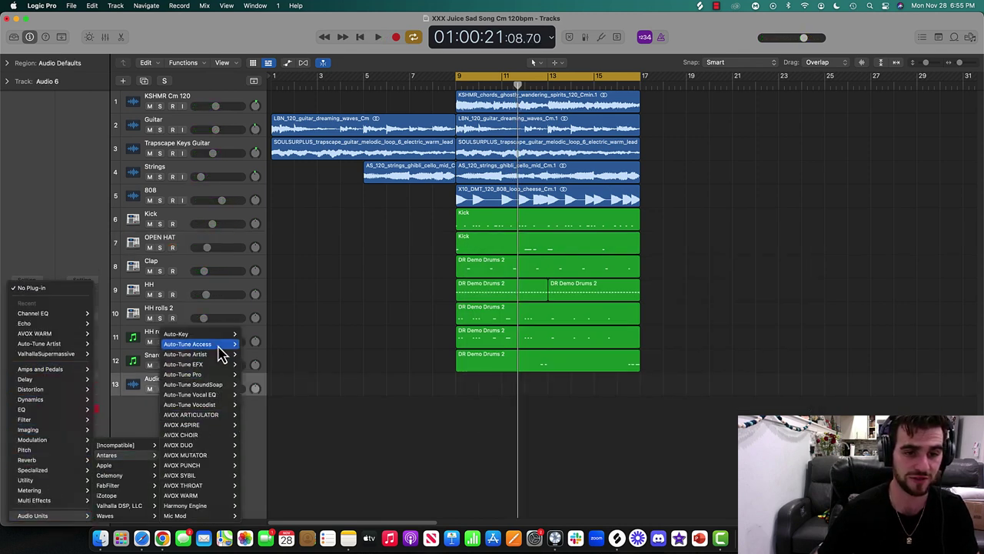
{"action": "mouse_move", "coordinate": [215, 355]}
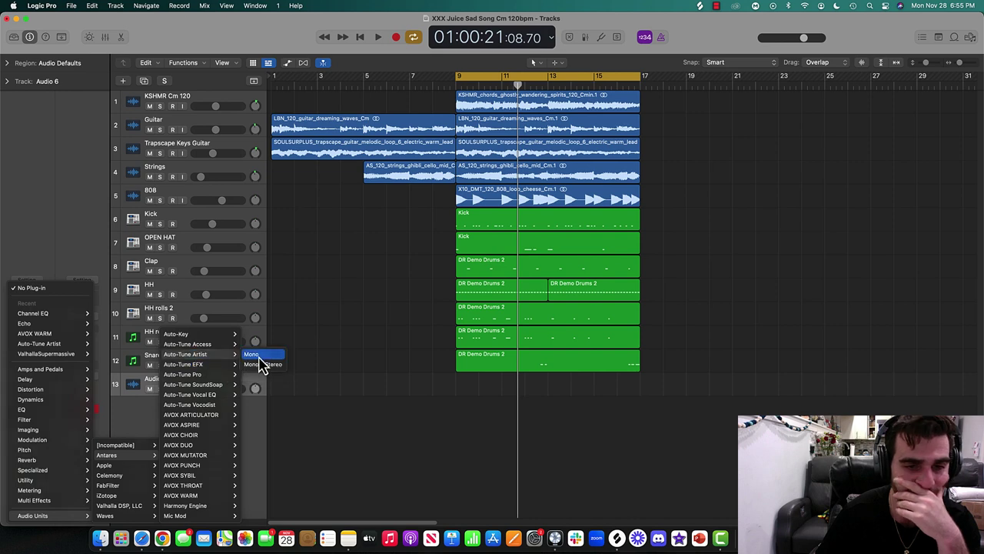
{"action": "left_click", "coordinate": [268, 356]}
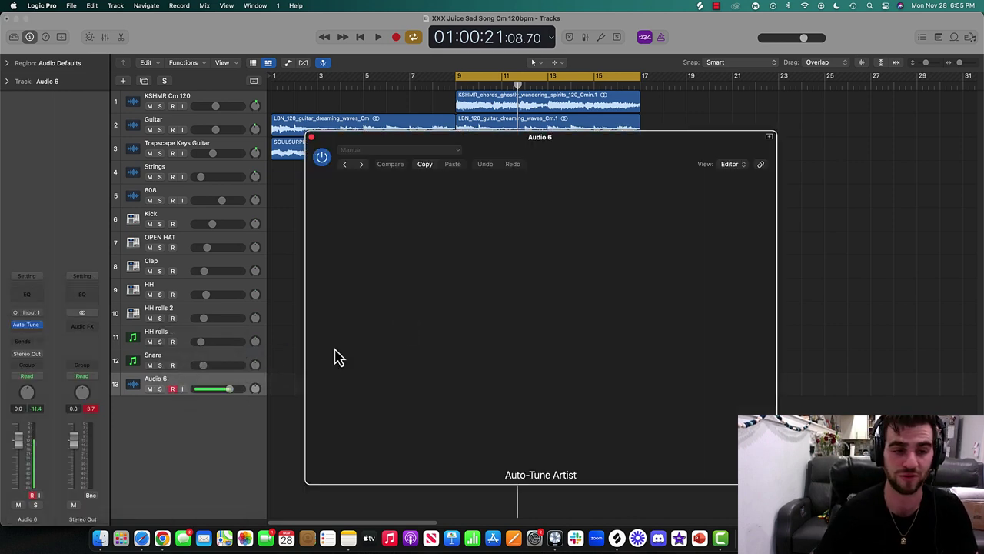
- Set Auto-Tune Artist on Audio 6 to the Minor scale with Retune Speed 6 and Humanize 100
{"action": "left_click", "coordinate": [473, 191]}
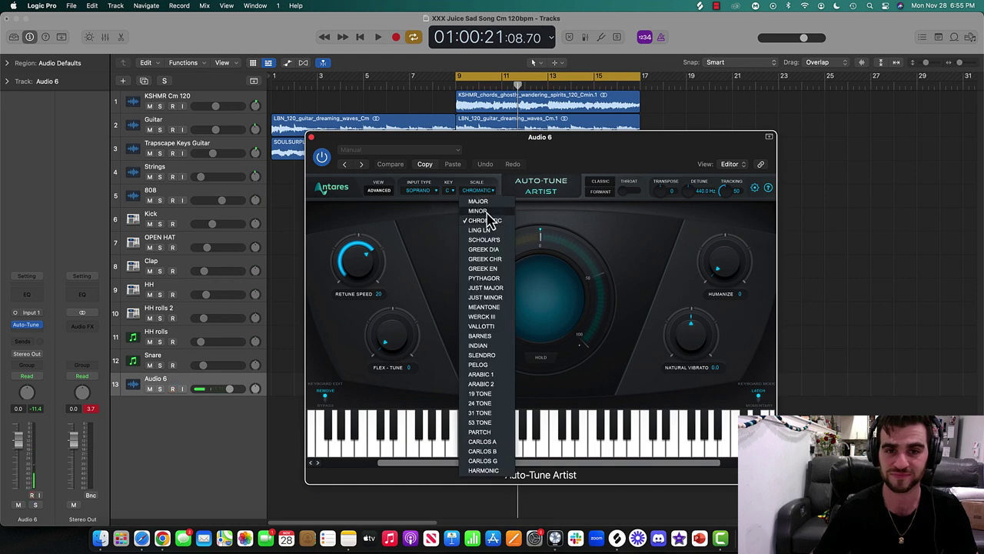
{"action": "left_click", "coordinate": [477, 206]}
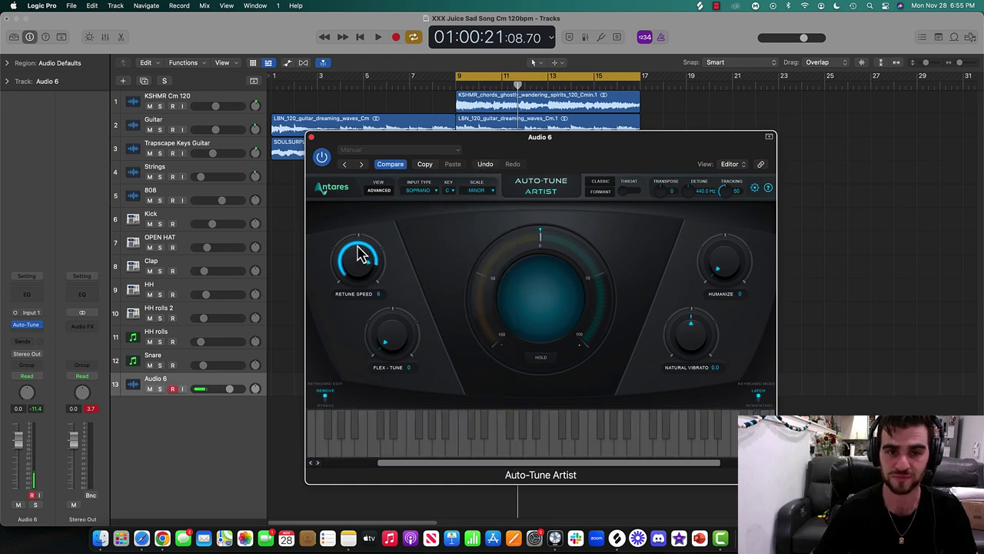
{"action": "left_click_drag", "start_coordinate": [716, 265], "coordinate": [676, 75]}
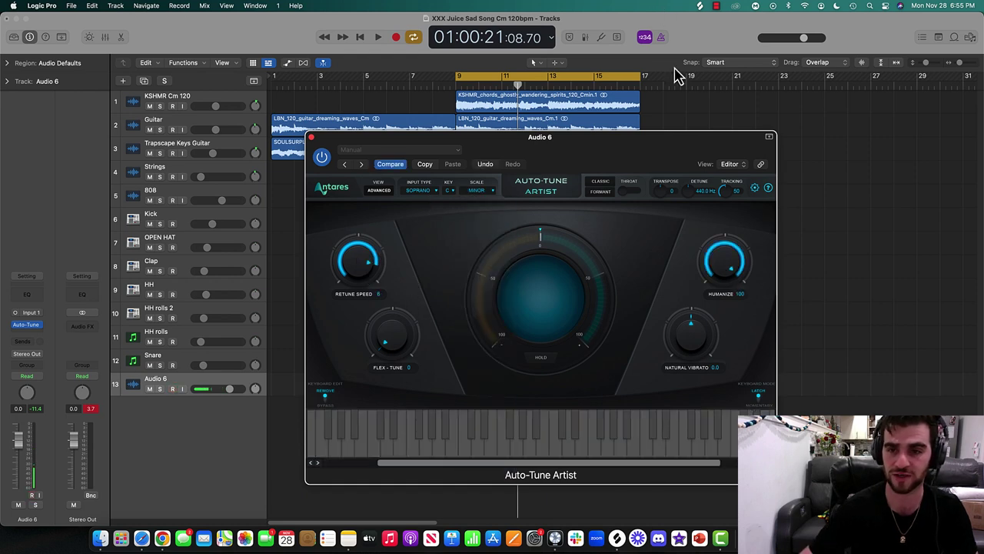
- Enable input monitoring on Audio 6, and set Auto-Tune's Flex-Tune to 11 and Natural Vibrato to about 1.2
{"action": "left_click", "coordinate": [177, 389]}
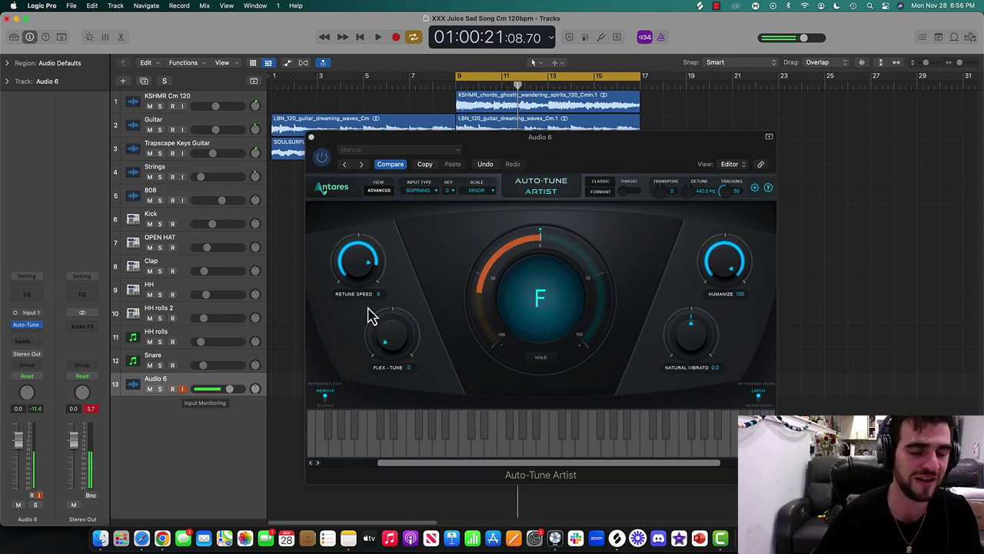
{"action": "left_click_drag", "start_coordinate": [389, 334], "coordinate": [389, 324]}
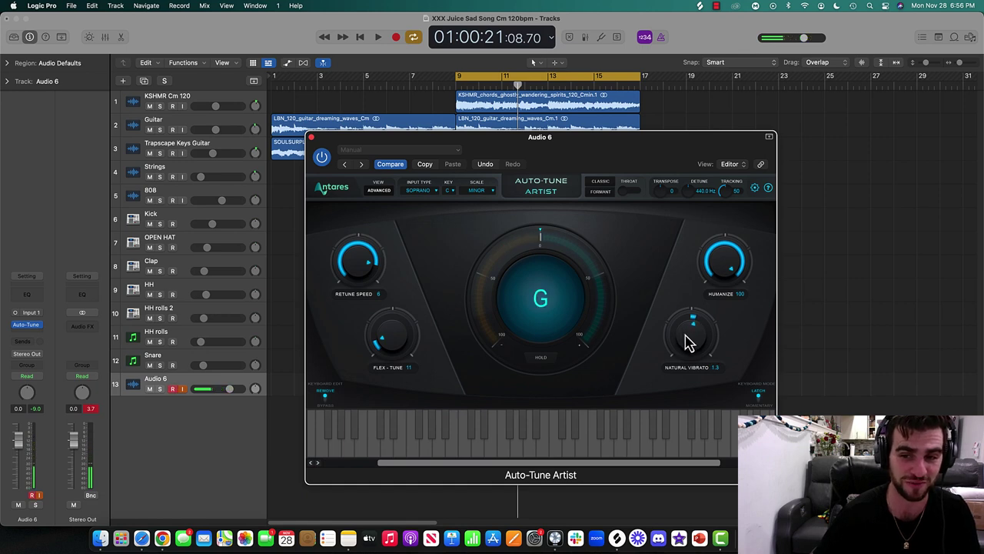
{"action": "left_click", "coordinate": [312, 138]}
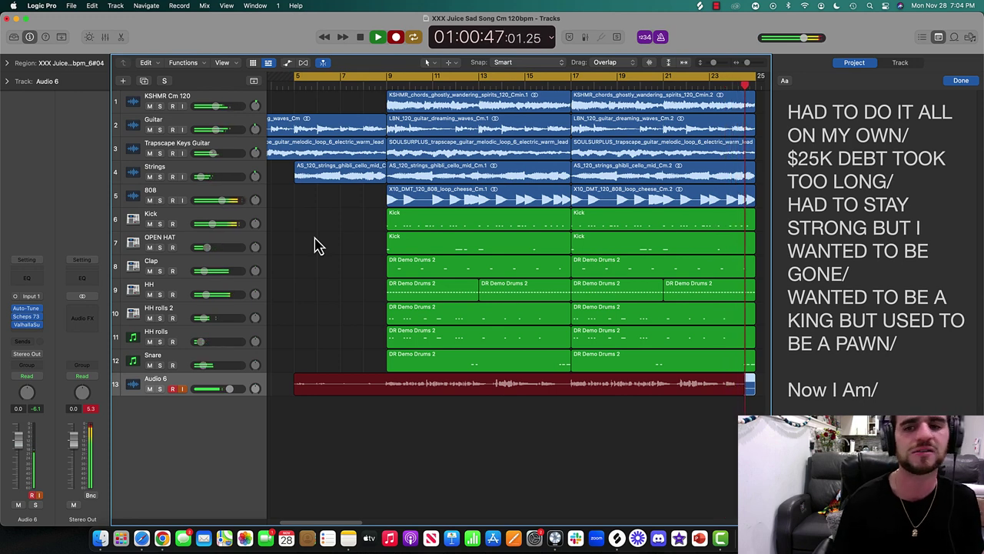
- Stop the vocal recording on Audio 6 and create a duplicate track with the same plug-ins below it
{"action": "key", "text": "space"}
{"action": "key", "text": "super+d"}
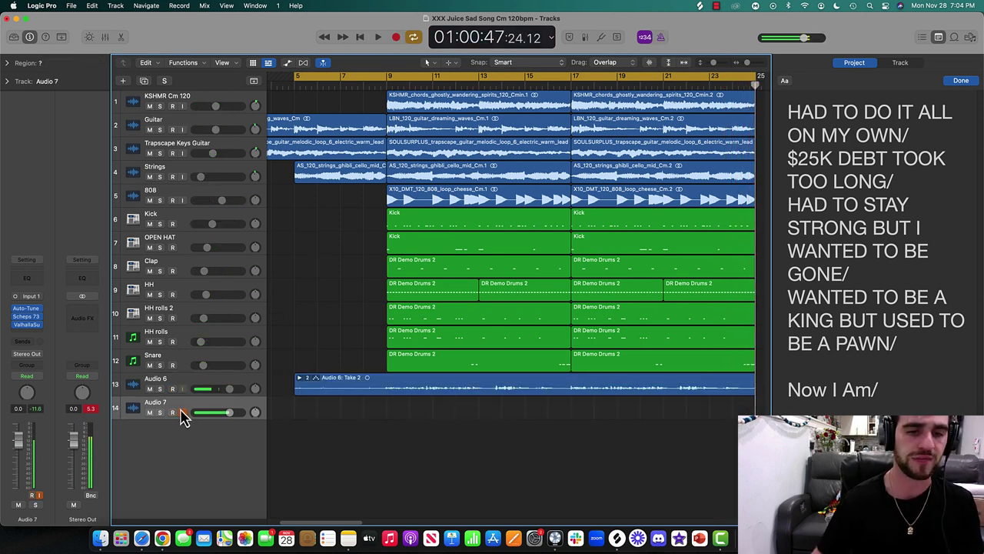
{"action": "left_click", "coordinate": [182, 394]}
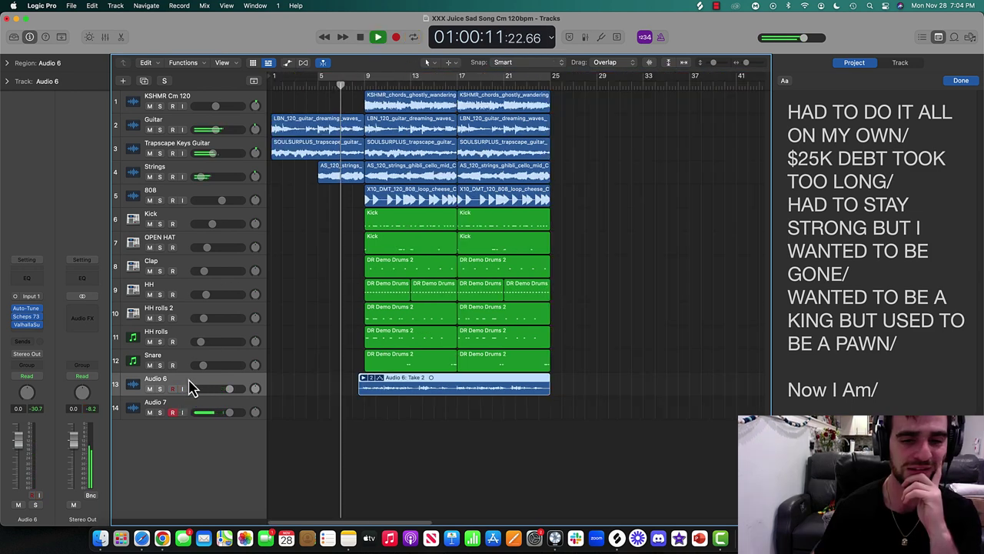
- Select all instrument tracks from Snare up to KSHMR Cm 120 and lower their volumes together, bringing Snare to -23.8 dB
{"action": "left_click", "coordinate": [336, 356]}
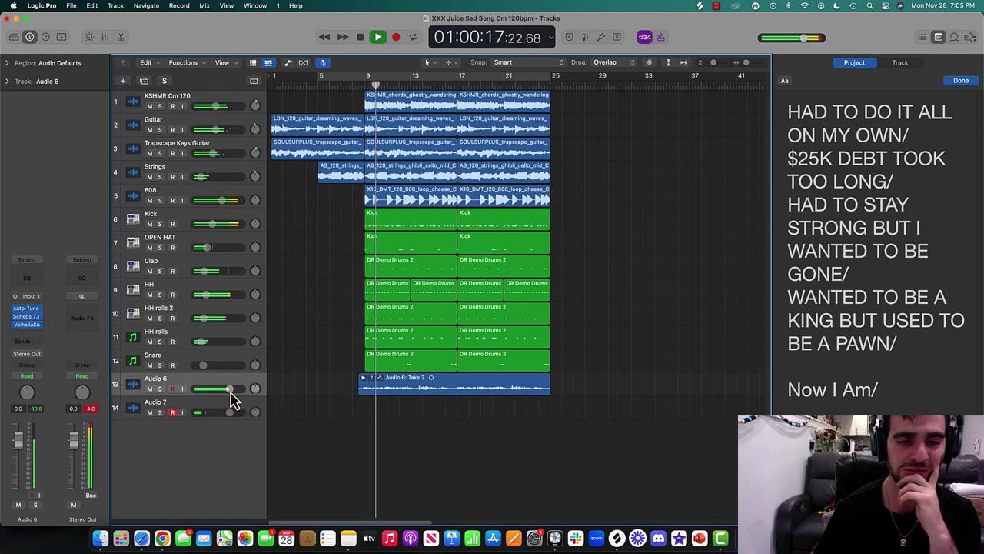
{"action": "left_click", "coordinate": [189, 365]}
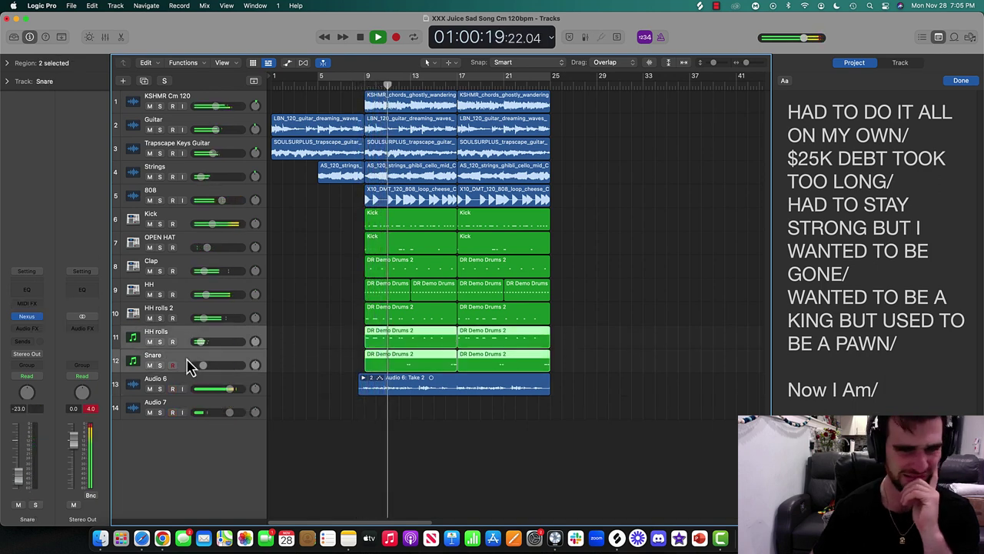
{"action": "left_click_drag", "start_coordinate": [189, 366], "coordinate": [196, 188]}
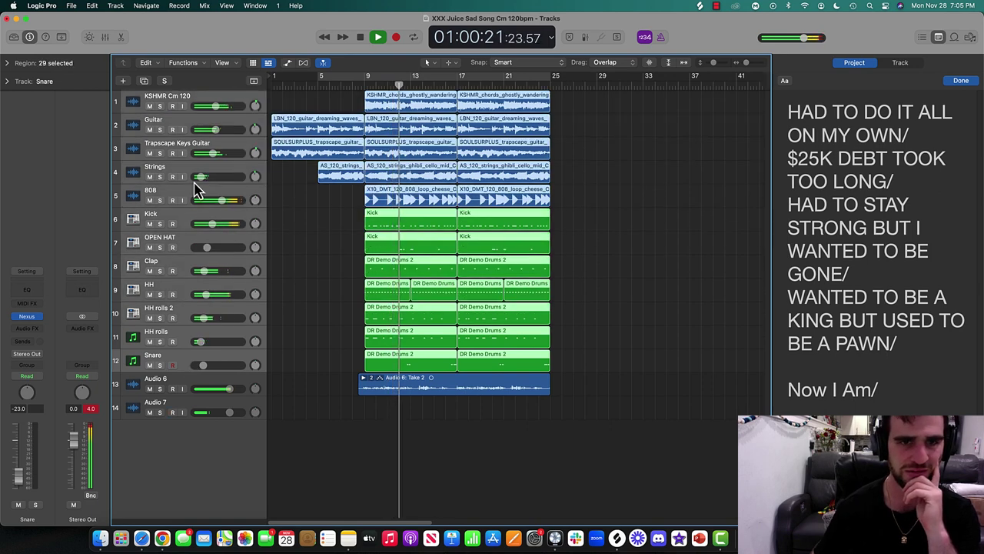
{"action": "left_click", "coordinate": [173, 412]}
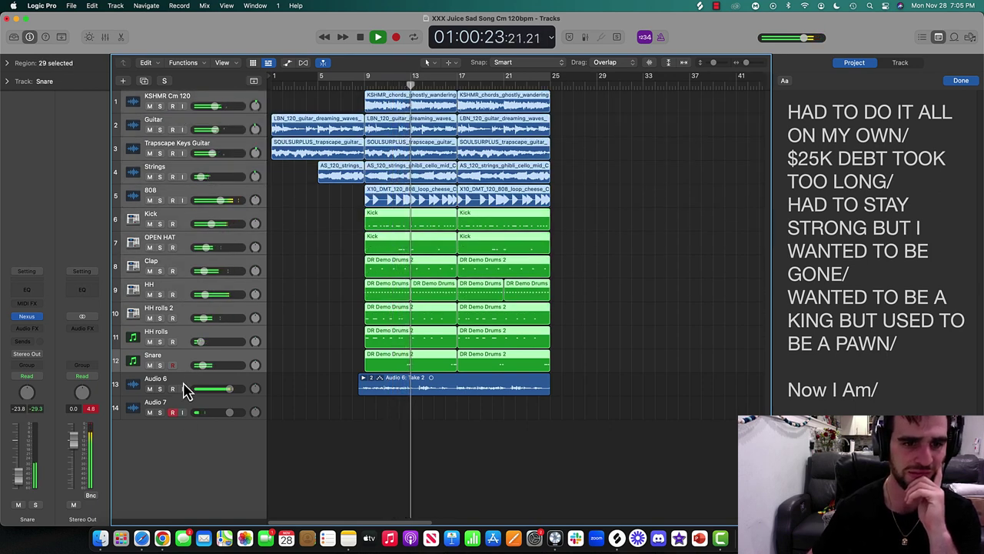
- Raise the ValhallaSupermassive Mix on the Audio 6 vocal track to 3.6% during playback
{"action": "left_click", "coordinate": [184, 390]}
{"action": "left_click", "coordinate": [29, 324]}
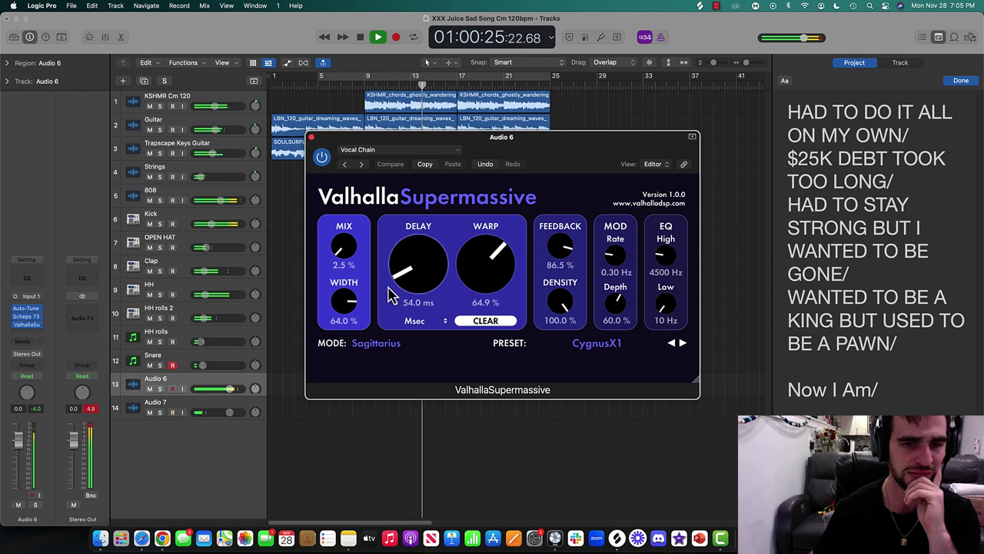
- Readjust Auto-Tune Artist on Audio 6 to Retune Speed 17, Flex-Tune 0, Humanize 94 and Natural Vibrato 1.7
{"action": "left_click", "coordinate": [28, 307]}
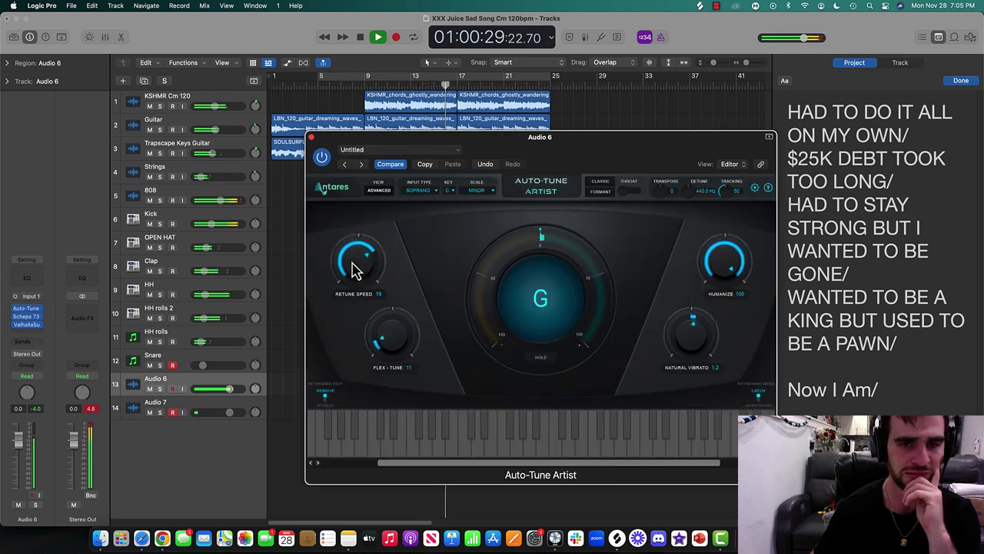
{"action": "left_click_drag", "start_coordinate": [354, 269], "coordinate": [353, 278]}
{"action": "left_click_drag", "start_coordinate": [377, 346], "coordinate": [378, 359]}
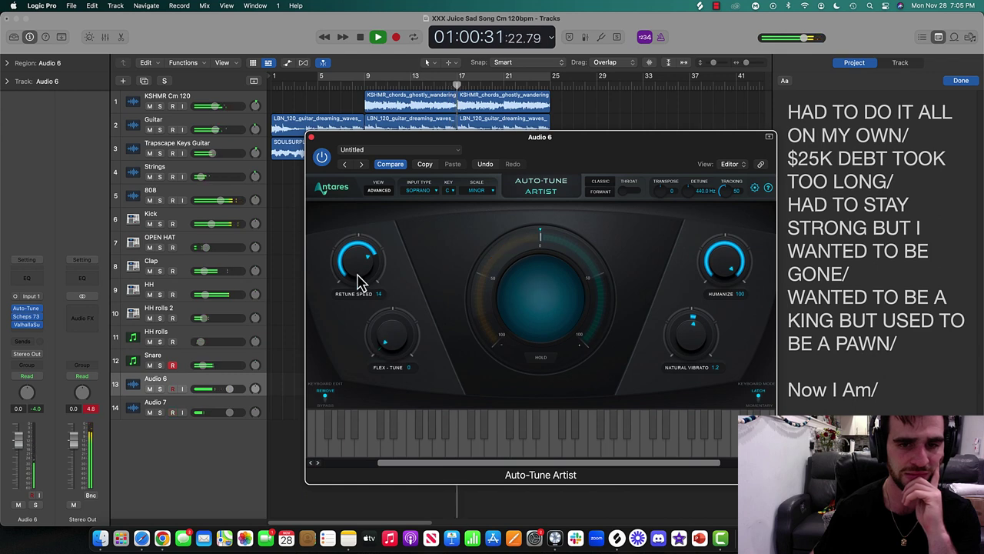
{"action": "left_click_drag", "start_coordinate": [357, 274], "coordinate": [358, 273]}
{"action": "left_click_drag", "start_coordinate": [723, 265], "coordinate": [725, 277]}
{"action": "left_click_drag", "start_coordinate": [697, 341], "coordinate": [687, 350]}
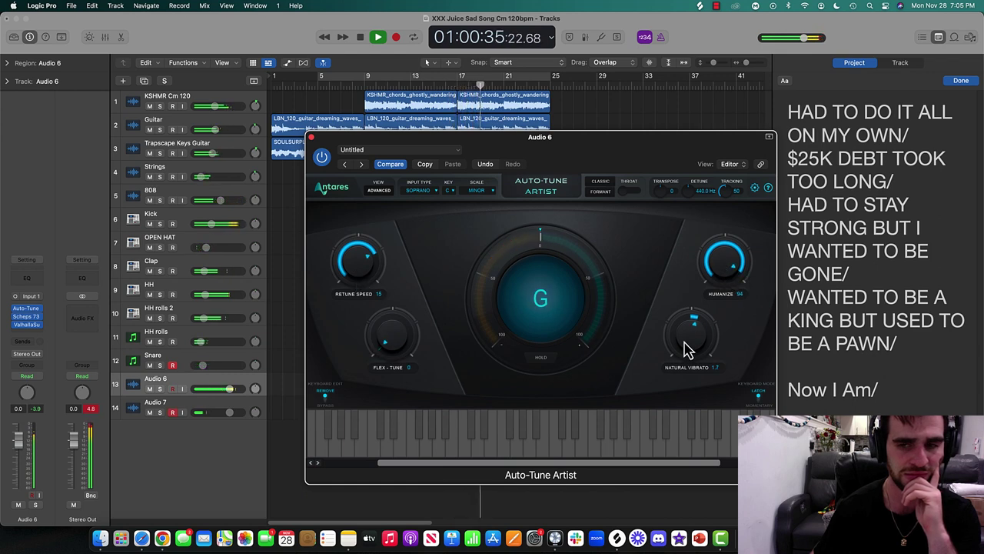
{"action": "left_click_drag", "start_coordinate": [353, 277], "coordinate": [358, 273]}
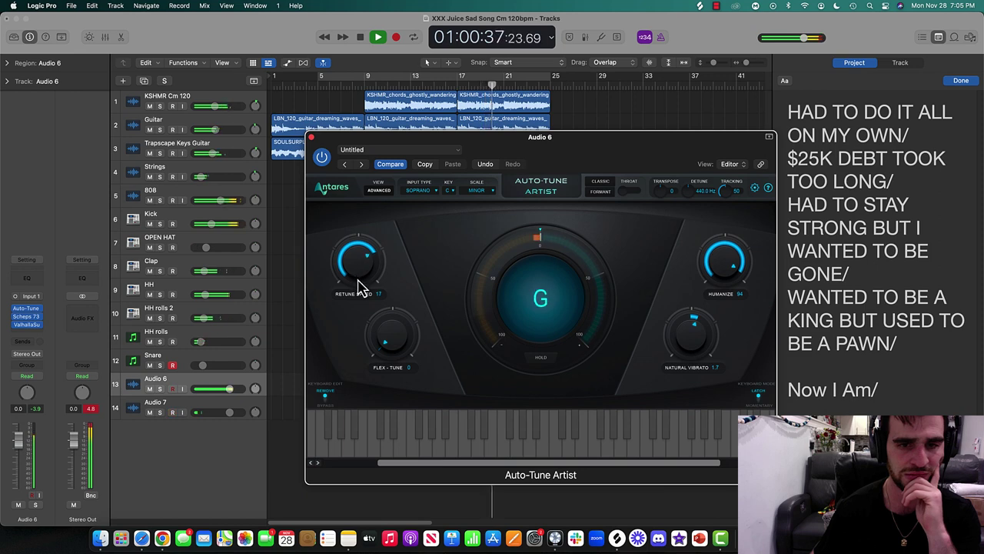
{"action": "left_click", "coordinate": [311, 137]}
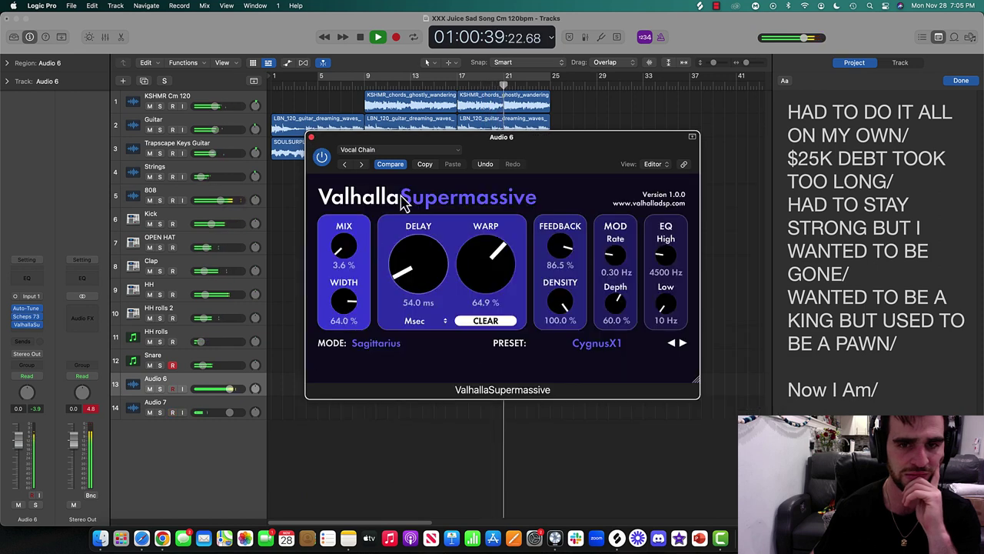
- Fine-tune the ValhallaSupermassive Mix on Audio 6, stop playback and hide the project lyrics notes
{"action": "left_click_drag", "start_coordinate": [342, 248], "coordinate": [342, 245]}
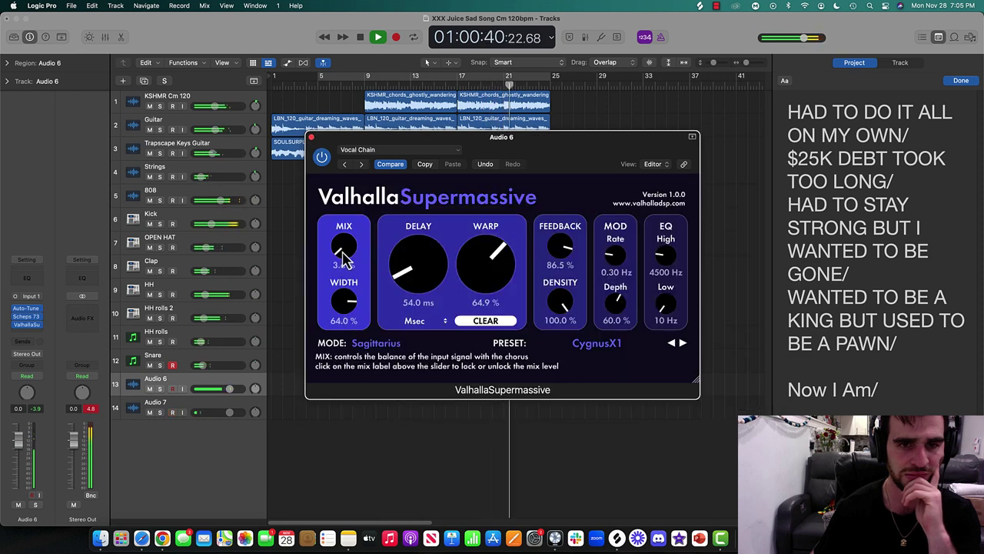
{"action": "left_click", "coordinate": [311, 137]}
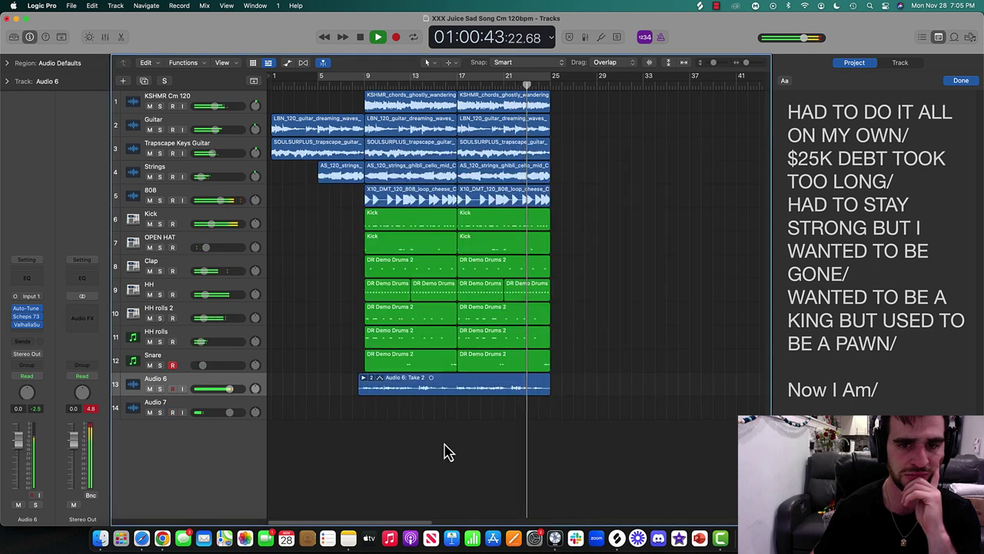
{"action": "key", "text": "space"}
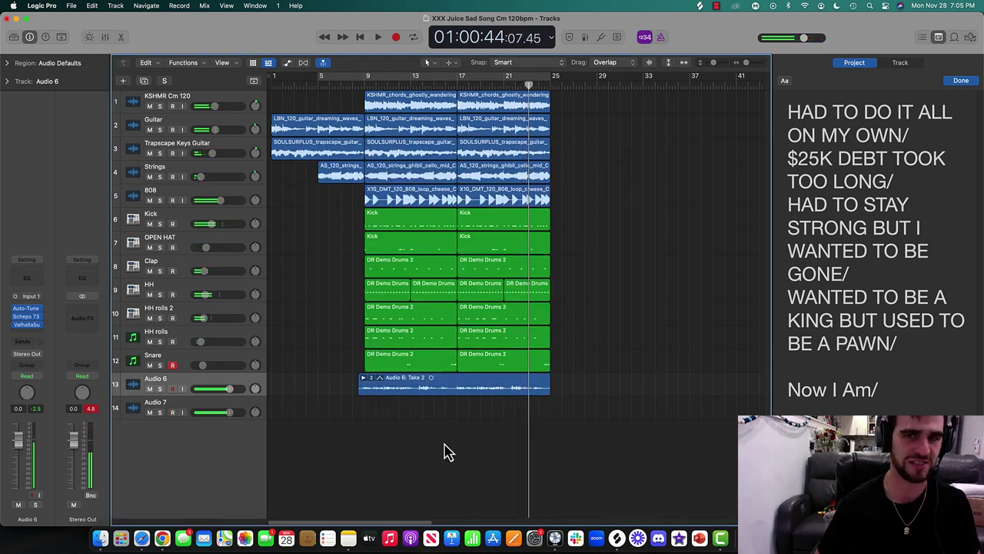
{"action": "left_click", "coordinate": [939, 37]}
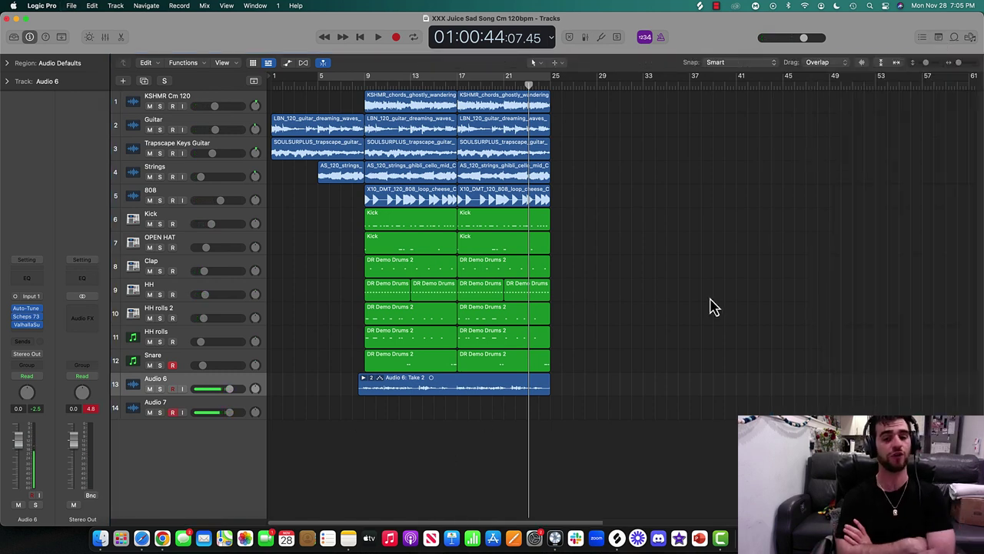